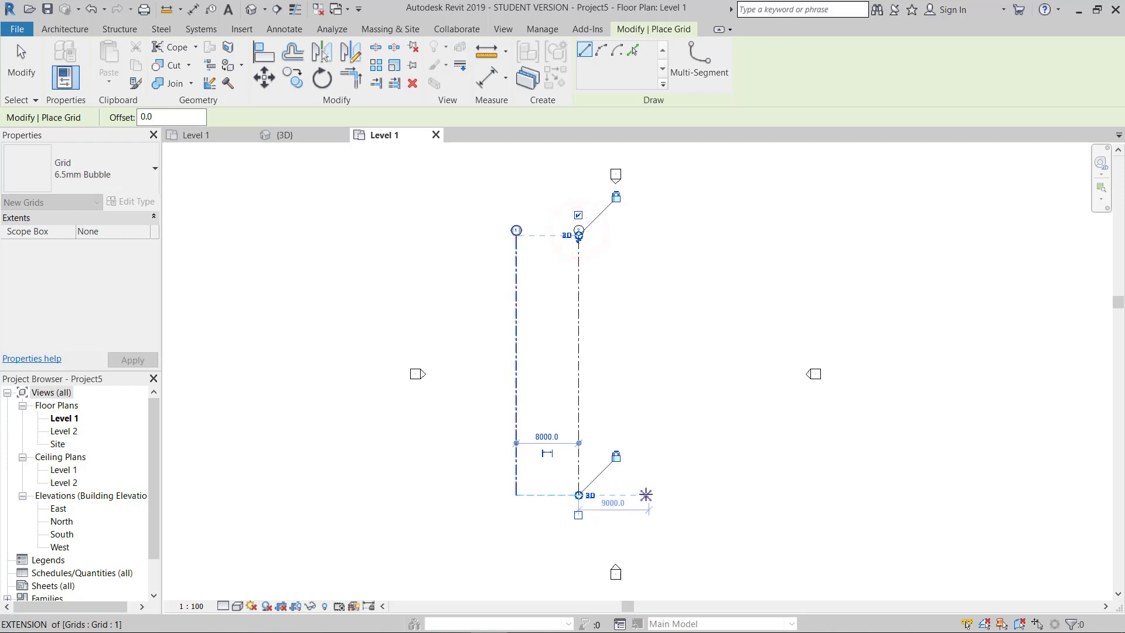
- Draw a third vertical grid line 9000 to the right of grid 2 and a horizontal grid line crossing all three near their upper ends
click(648, 495)
click(649, 239)
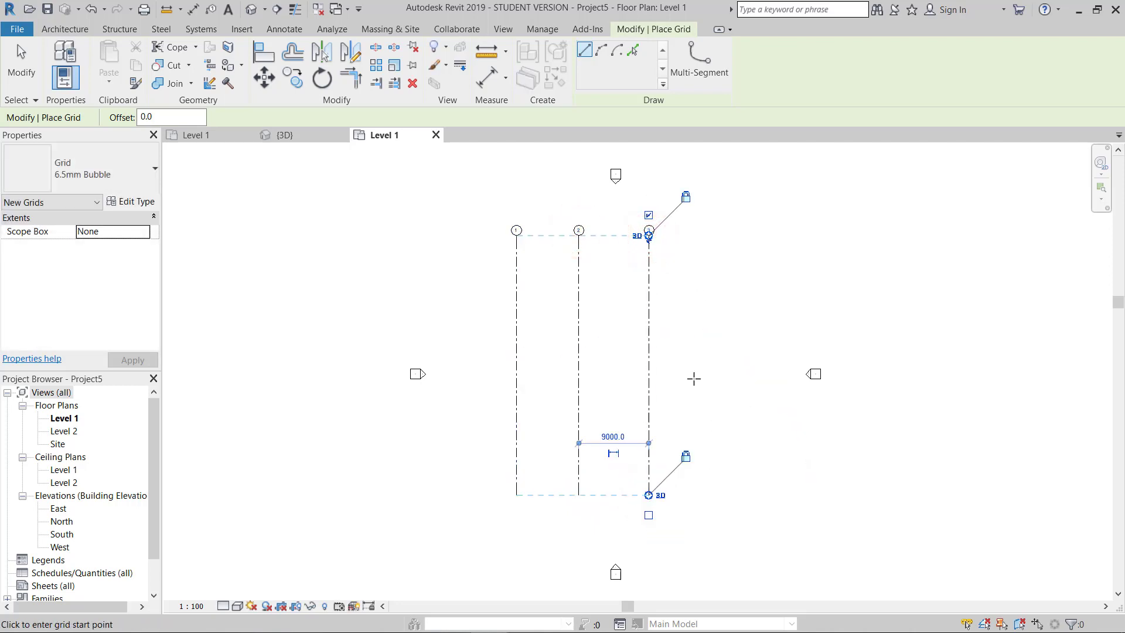
click(716, 266)
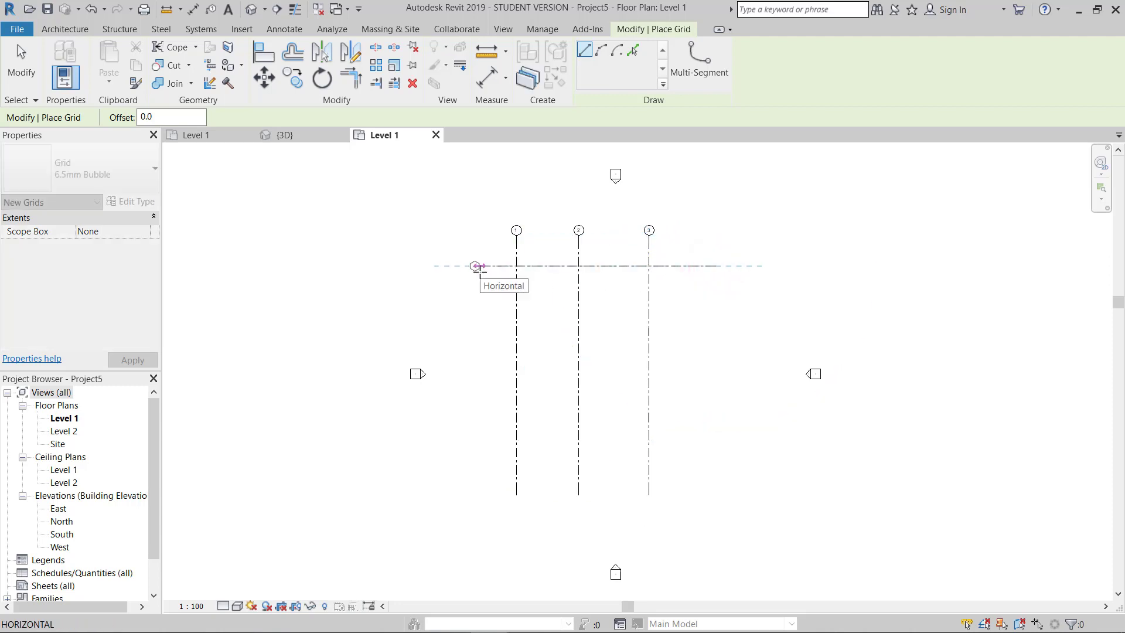
click(477, 267)
- Finish placing grids and rename the horizontal grid line as A
scroll(492, 272, up, 4)
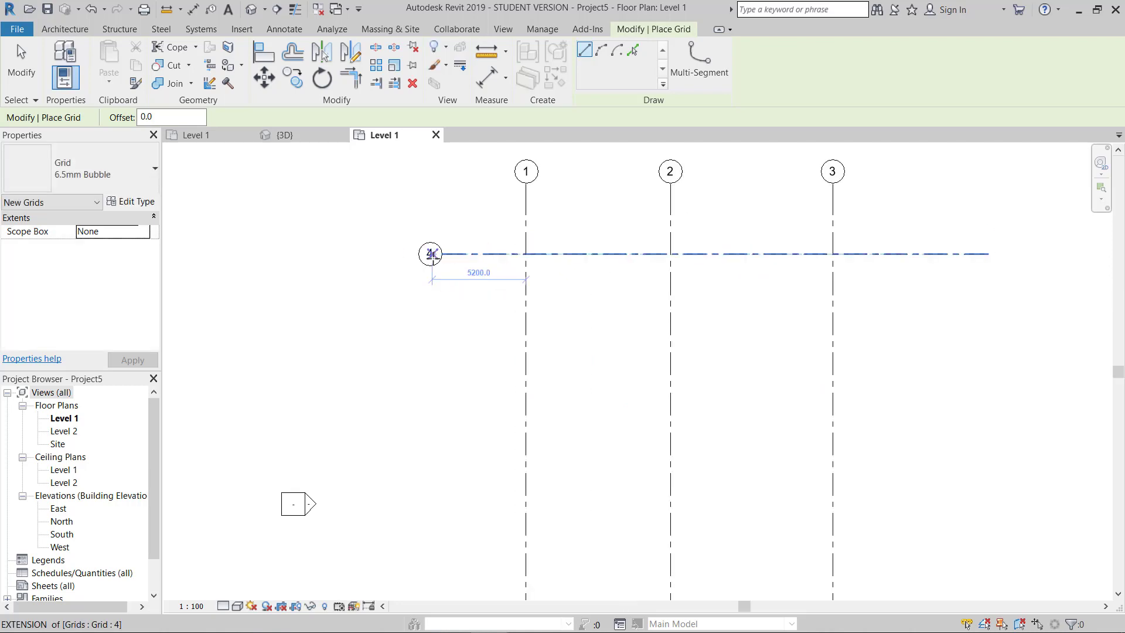
key(Escape)
key(Escape)
click(432, 253)
click(433, 254)
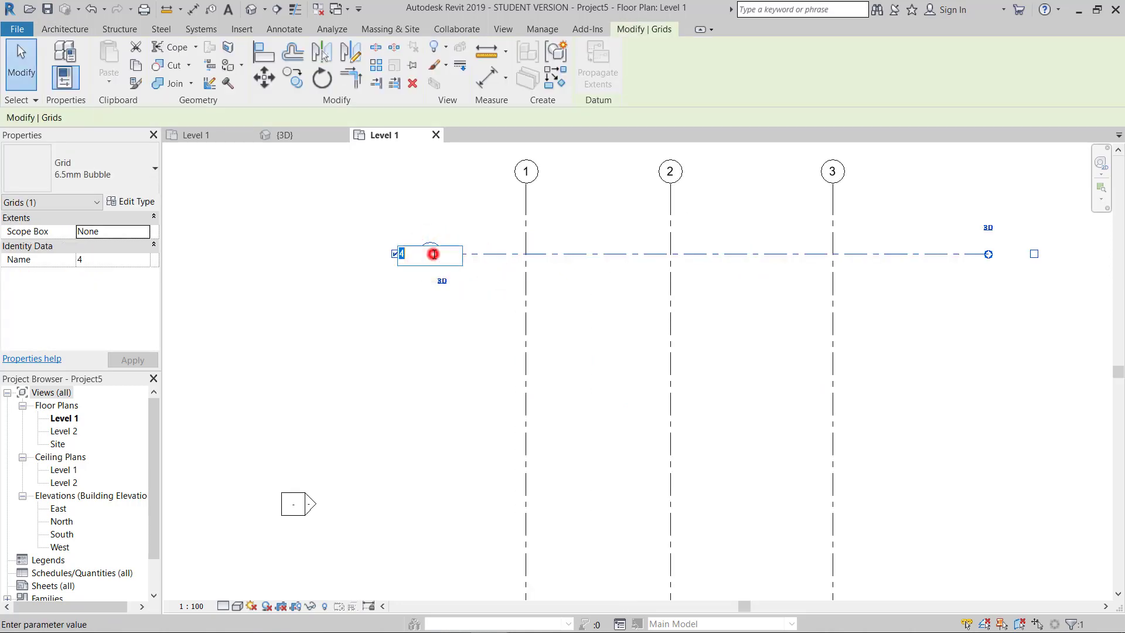
click(434, 323)
key(Escape)
scroll(528, 276, down, 3)
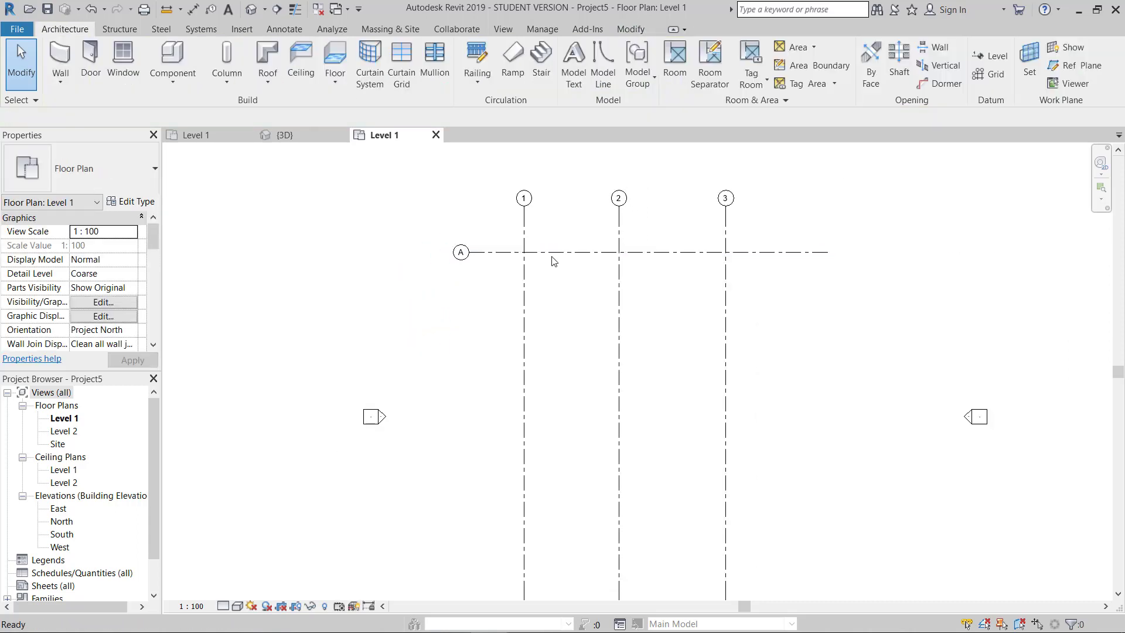
- Copy grid A straight down three times using the Multiple option, spacing the first two copies 7000 apart
click(553, 253)
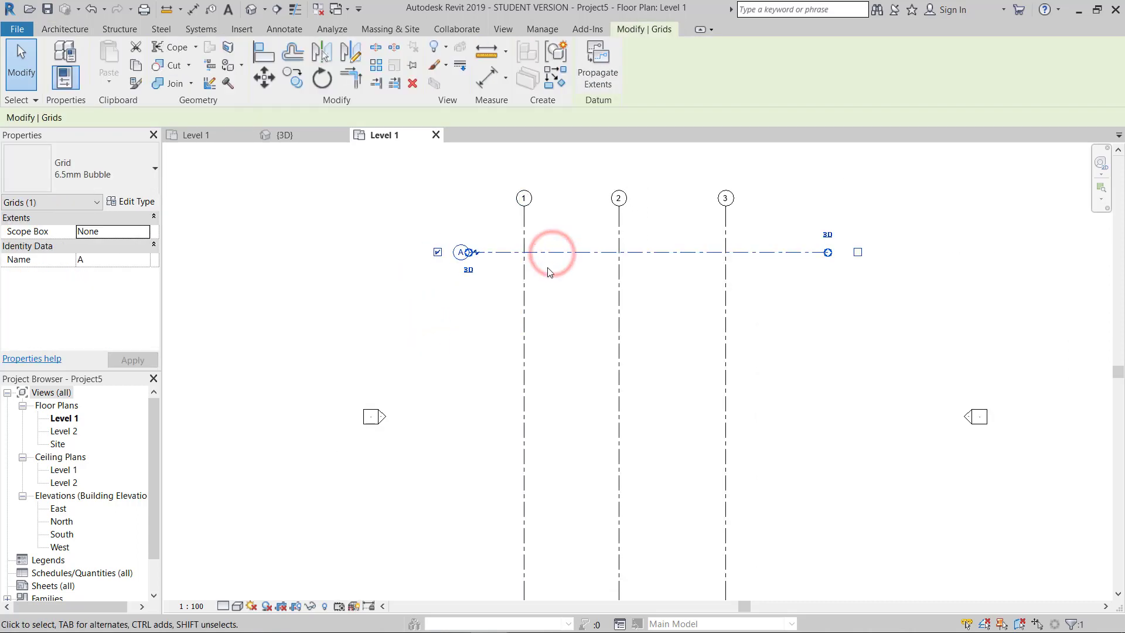
key(Escape)
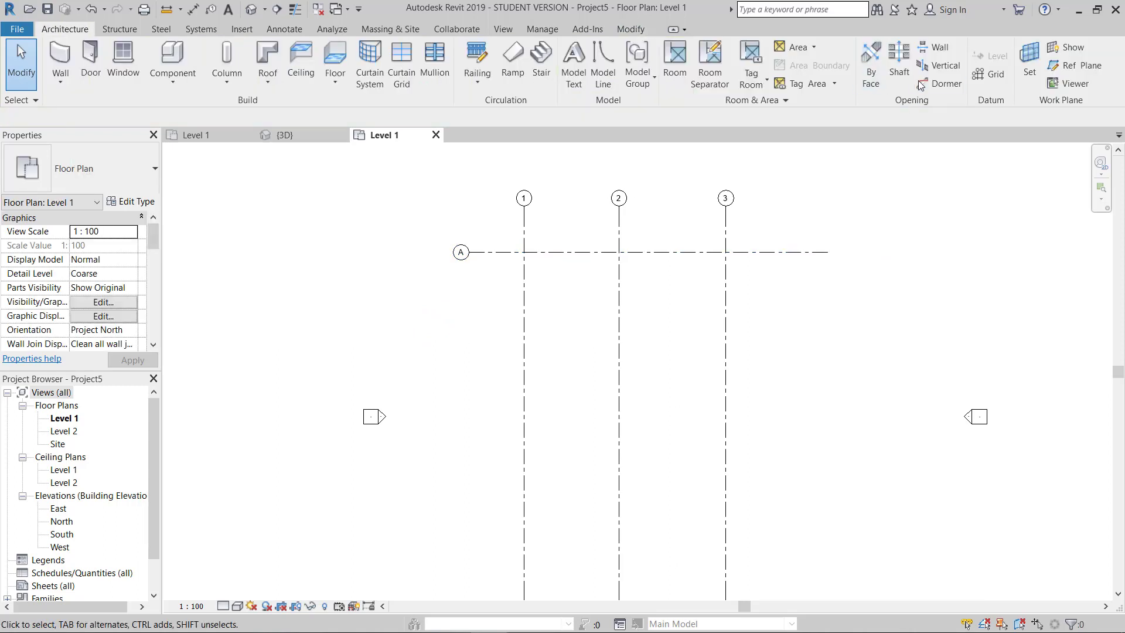
click(574, 252)
click(293, 75)
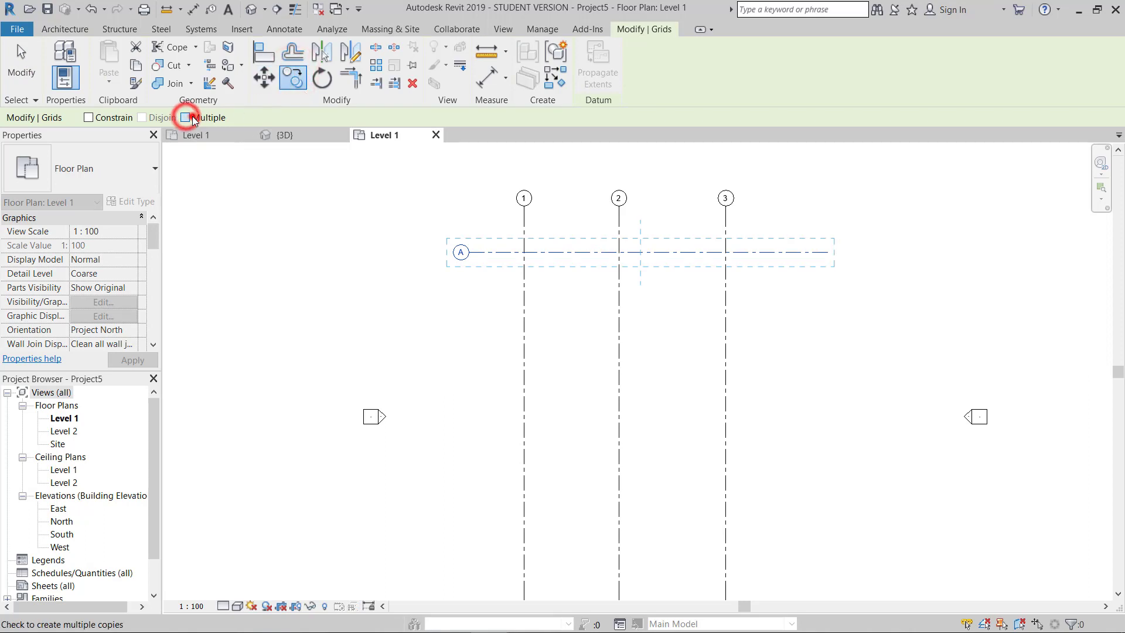
click(568, 253)
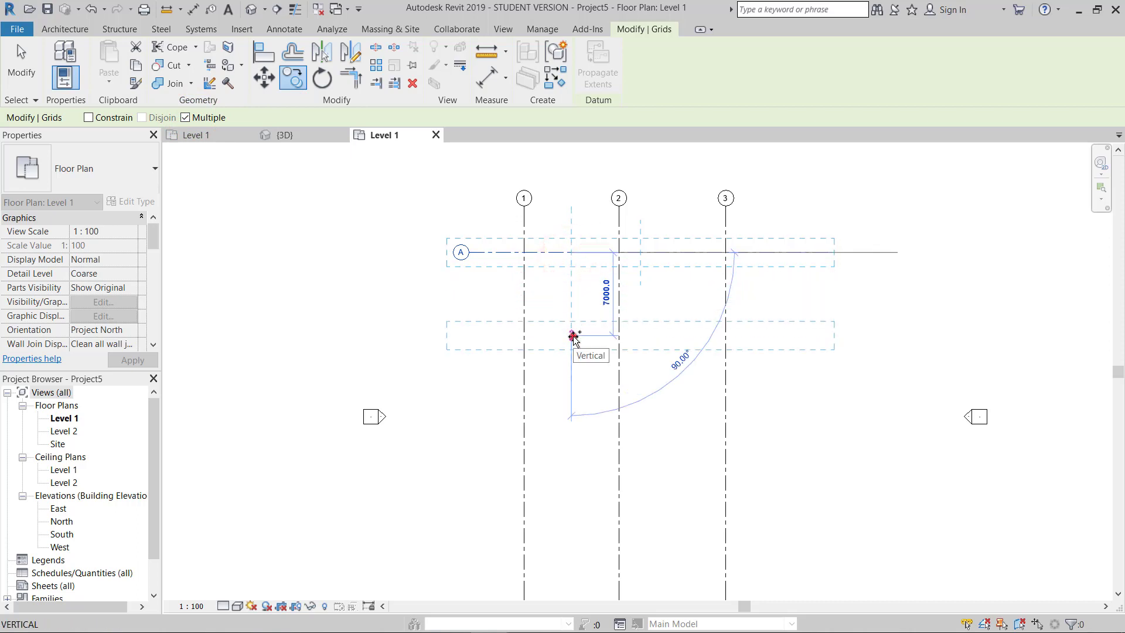
click(573, 335)
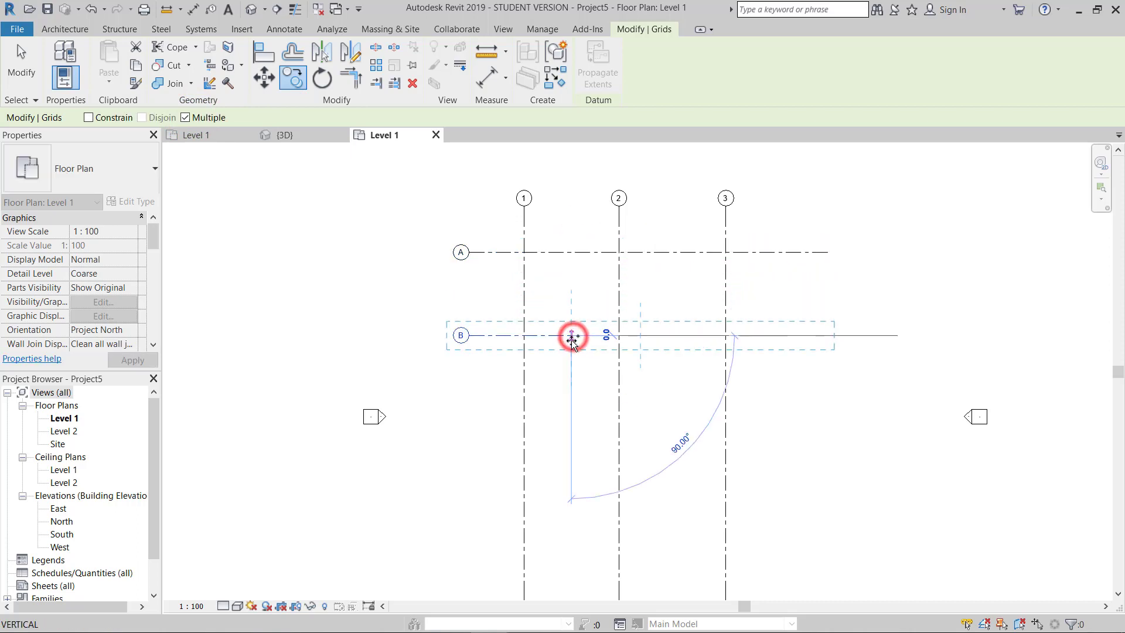
click(574, 418)
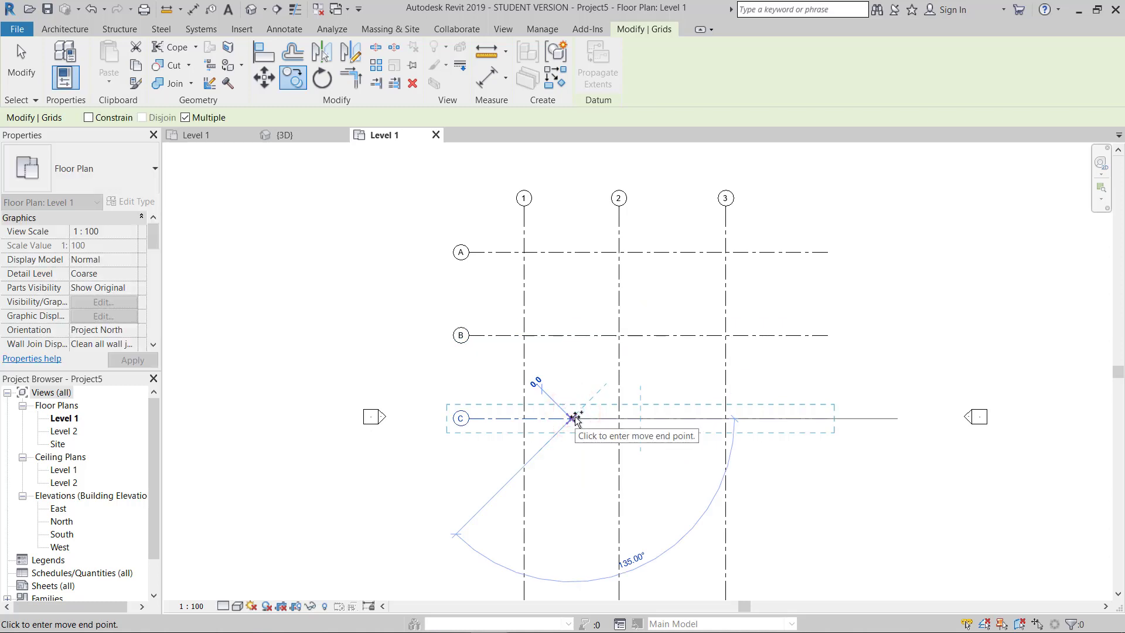
click(572, 487)
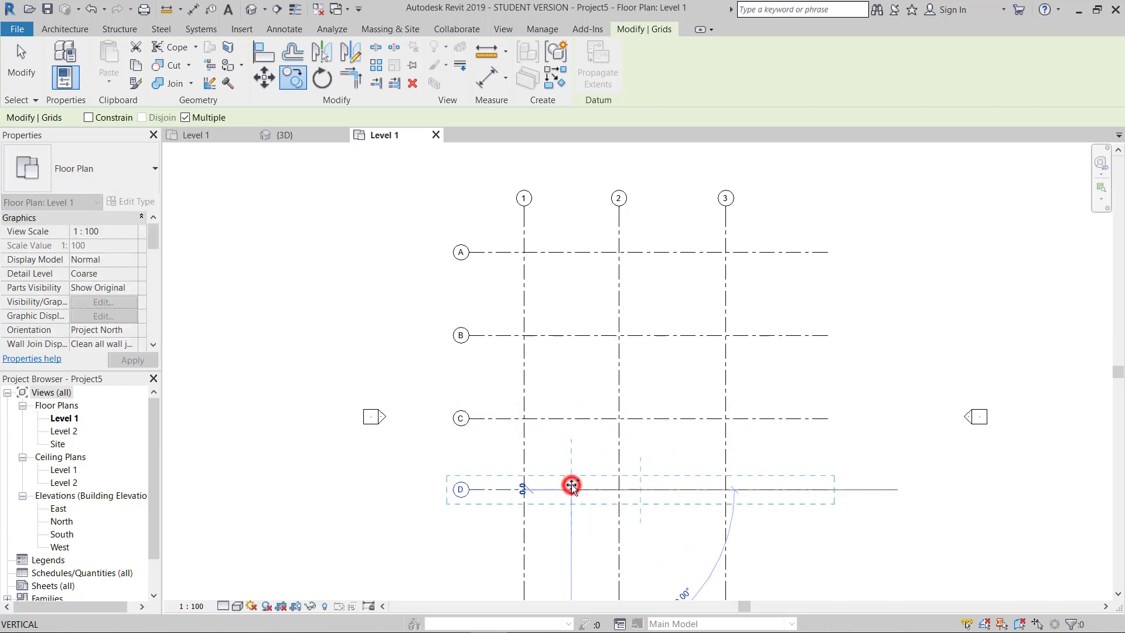
key(Escape)
key(Escape)
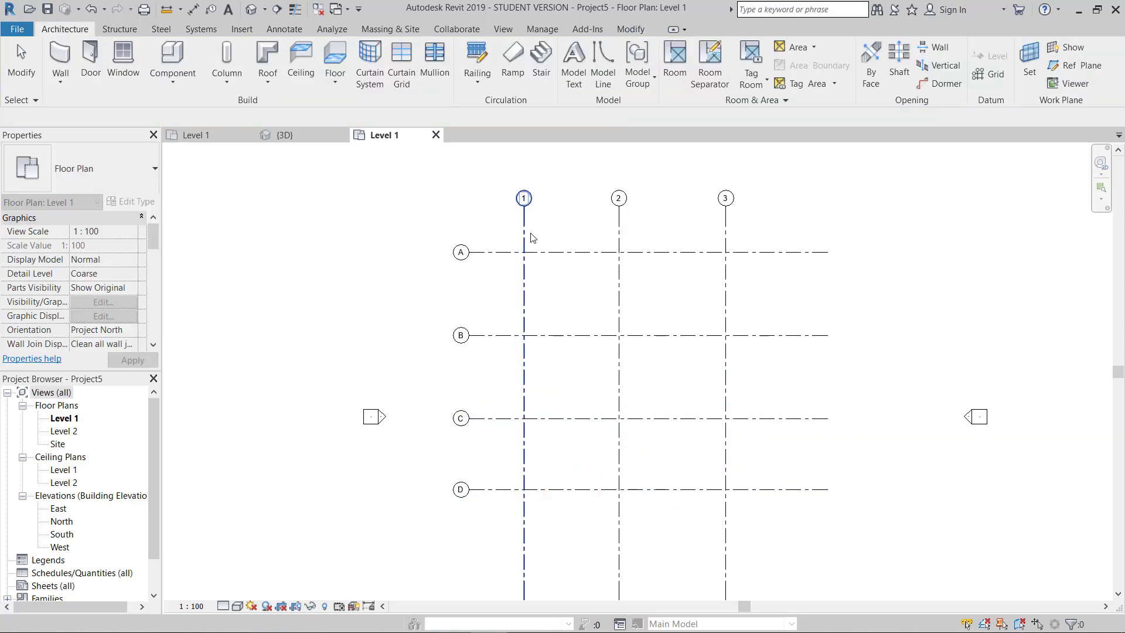
- Move grid 2 by setting its distance from grid 1 to 5000
scroll(532, 238, down, 2)
scroll(568, 241, down, 1)
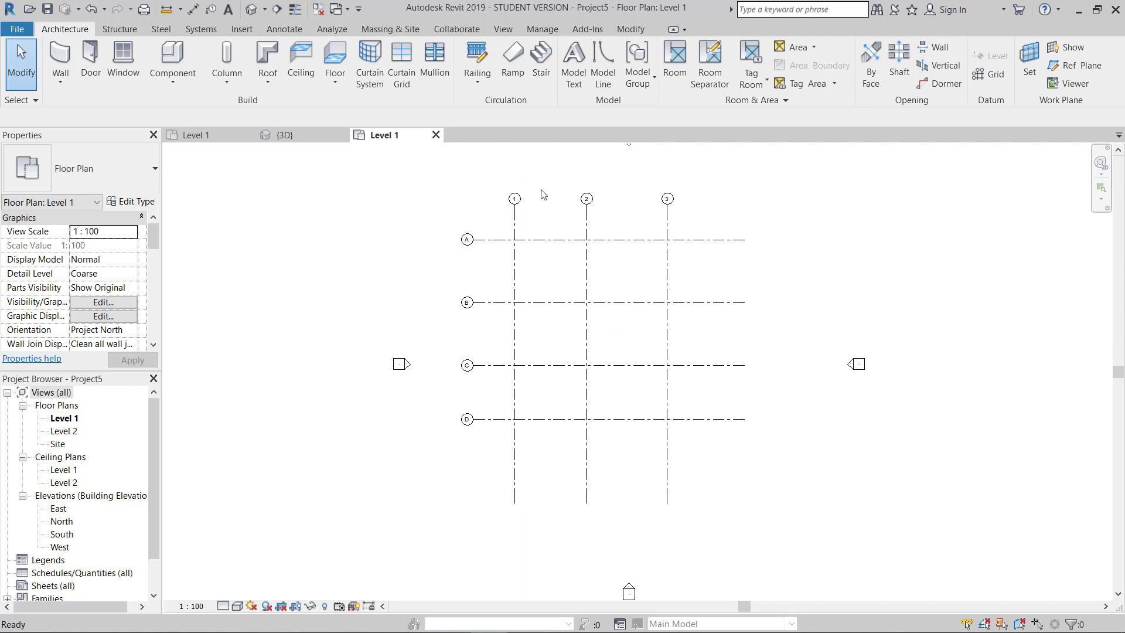
scroll(543, 195, up, 2)
click(610, 232)
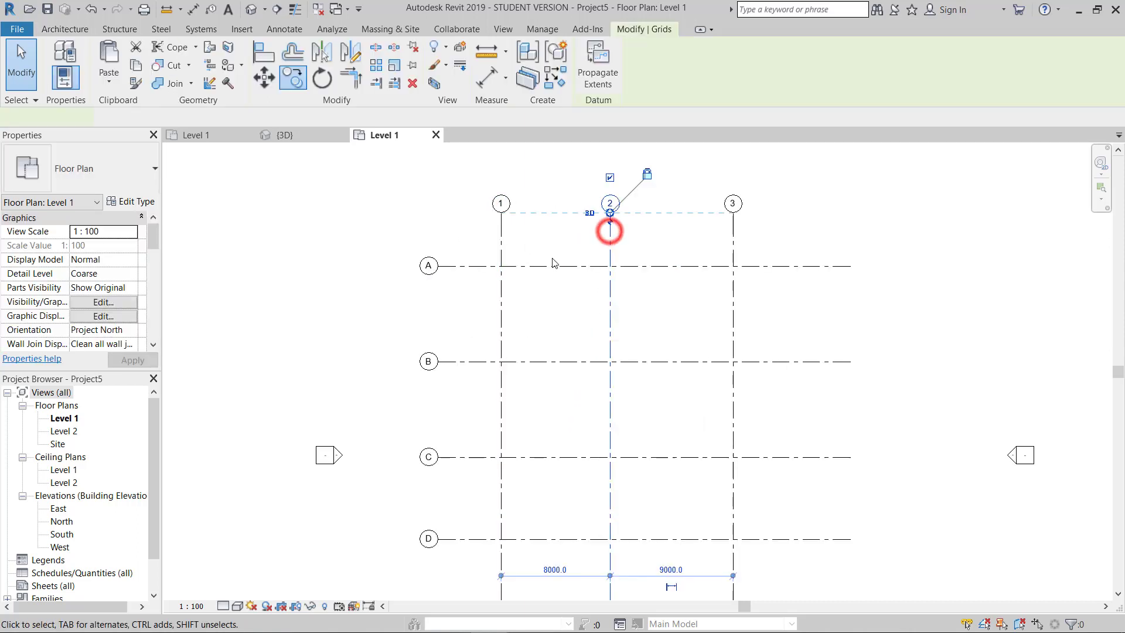
middle_drag(617, 327, 560, 539)
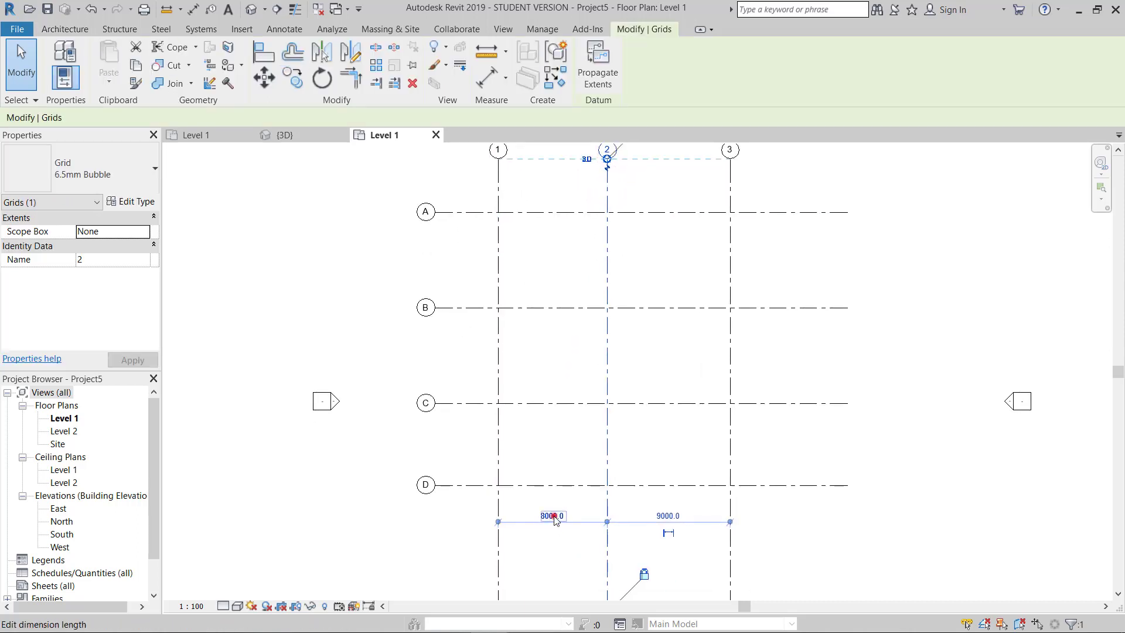
click(554, 518)
text(50)
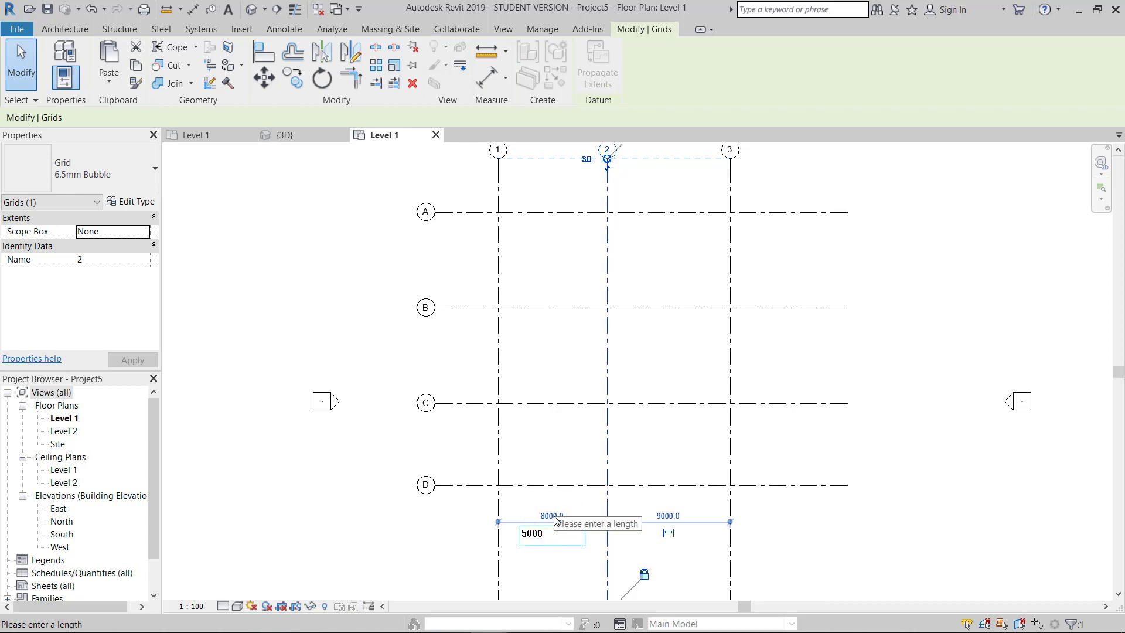
text(00)
key(Return)
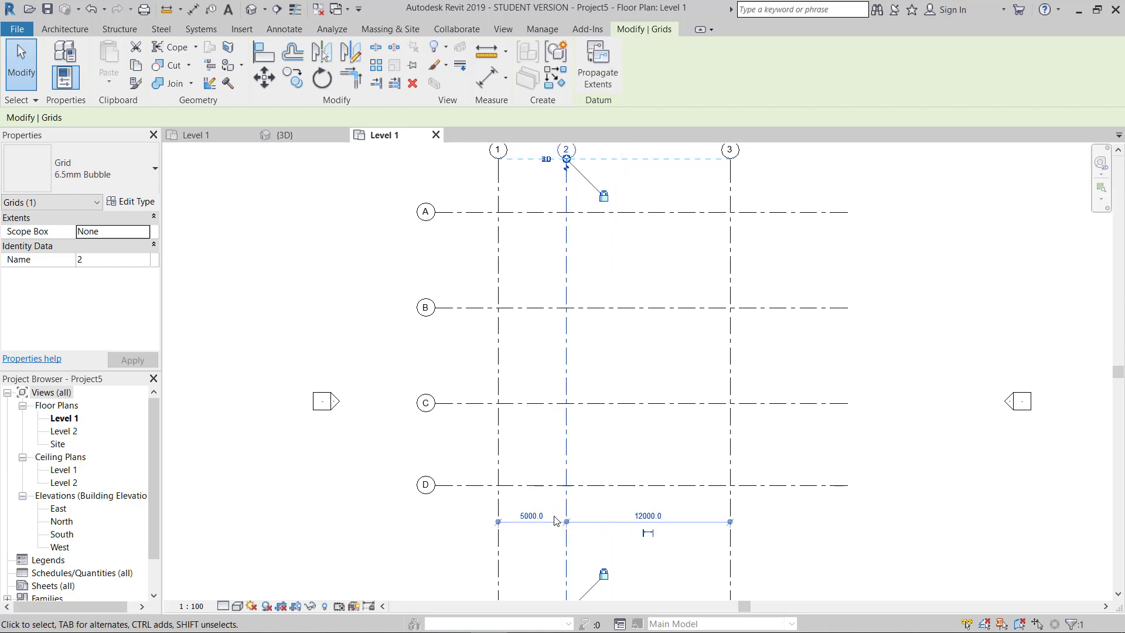
- Move grid 3 by setting its distance from grid 2 to 5000
click(728, 345)
click(656, 516)
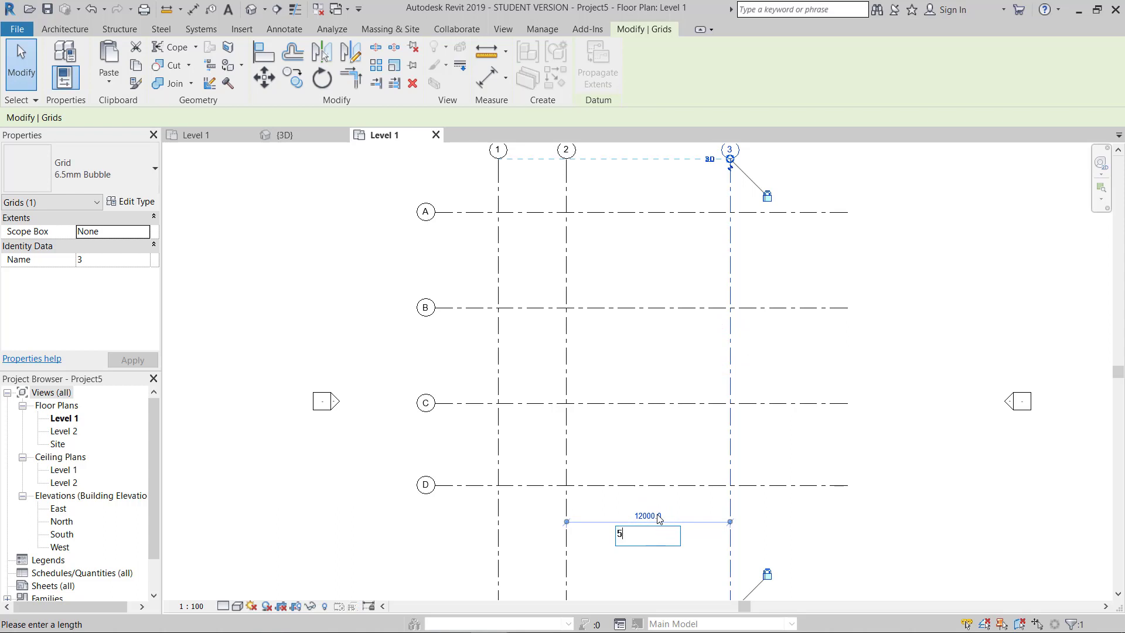
key(Return)
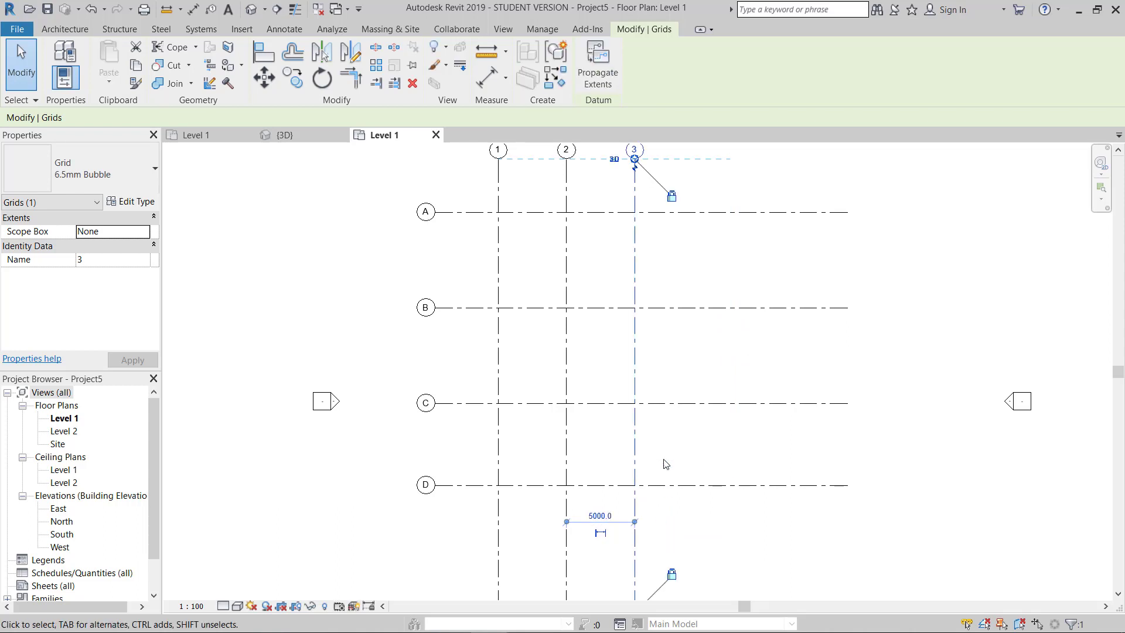
click(683, 344)
middle_drag(715, 375, 703, 414)
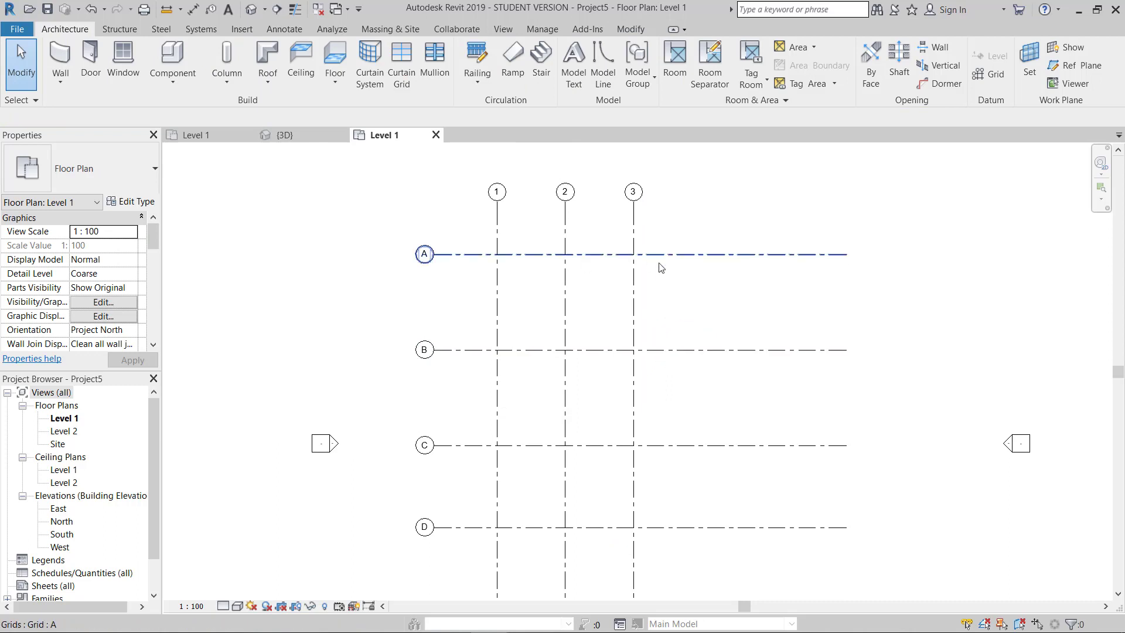
- Copy grid 3 about 4595 to the right and rename the copy as 4
click(636, 220)
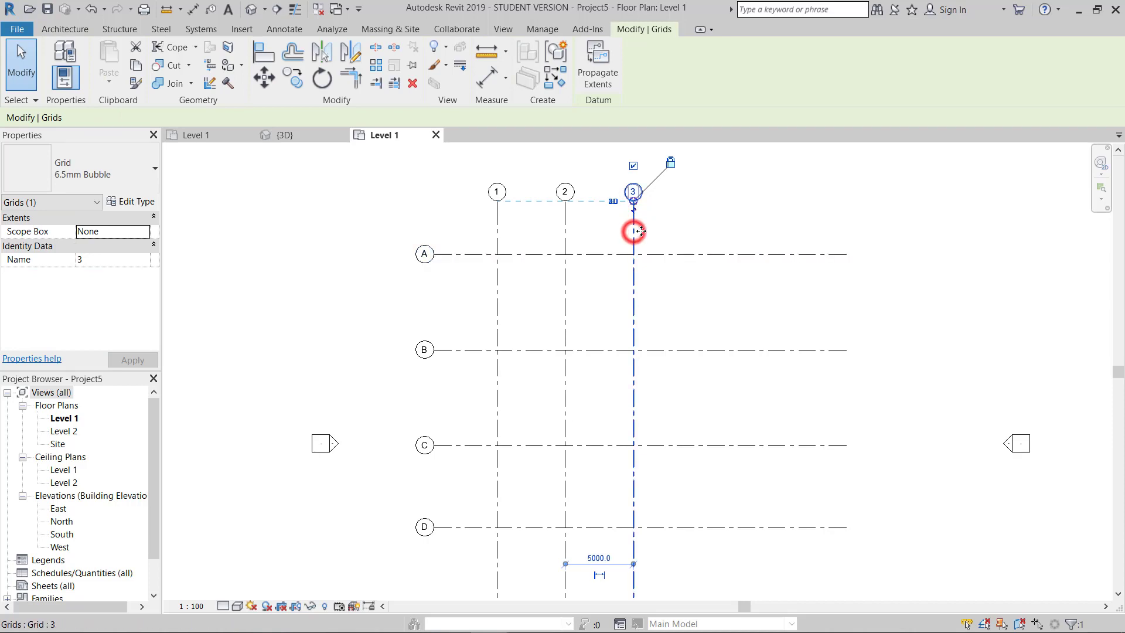
ctrl+drag(651, 232, 697, 199)
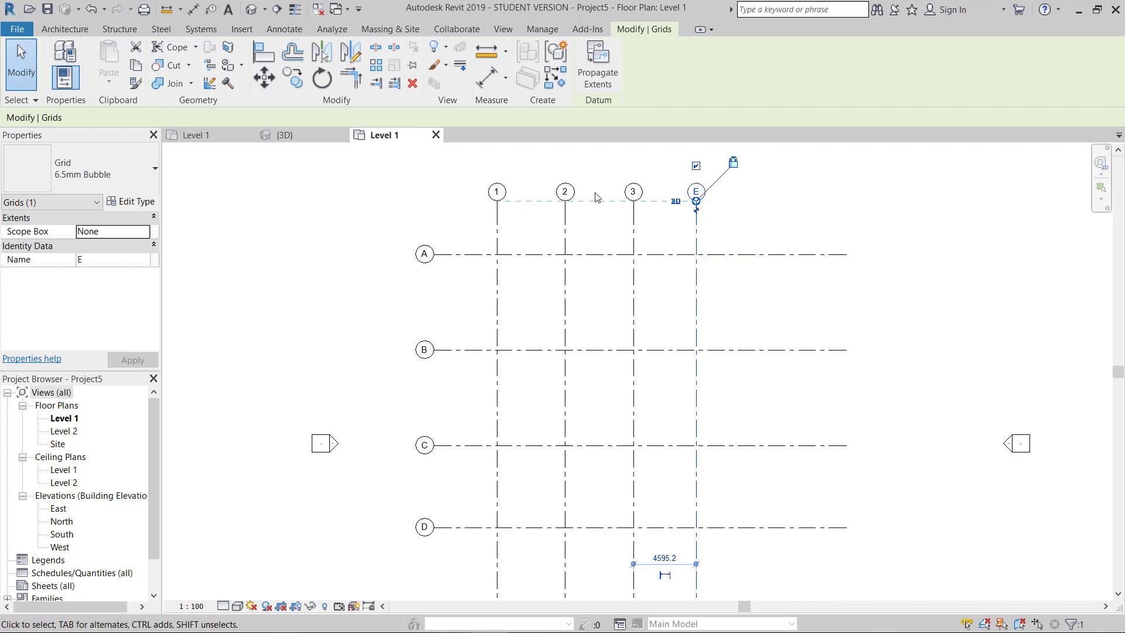
click(698, 192)
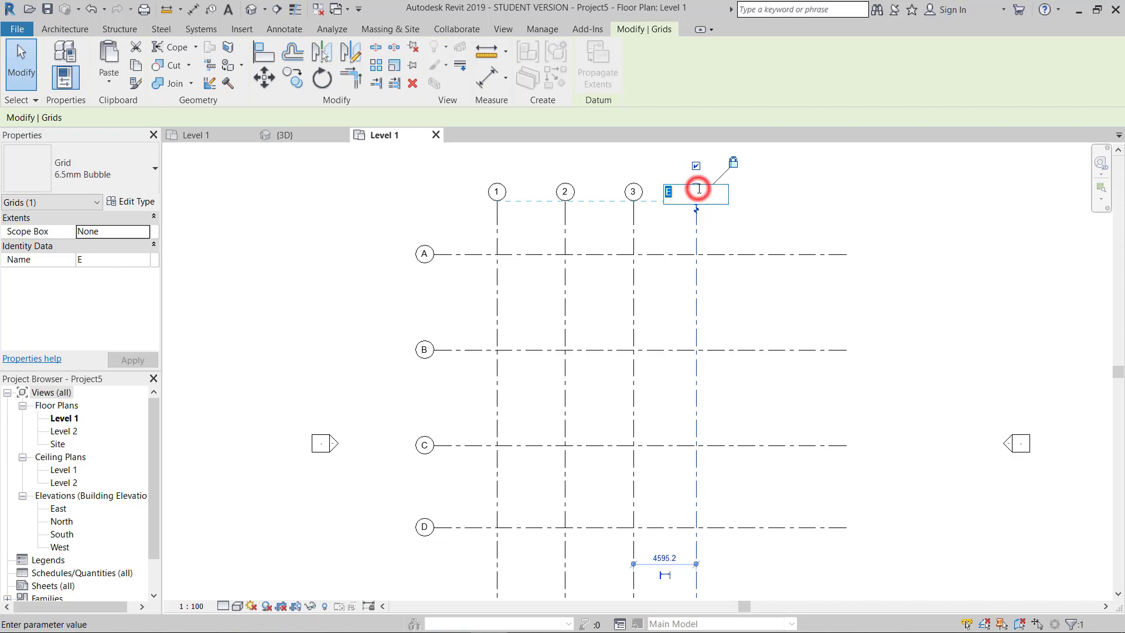
text(4)
click(781, 206)
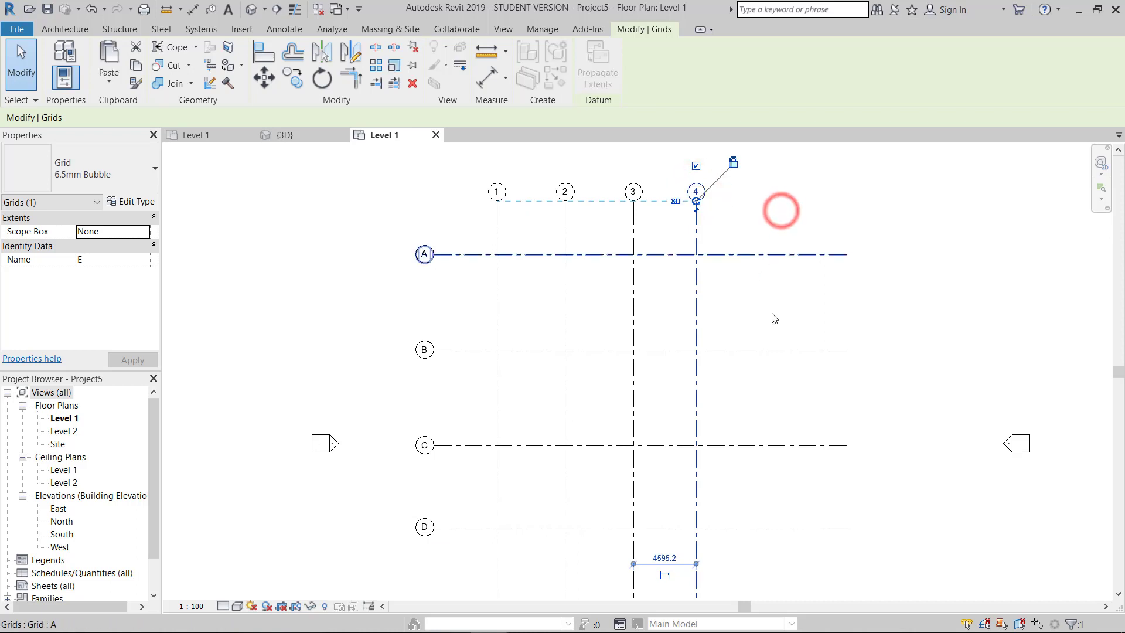
key(Escape)
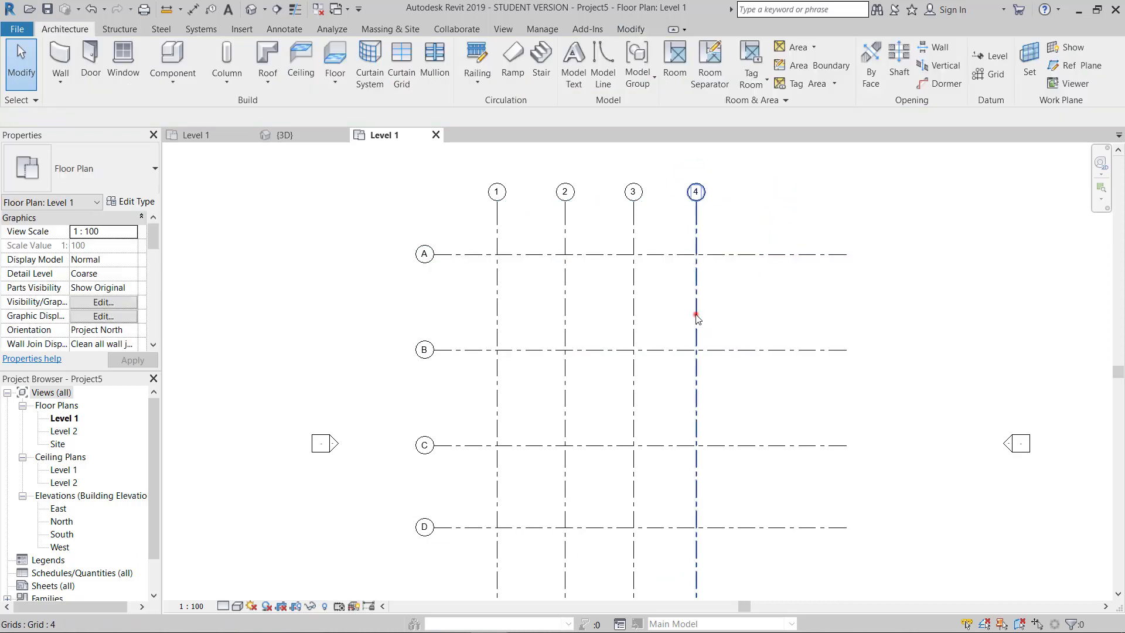
- Move grid 4 by setting its distance from grid 3 to 2000
click(697, 314)
click(667, 556)
text(2000)
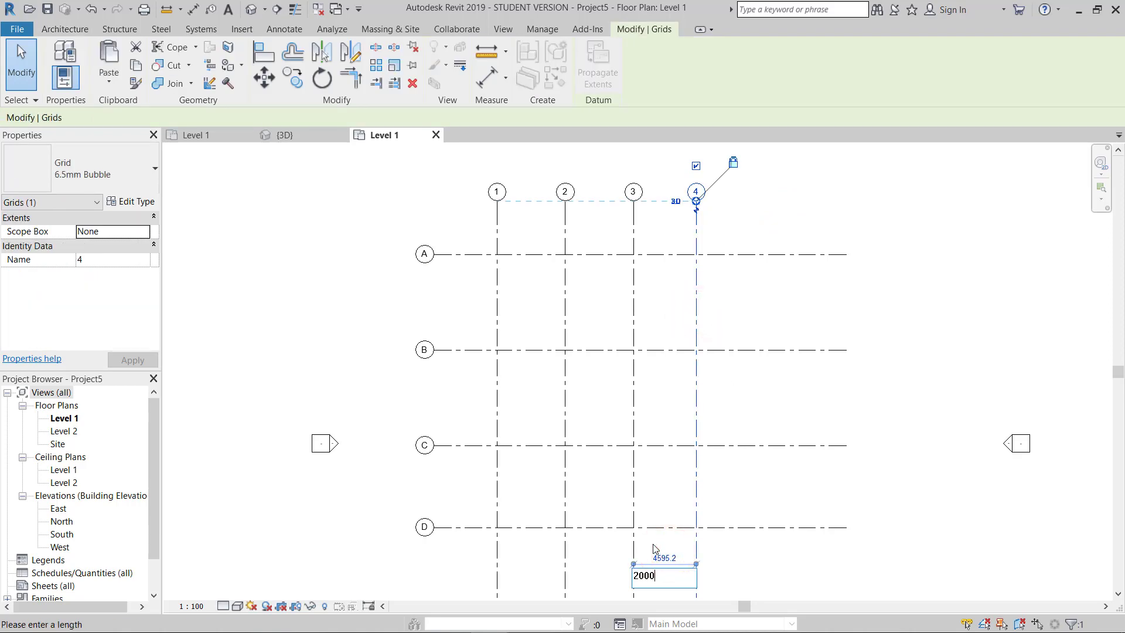
key(Return)
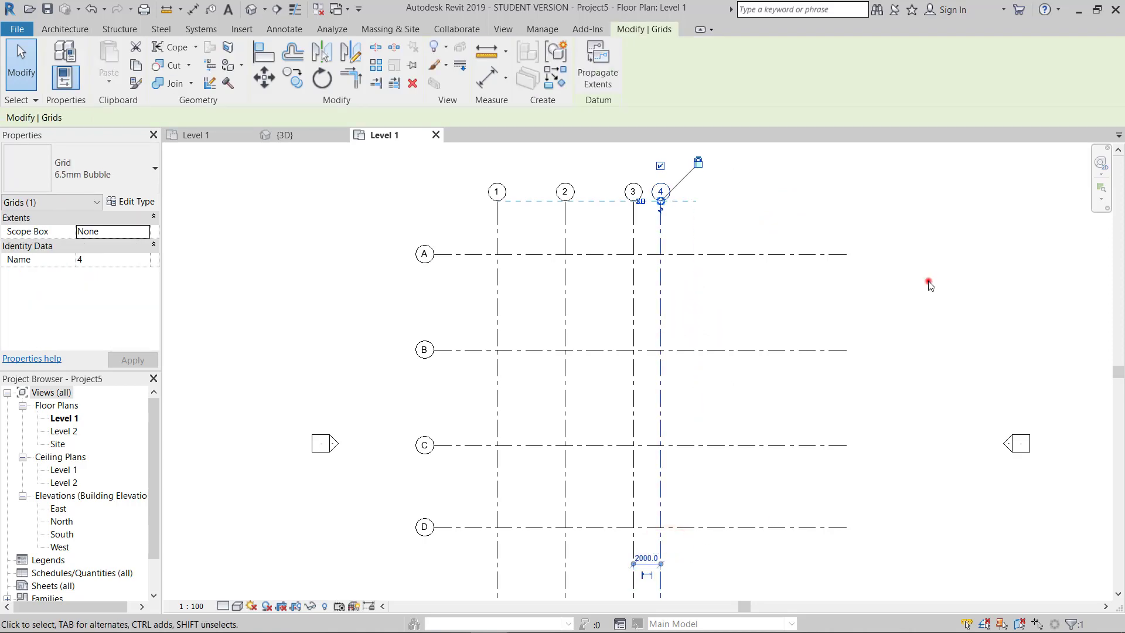
click(929, 285)
- Shorten the aligned horizontal grids A to D so that their right ends stop just past grid 4
scroll(926, 278, down, 2)
click(809, 272)
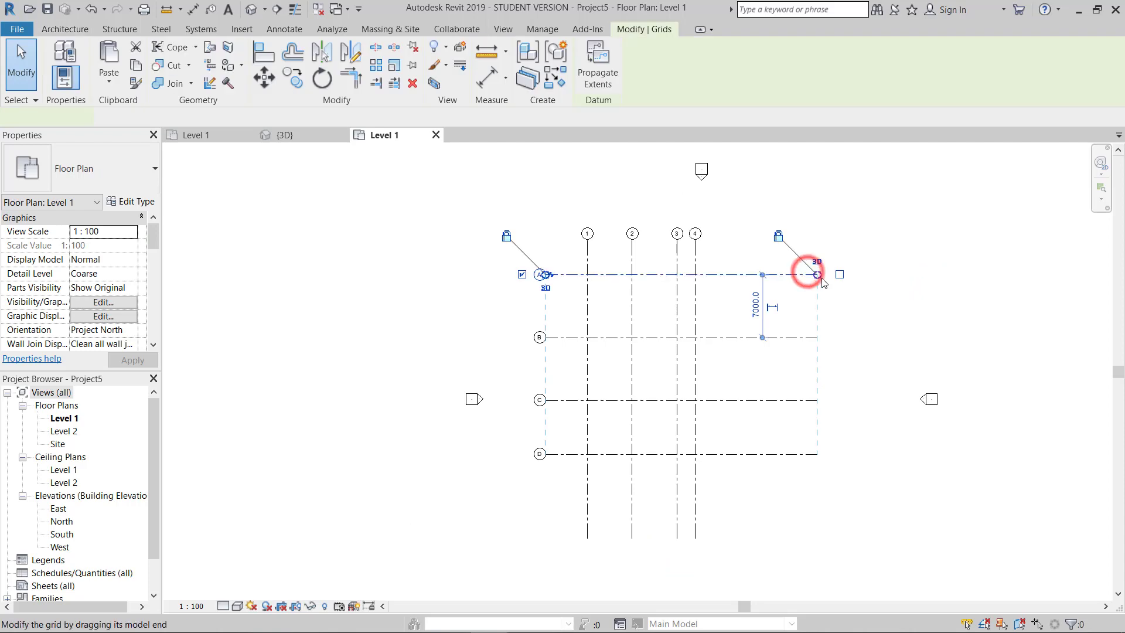
drag(818, 275, 711, 298)
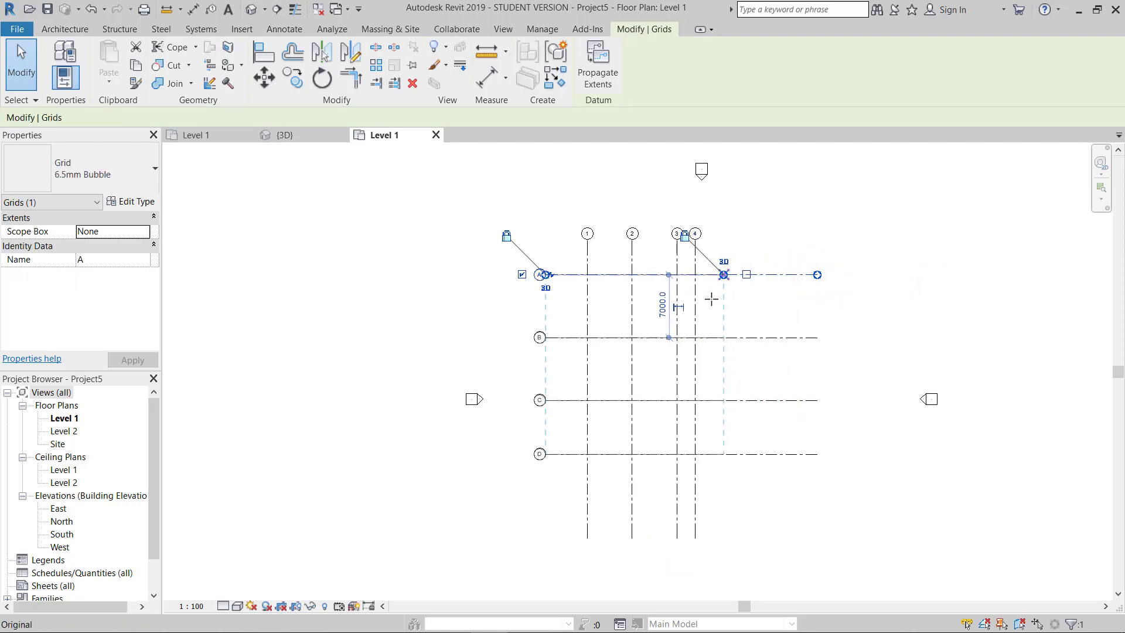
click(913, 312)
- Move grid B by setting its distance from grid A to 5000
scroll(695, 377, up, 4)
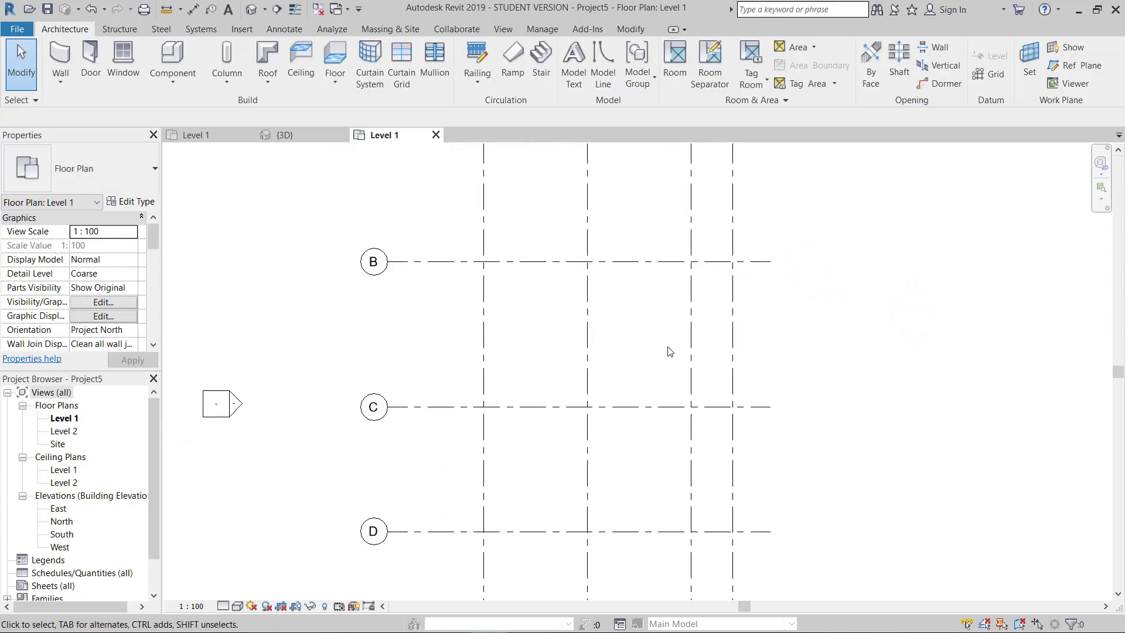
scroll(669, 352, down, 3)
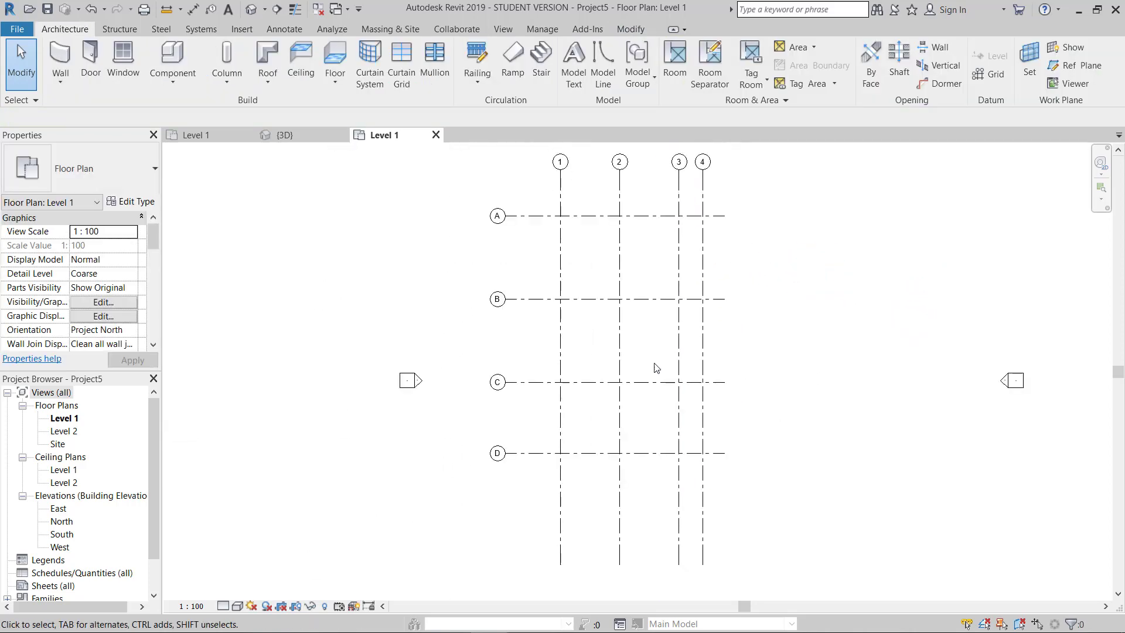
click(550, 216)
middle_drag(581, 261, 607, 288)
click(608, 327)
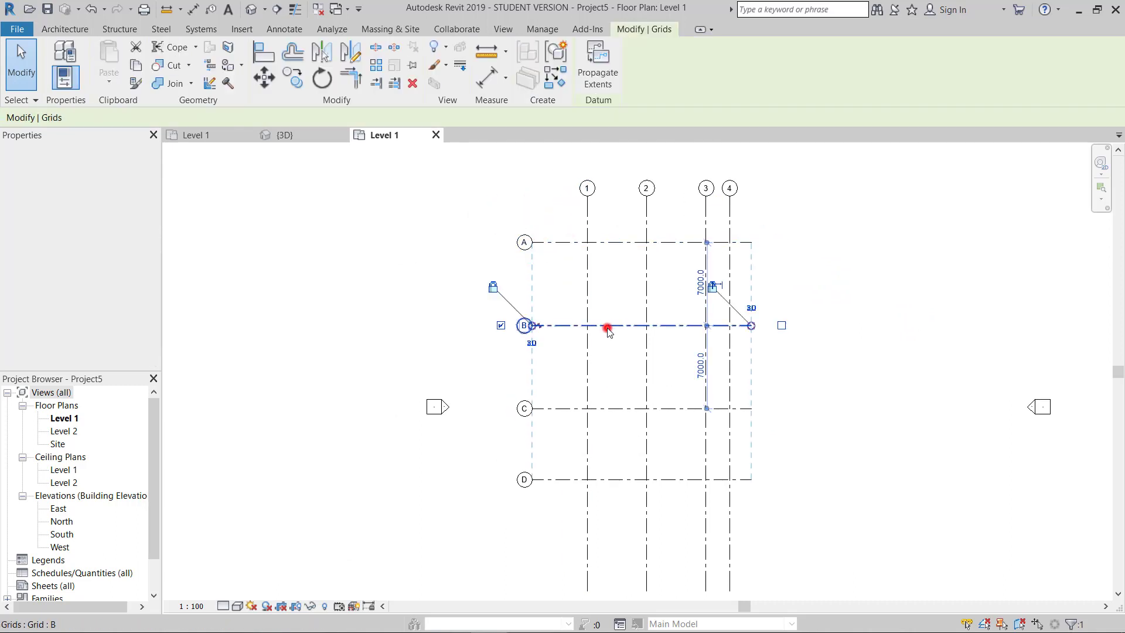
click(703, 286)
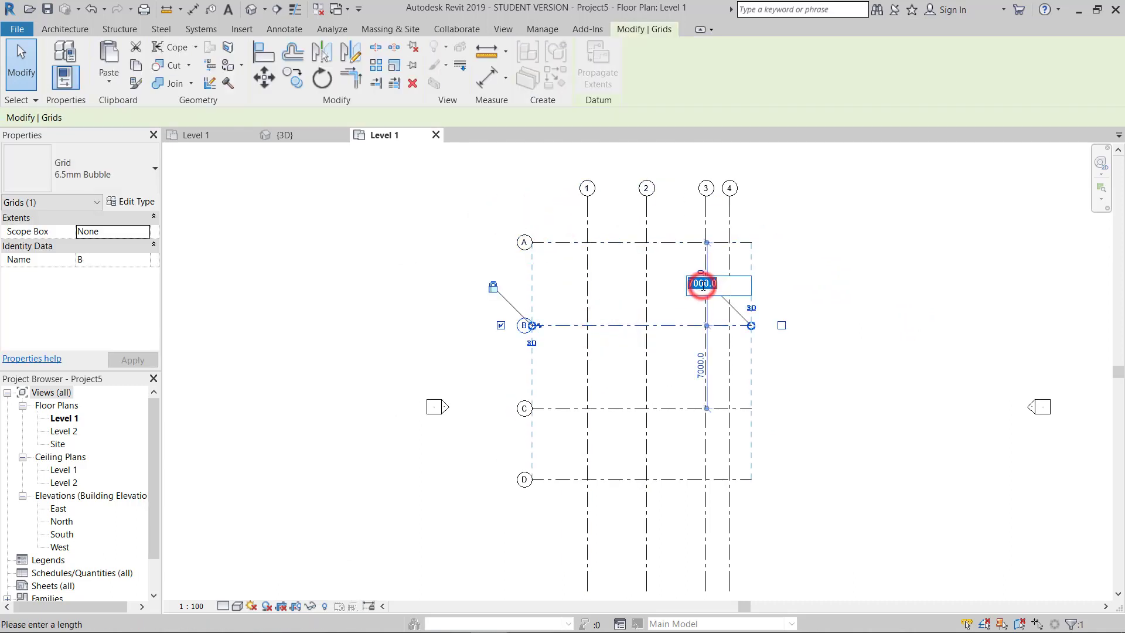
text(5000)
key(Return)
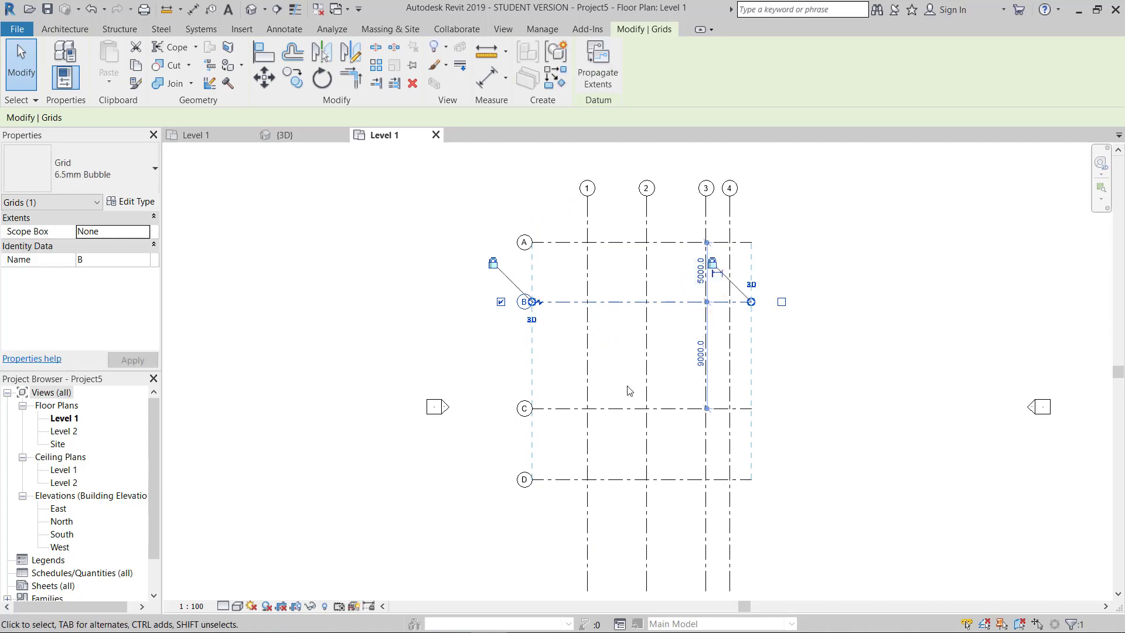
- Move grid C by setting its distance from grid B to 4000
click(600, 409)
click(700, 359)
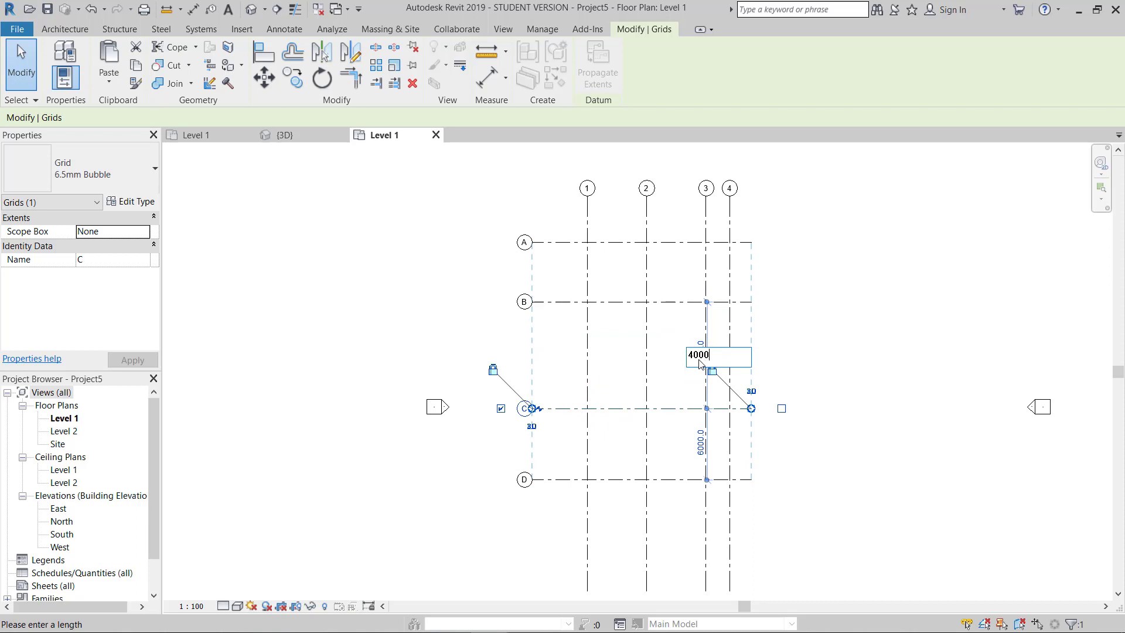
key(Return)
- Move grid D by setting its distance from grid C to 2000
click(571, 479)
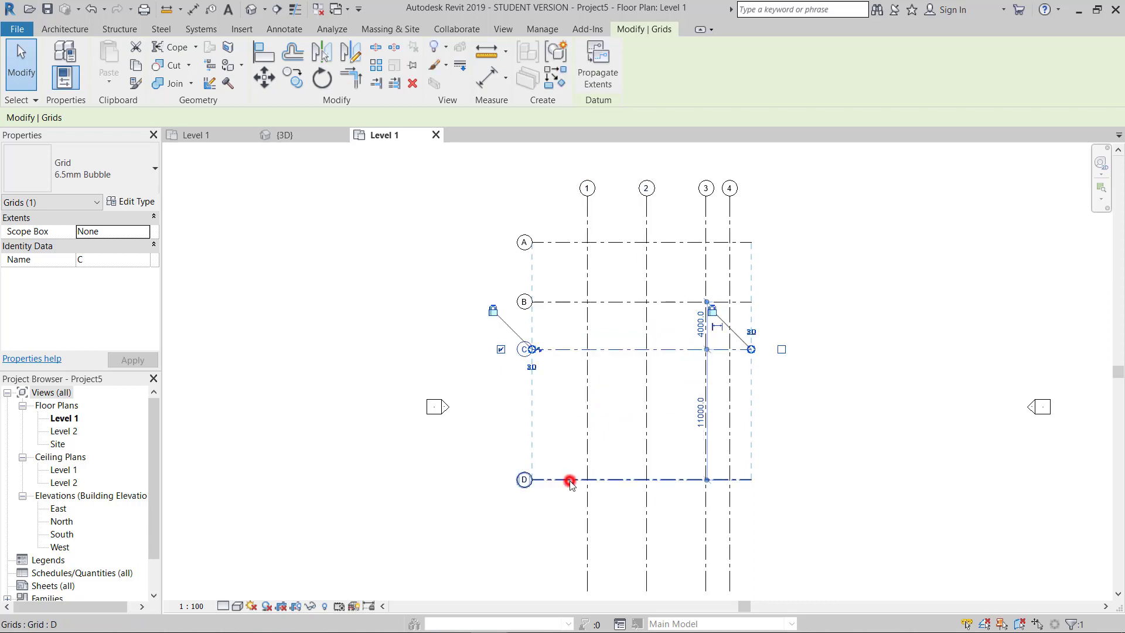
click(701, 415)
text(2)
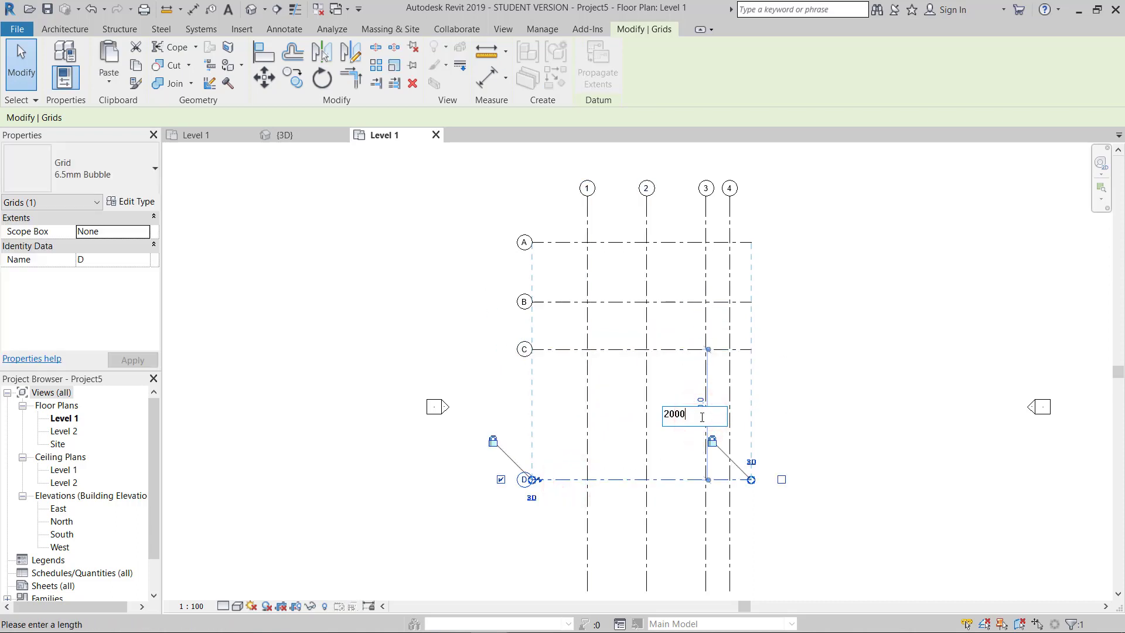
text(000)
key(Return)
click(795, 408)
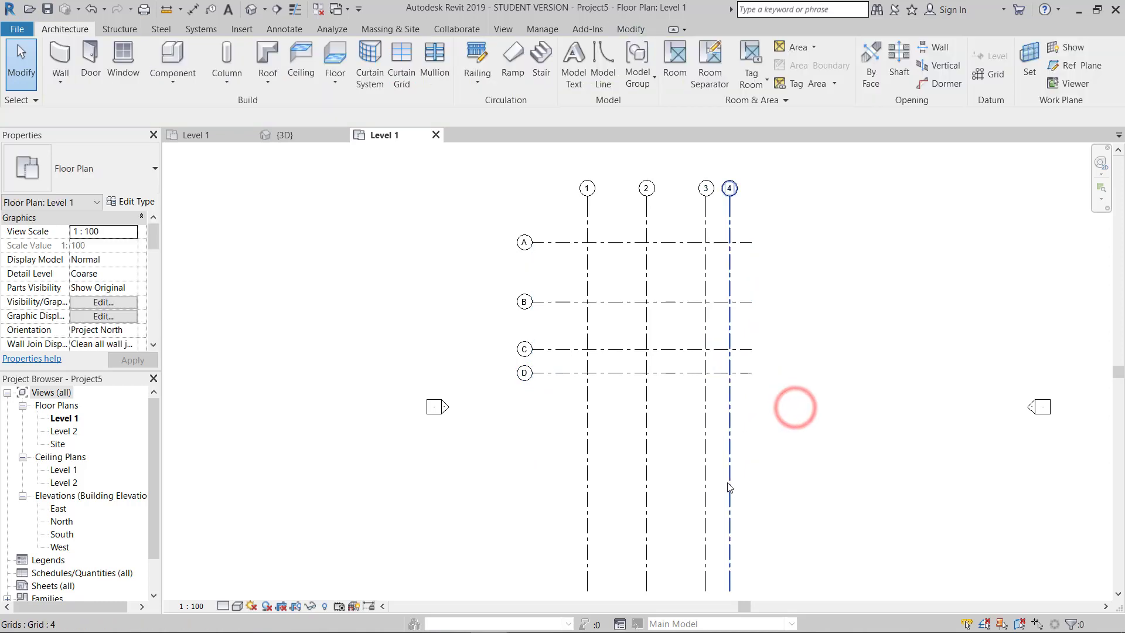
- Shorten the aligned vertical grids 1 to 4 so that their lower ends stop just below grid D
click(730, 486)
middle_drag(727, 486, 727, 352)
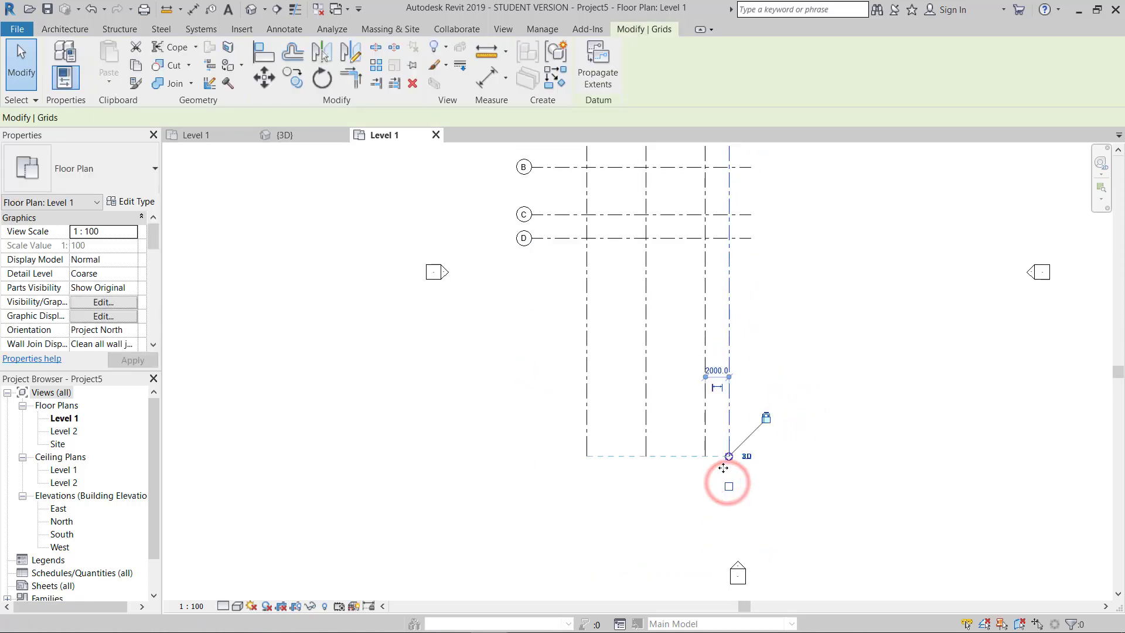
click(647, 442)
middle_drag(648, 441, 644, 500)
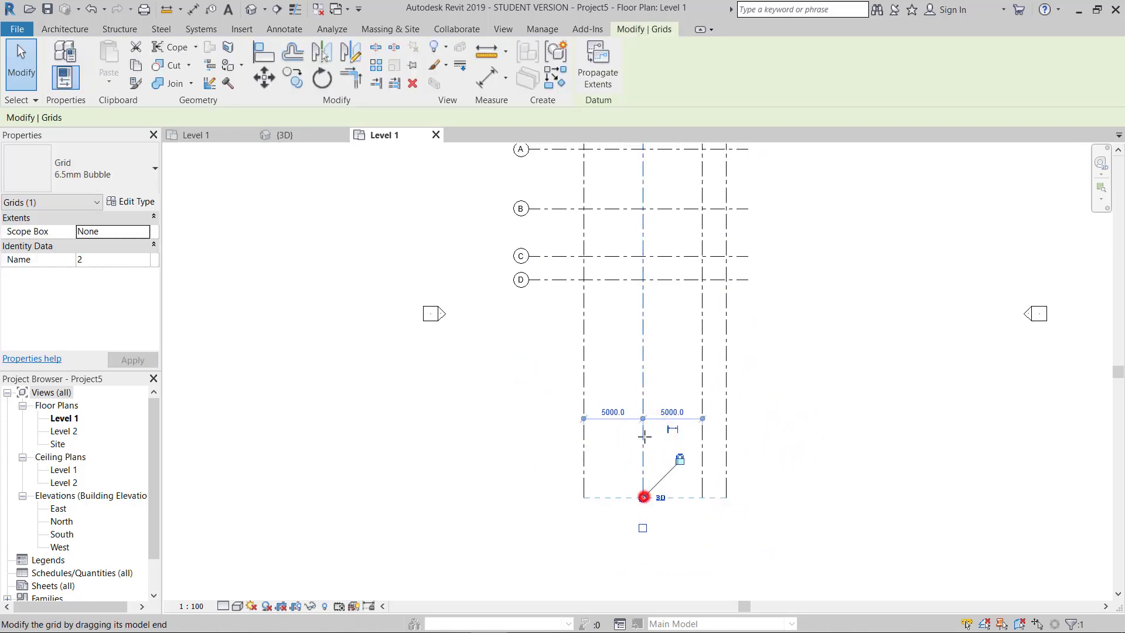
drag(644, 497, 642, 311)
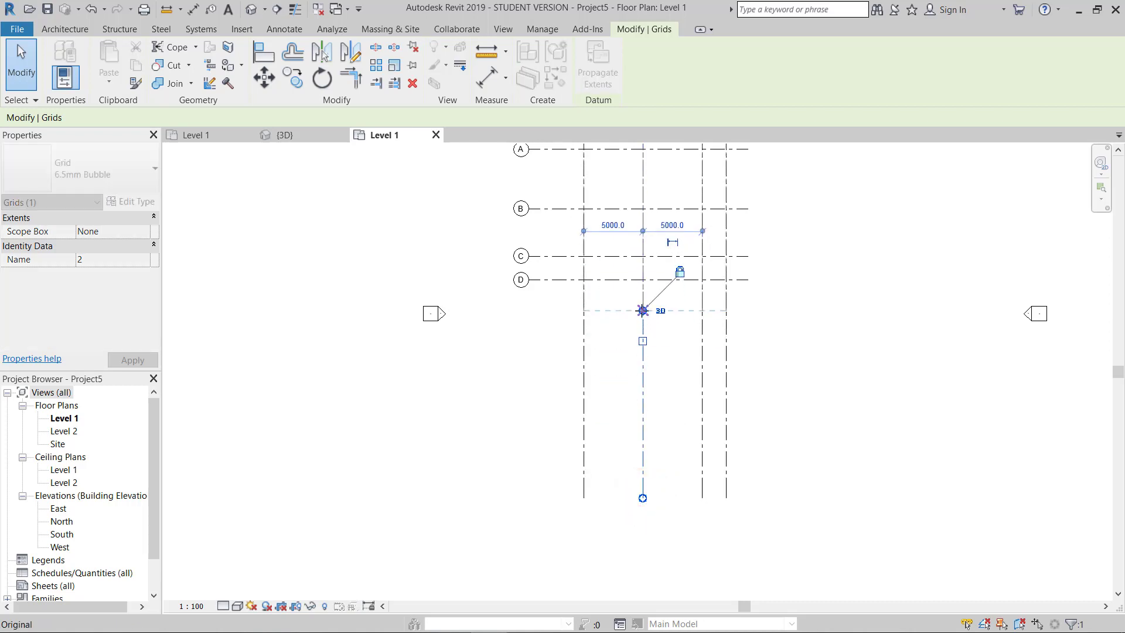
middle_drag(789, 319, 800, 421)
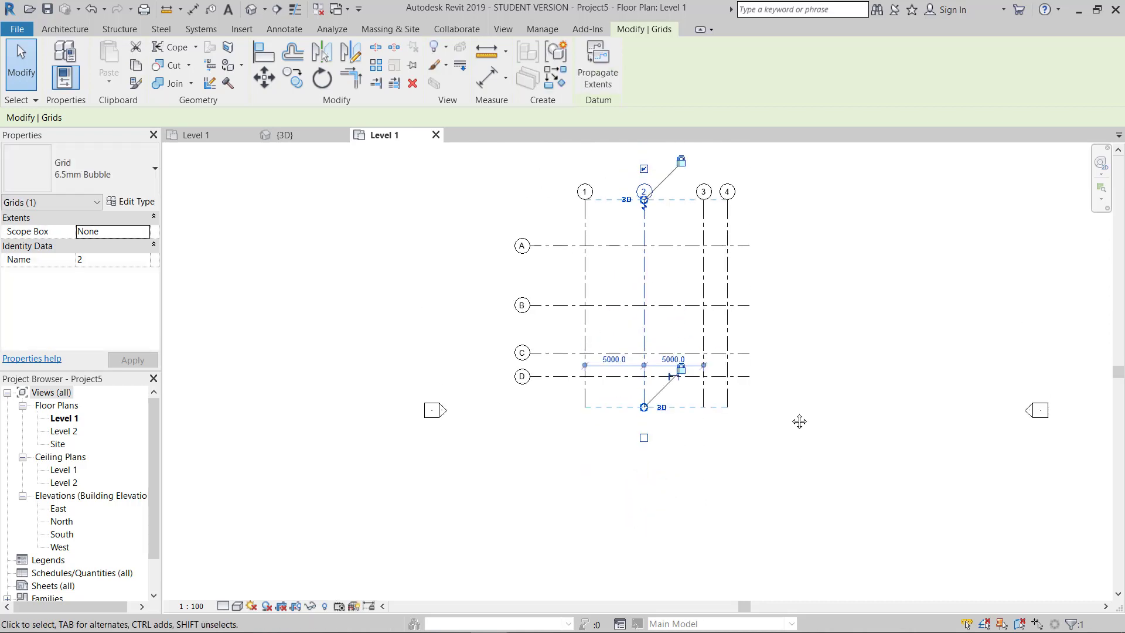
click(855, 328)
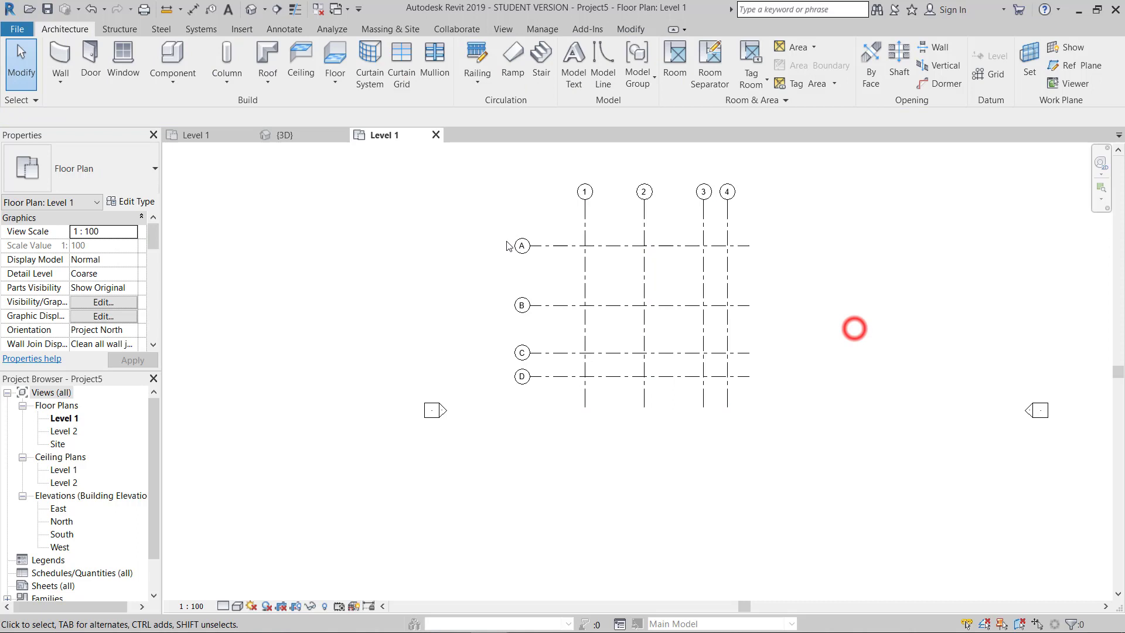
- Pull the bubble ends of grids A to D closer to grid 1 and those of grids 1 to 4 closer to grid A
click(551, 246)
drag(533, 248, 557, 246)
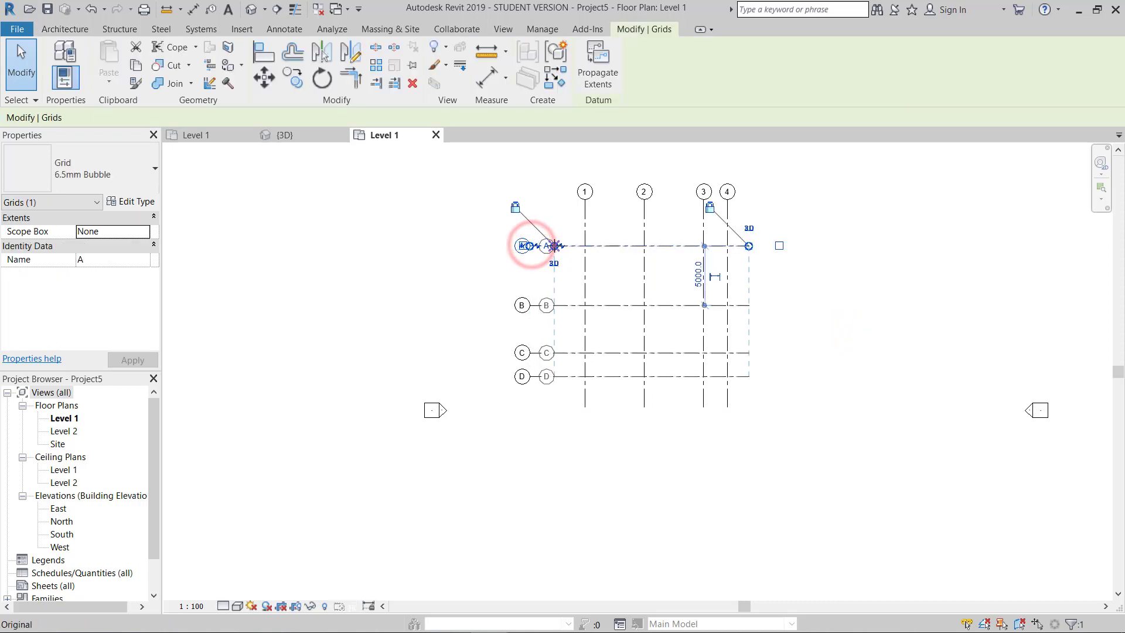
click(584, 202)
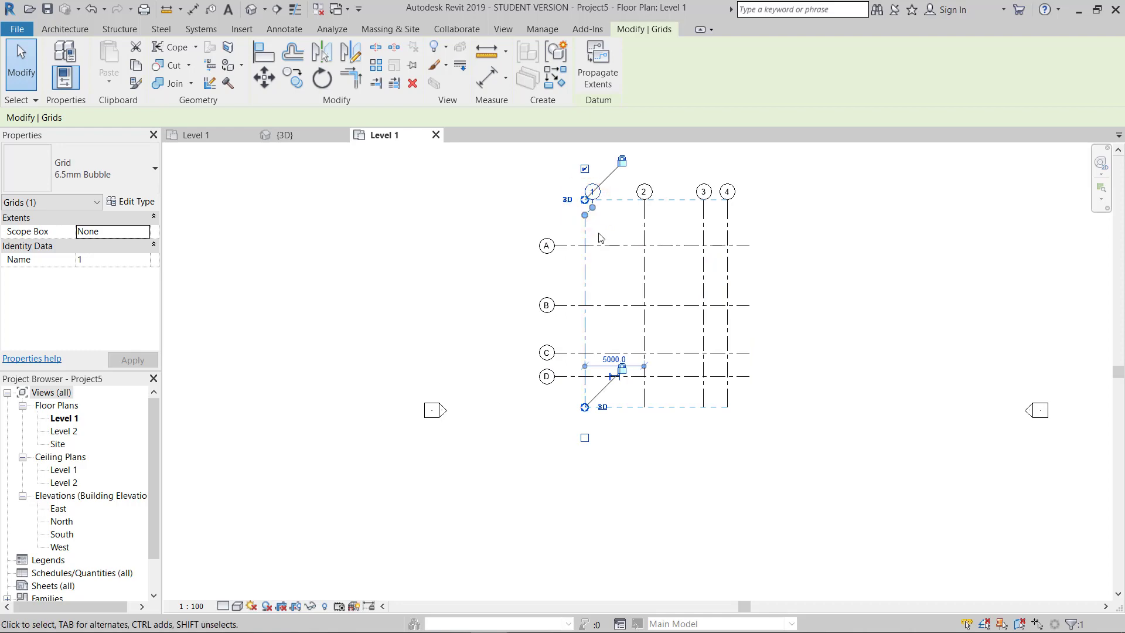
click(599, 237)
click(585, 201)
drag(585, 200, 585, 214)
click(814, 238)
- Move all eight grids together to the centre of the area between the elevation markers
middle_drag(658, 304, 641, 371)
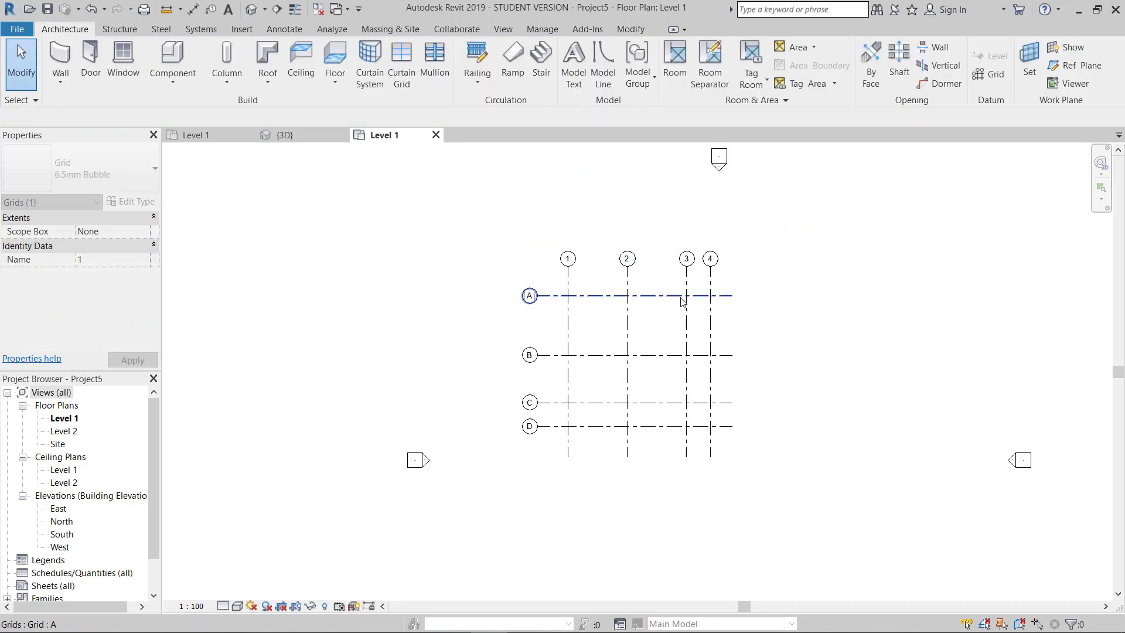
scroll(682, 302, down, 2)
drag(557, 256, 762, 425)
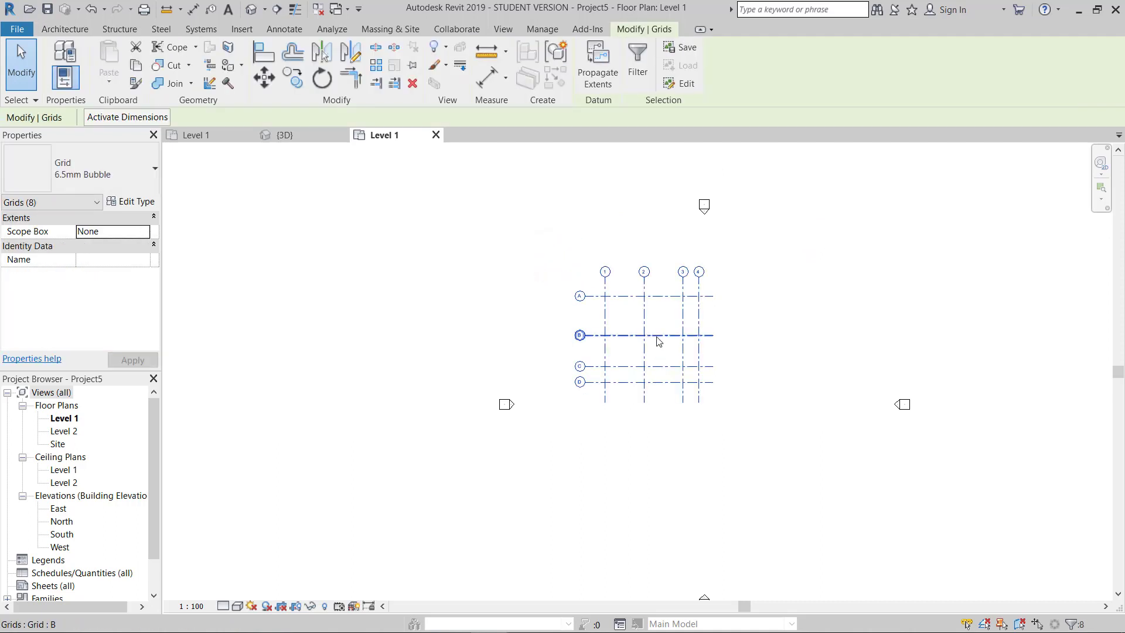
drag(658, 339, 705, 380)
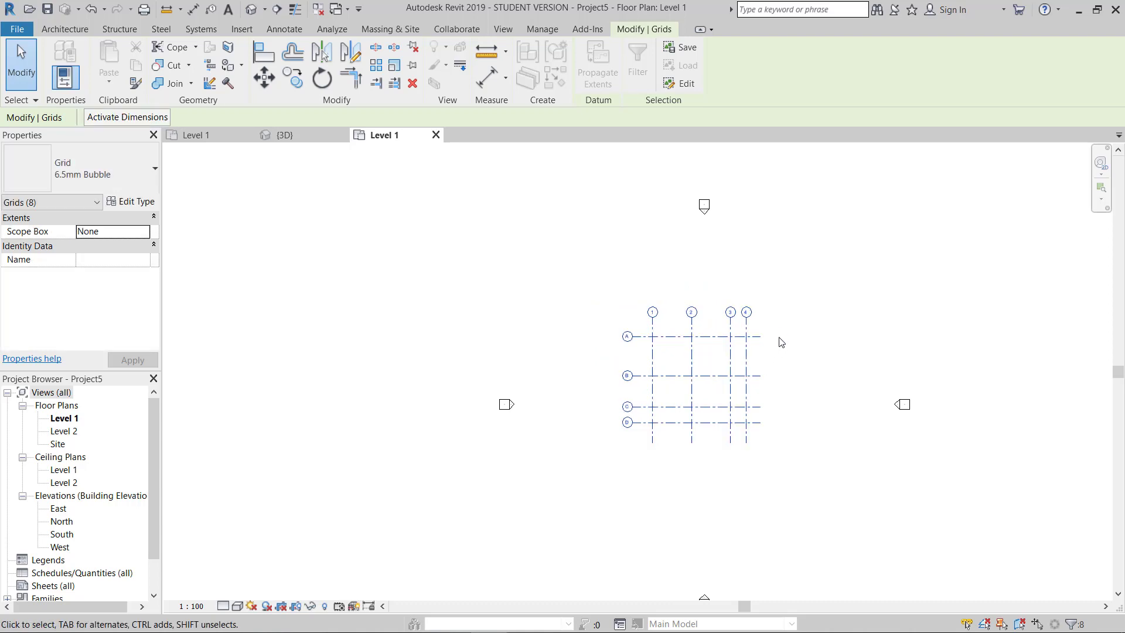
click(781, 335)
scroll(782, 336, up, 2)
scroll(591, 338, down, 2)
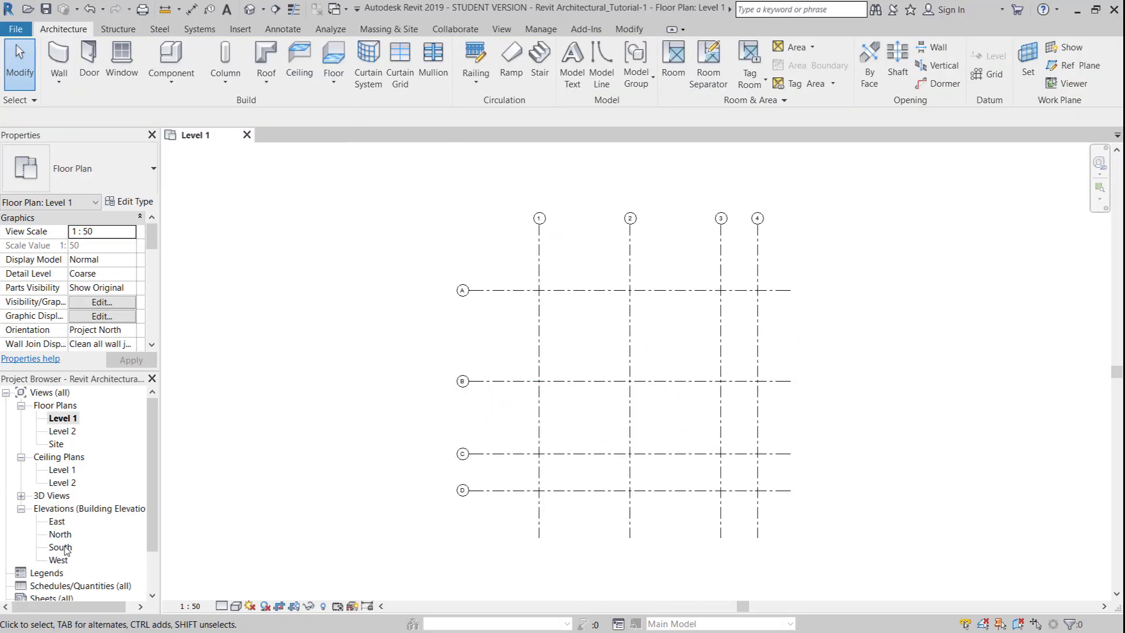
- Open the South elevation and extend the bubble ends of grids 1 to 4 upward, well above Level 2
double_click(61, 547)
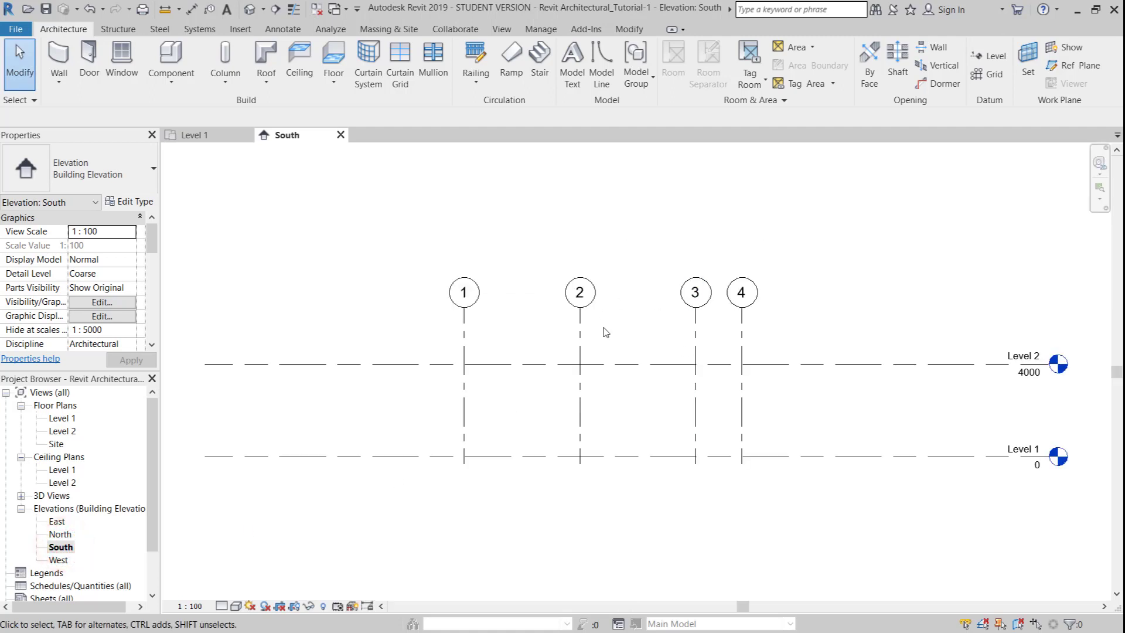
scroll(850, 328, up, 3)
middle_drag(579, 412, 708, 424)
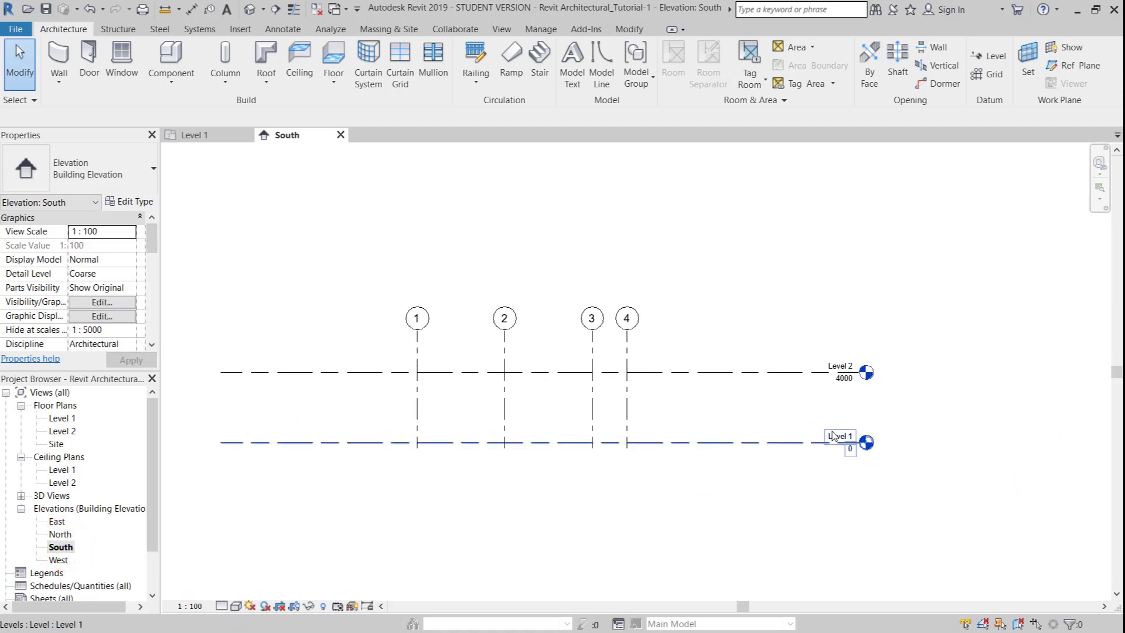
scroll(833, 436, up, 1)
click(849, 442)
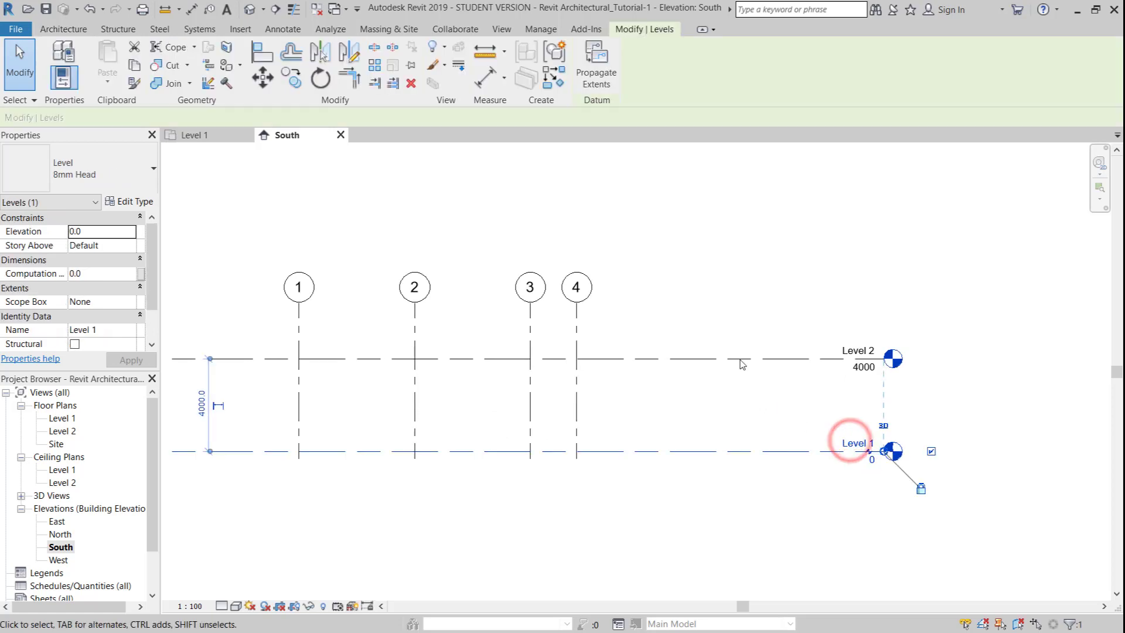
scroll(793, 442, down, 2)
click(621, 239)
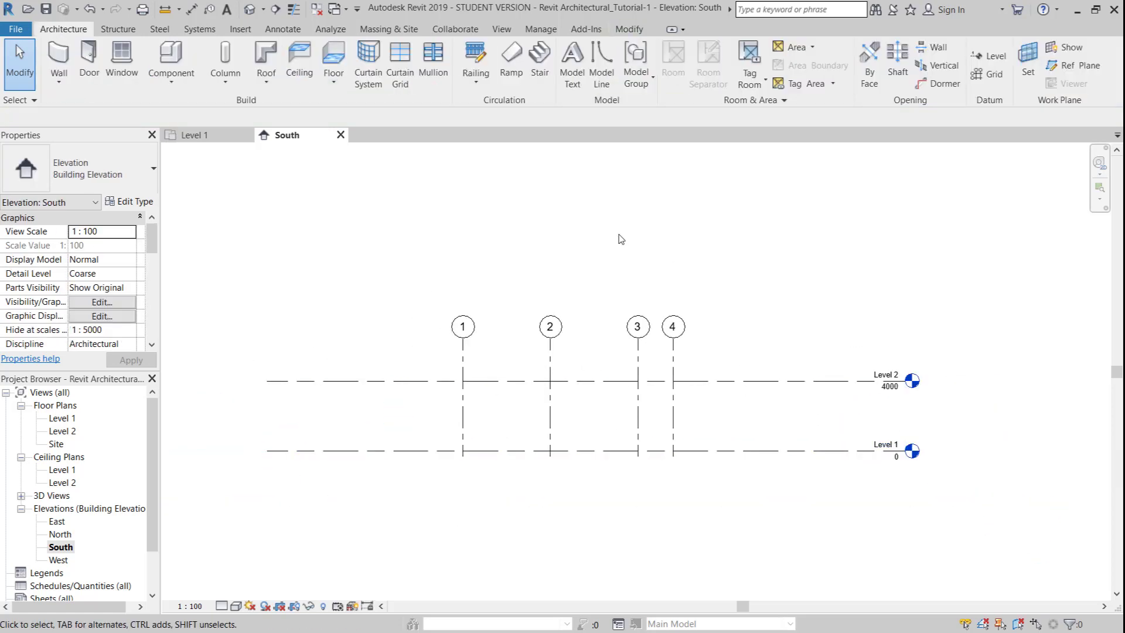
click(548, 346)
scroll(551, 343, down, 2)
drag(552, 341, 551, 188)
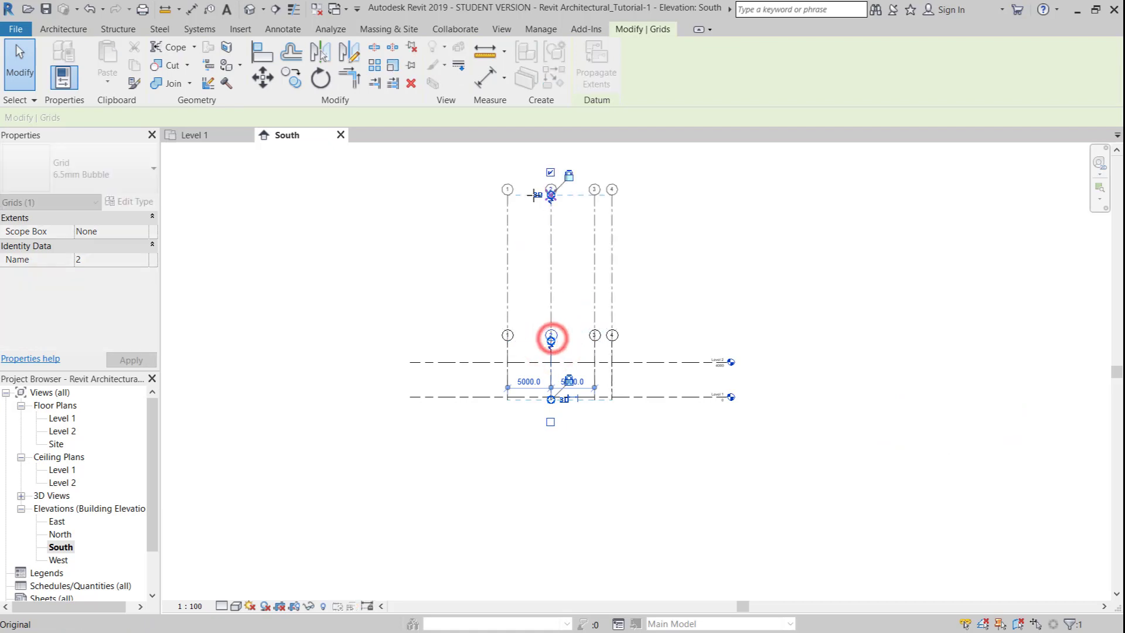
click(721, 284)
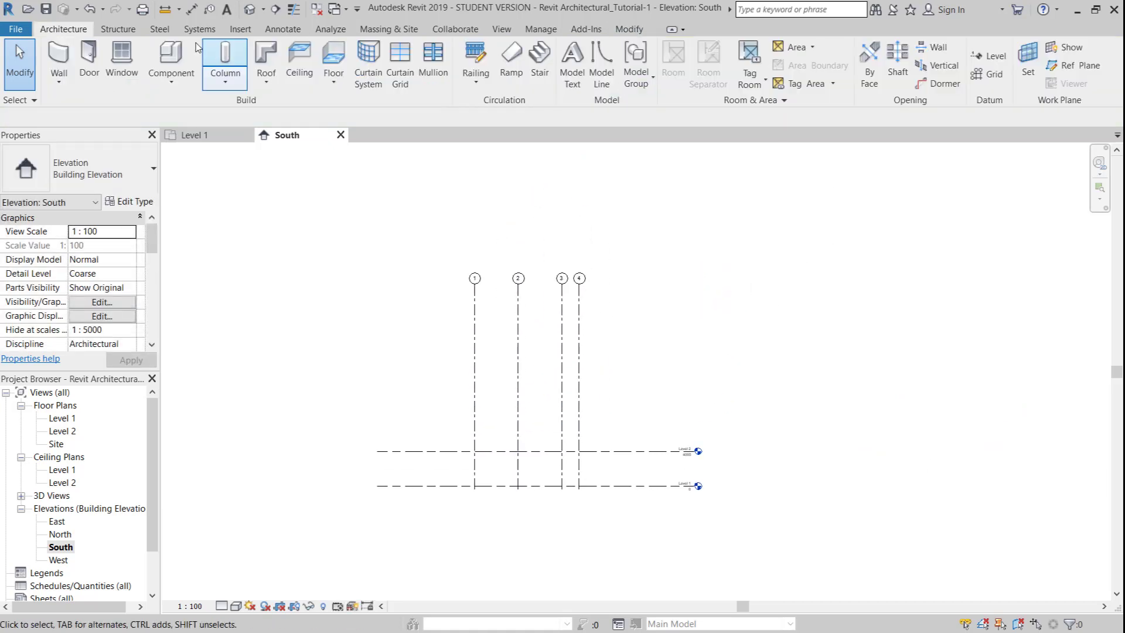
- Draw a new level 4000 above Level 2, with both ends aligned to the existing levels
click(978, 54)
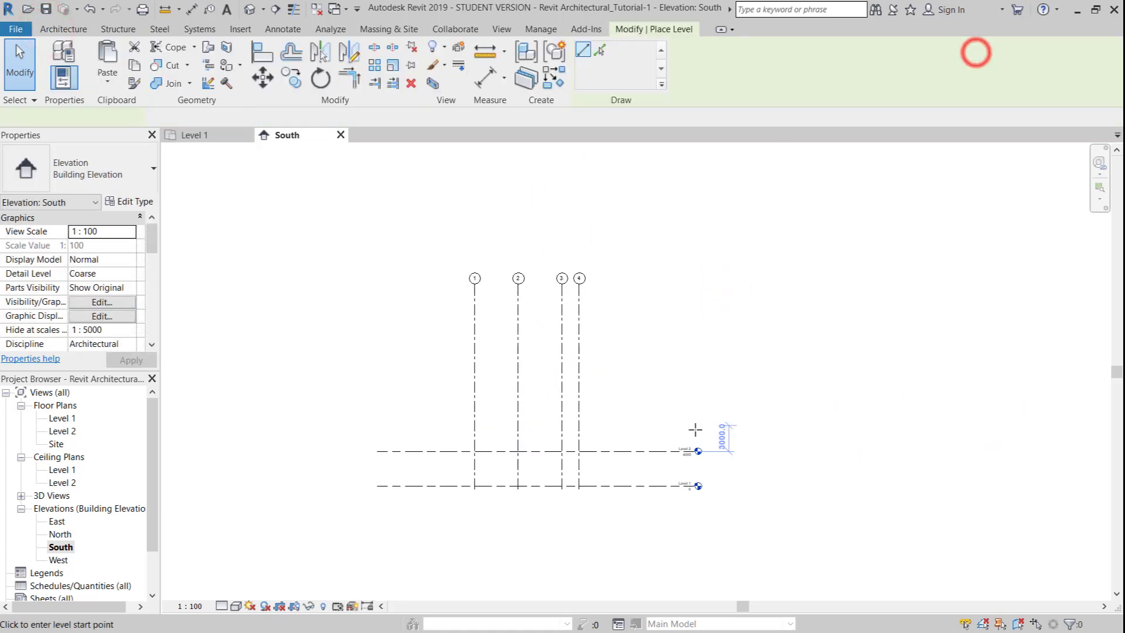
click(378, 417)
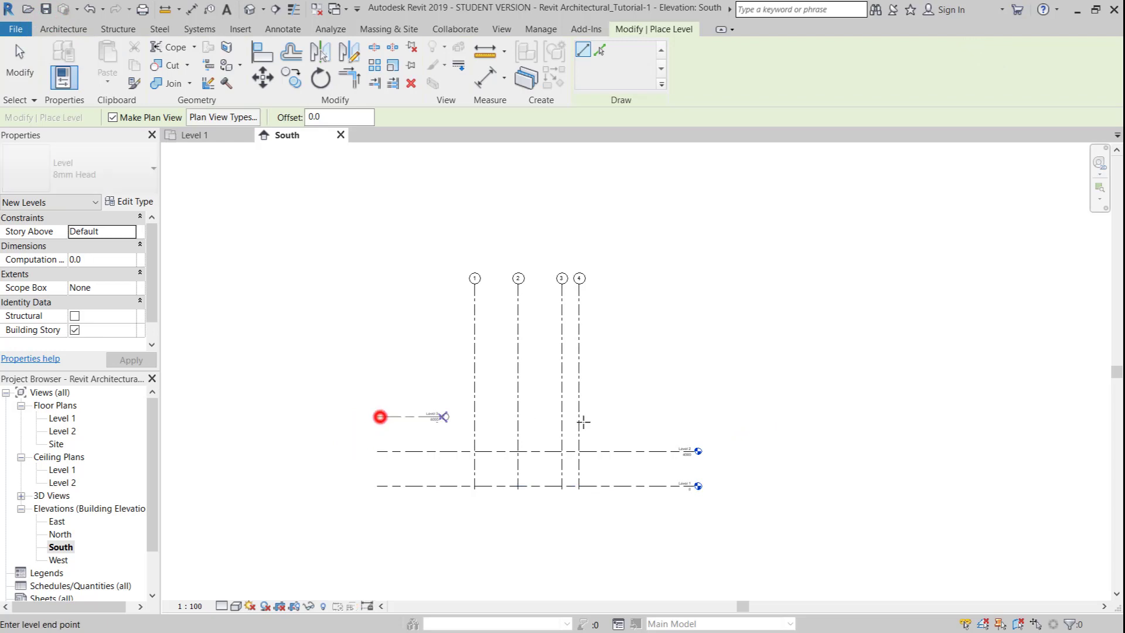
click(695, 418)
- Draw another level at elevation 11600 above Level 3, with its start aligned to the levels below
scroll(697, 415, up, 2)
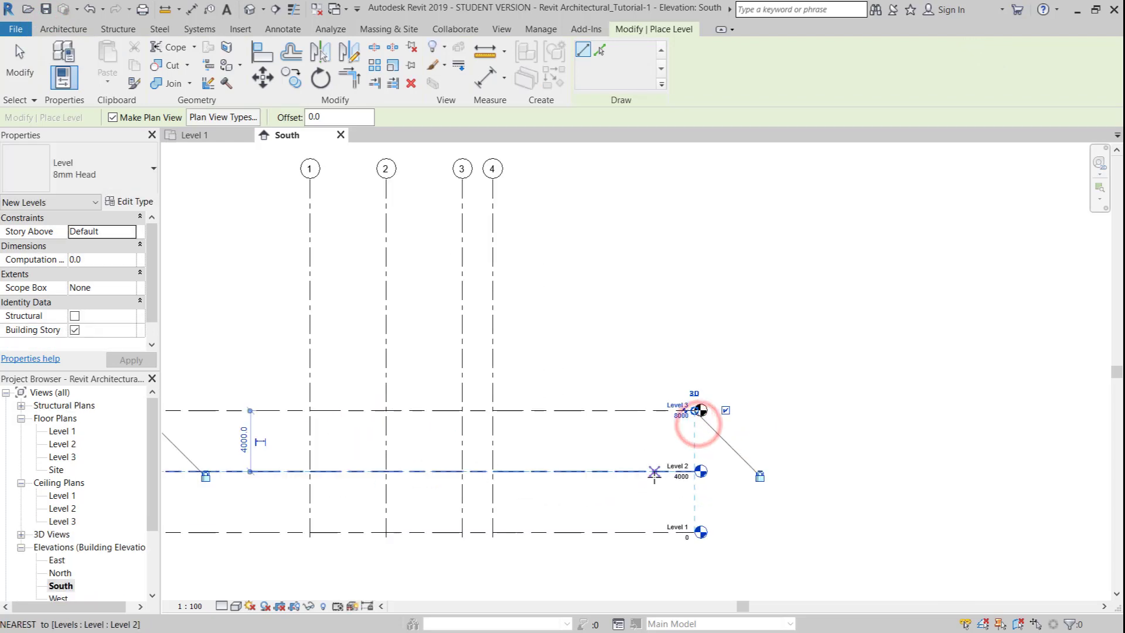
click(244, 327)
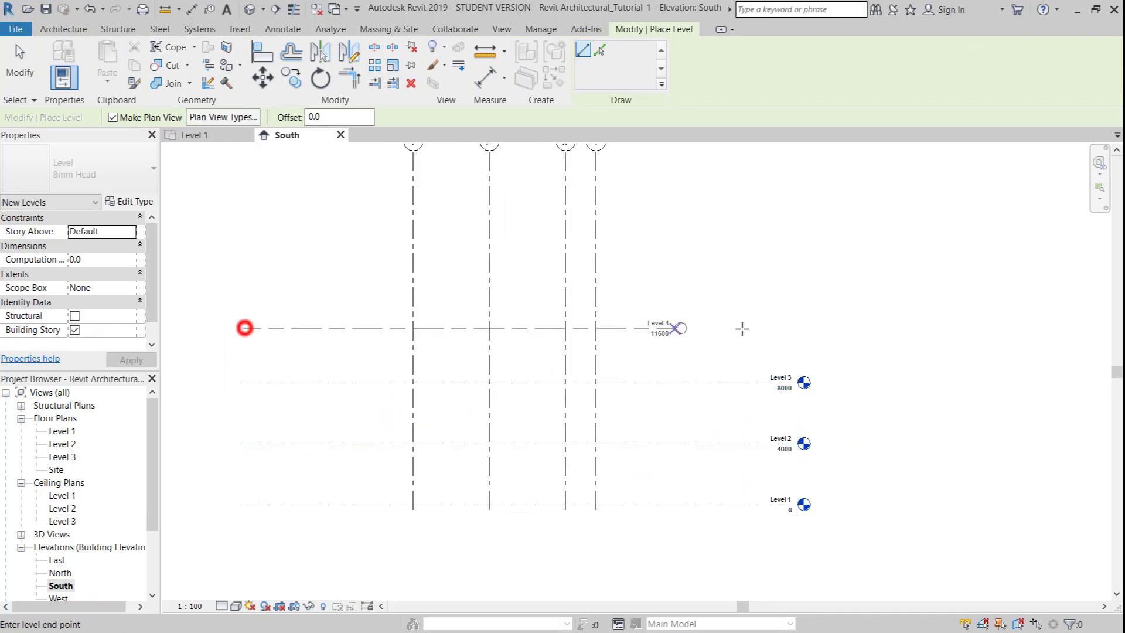
click(795, 328)
key(Escape)
key(Escape)
- Rename Level 1 as Ground Floor, including its corresponding views
scroll(788, 472, up, 4)
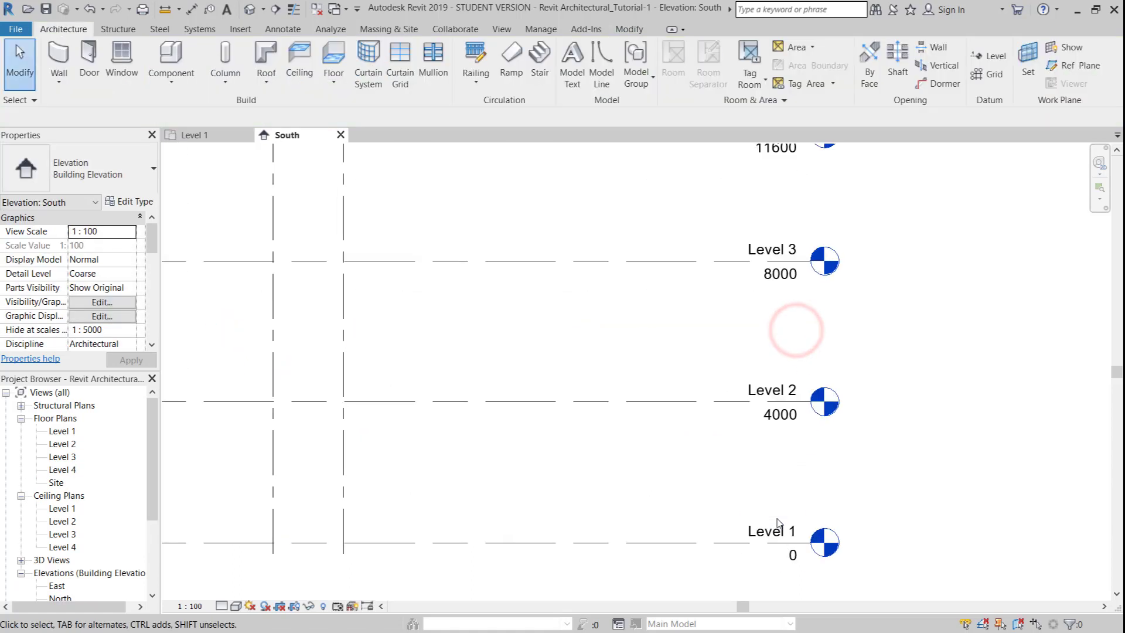
double_click(778, 529)
text(Ground Floor)
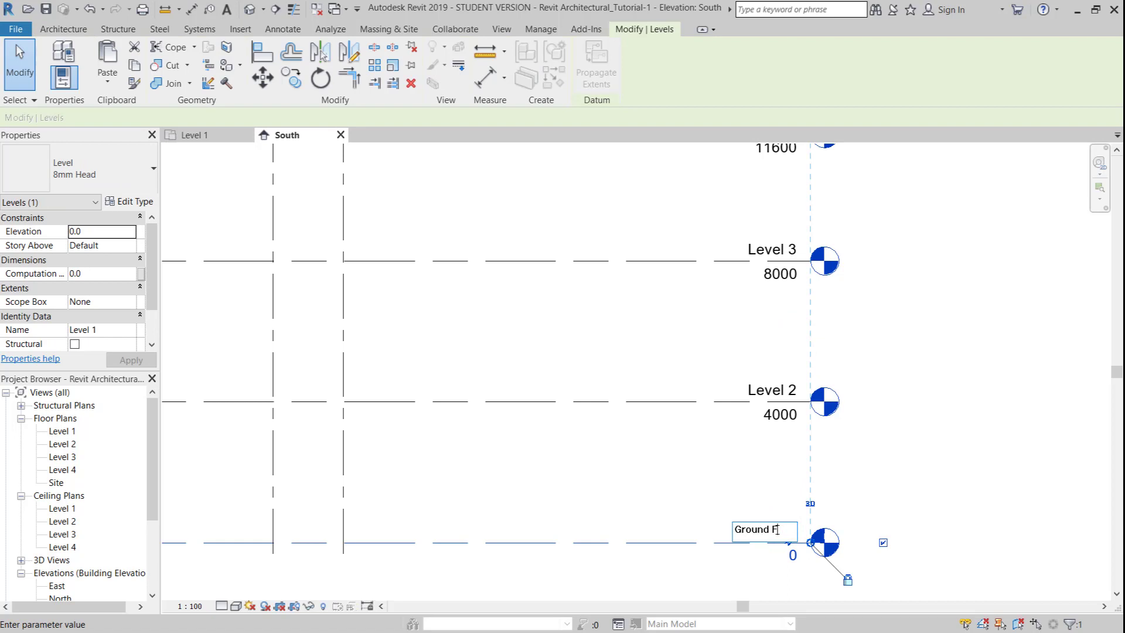
click(778, 446)
click(617, 325)
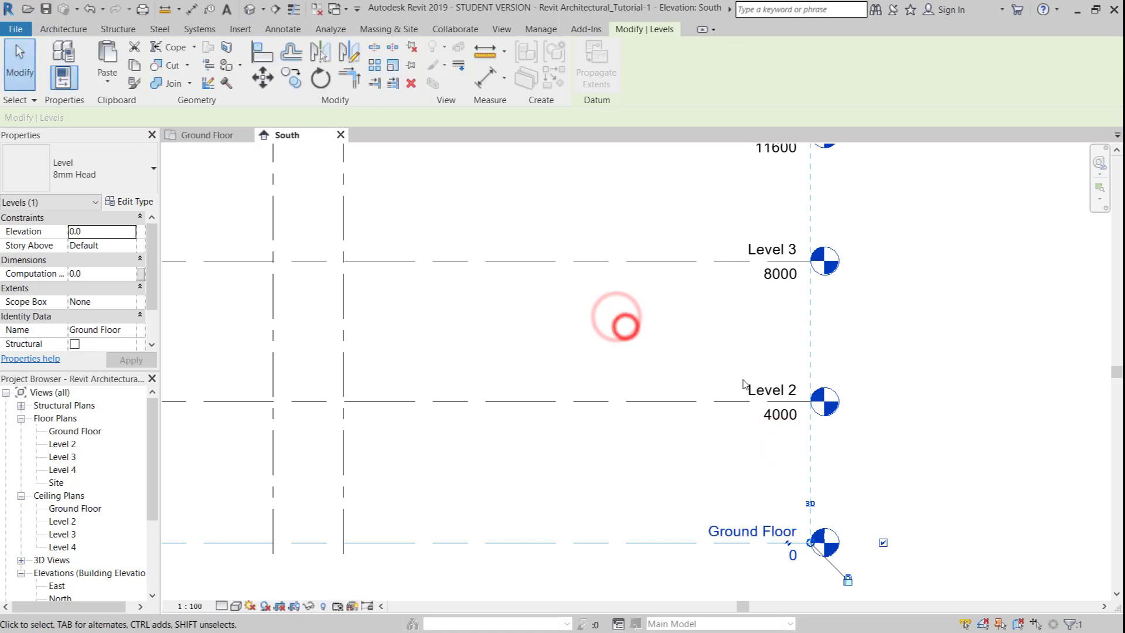
- Rename Level 2 as 1st Floor, including its corresponding views
click(783, 394)
click(763, 388)
text(1st Floor)
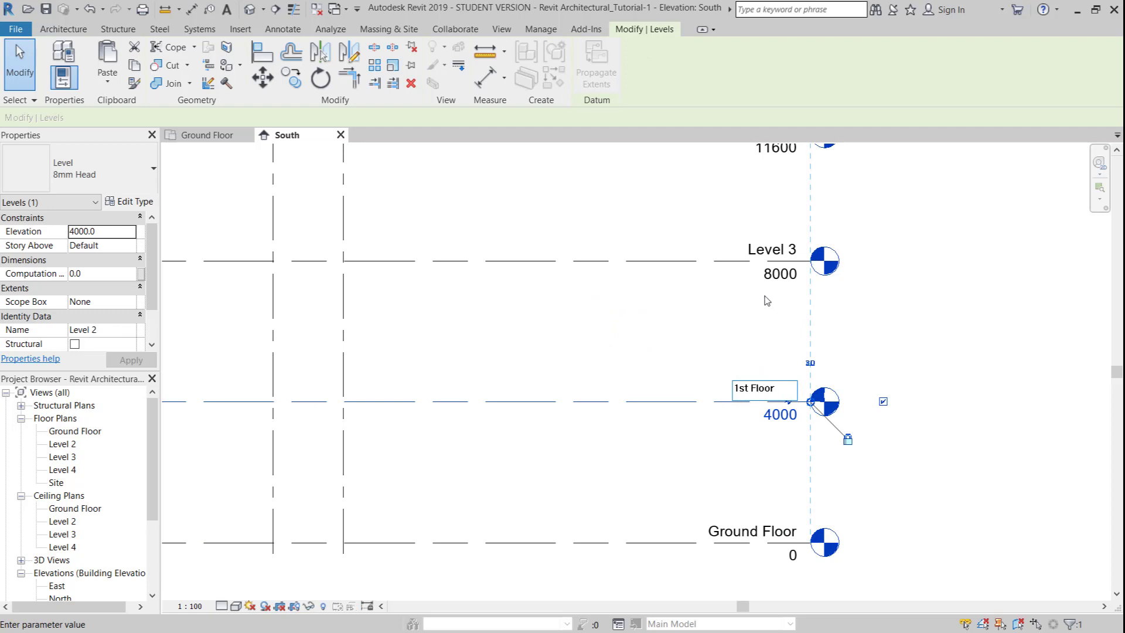
click(747, 289)
click(616, 325)
- Rename Level 3 as 2nd Floor, including its corresponding views
click(777, 258)
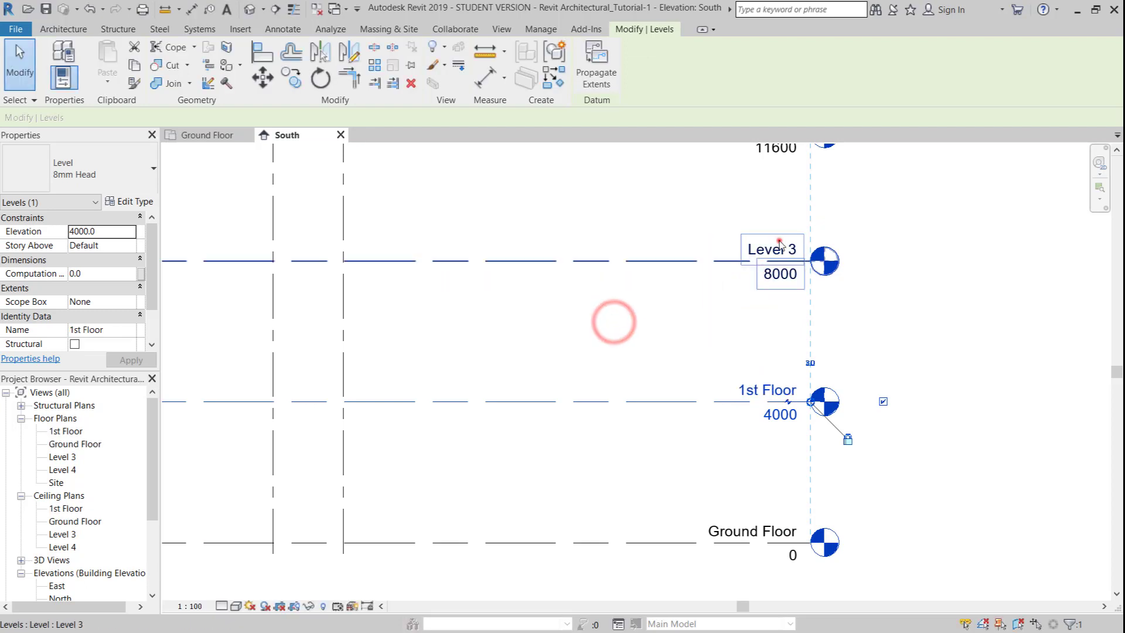
click(768, 248)
text(2nd Floor)
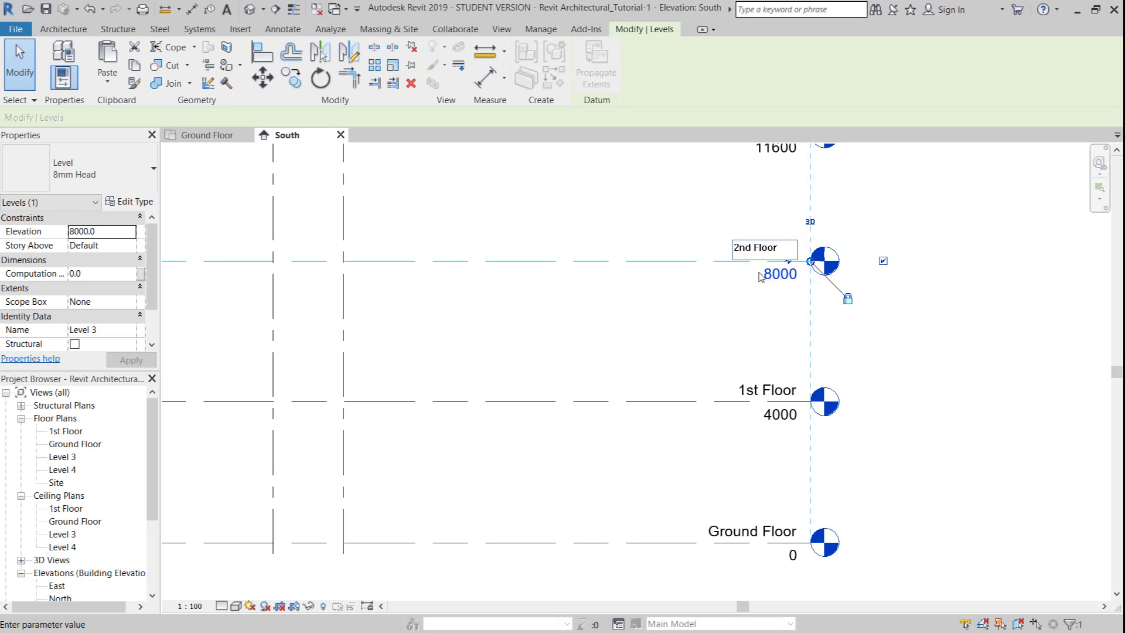
click(733, 319)
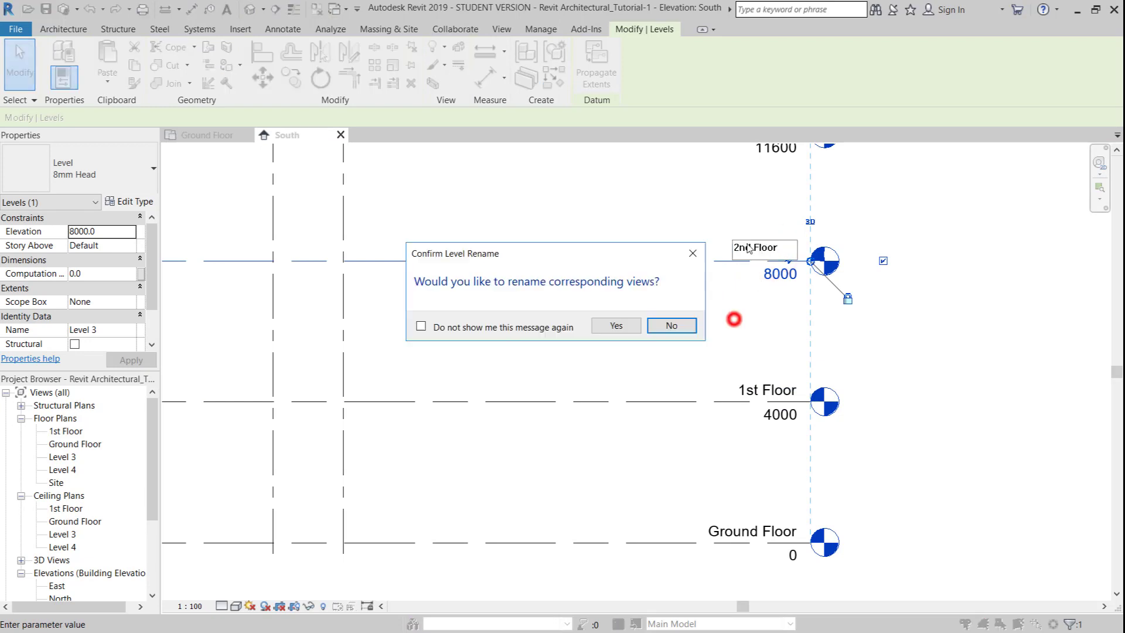
click(630, 323)
- Rename Level 4 as Parapet, including its corresponding views
middle_drag(630, 322, 757, 273)
click(757, 273)
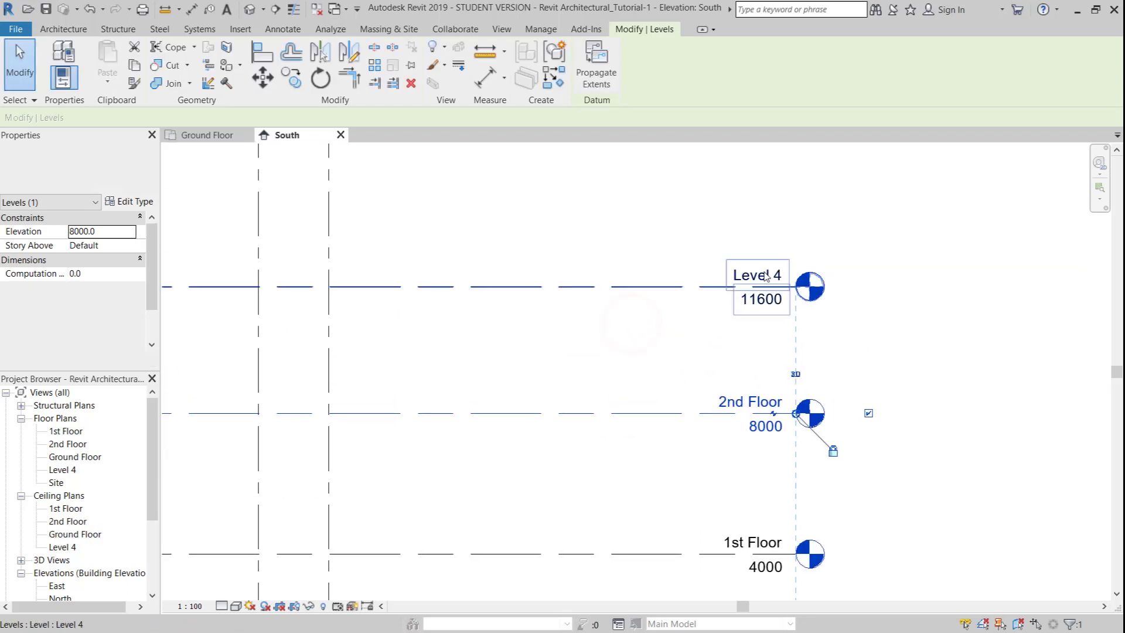
click(763, 271)
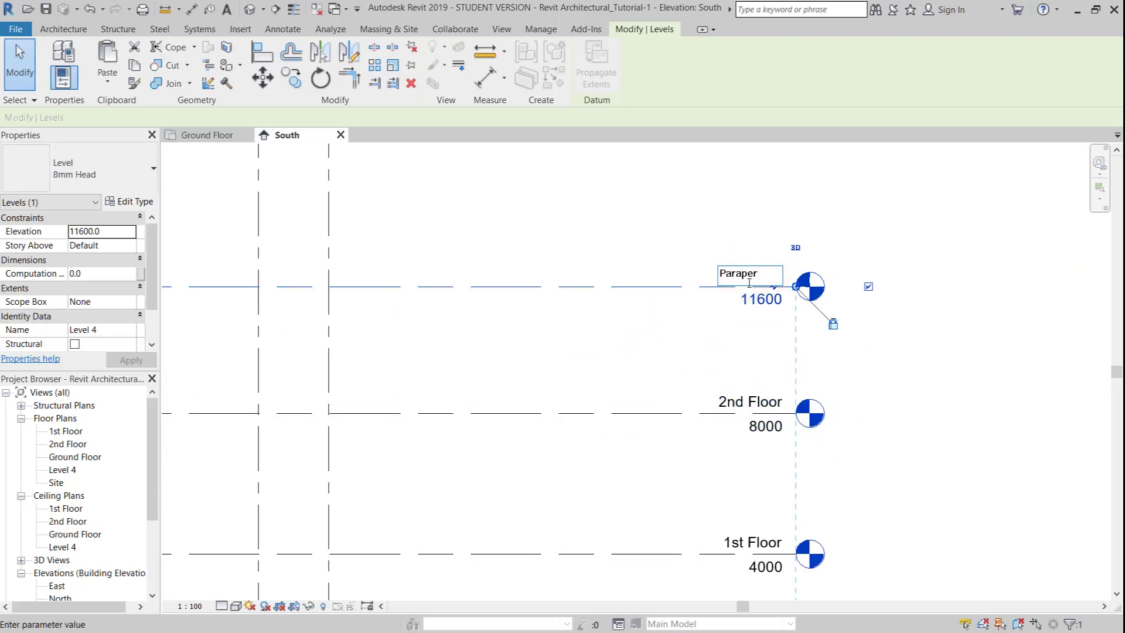
click(712, 254)
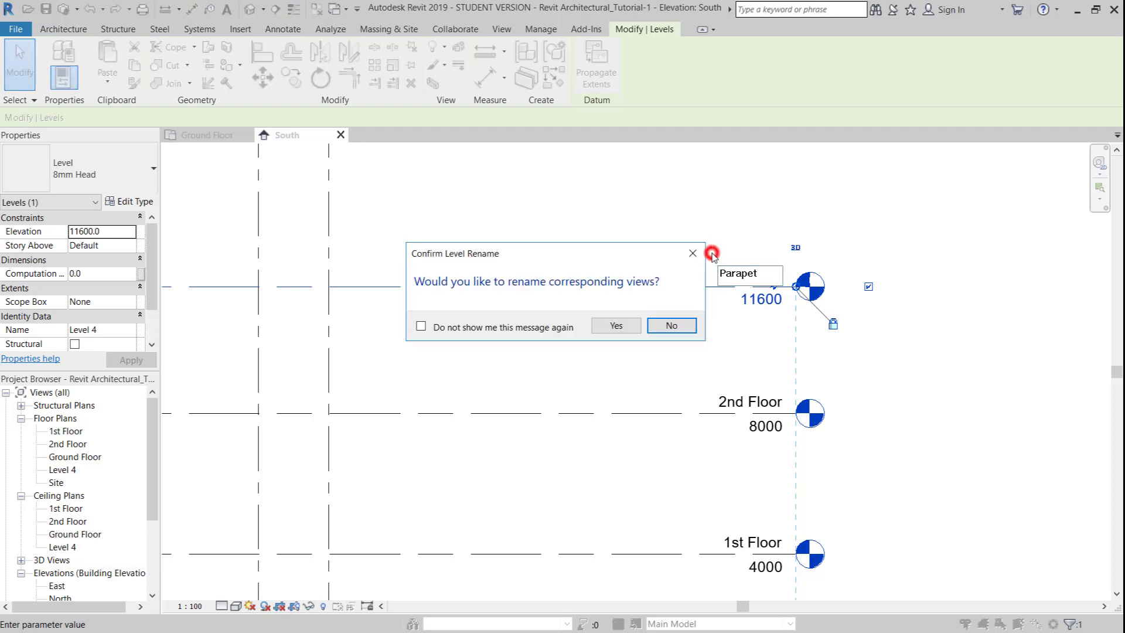
click(615, 326)
- Set the elevation of the 1st Floor level to 3000
middle_drag(645, 402, 698, 304)
scroll(709, 284, down, 3)
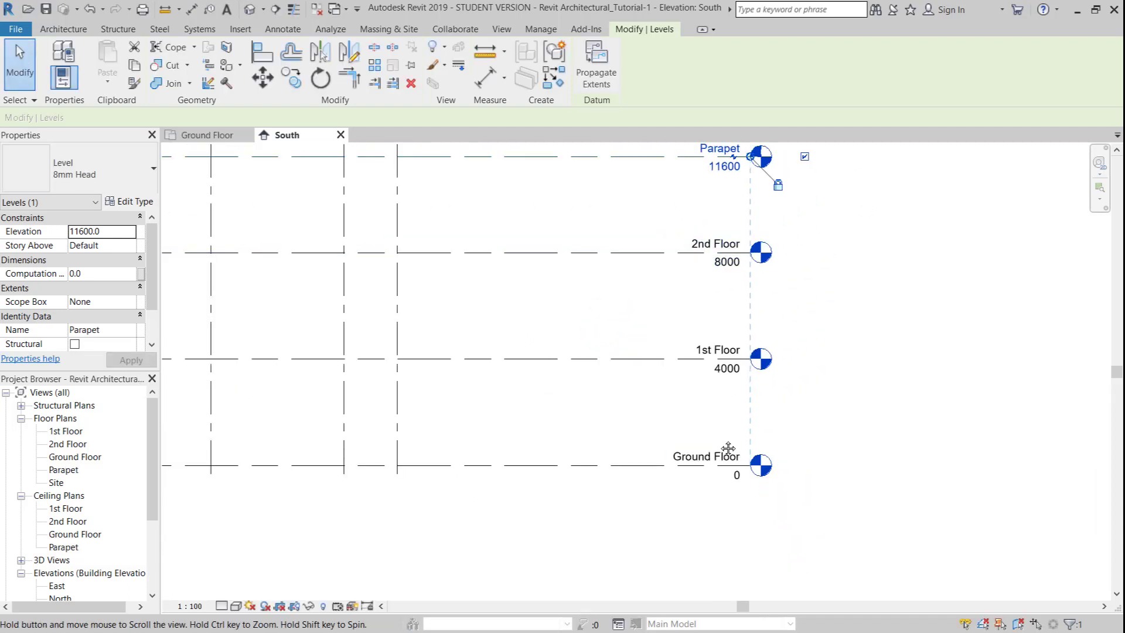
middle_drag(728, 448, 784, 470)
click(796, 401)
scroll(804, 401, up, 2)
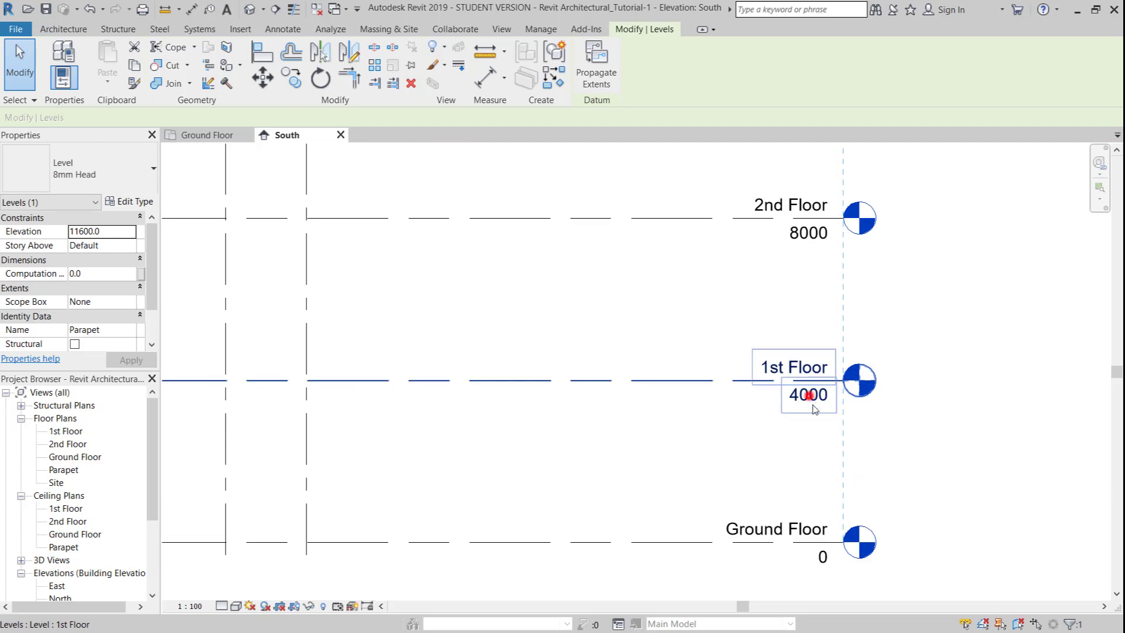
click(809, 402)
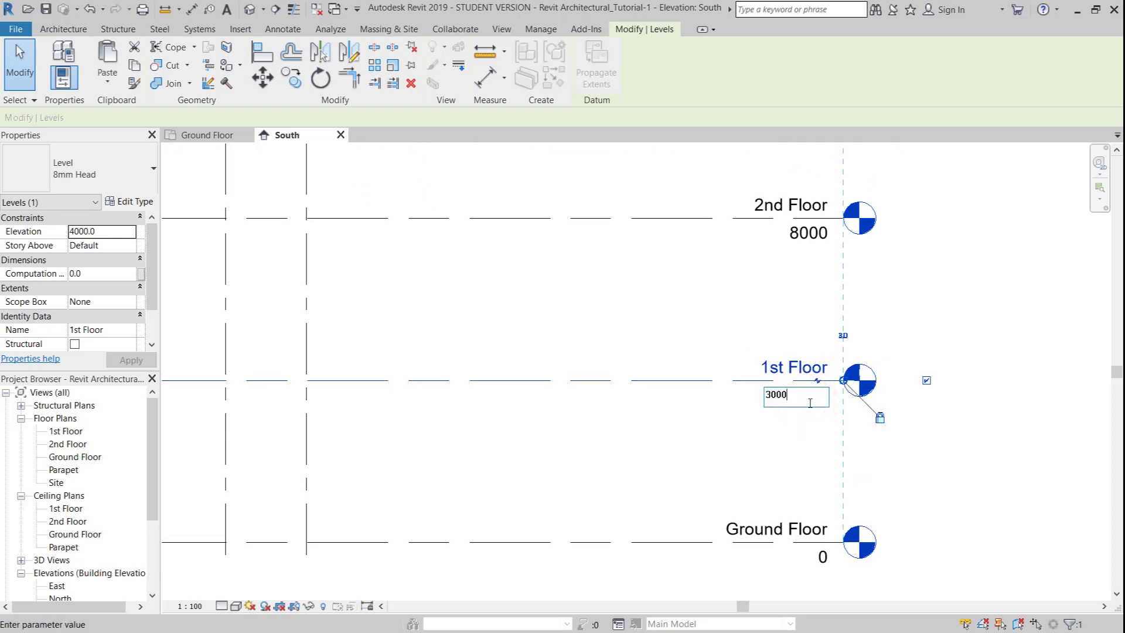
text(3000)
key(Return)
click(789, 316)
- Set the elevation of the 2nd Floor level to 6000
click(737, 223)
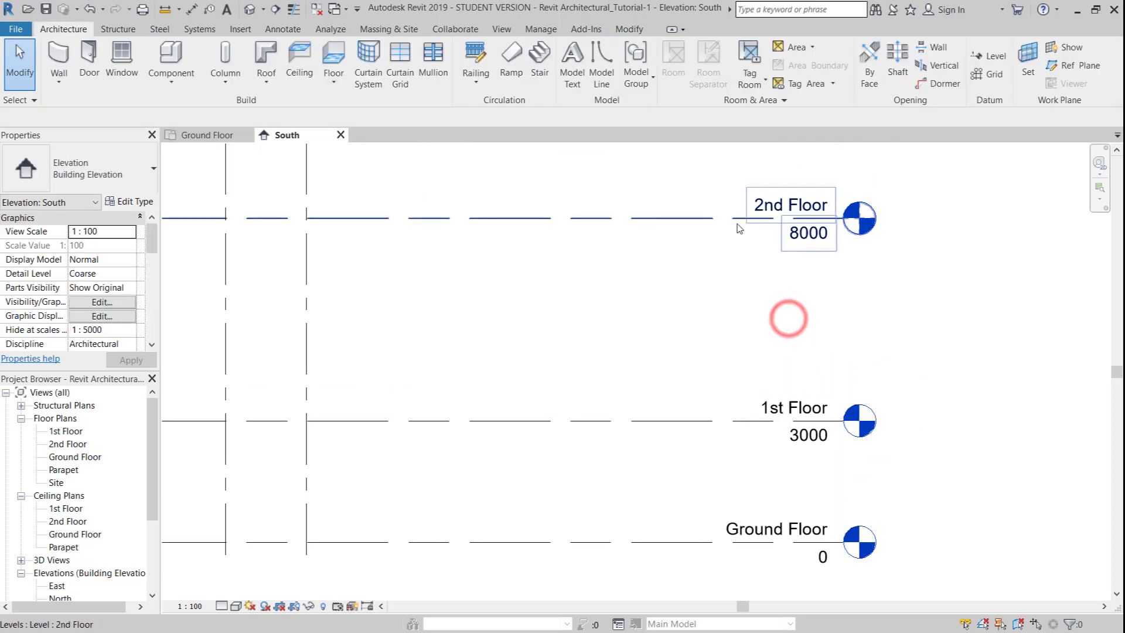
click(819, 240)
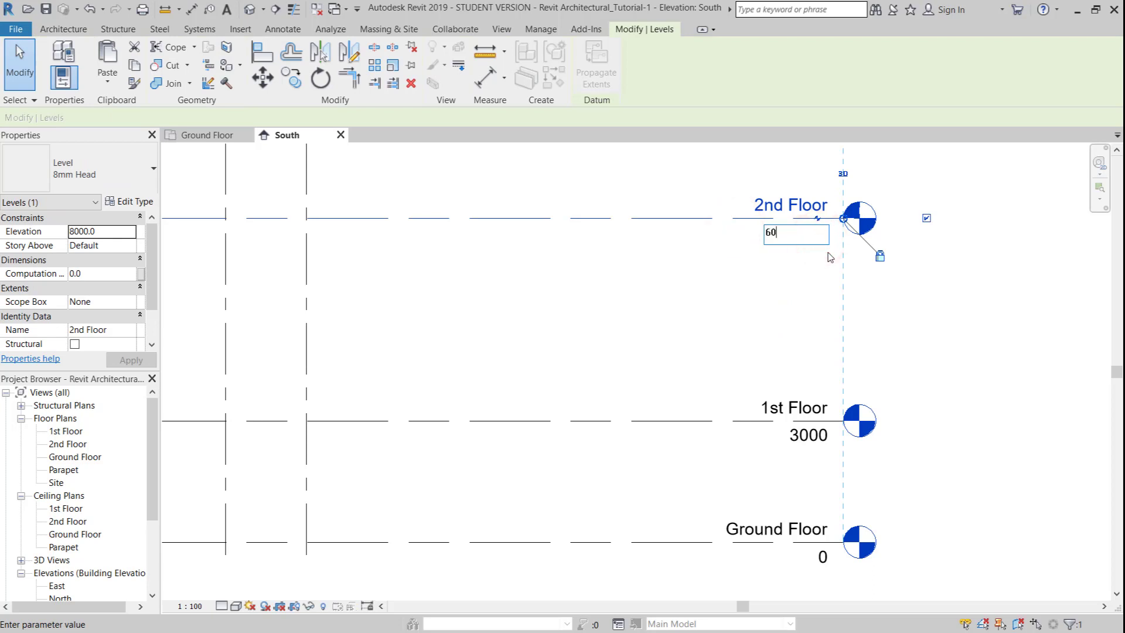
text(6000)
key(Return)
click(746, 324)
- Set the elevation of the Parapet level to 7200
ctrl+scroll(746, 324, up, 5)
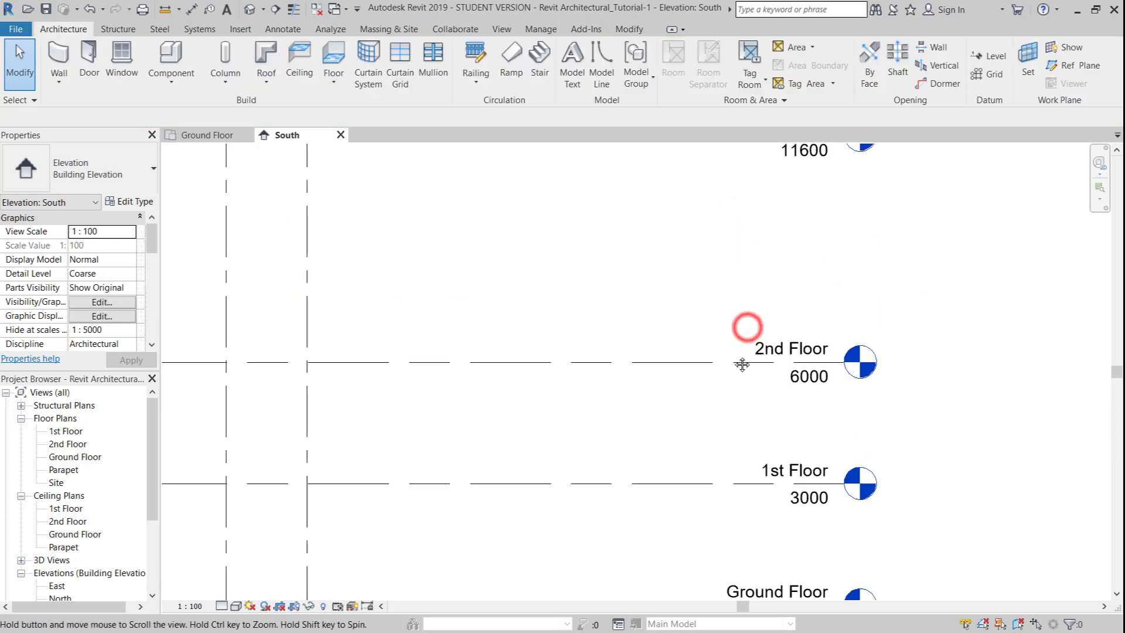
scroll(813, 241, down, 1)
click(814, 240)
click(811, 239)
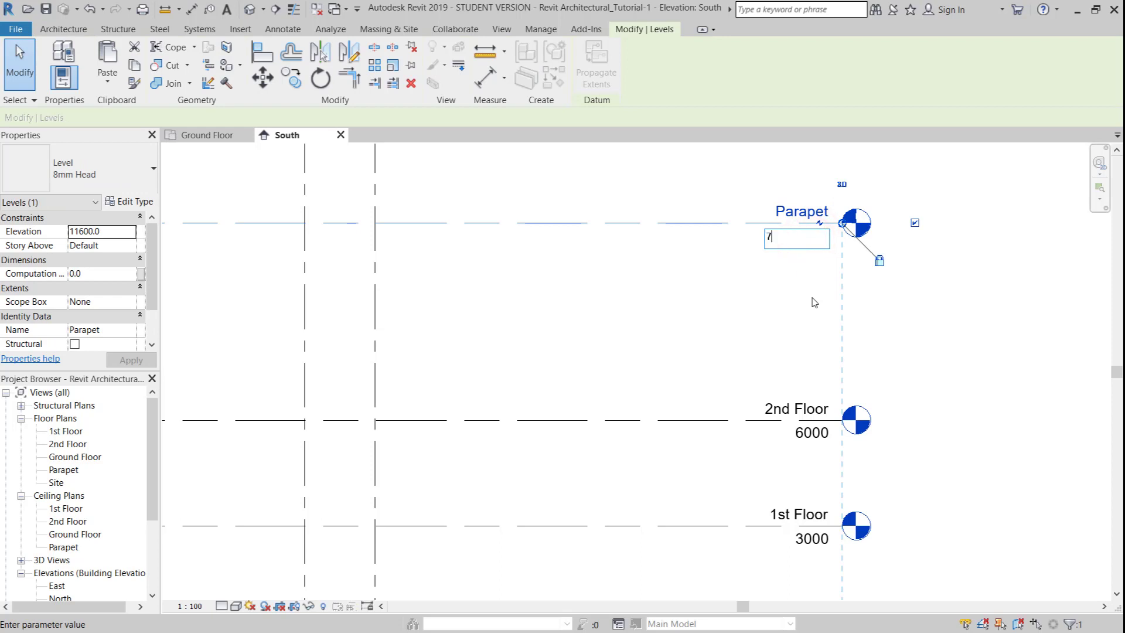
key(Return)
click(721, 291)
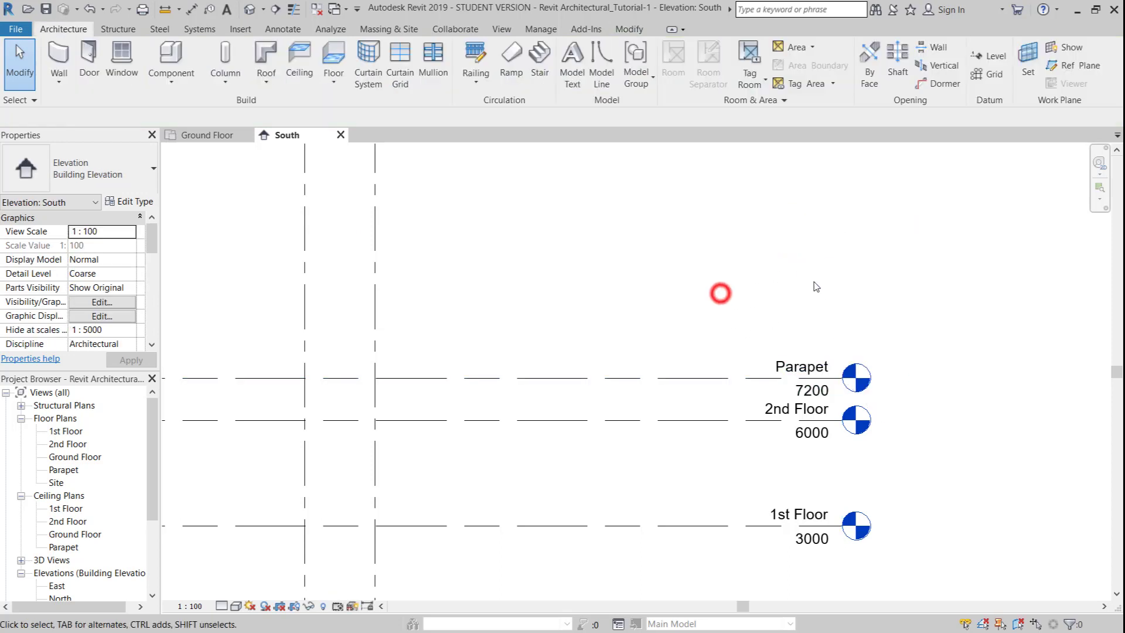
- Adjust the vertical grid lines' extents so the bubbles sit just above the Parapet level and the lower ends pass slightly below Ground Floor
scroll(721, 297, down, 3)
scroll(817, 350, down, 1)
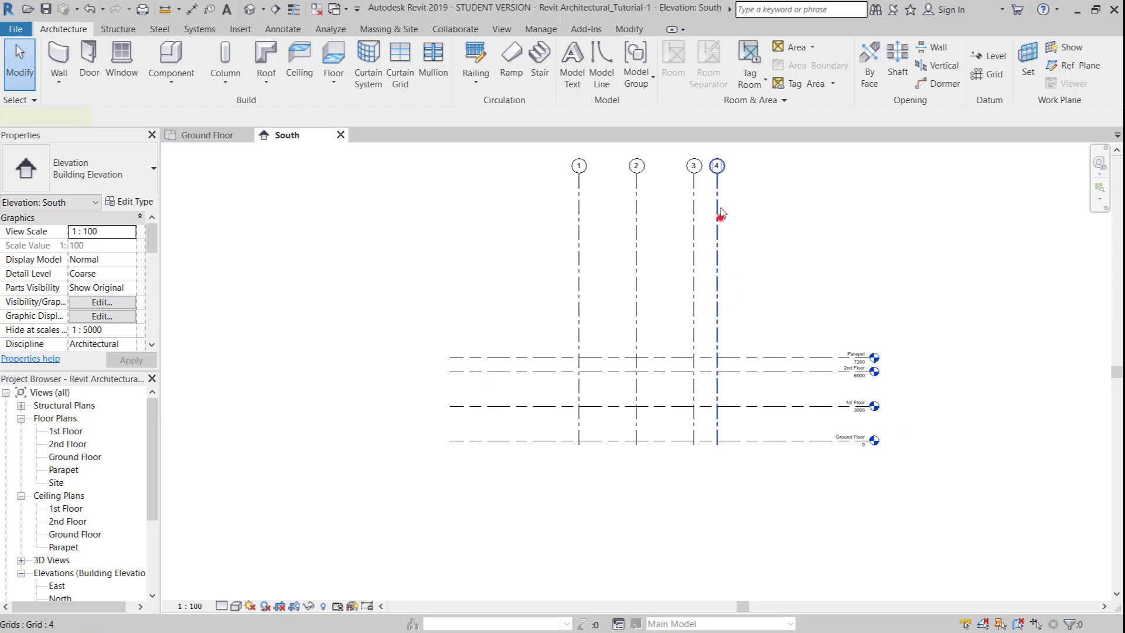
click(721, 214)
drag(717, 171, 717, 321)
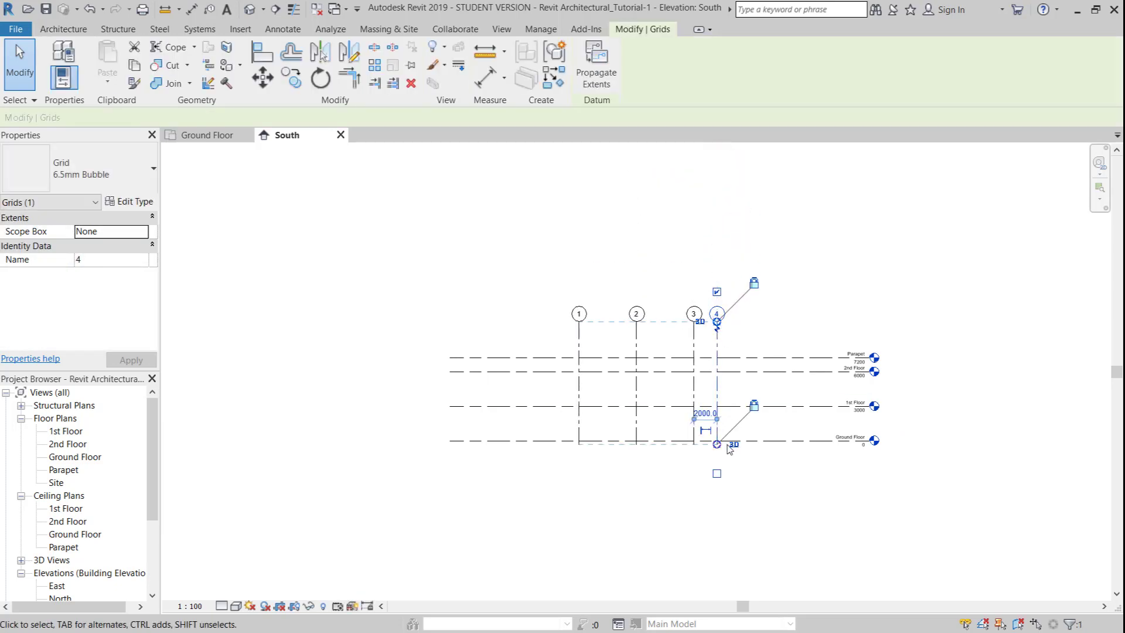
drag(717, 444, 717, 463)
click(827, 512)
- Shorten all level lines at both ends so they start just outside grid 1 and end just beyond grid 4
scroll(828, 512, up, 2)
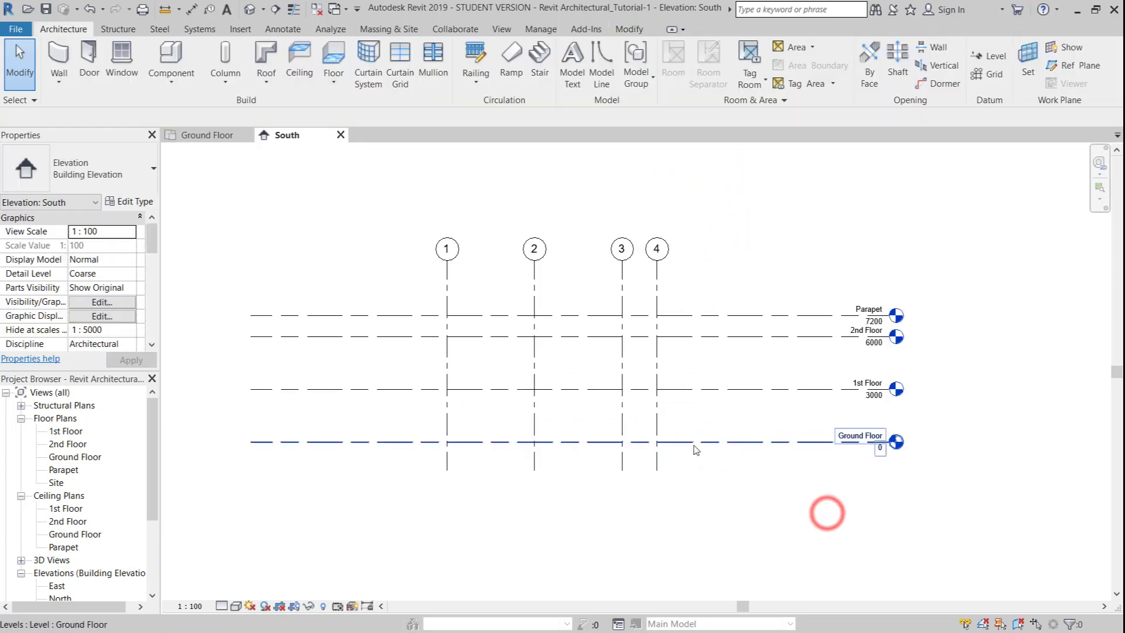
click(314, 307)
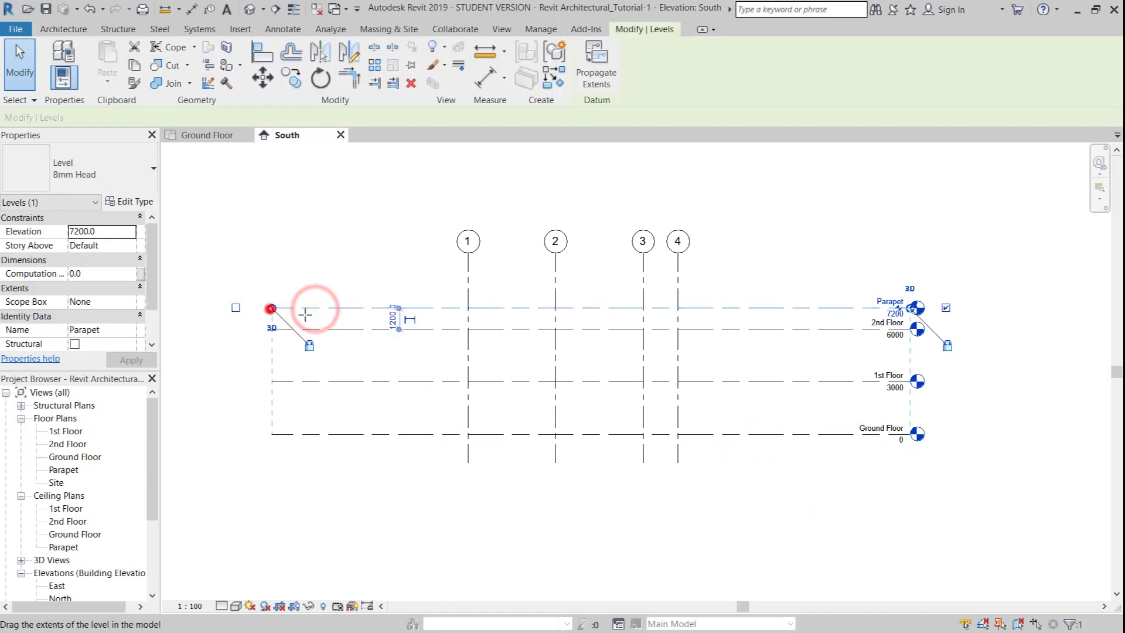
drag(272, 308, 449, 307)
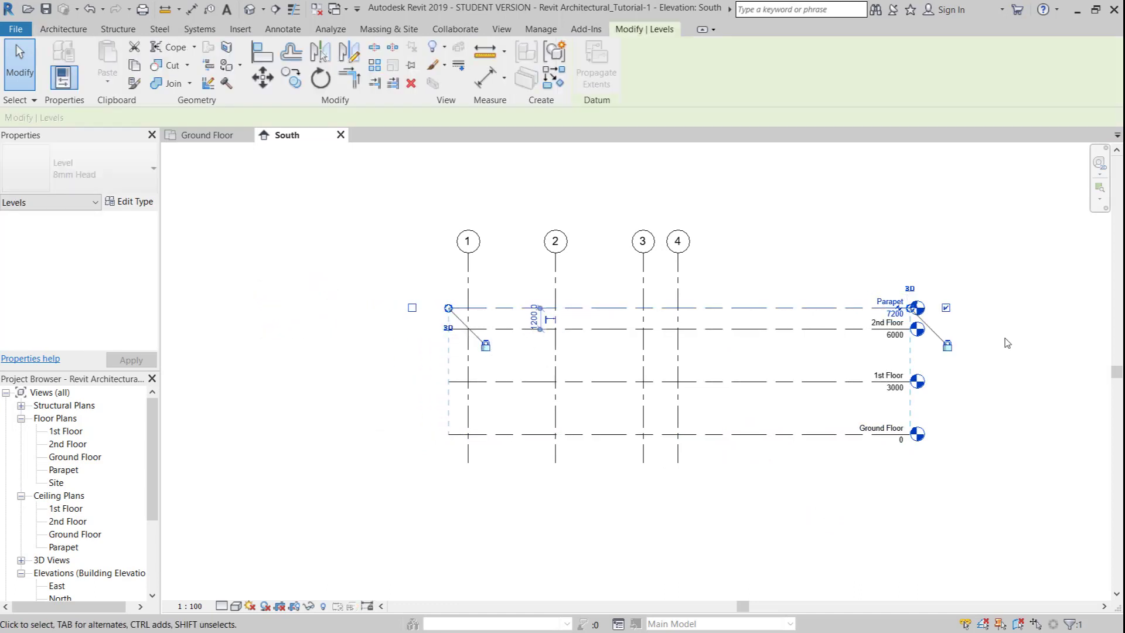
click(854, 300)
click(854, 306)
drag(910, 308, 737, 308)
click(733, 492)
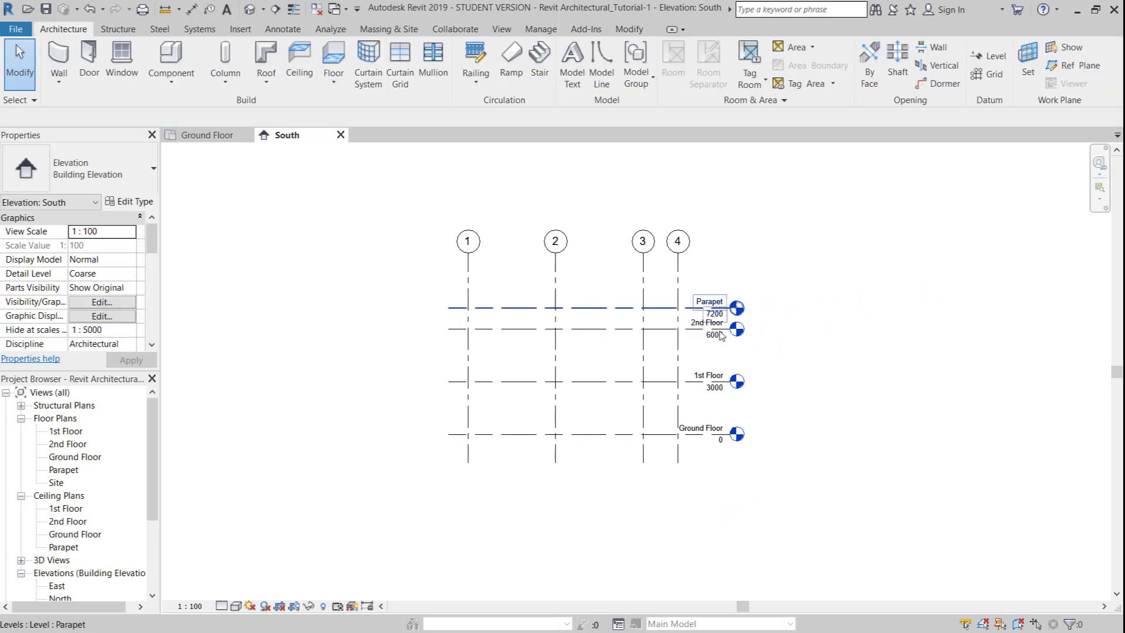
scroll(761, 373, up, 3)
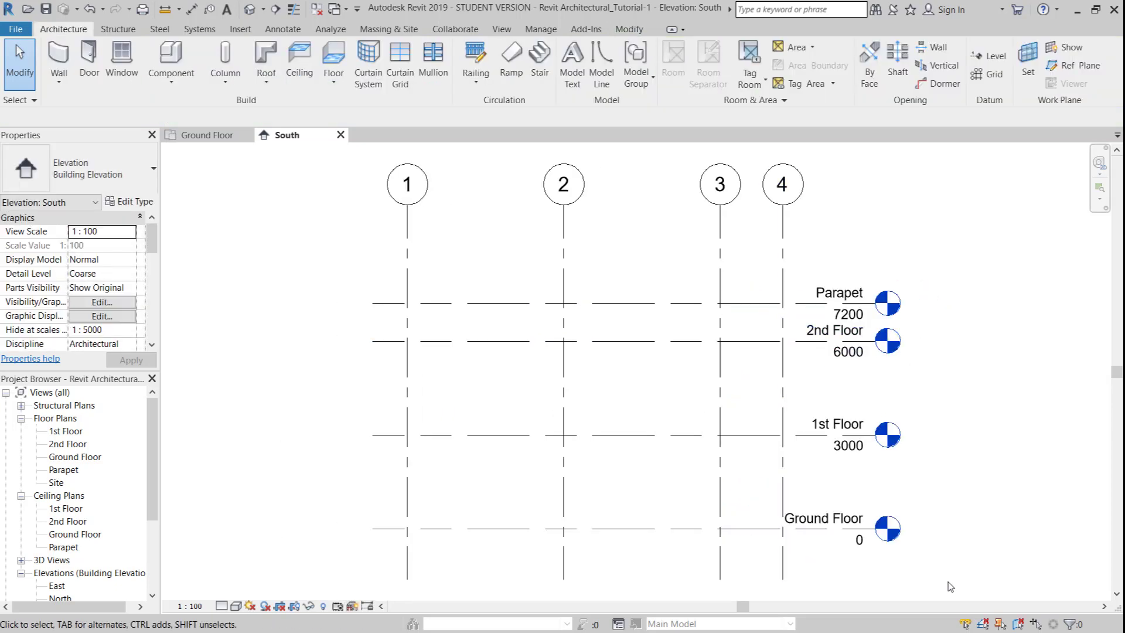
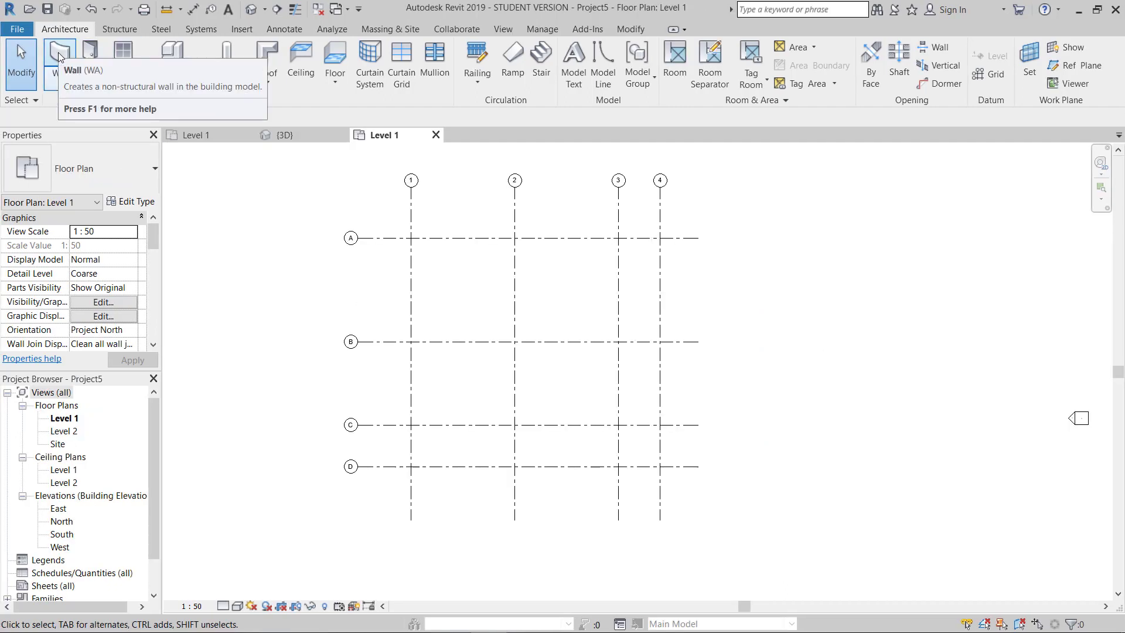
- Start placing a wall in the Level 1 floor plan using the Exterior - Brick on CMU type
click(60, 57)
click(85, 164)
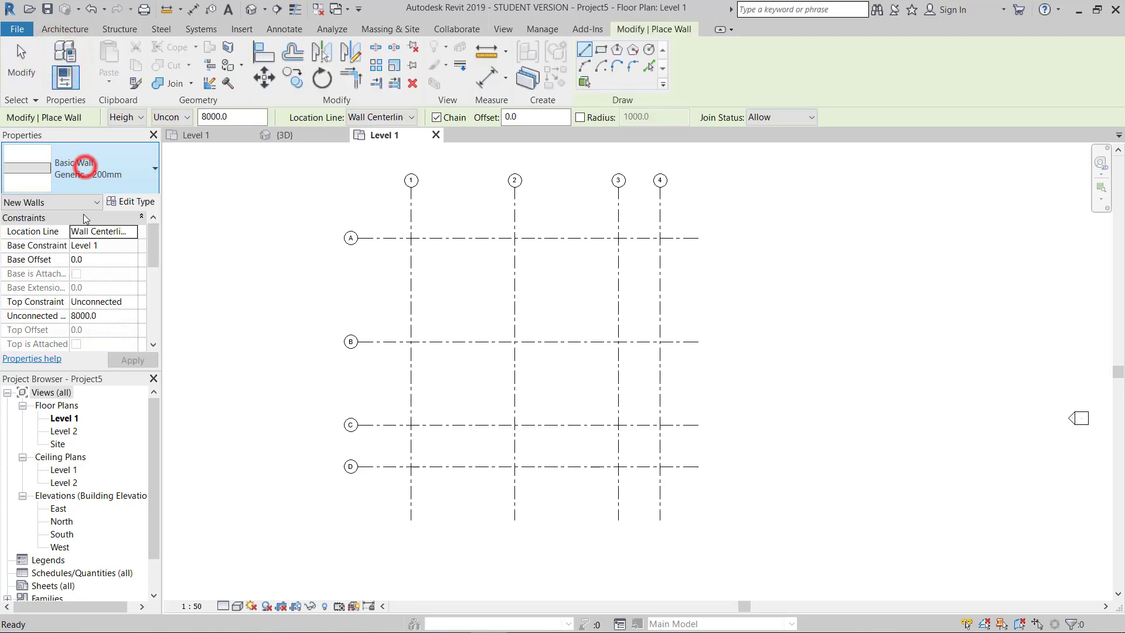
scroll(93, 398, up, 3)
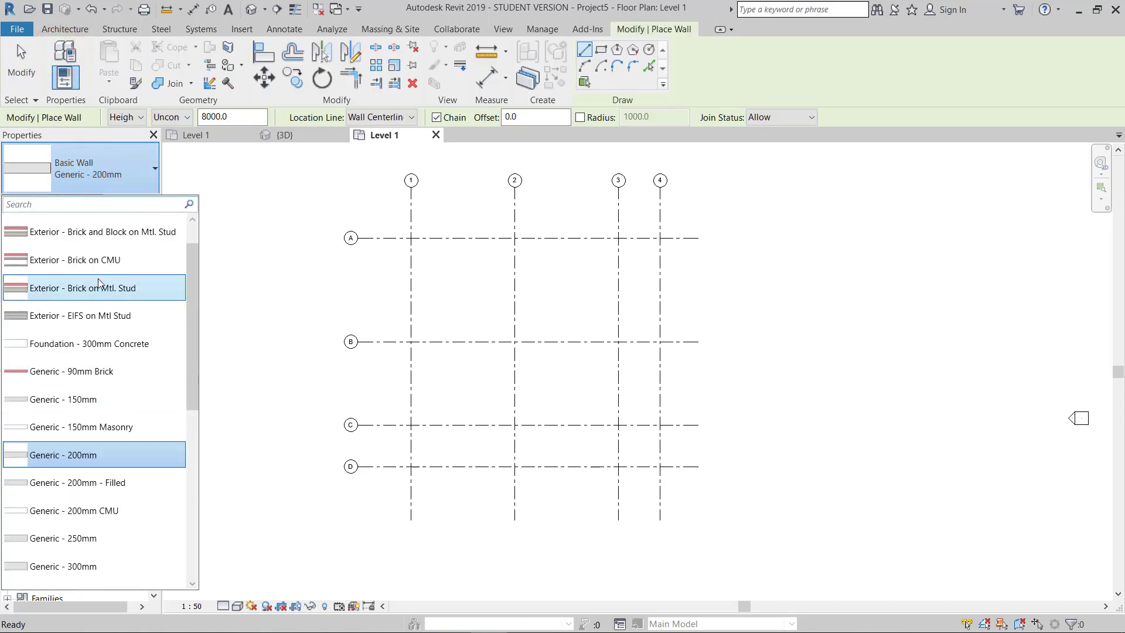
click(77, 260)
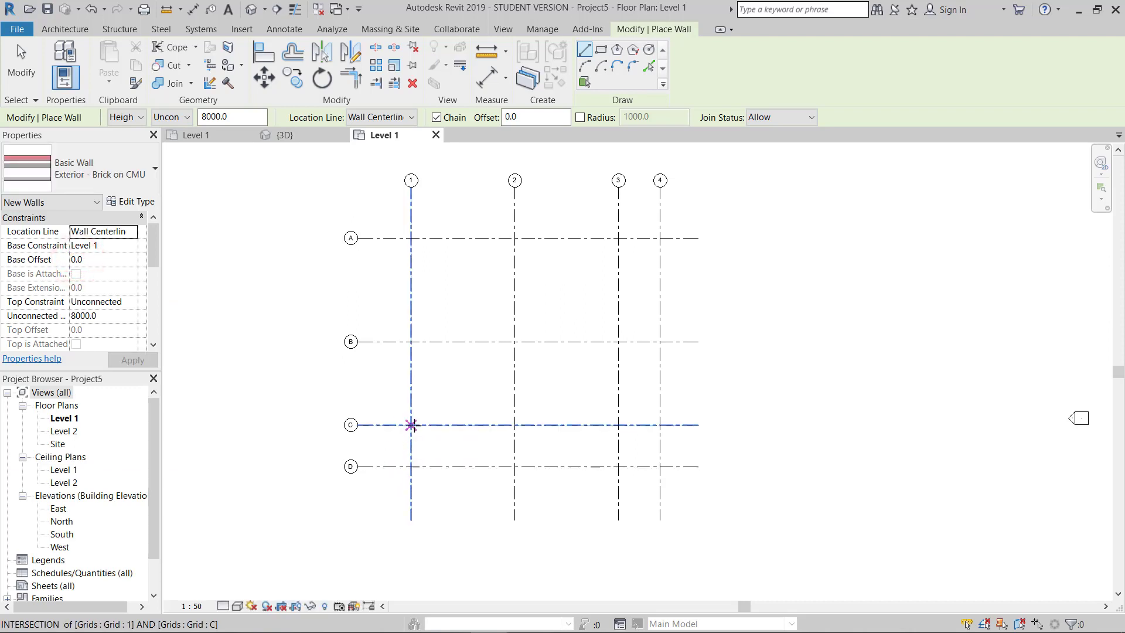
- Draw chained straight walls from grid intersection C1 through A1, A3, B3, B4, C4 and C3 to C2
click(412, 425)
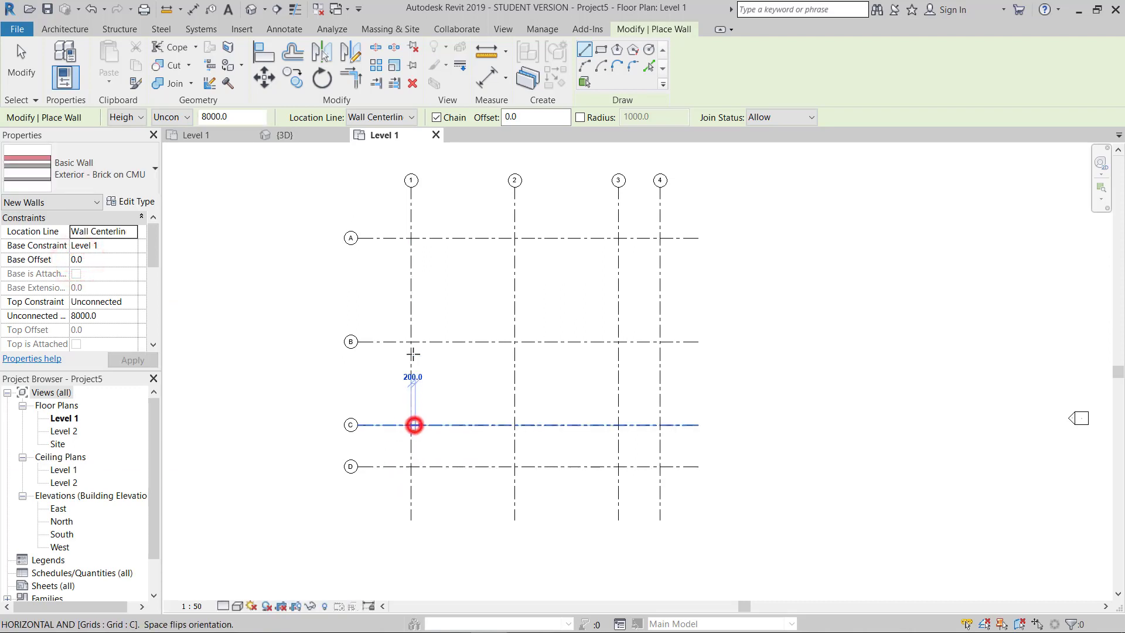
click(415, 234)
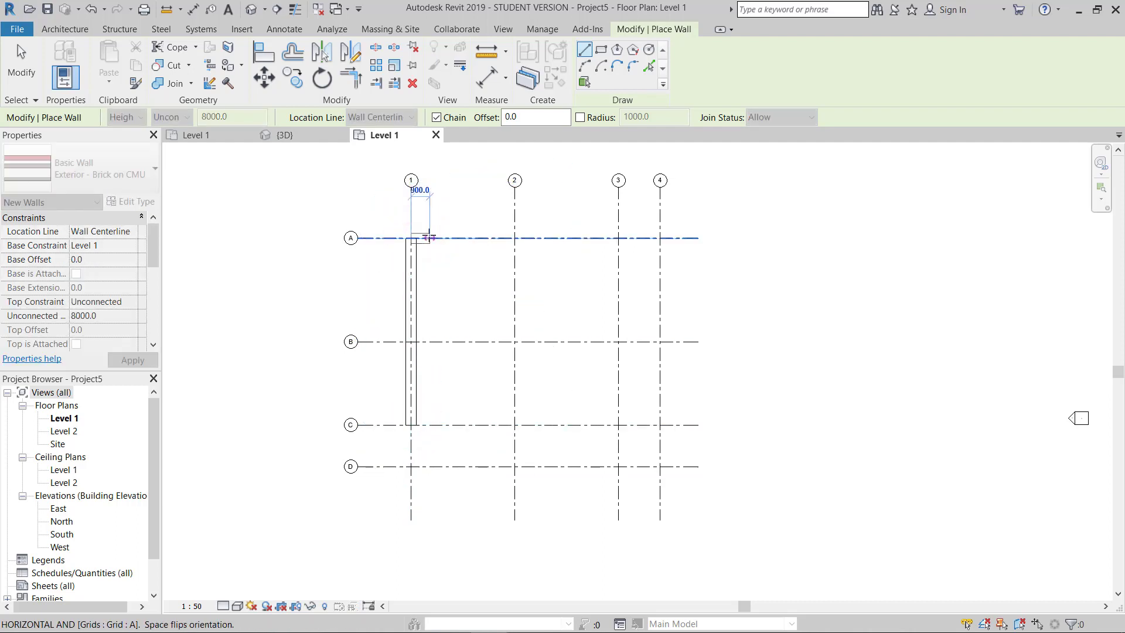
click(620, 238)
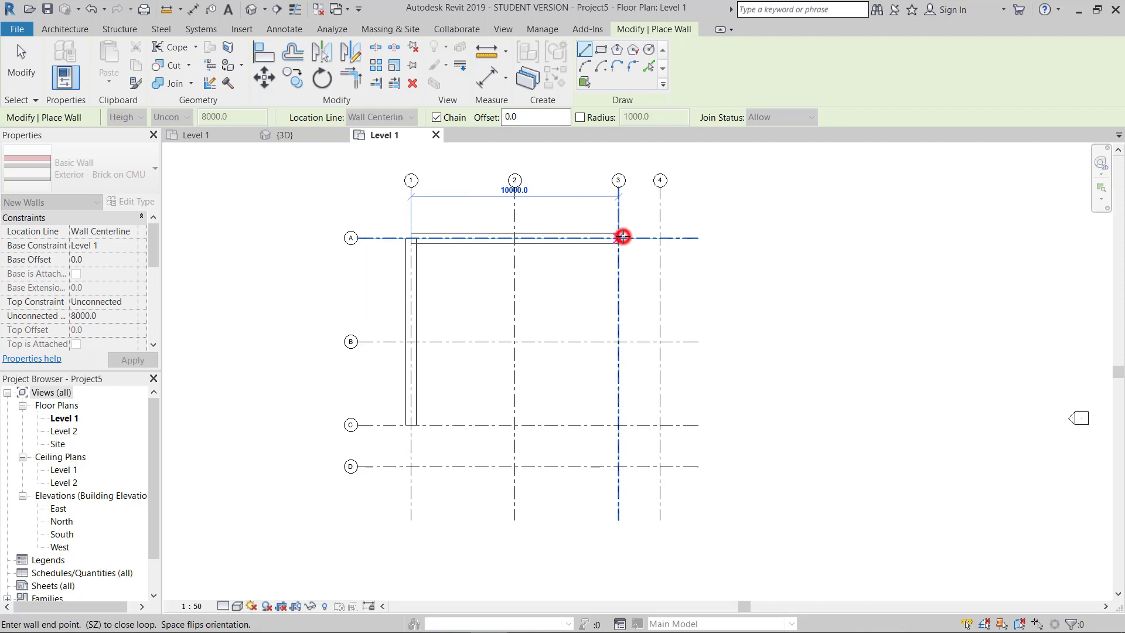
click(619, 339)
click(661, 342)
click(661, 425)
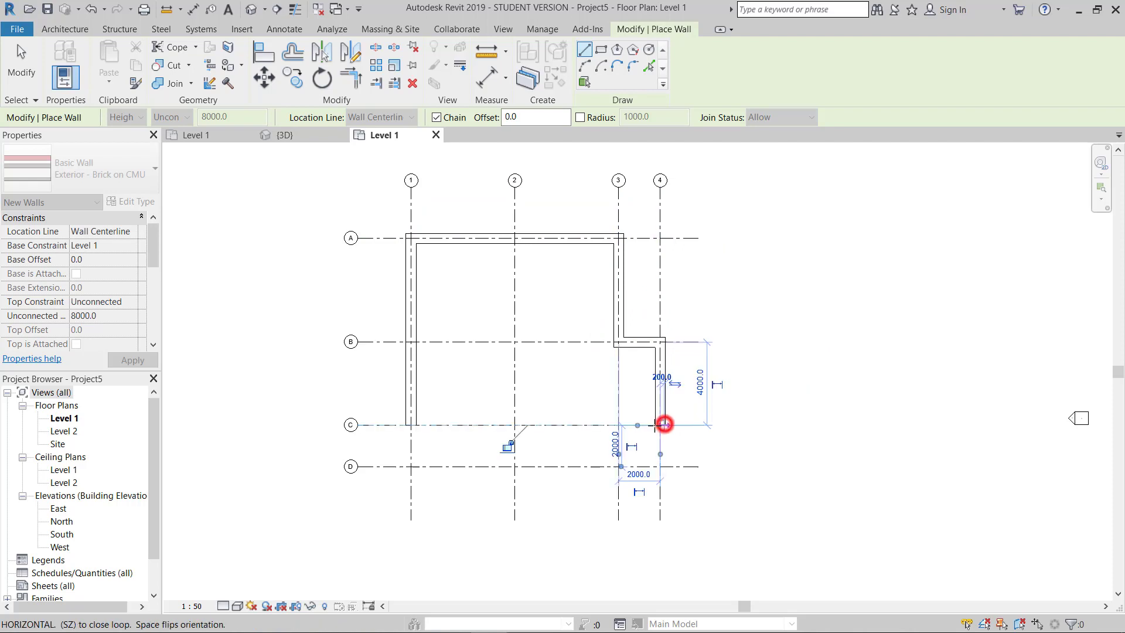
click(618, 424)
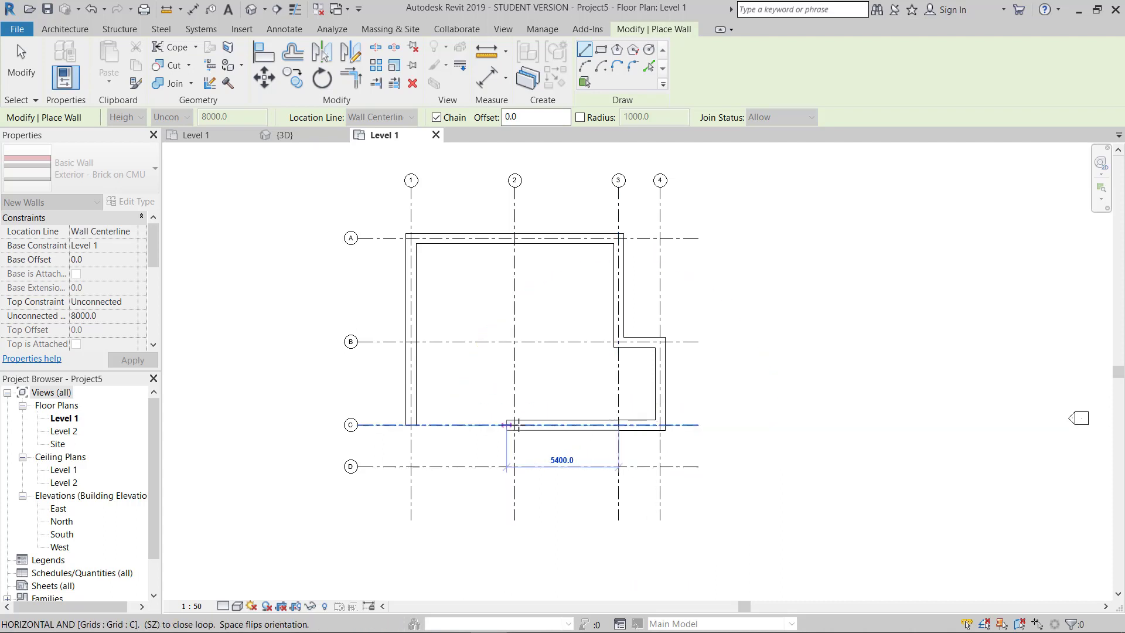
click(514, 424)
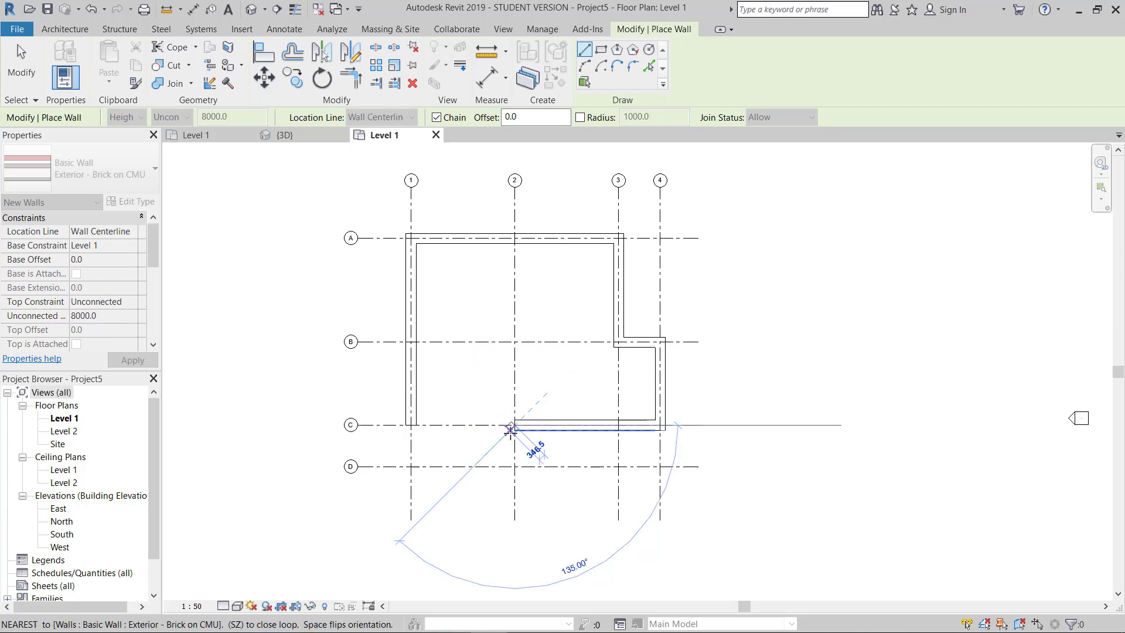
- Close the exterior wall loop with a start-end-radius arc wall from C2 to C1, bulging outward to grid D
scroll(515, 424, up, 4)
scroll(552, 397, down, 2)
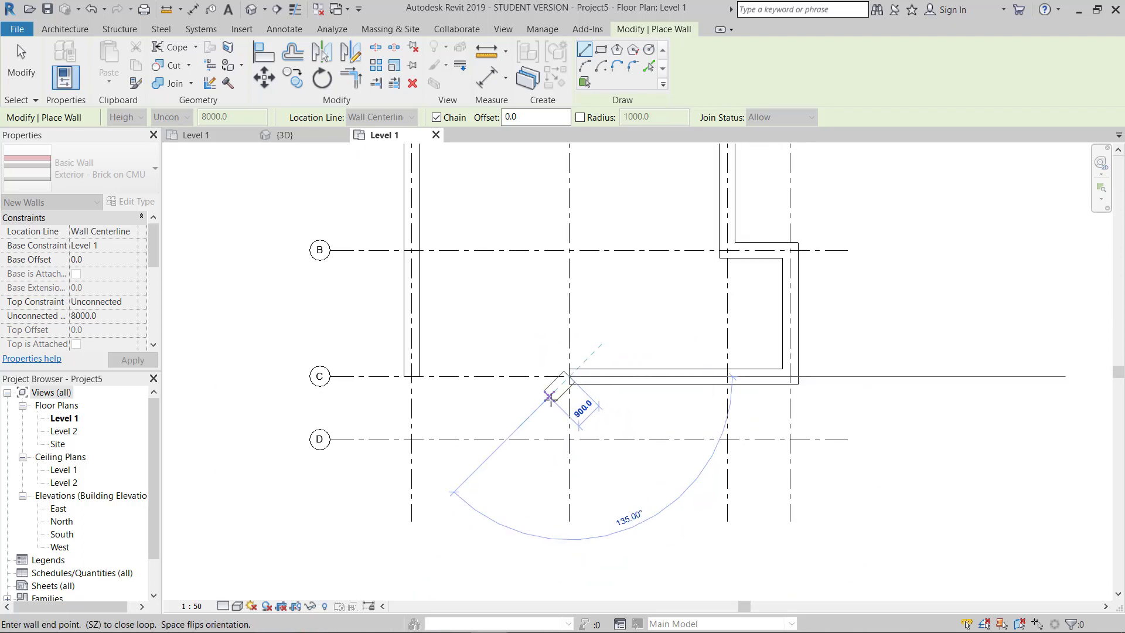
click(585, 67)
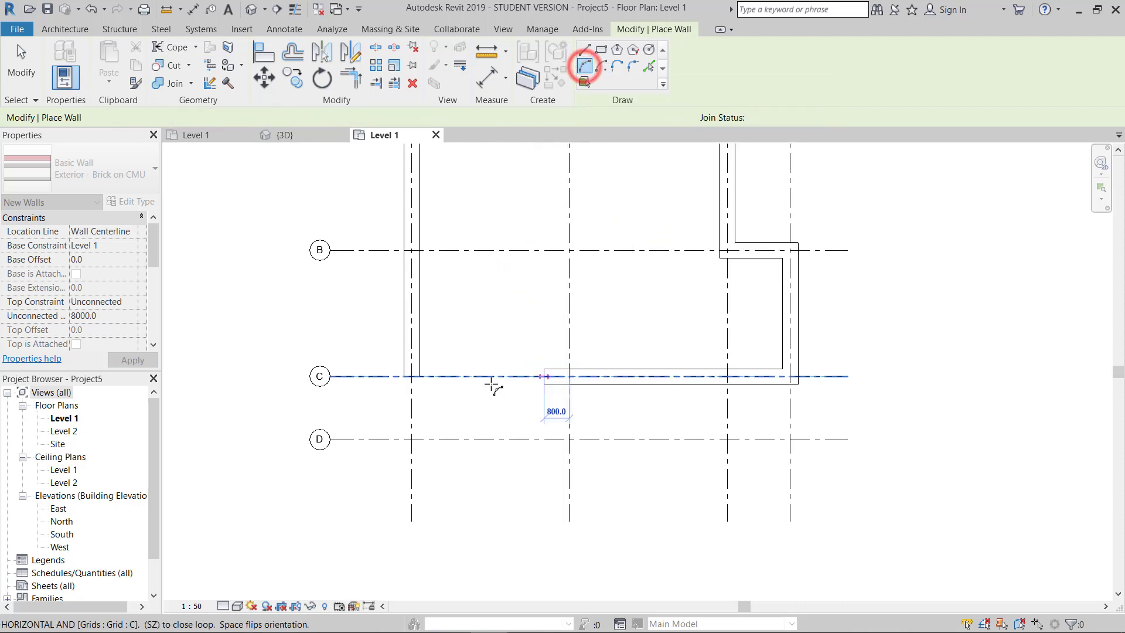
click(412, 376)
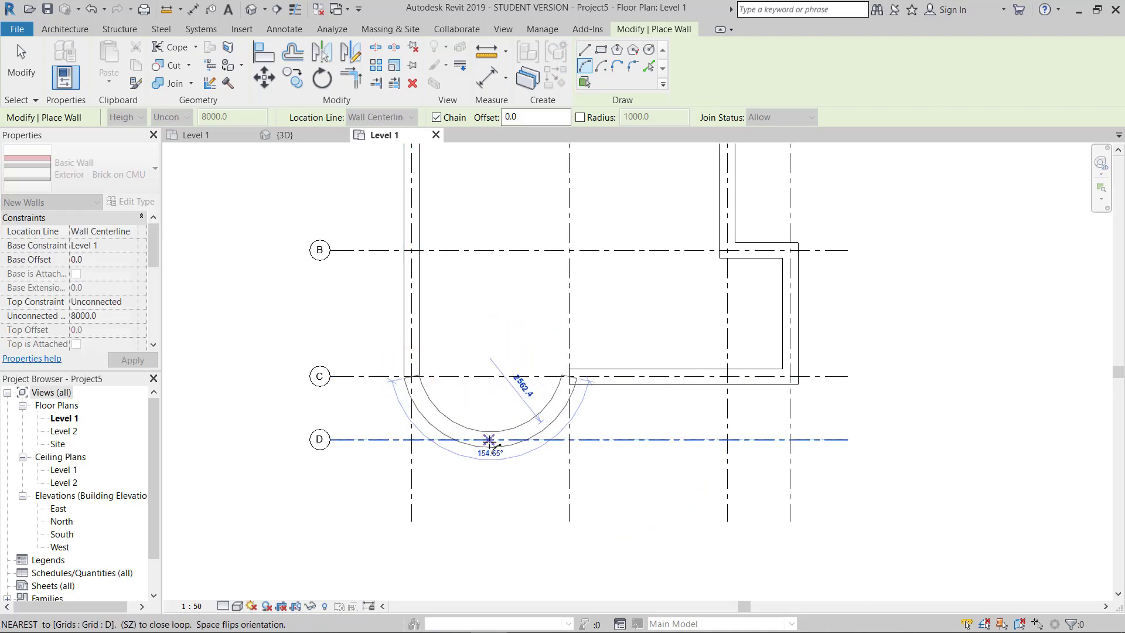
click(488, 439)
key(Escape)
key(Escape)
scroll(564, 468, down, 2)
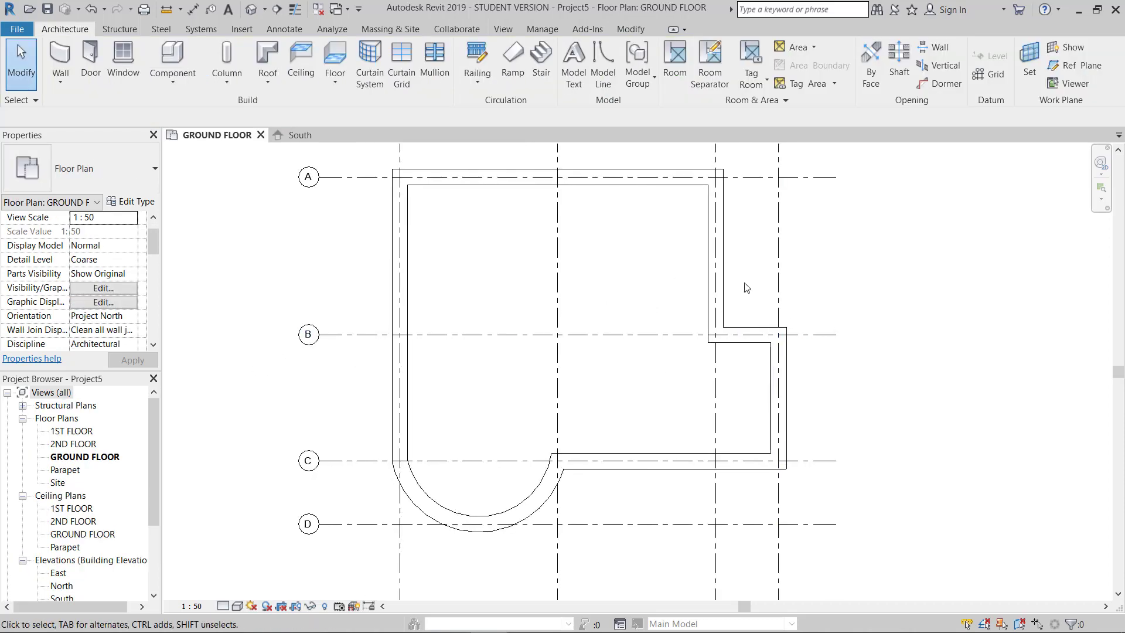
- Draw a straight Generic - 250mm wall along grid 2 from the exterior wall on grid A to the one on grid C
middle_drag(657, 303, 661, 322)
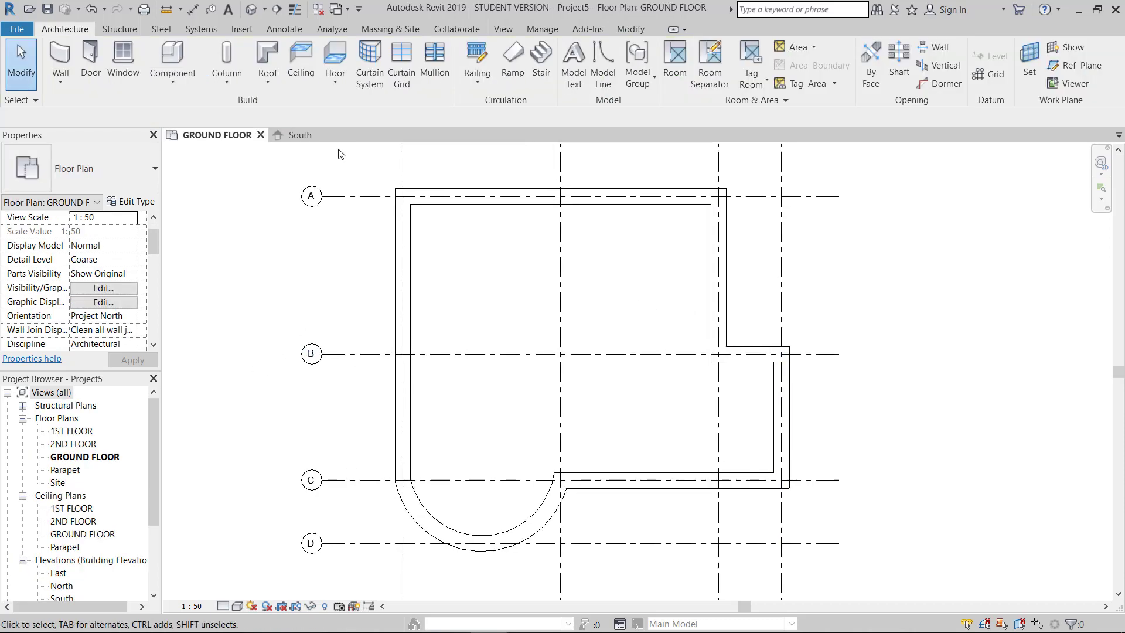
click(57, 54)
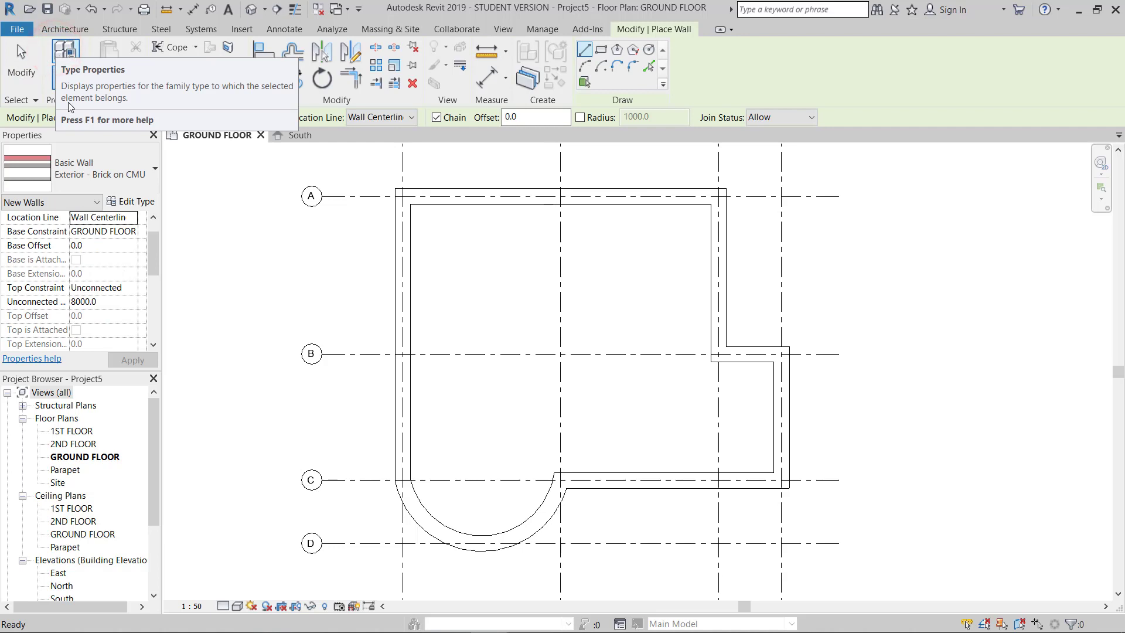
click(88, 170)
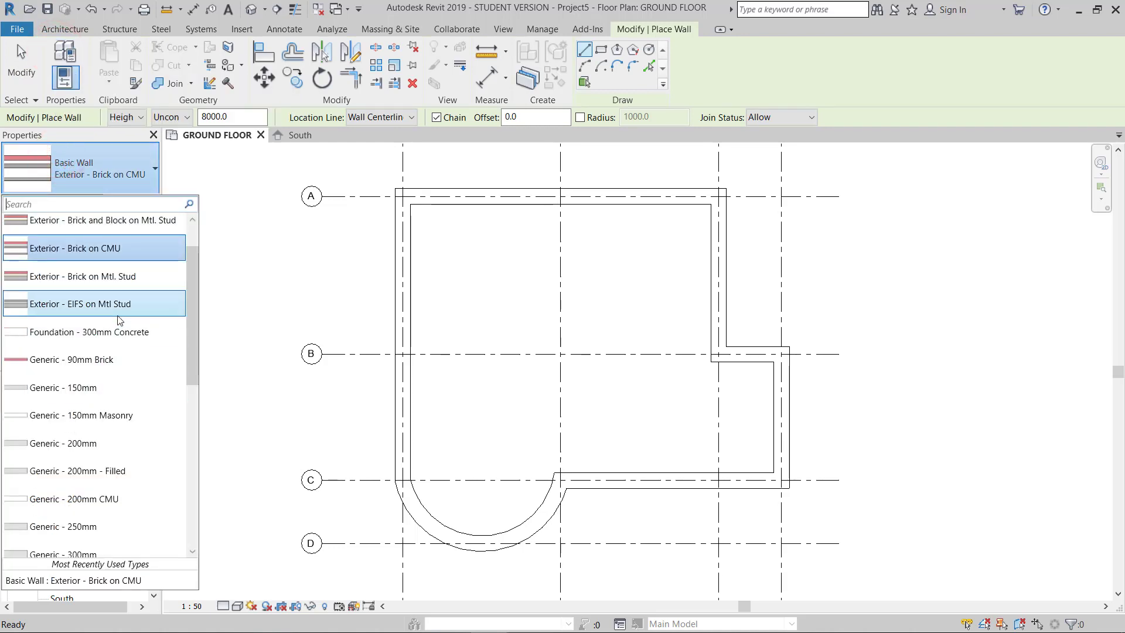
scroll(127, 463, down, 2)
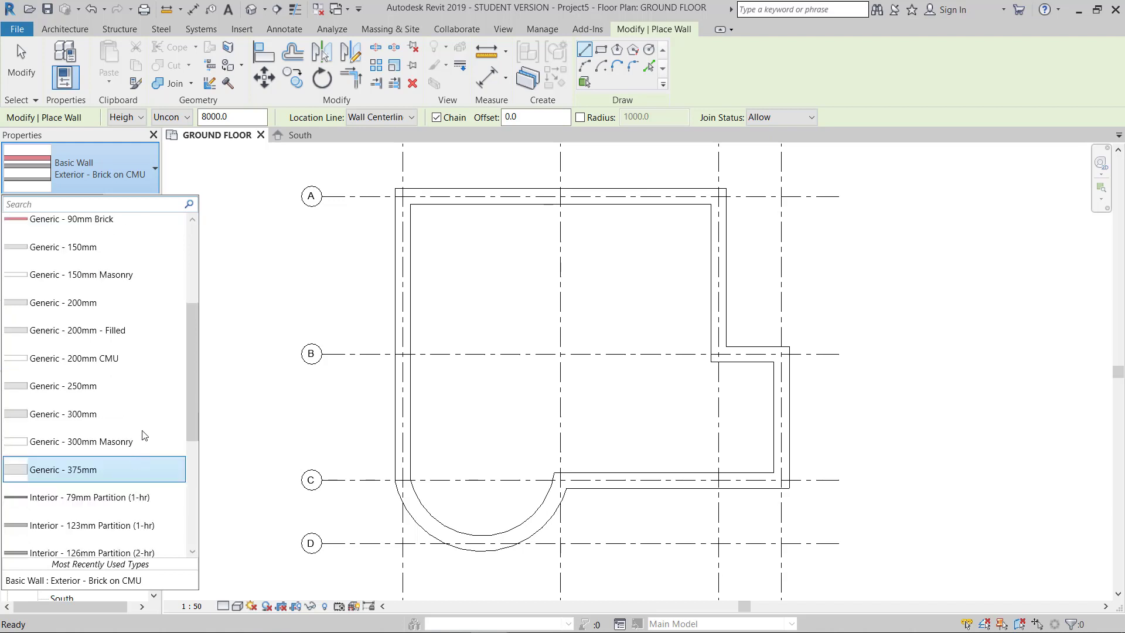
click(38, 390)
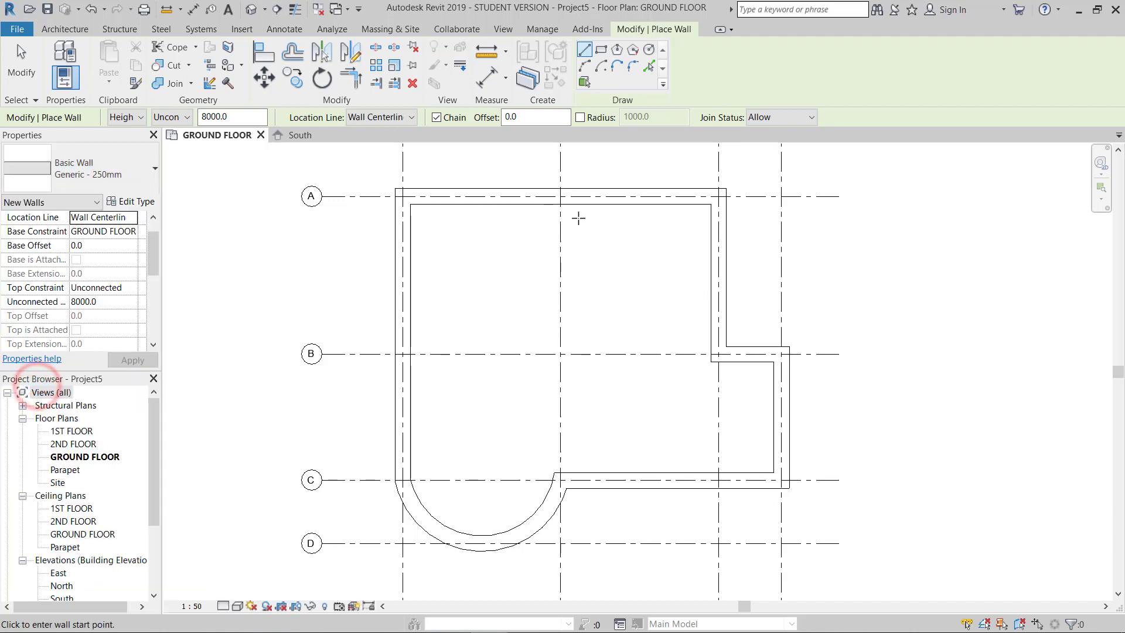
click(560, 204)
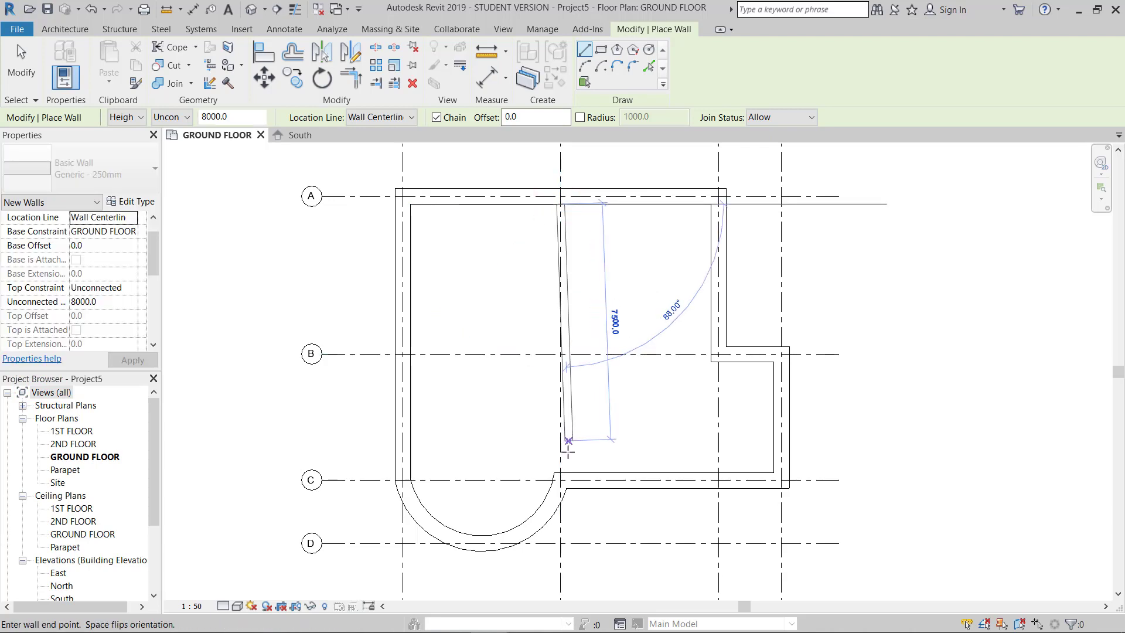
click(561, 468)
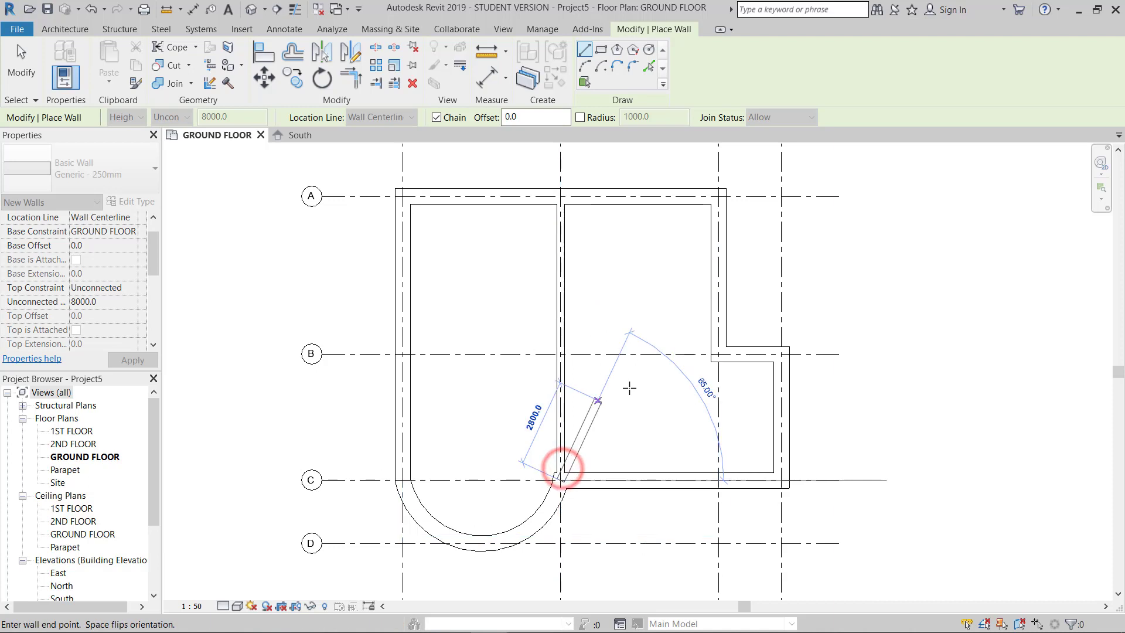
key(Escape)
scroll(569, 291, up, 1)
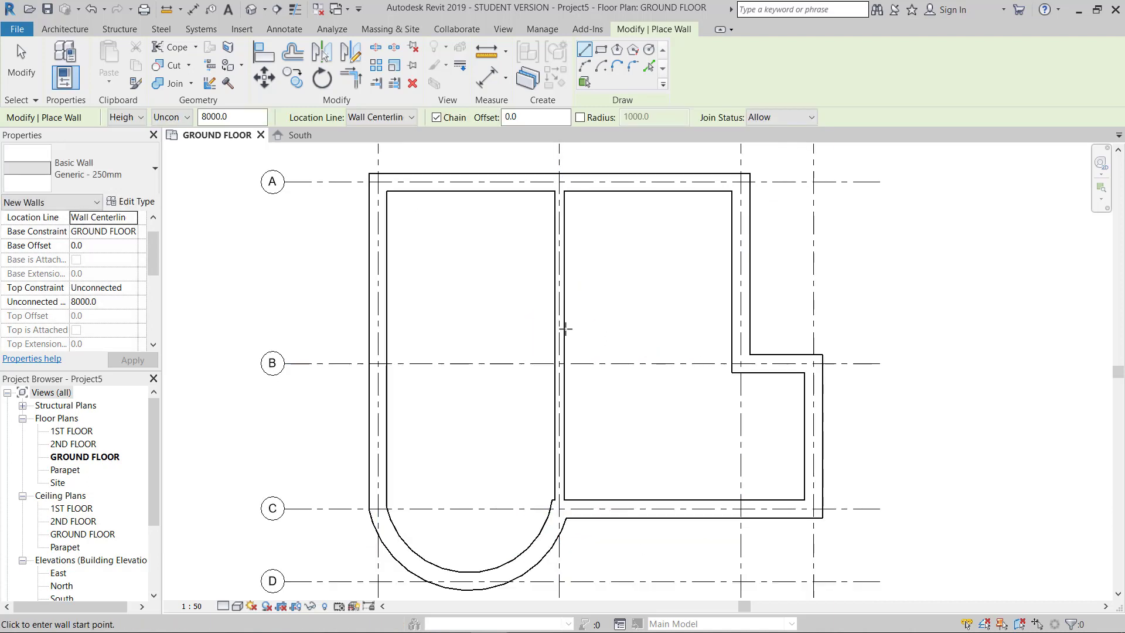
- Draw a straight Generic - 250mm wall along grid B from the exterior wall on grid 1 to the one on grid 3
click(387, 364)
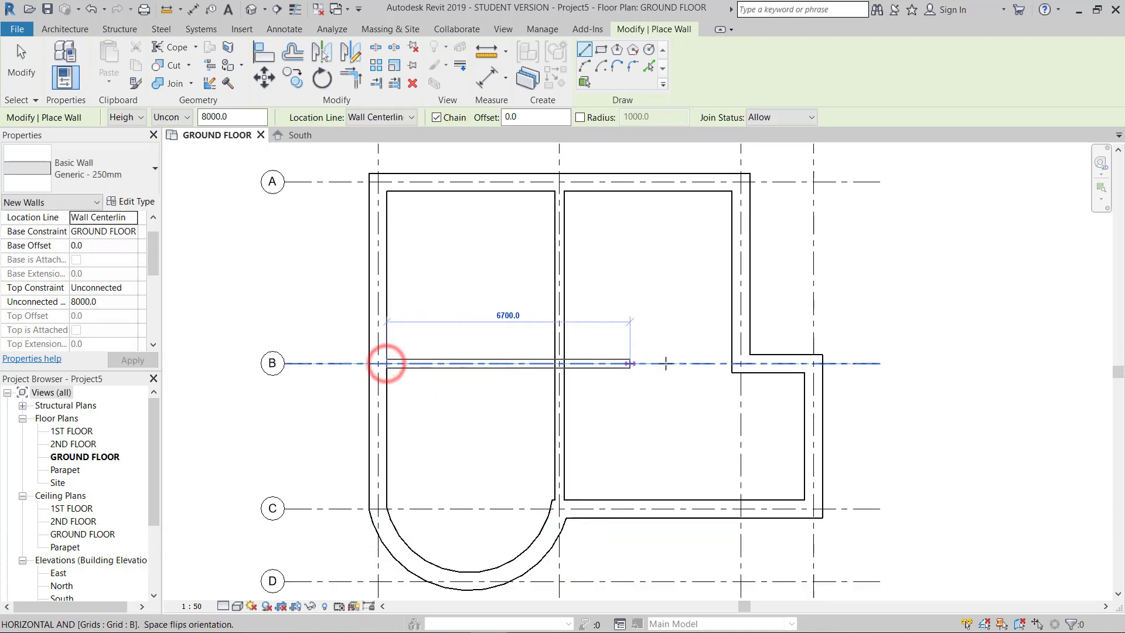
click(727, 363)
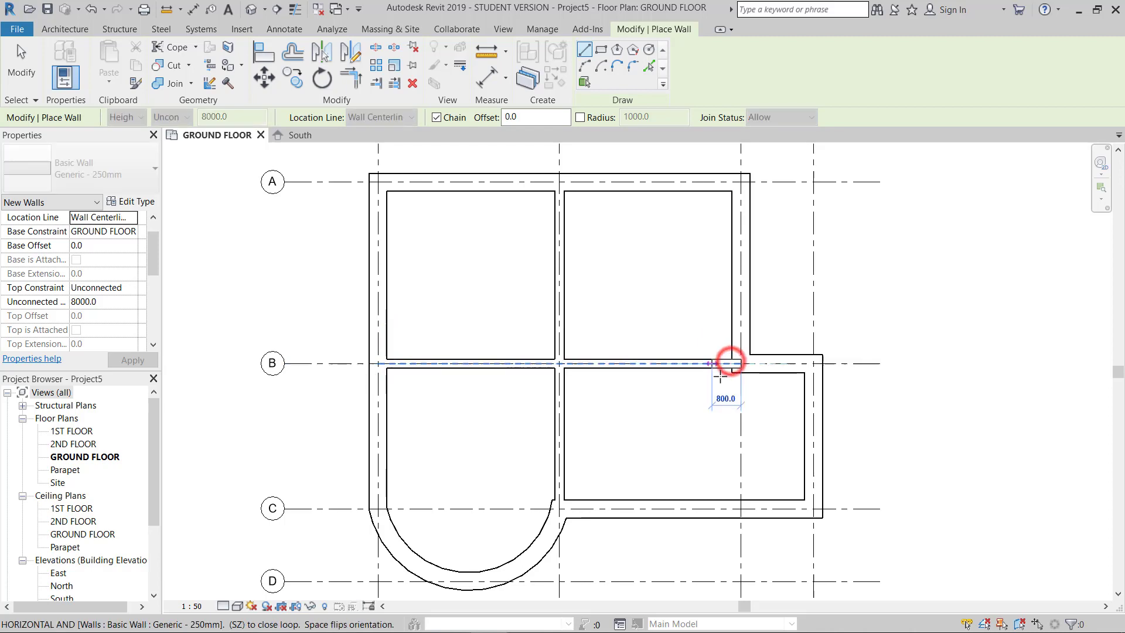
key(Escape)
scroll(673, 302, up, 1)
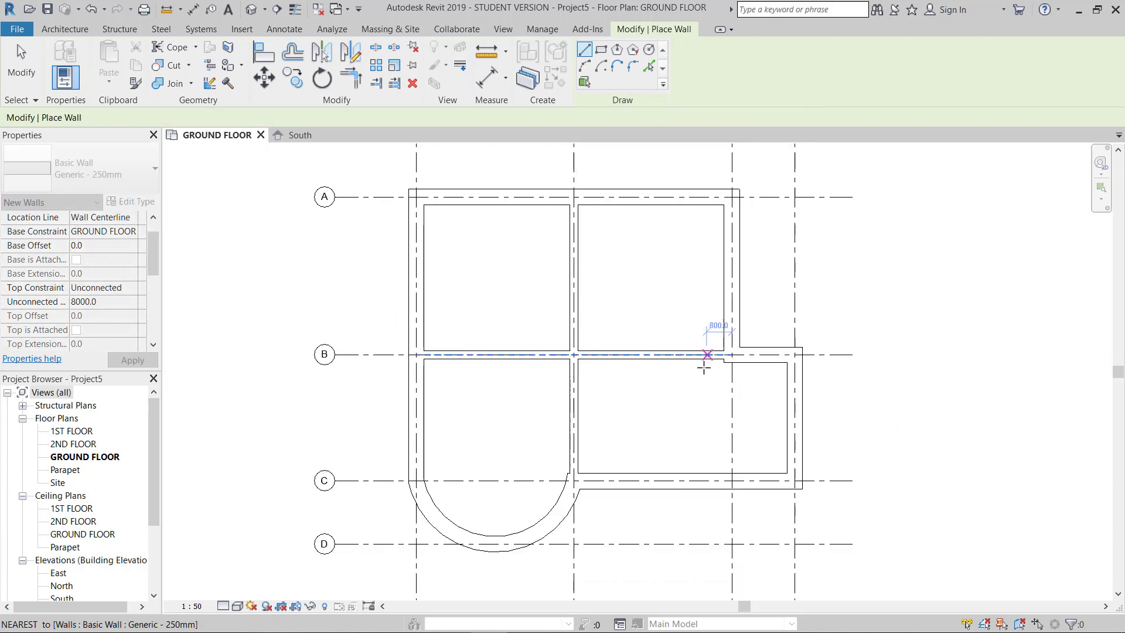
scroll(643, 392, up, 1)
middle_drag(643, 392, 626, 375)
key(Escape)
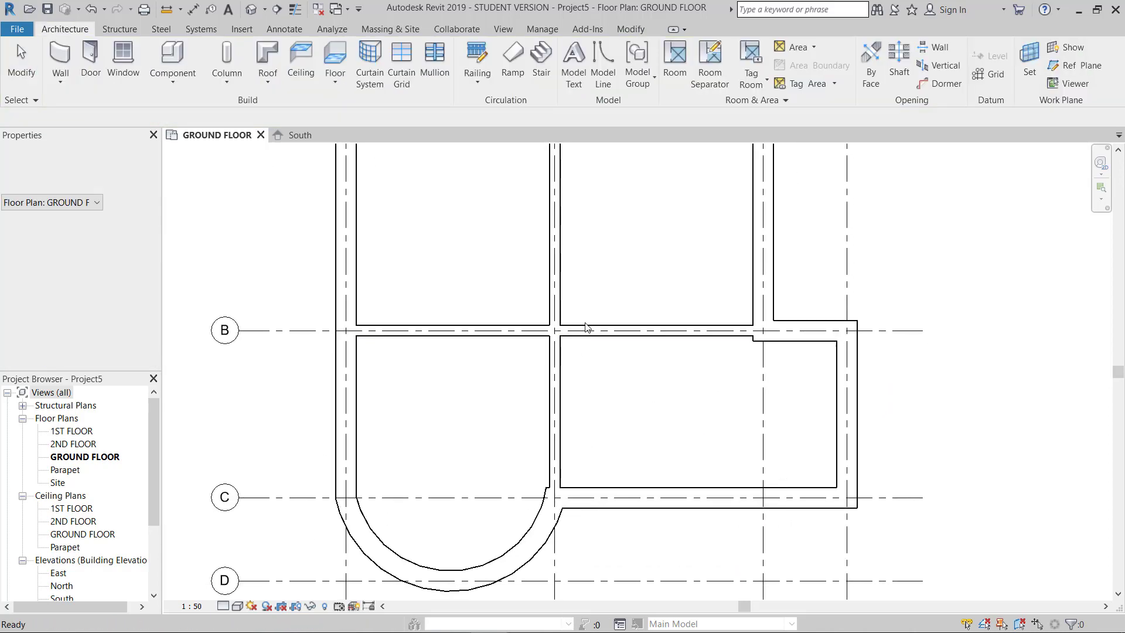
- Select the chain of connected walls, clear the selection, and undo both interior walls along grids 2 and B
scroll(603, 349, down, 3)
key(Tab)
click(577, 303)
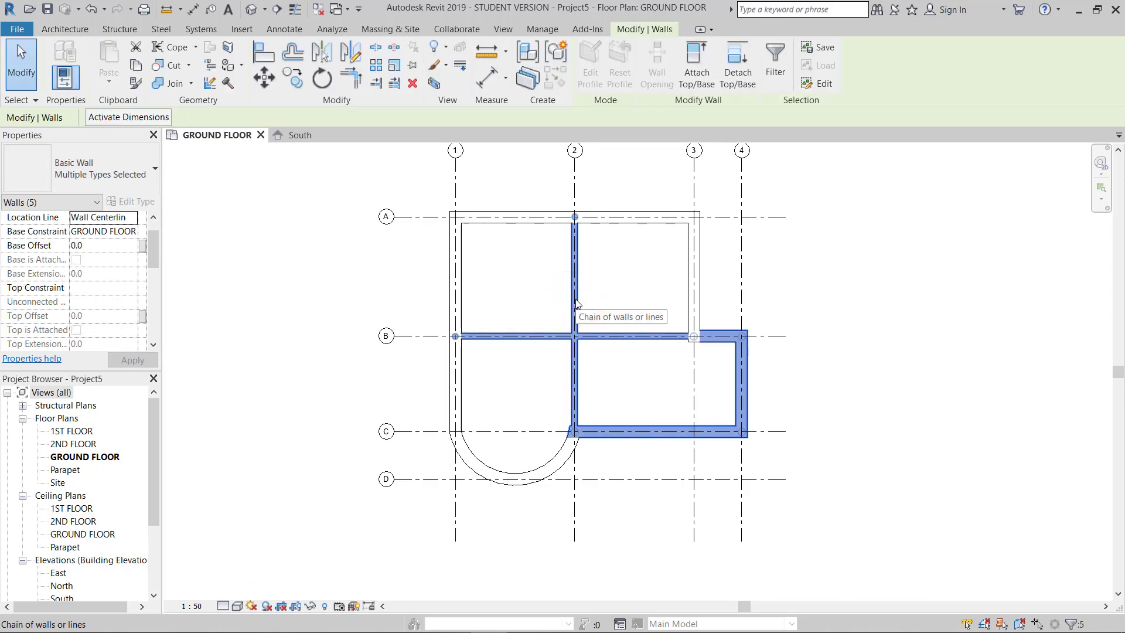
key(Escape)
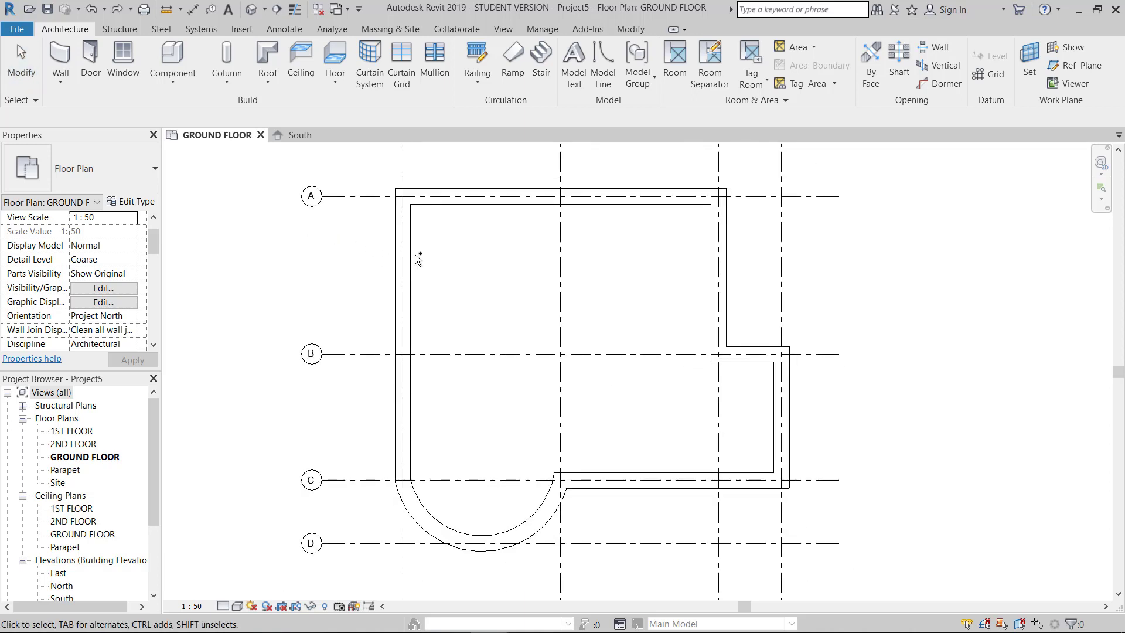
key(Escape)
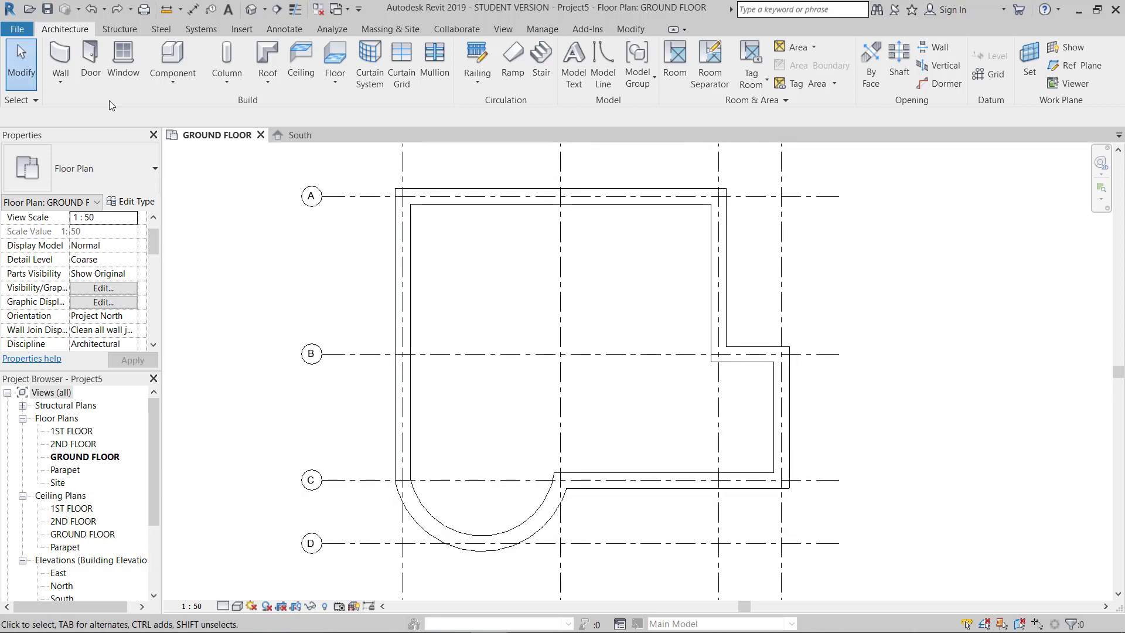
click(320, 258)
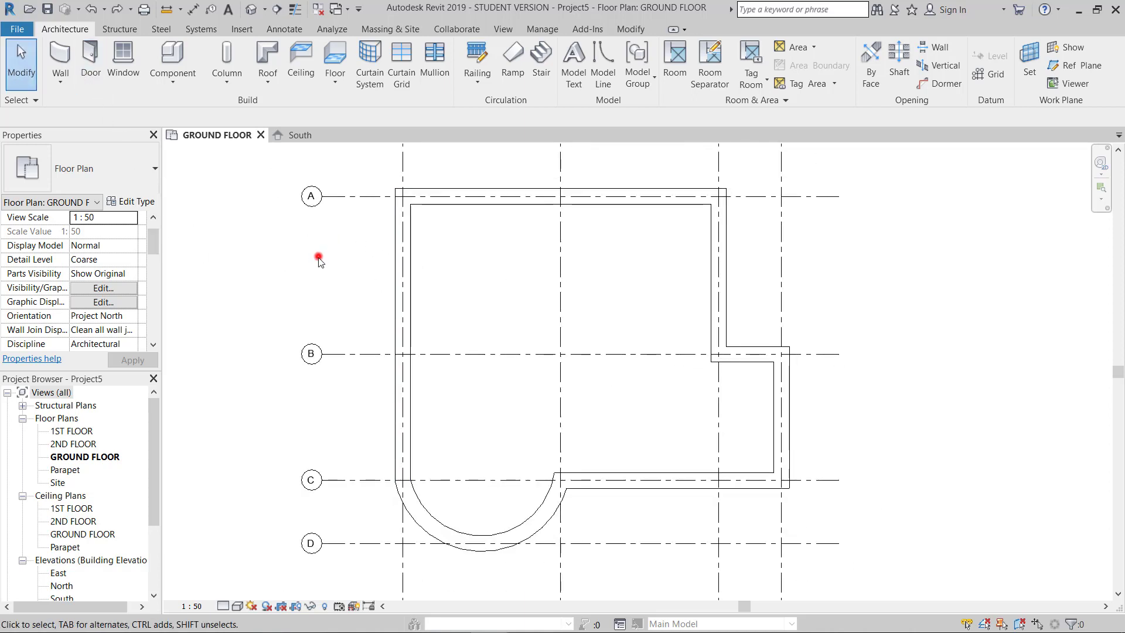
- Start placing a Generic - 250mm wall with its top constraint set to Up to level: 1ST FLOOR
click(58, 56)
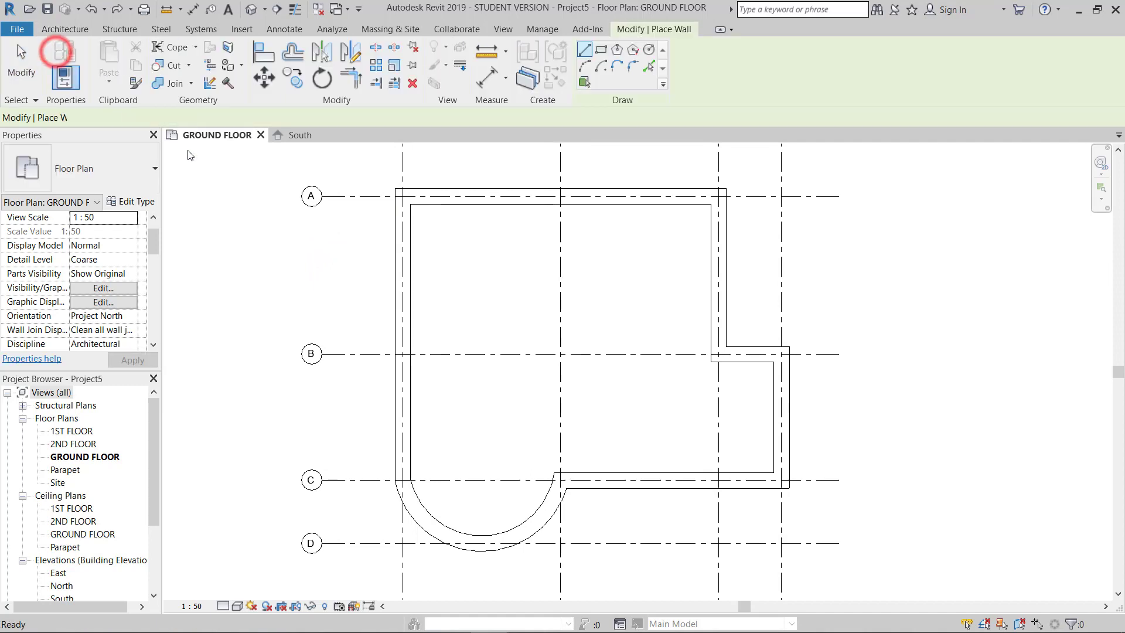
click(83, 165)
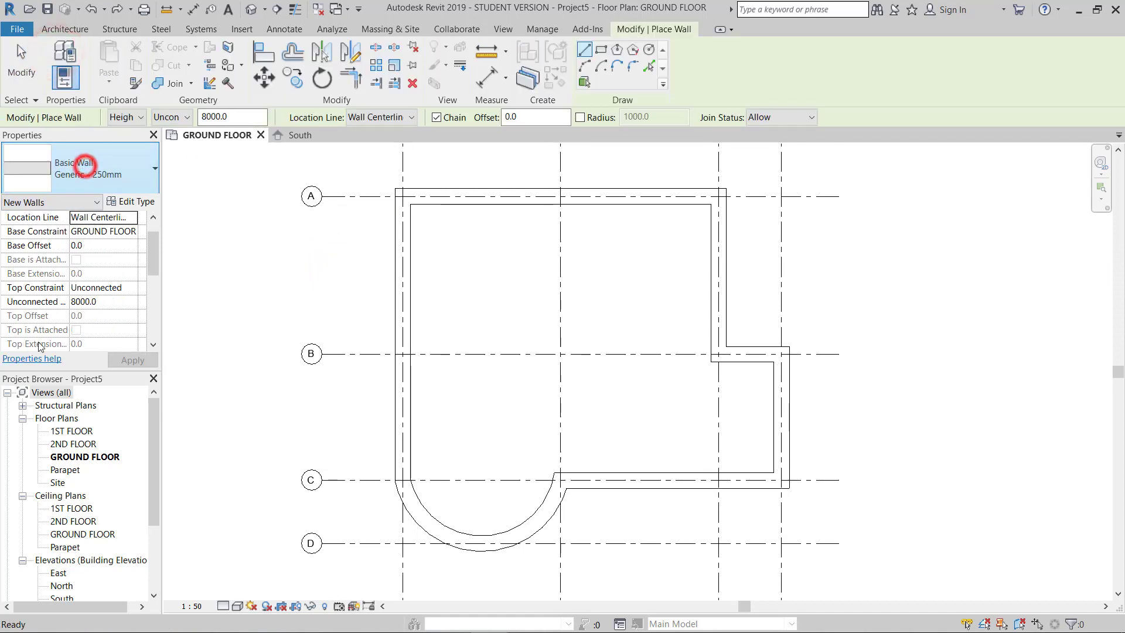
scroll(104, 269, up, 1)
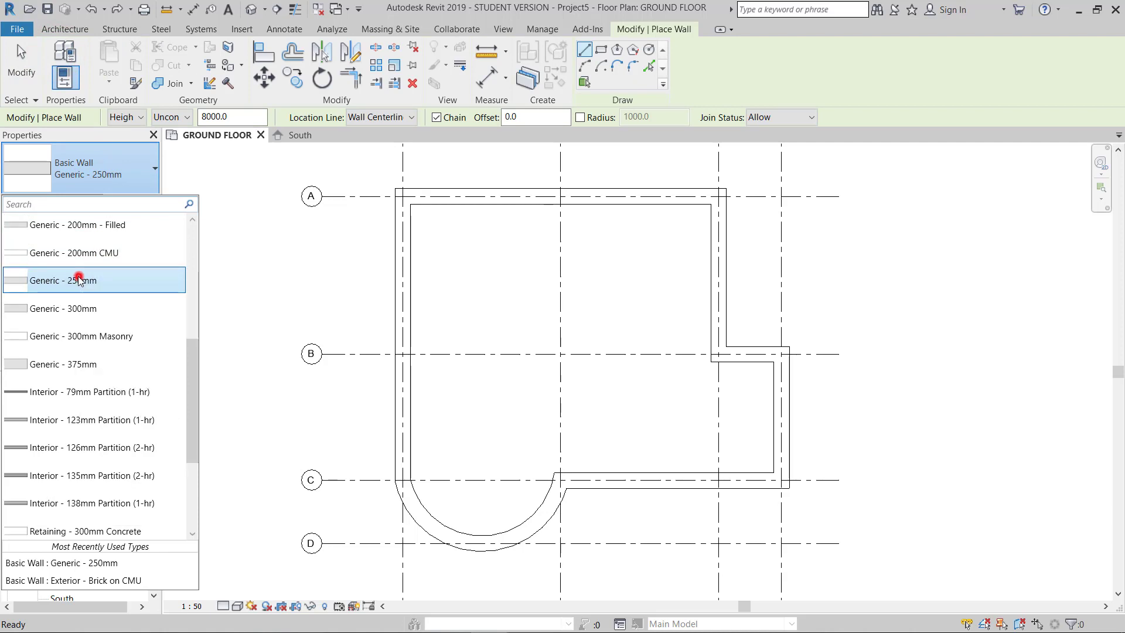
click(82, 281)
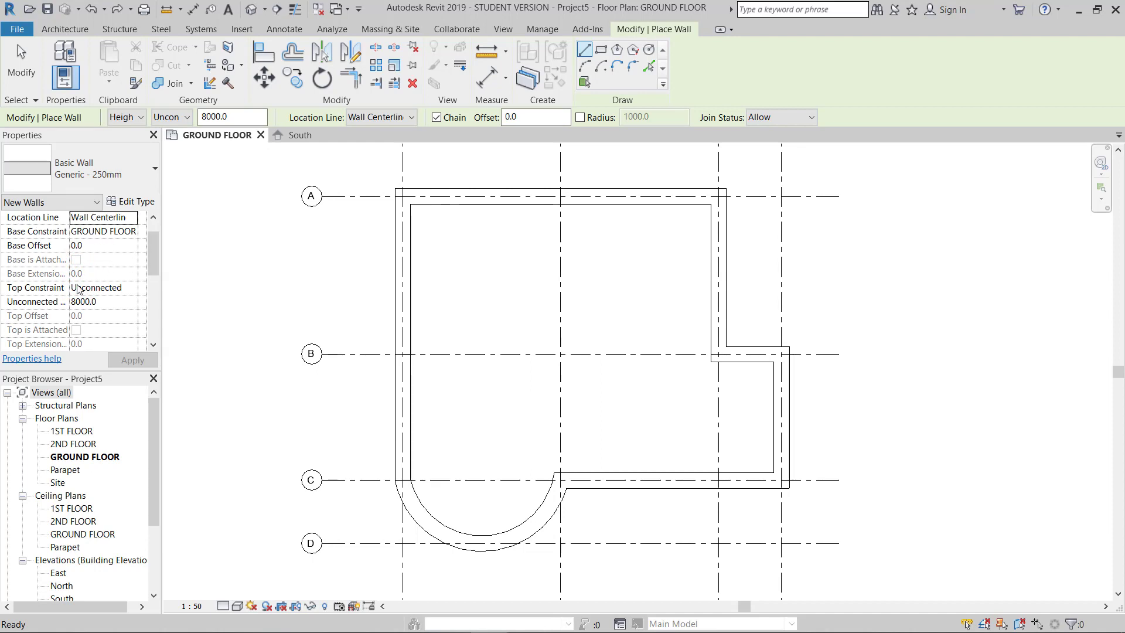
click(134, 287)
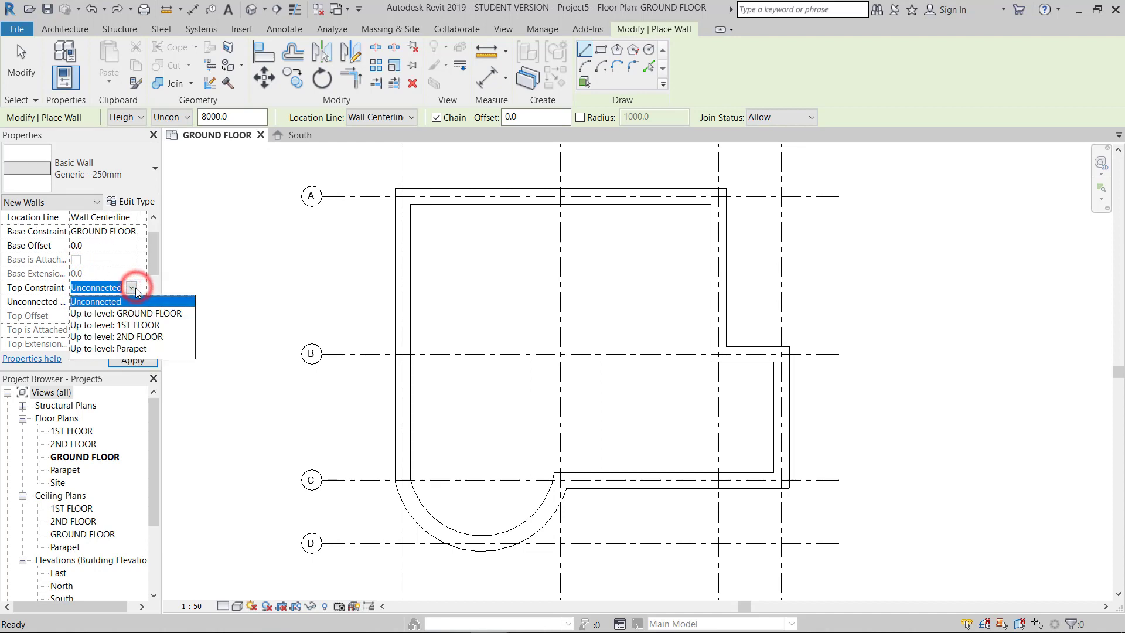
click(128, 323)
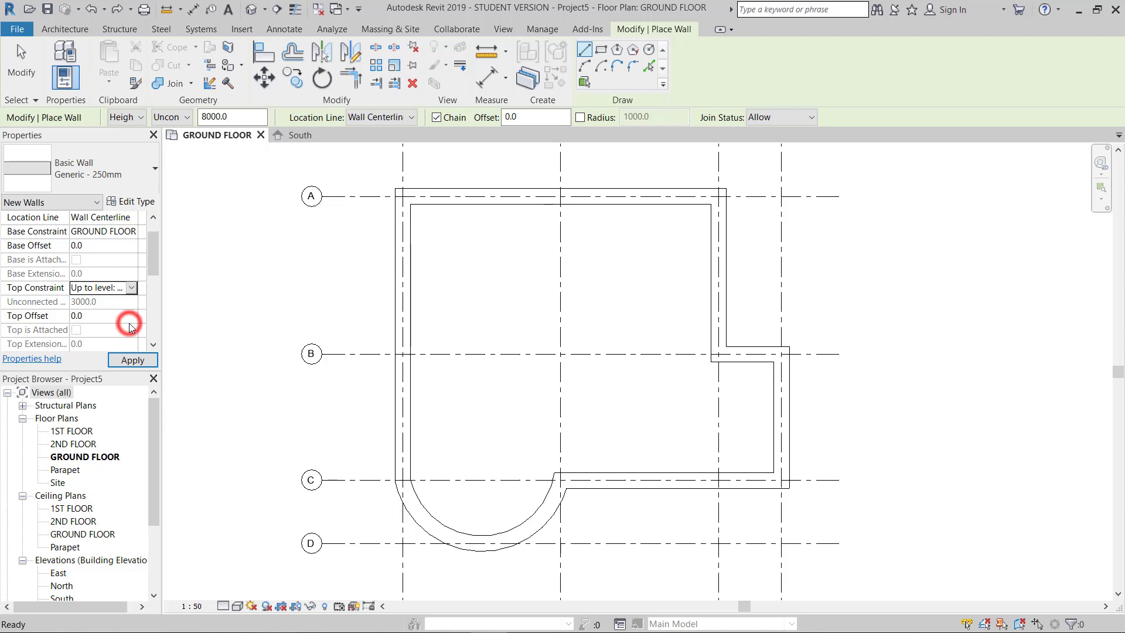
- Draw interior walls along grid 2 between the walls on A and C, and along grid B between the walls on 1 and 3
click(558, 205)
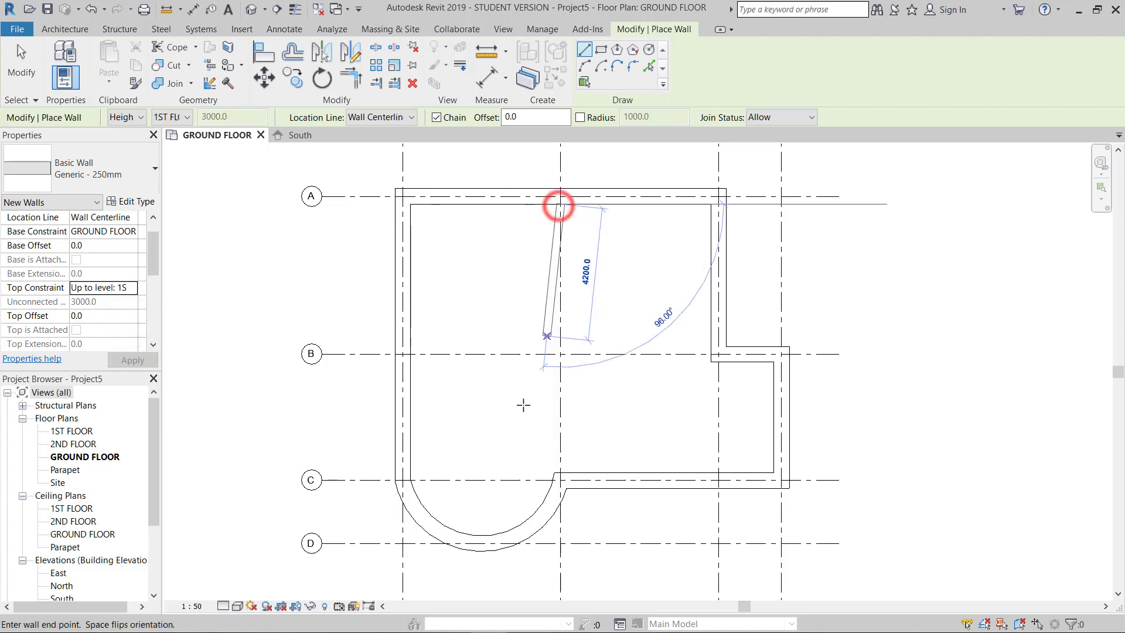
click(560, 476)
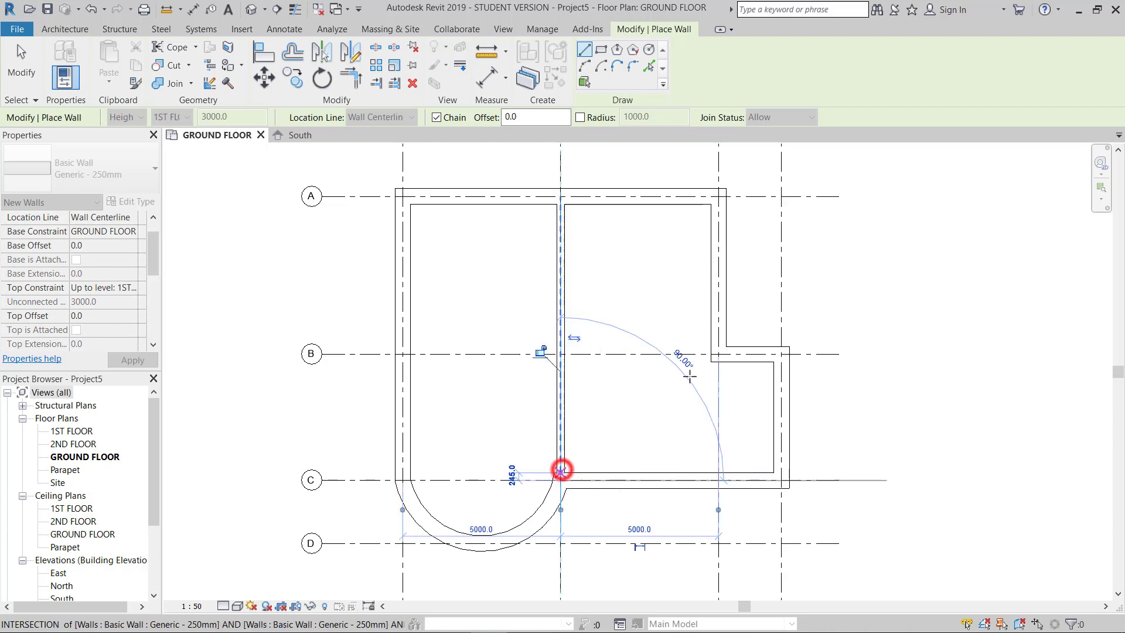
key(Escape)
click(413, 354)
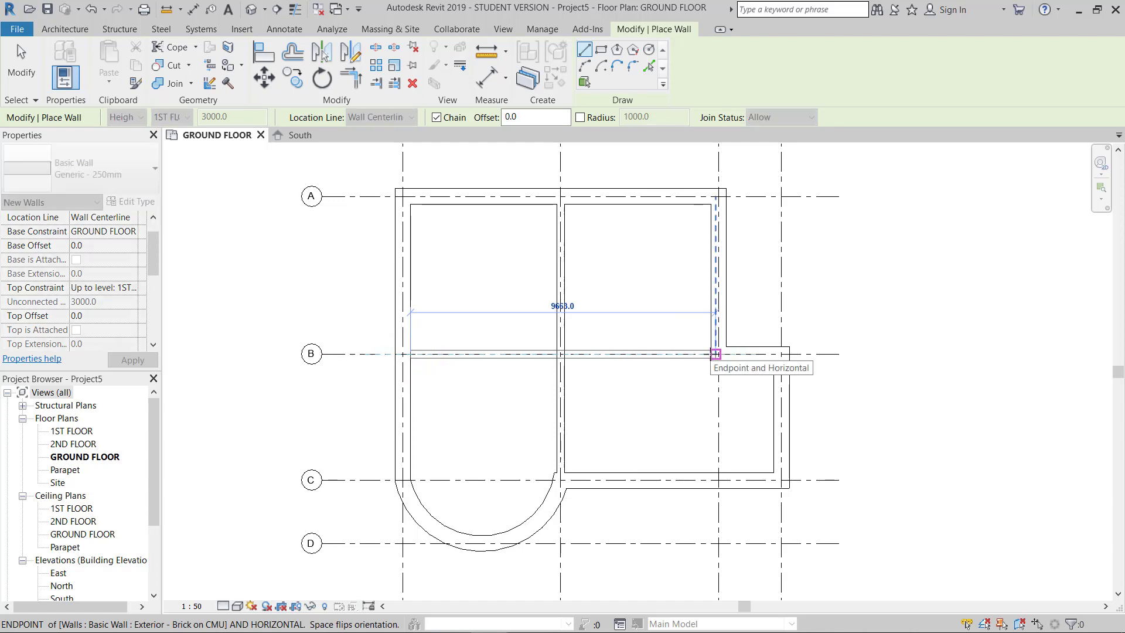
click(710, 354)
key(Escape)
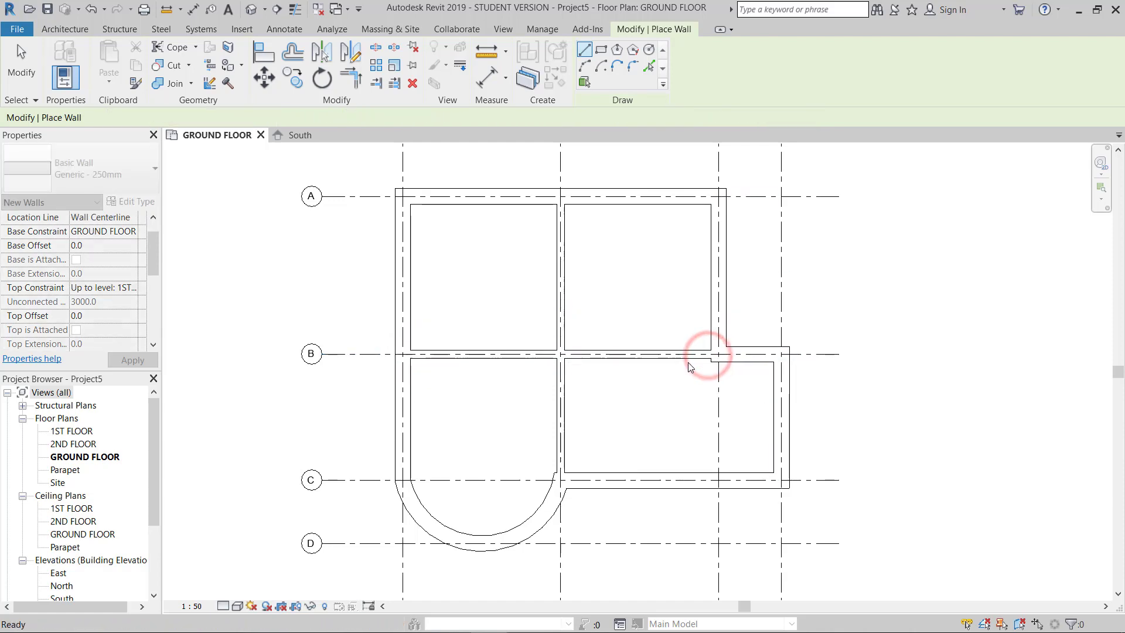
key(Escape)
- Place an M_Single-Flush 0915 x 2134mm door in the grid B wall, about 4000 mm from grid 1, opening toward grid A
scroll(639, 389, up, 1)
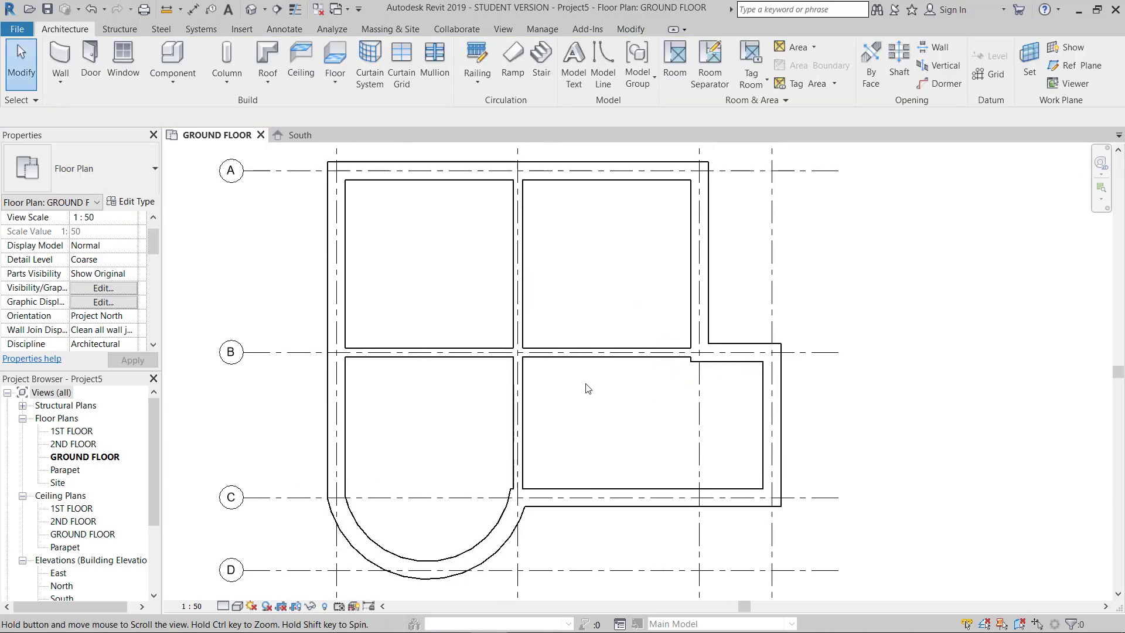
scroll(580, 328, down, 2)
scroll(548, 377, up, 1)
middle_drag(548, 377, 608, 394)
scroll(573, 402, down, 1)
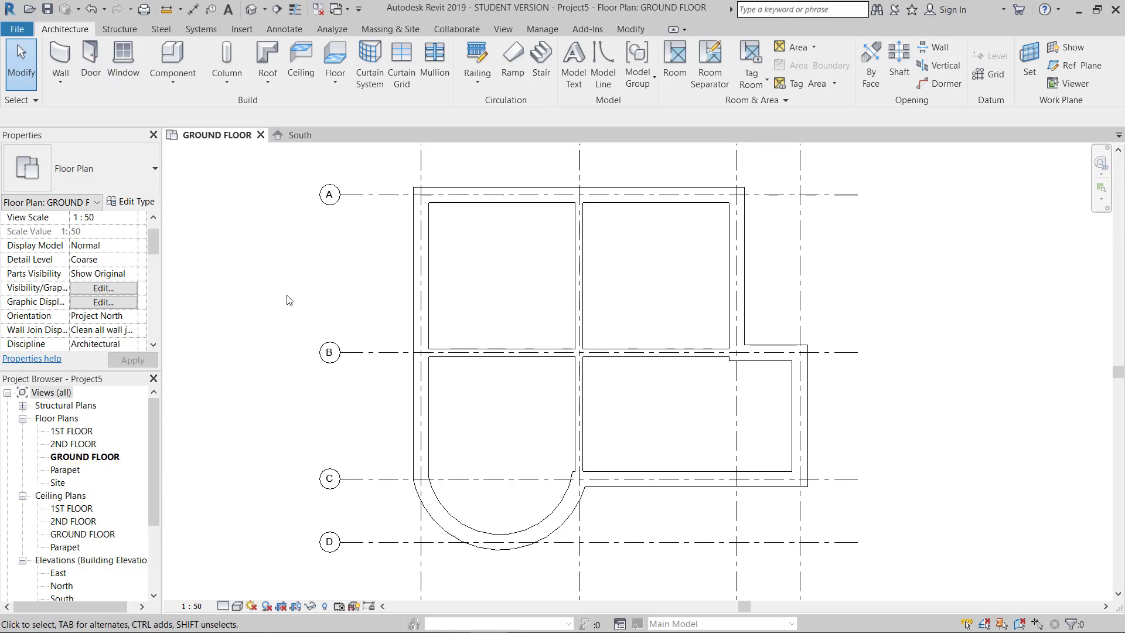
click(91, 59)
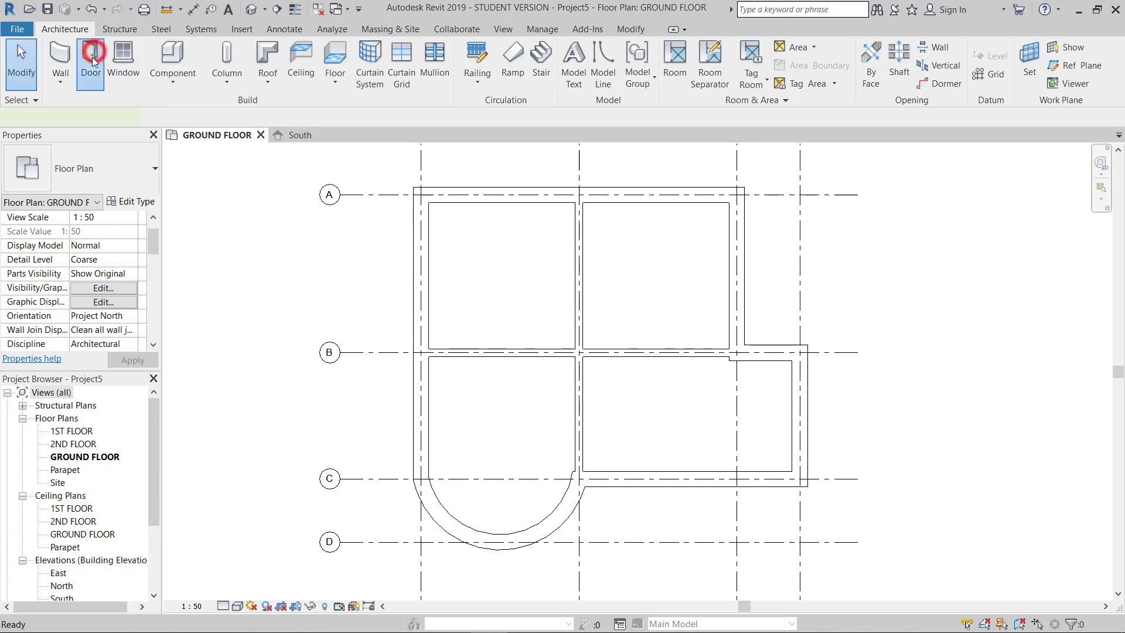
click(153, 168)
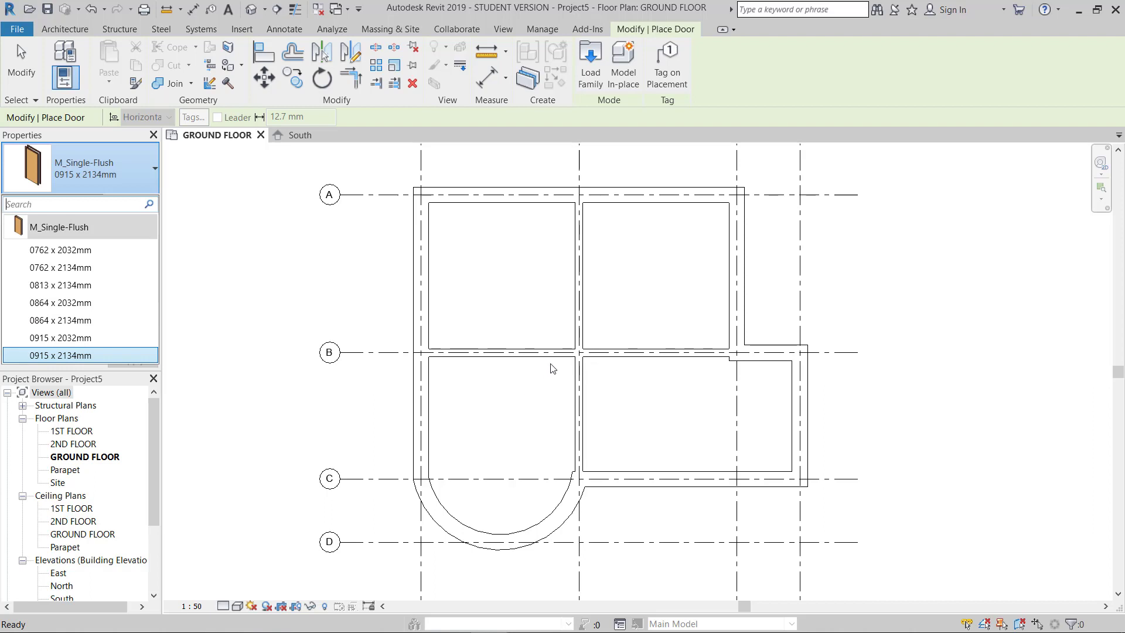
click(106, 355)
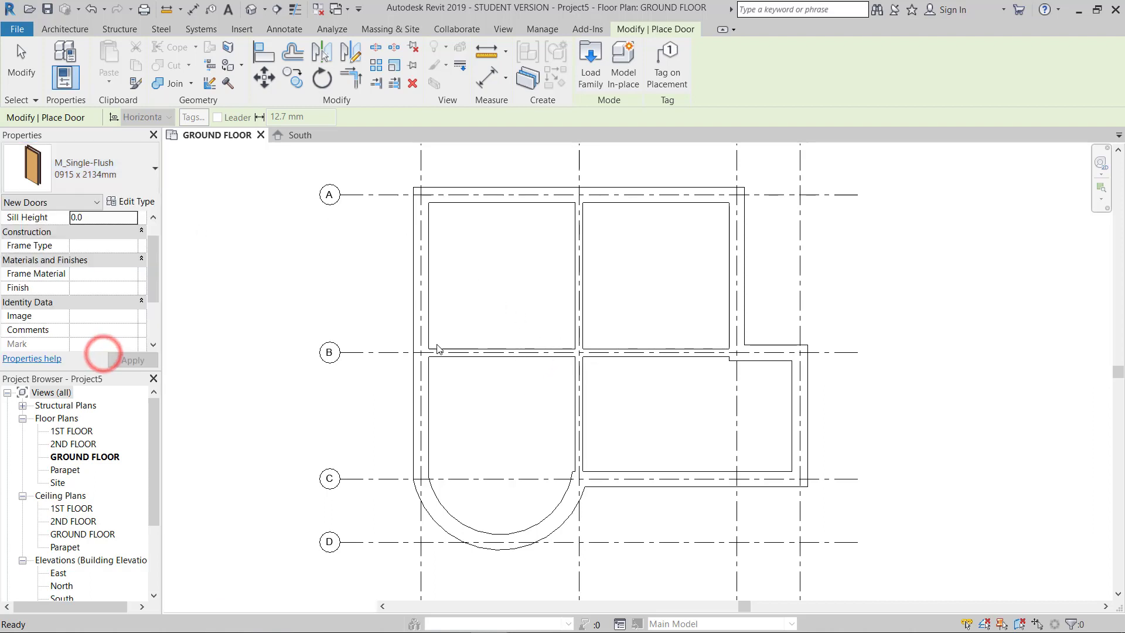
click(546, 351)
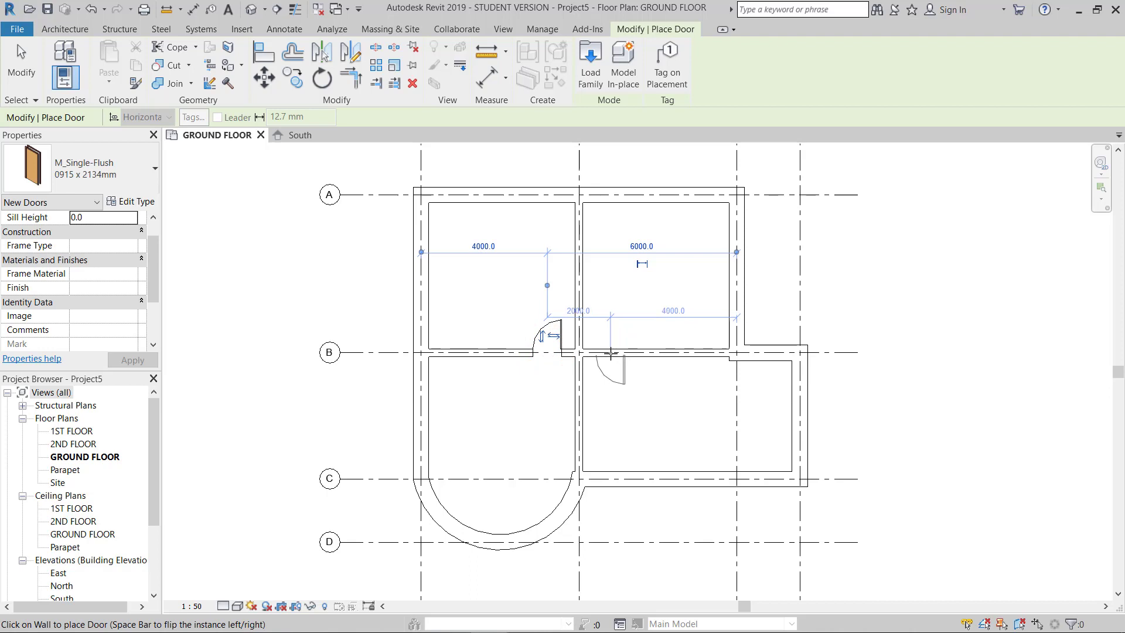
- Place a second door in the grid B wall about 4000 mm from grid 3, flipped to mirror the first across grid 2
key(space)
key(space)
key(space)
key(space)
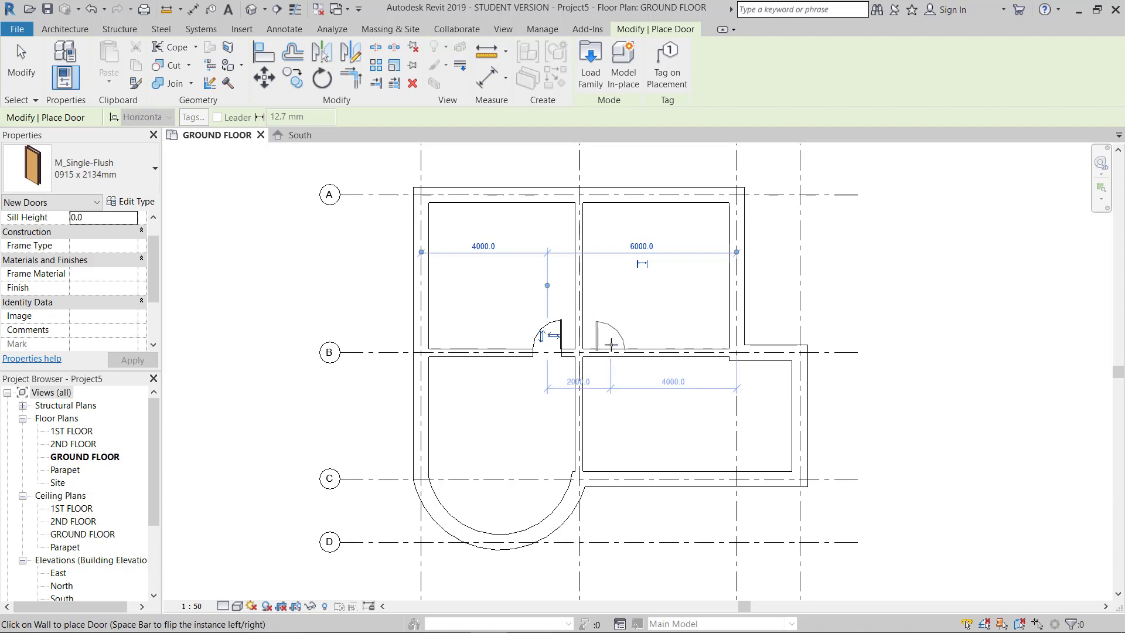
click(612, 344)
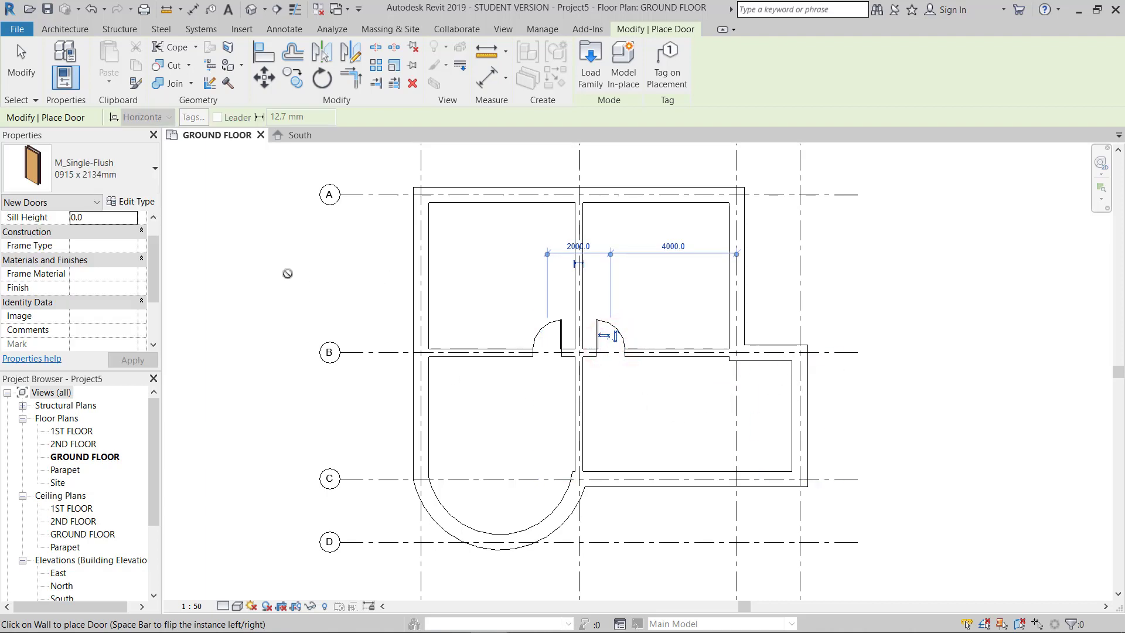
- Place an M_Fixed 0406 x 0610mm window in the grid 1 wall, 2500 mm from both grid A and grid B
click(65, 29)
click(131, 64)
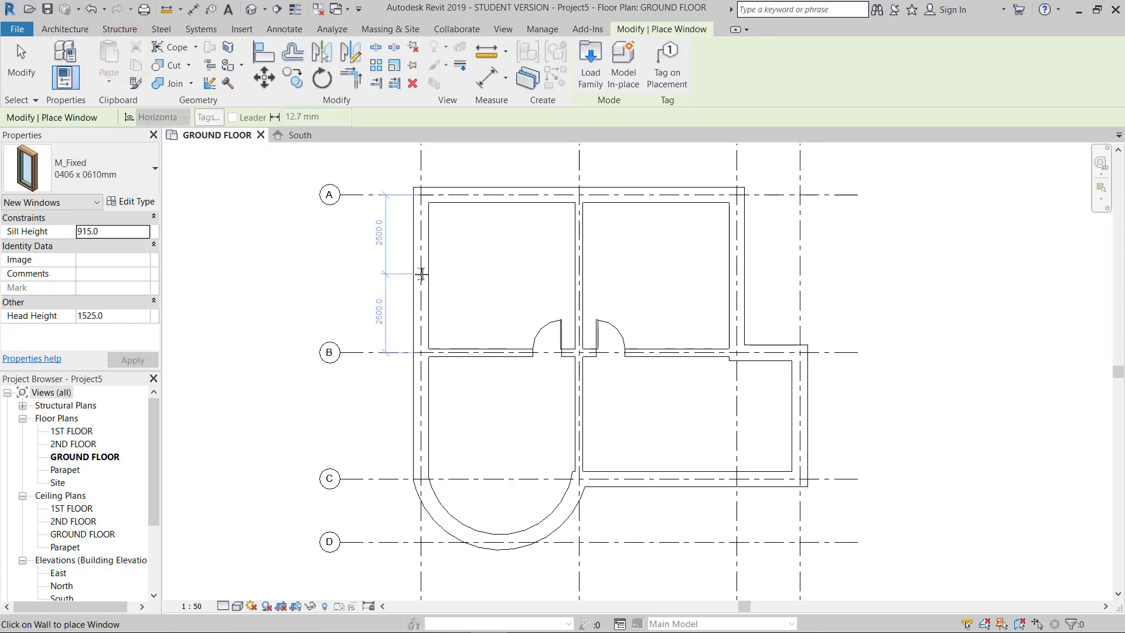
click(421, 275)
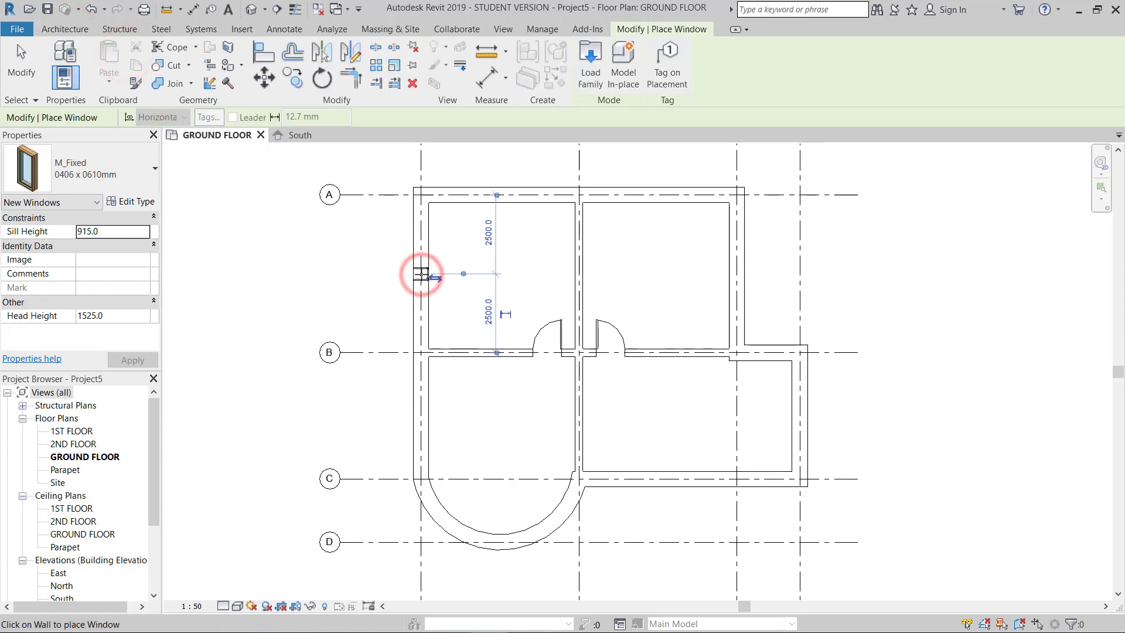
key(Escape)
key(Escape)
- Change the grid 1 wall window's type to M_Window-Casement-Double 1400 x 1800mm
click(428, 275)
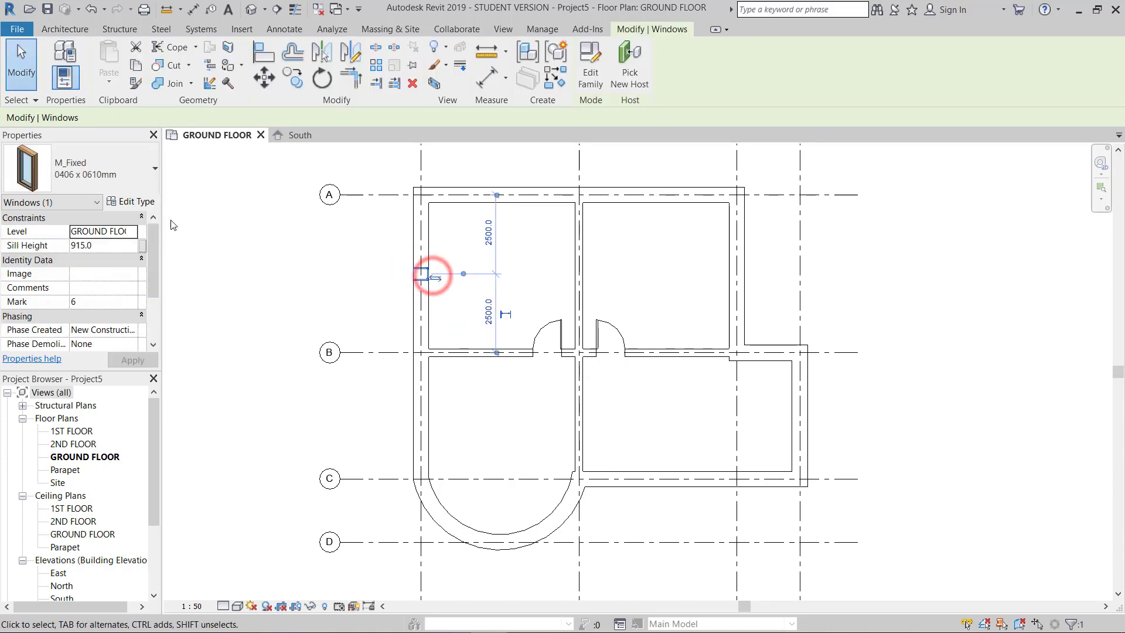
click(115, 170)
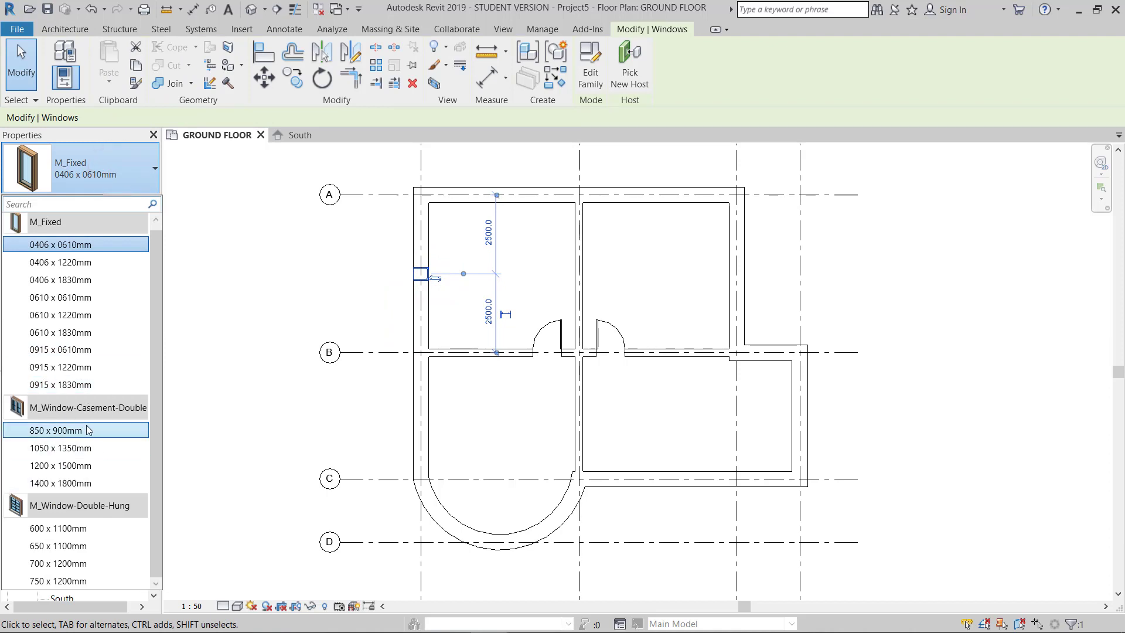
mouse_move(104, 468)
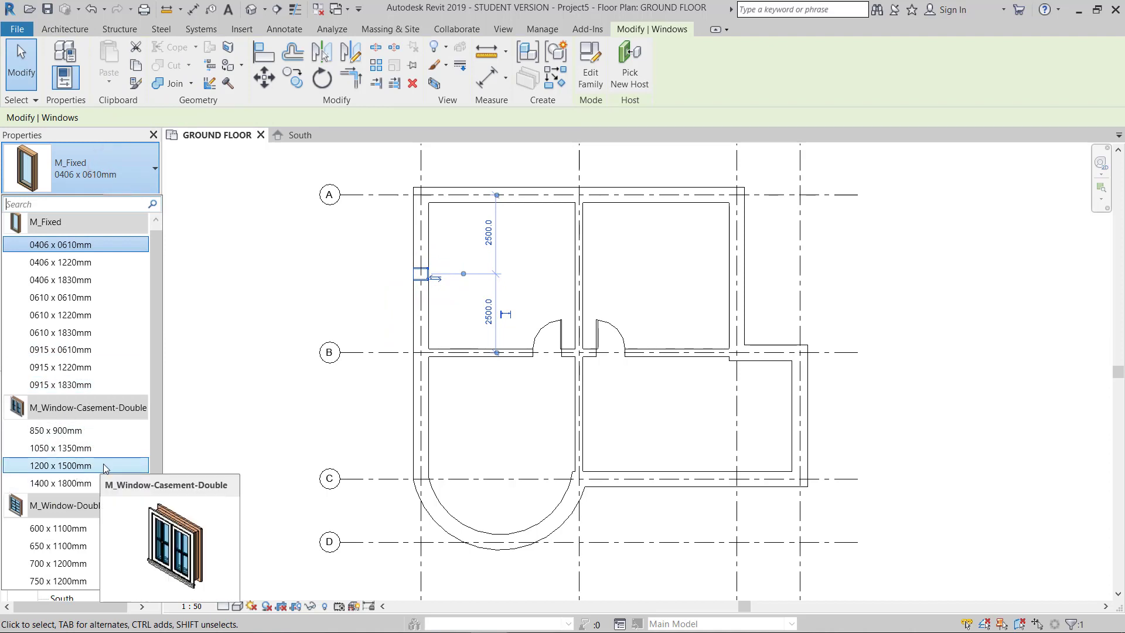
click(73, 484)
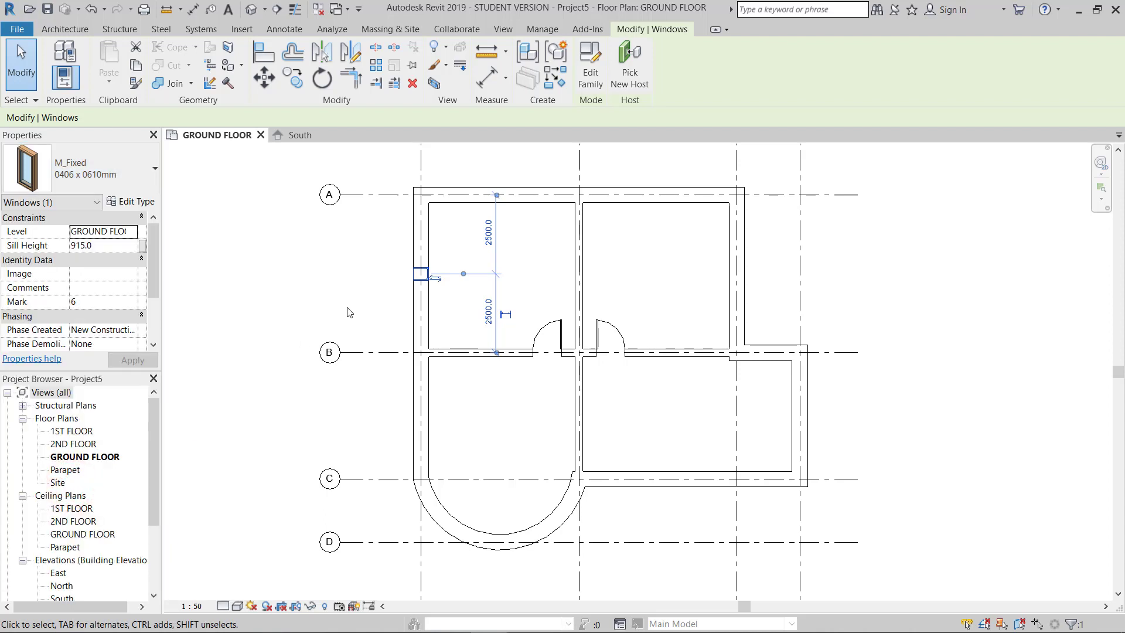
click(443, 313)
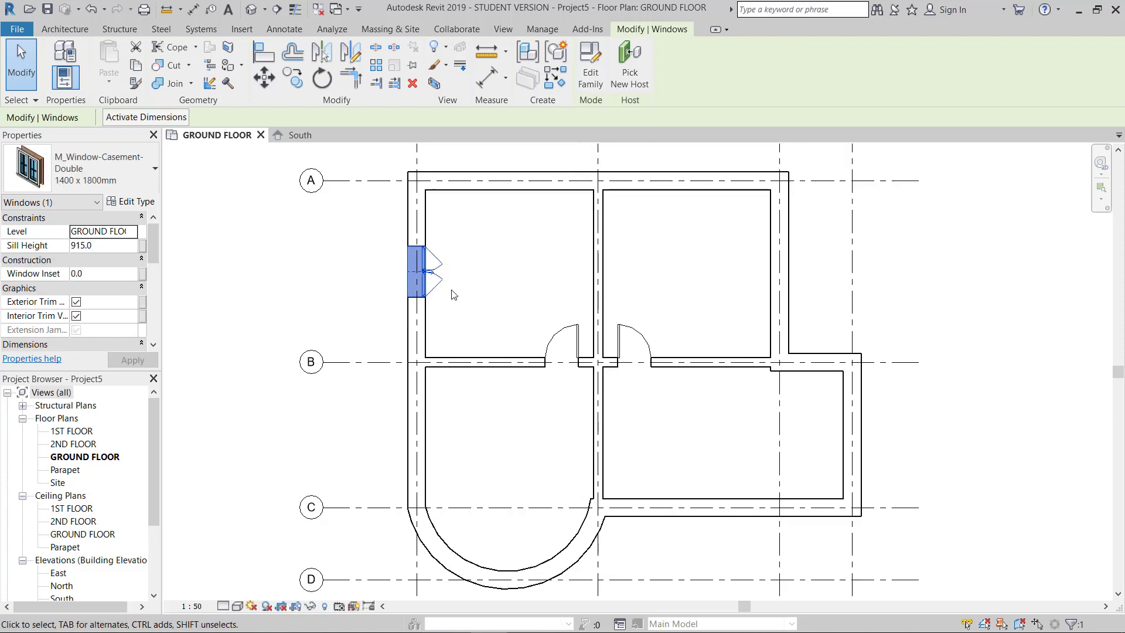
- Flip the casement window in the grid 1 wall so its sashes open toward the outside of the building
scroll(455, 294, up, 4)
scroll(446, 289, up, 2)
scroll(486, 328, down, 3)
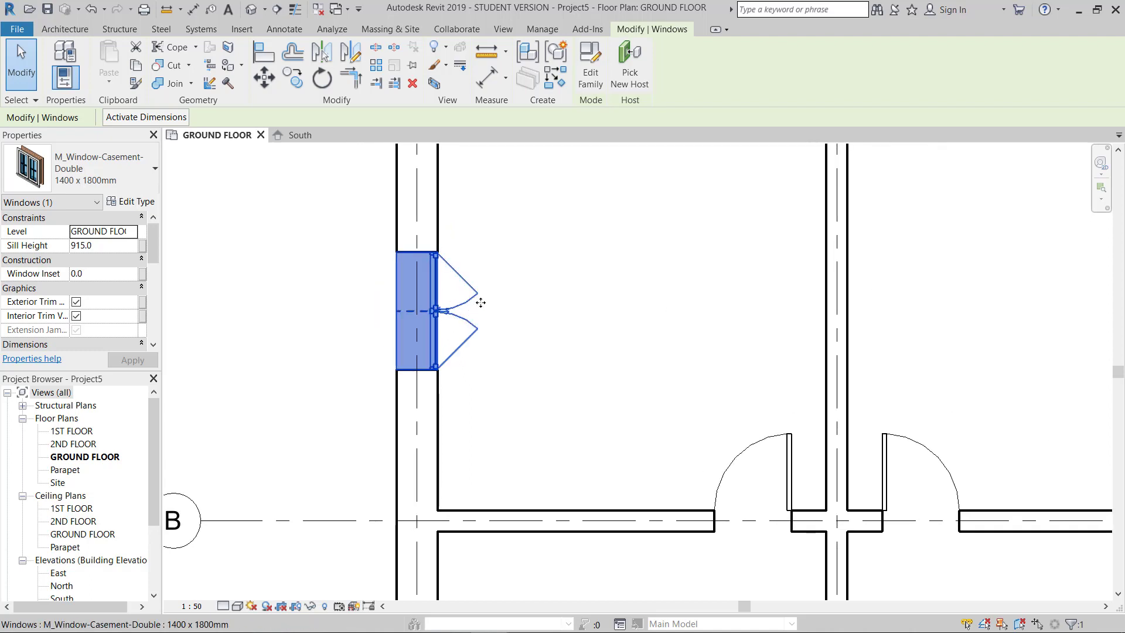
click(617, 315)
click(464, 309)
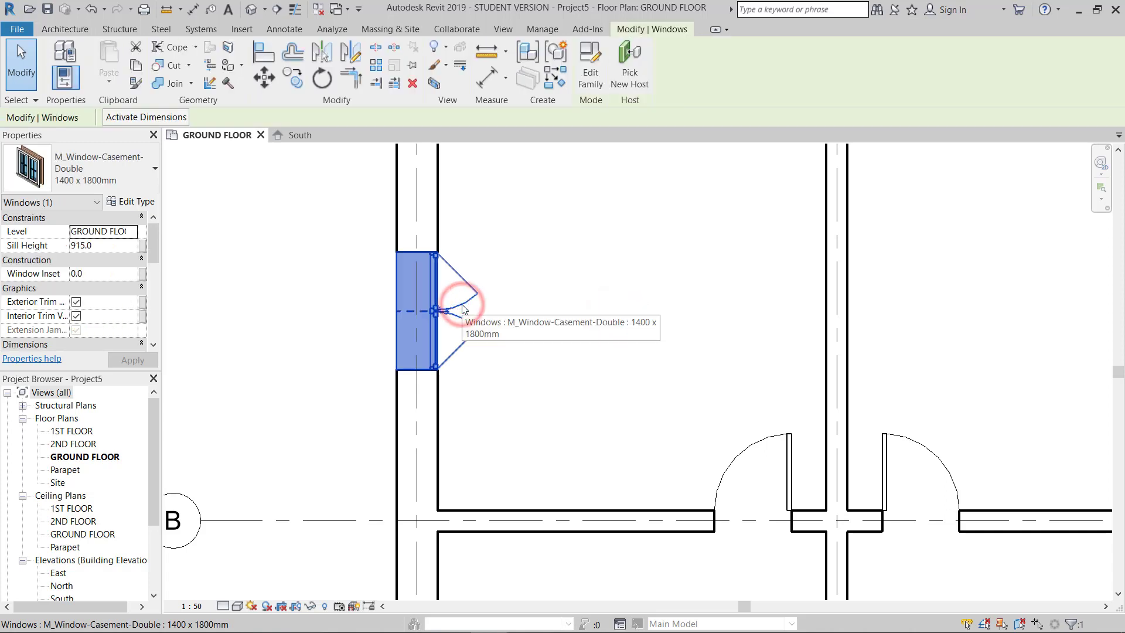
key(space)
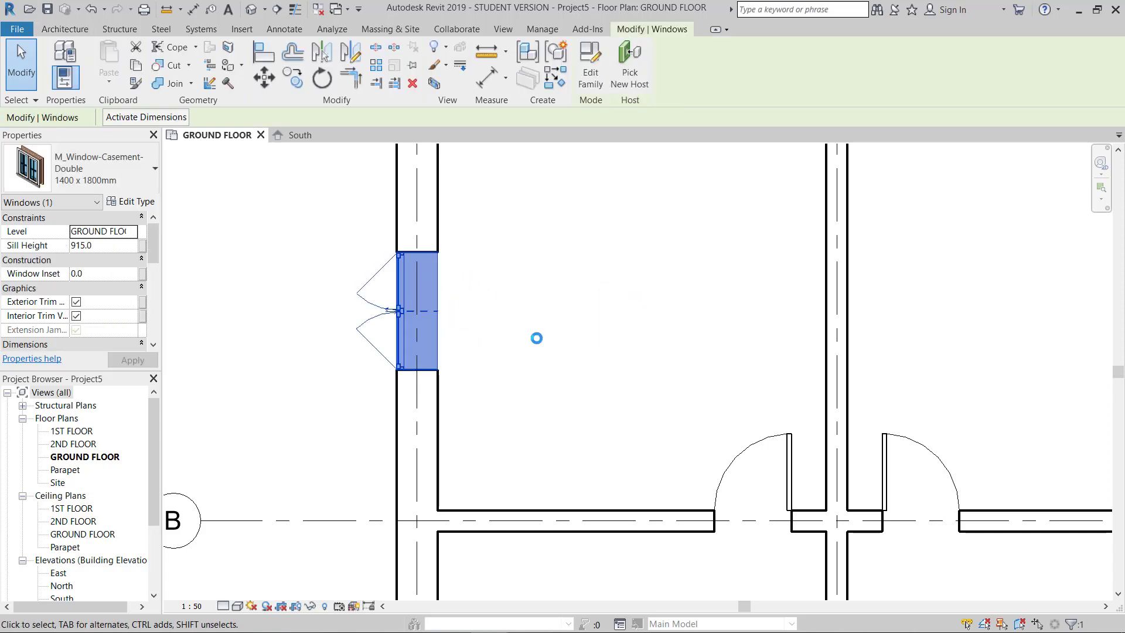
click(536, 338)
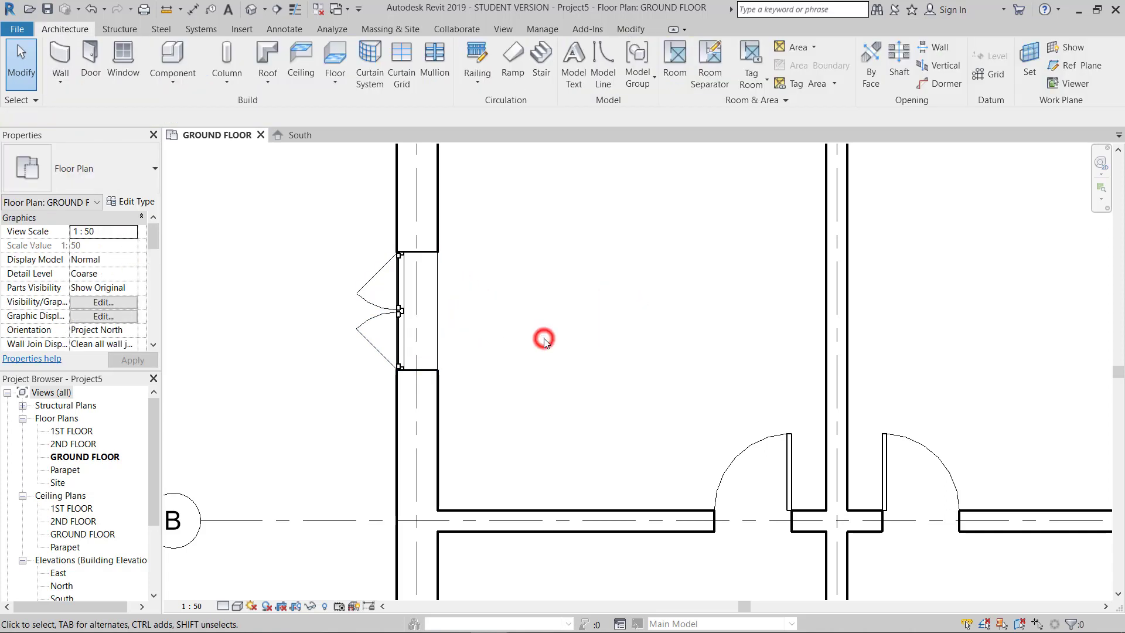
scroll(537, 338, down, 3)
middle_drag(676, 323, 629, 347)
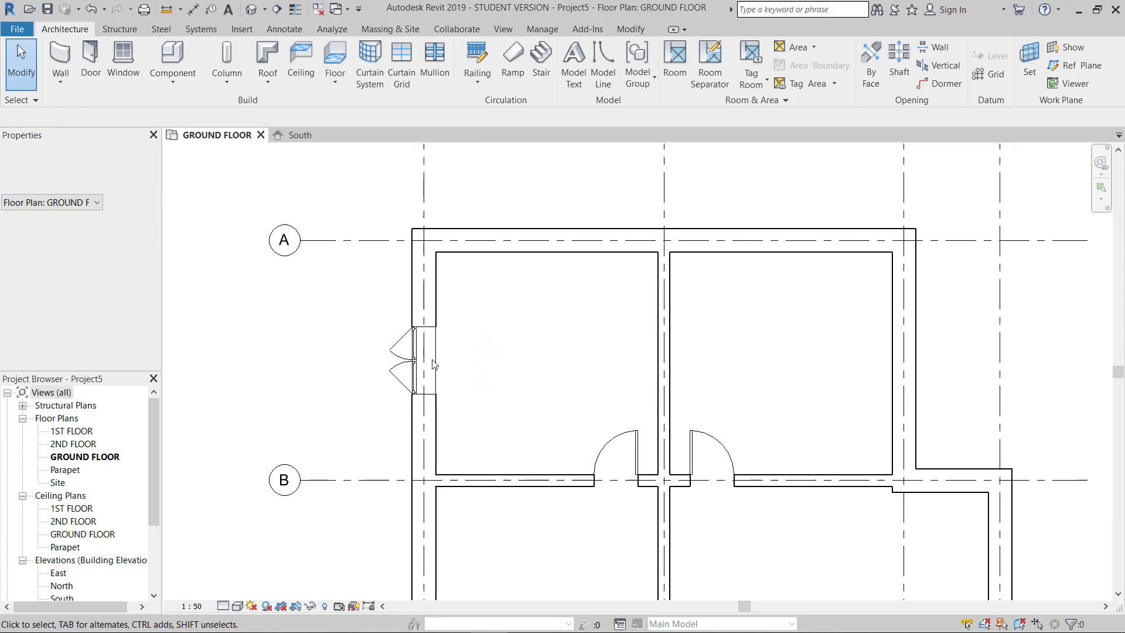
- Mirror a copy of the casement window about grid 2 into the exterior wall on grid 3
click(416, 356)
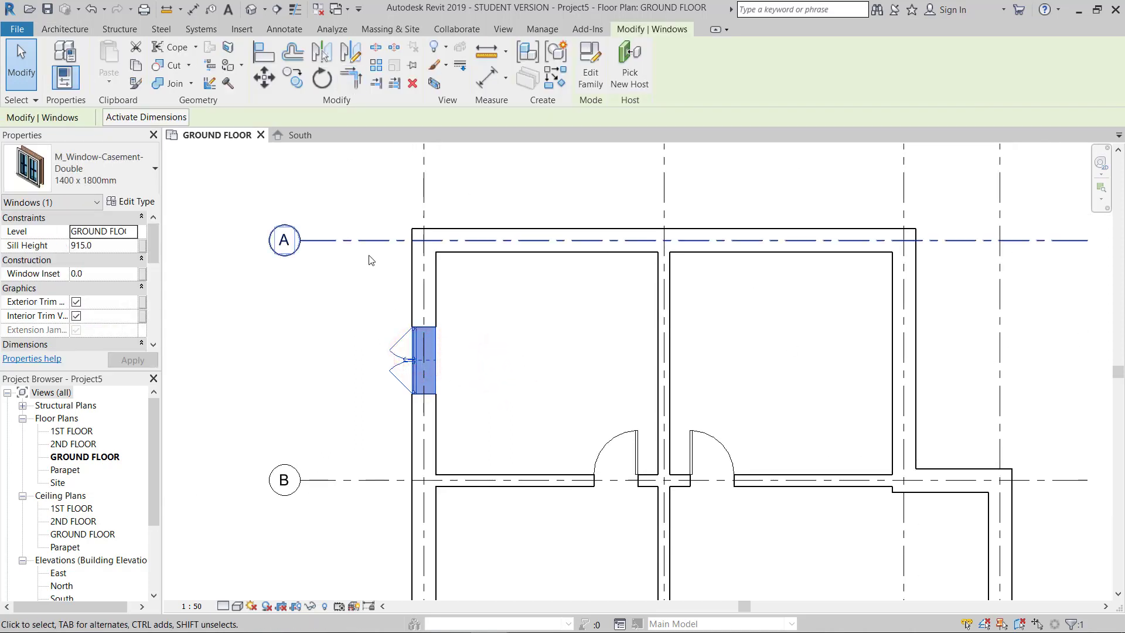
click(65, 29)
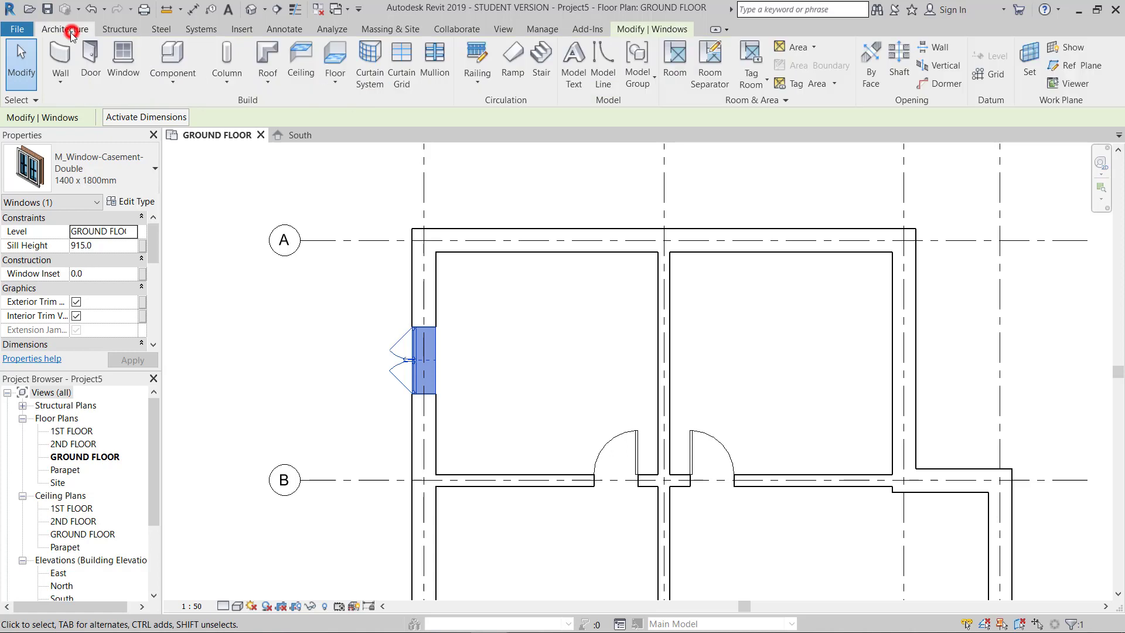
right_click(427, 361)
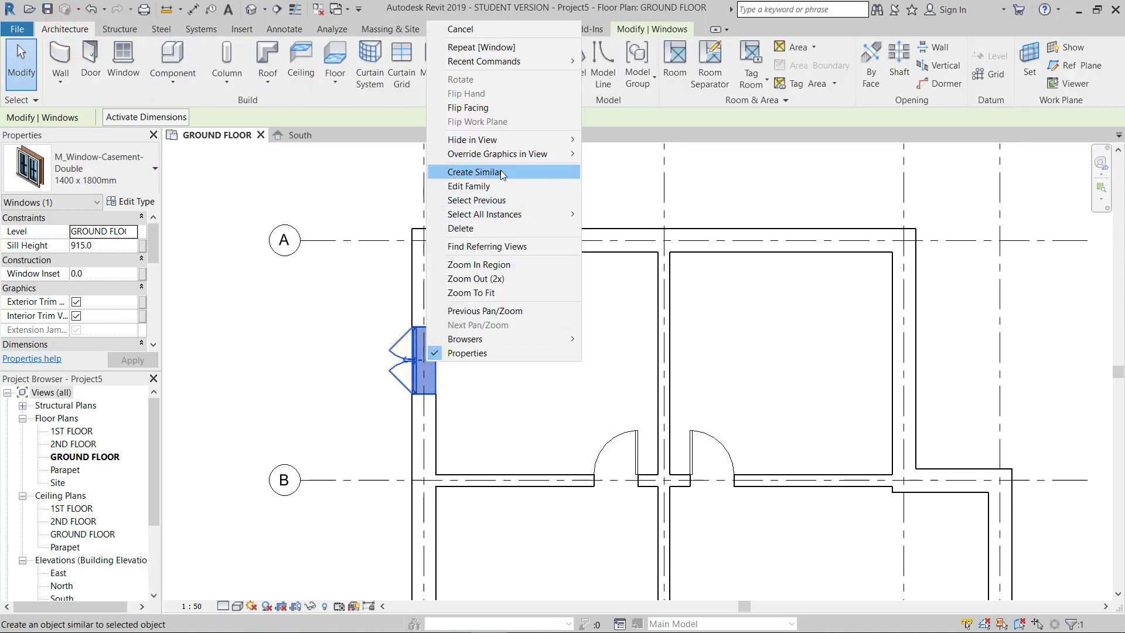
key(Escape)
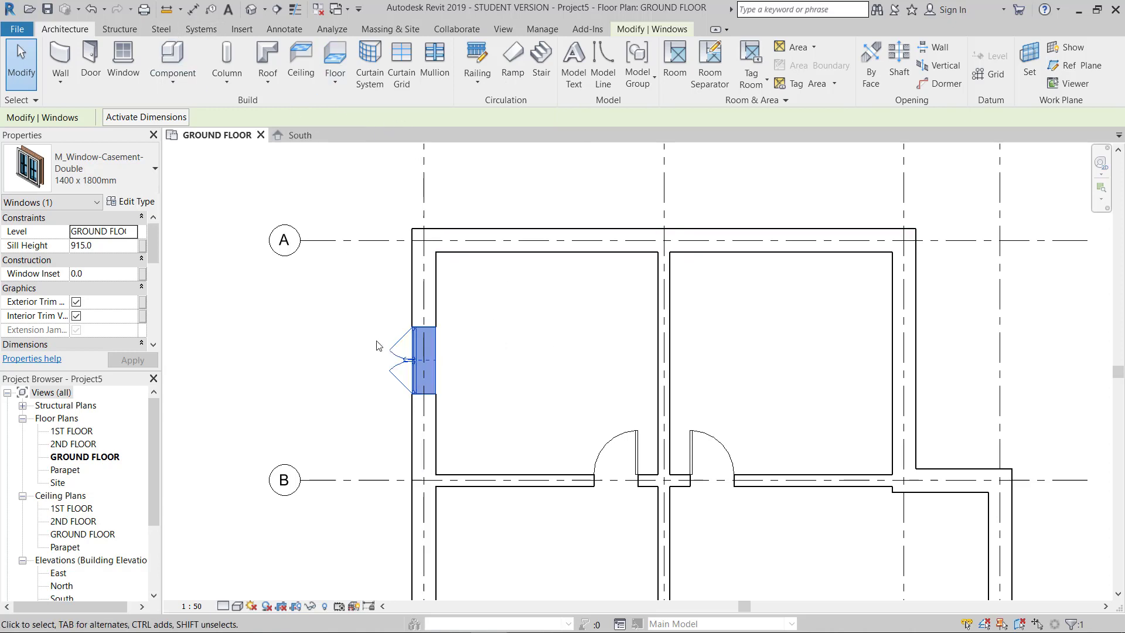
click(652, 28)
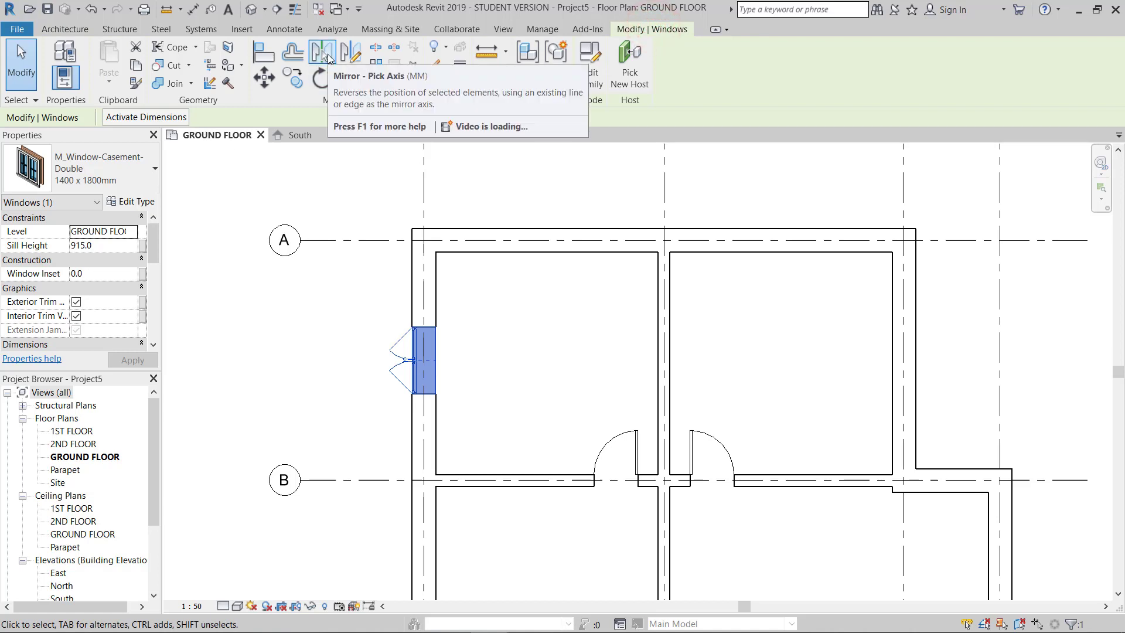
click(327, 54)
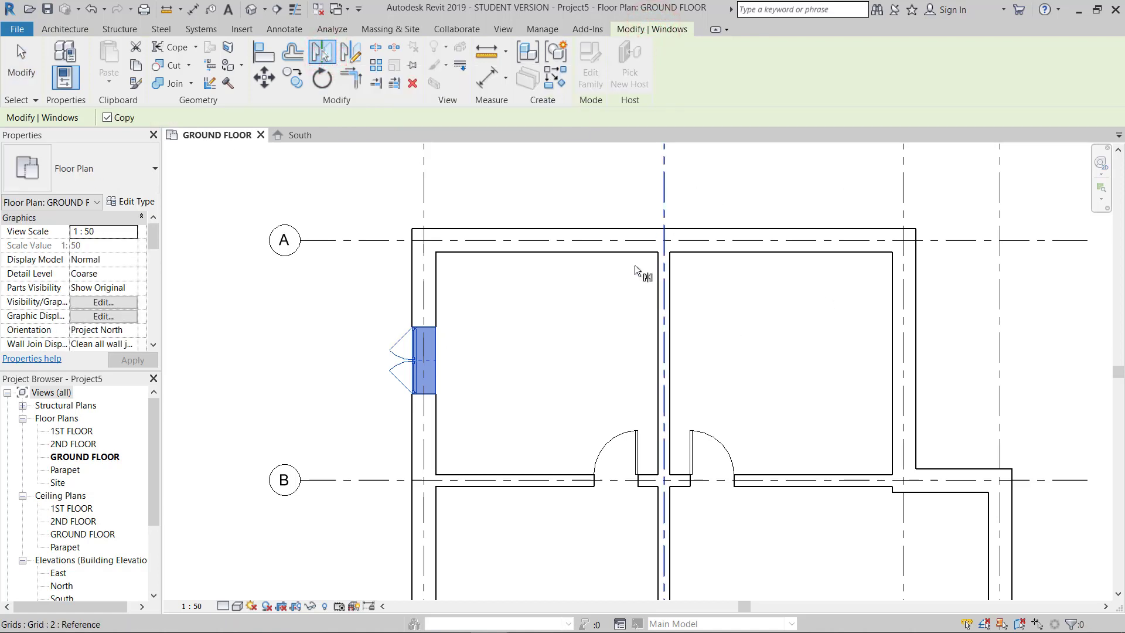
middle_drag(744, 193, 723, 252)
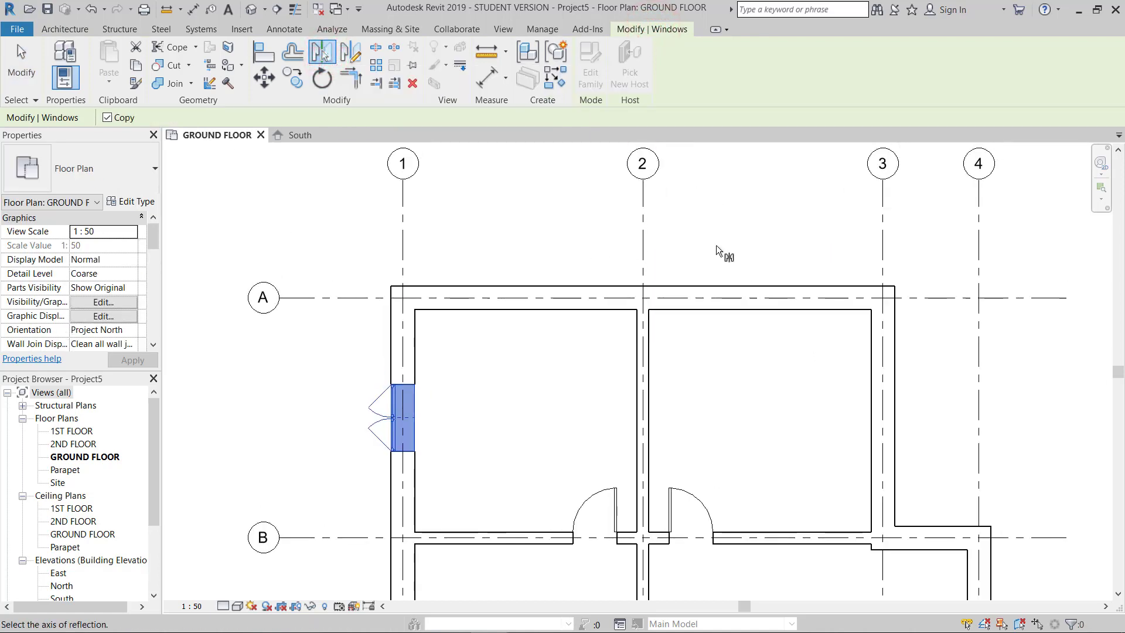
click(643, 262)
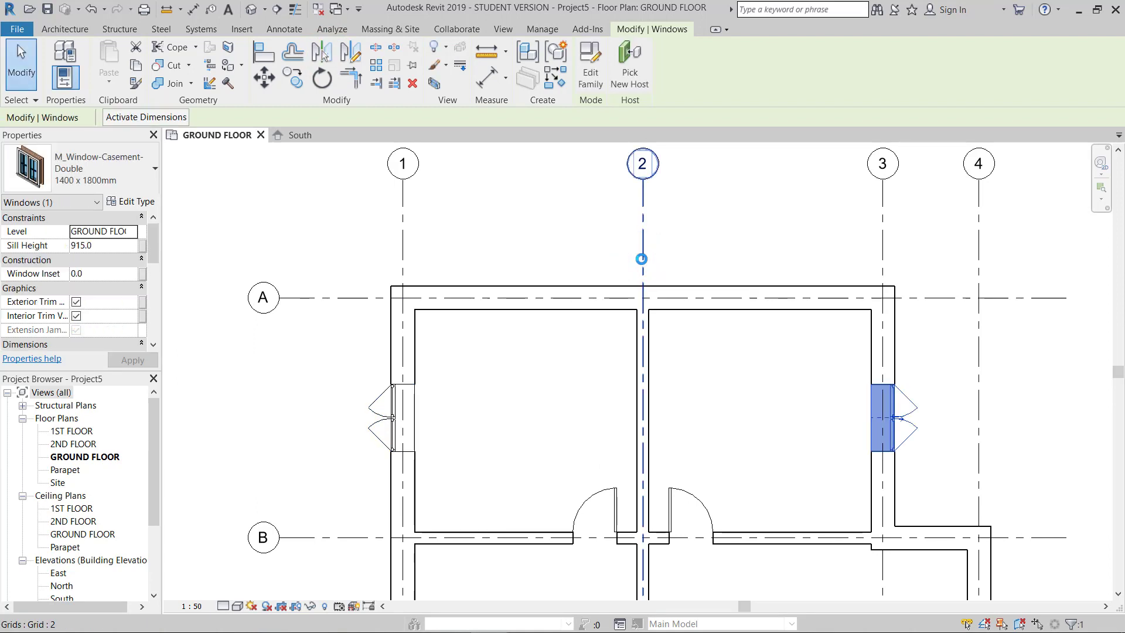
key(Escape)
- Start placing a wall on the ground floor using the Curtain Wall Storefront type
middle_drag(884, 421, 836, 378)
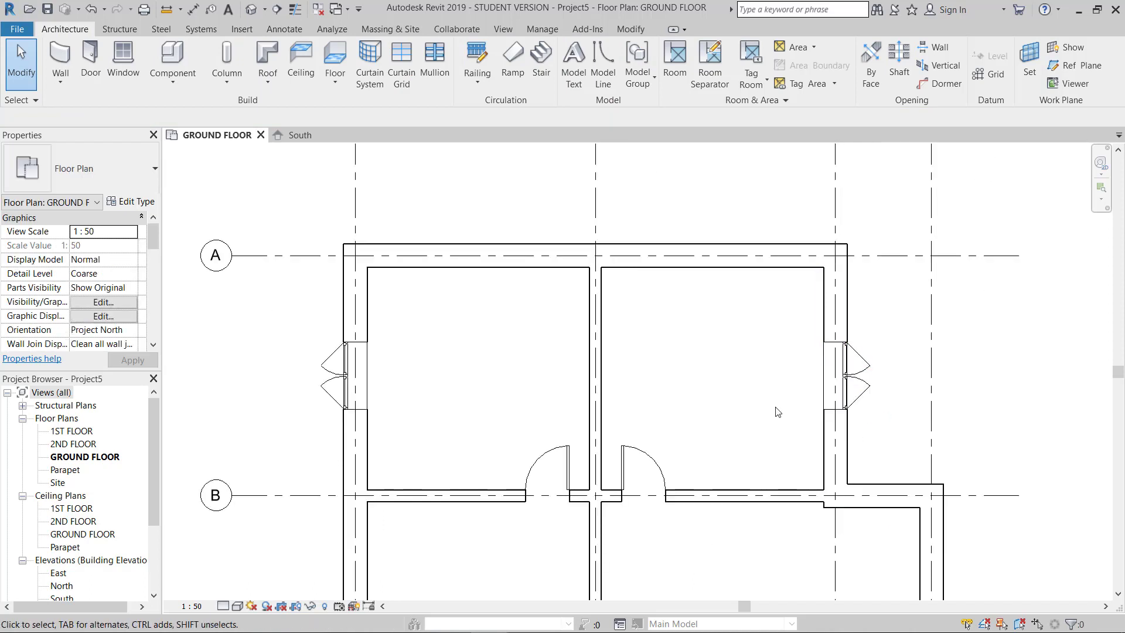
scroll(714, 344, down, 2)
middle_drag(693, 400, 701, 258)
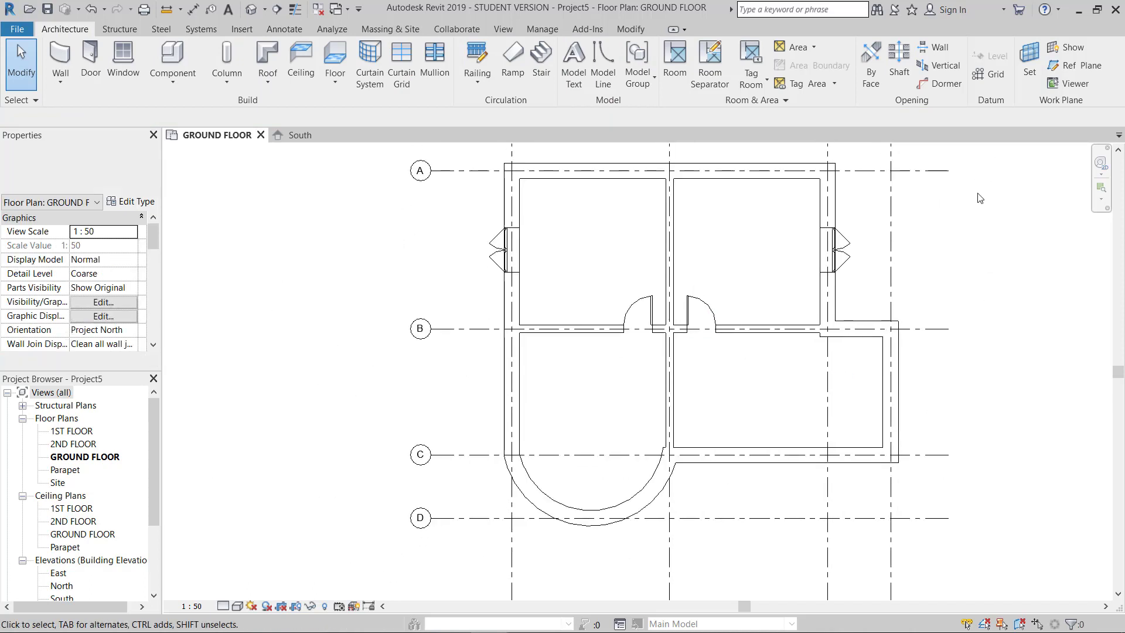
middle_drag(776, 467, 758, 484)
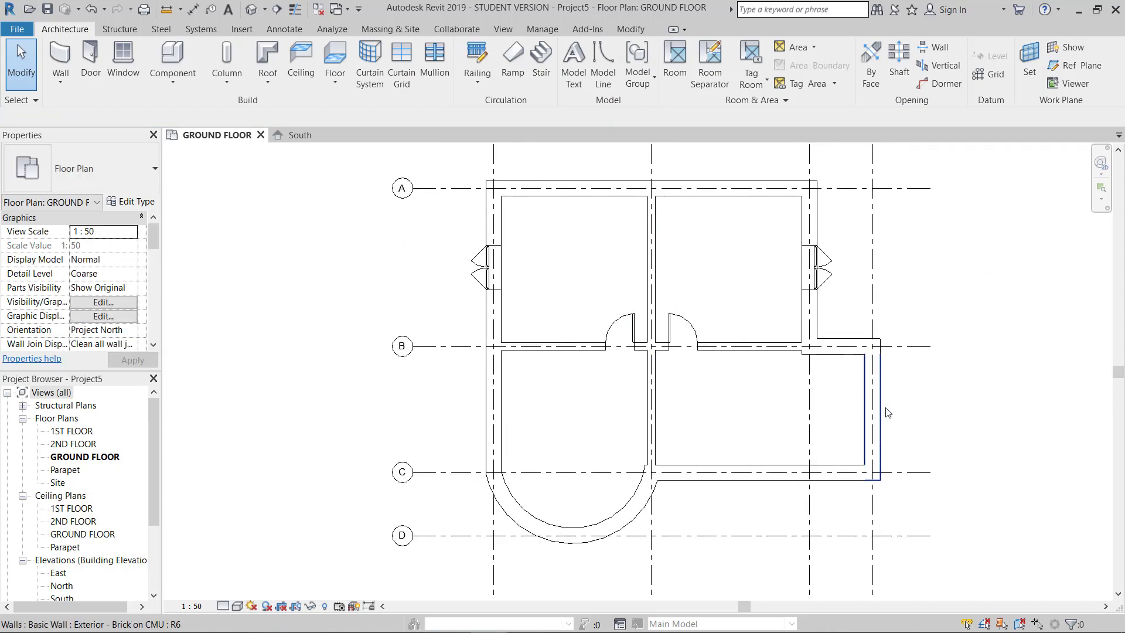
scroll(513, 397, down, 1)
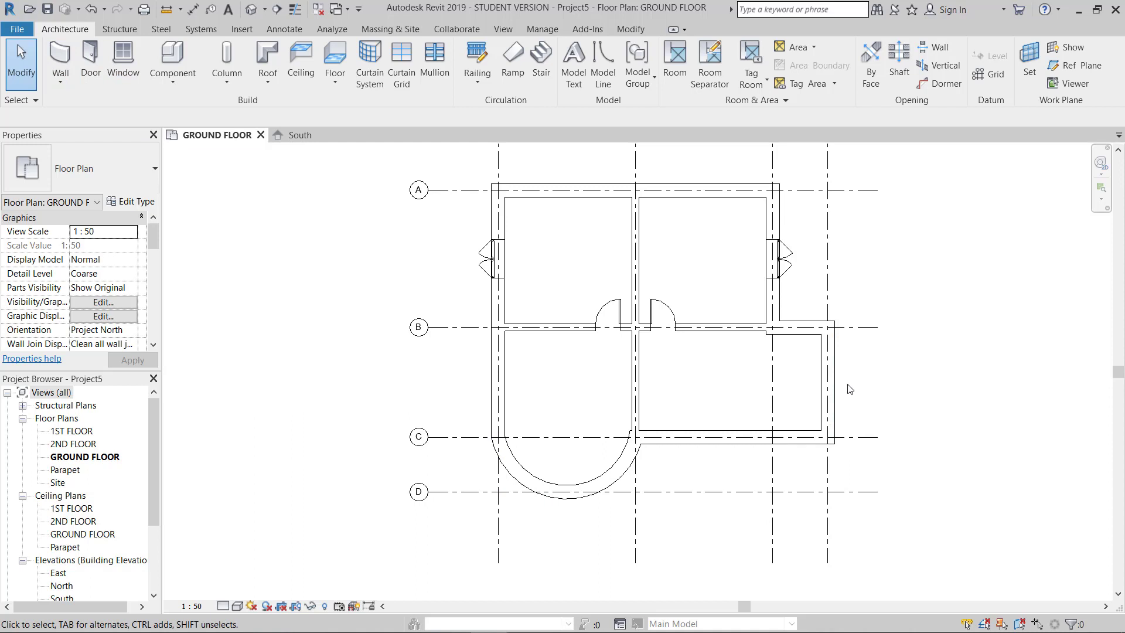
click(62, 63)
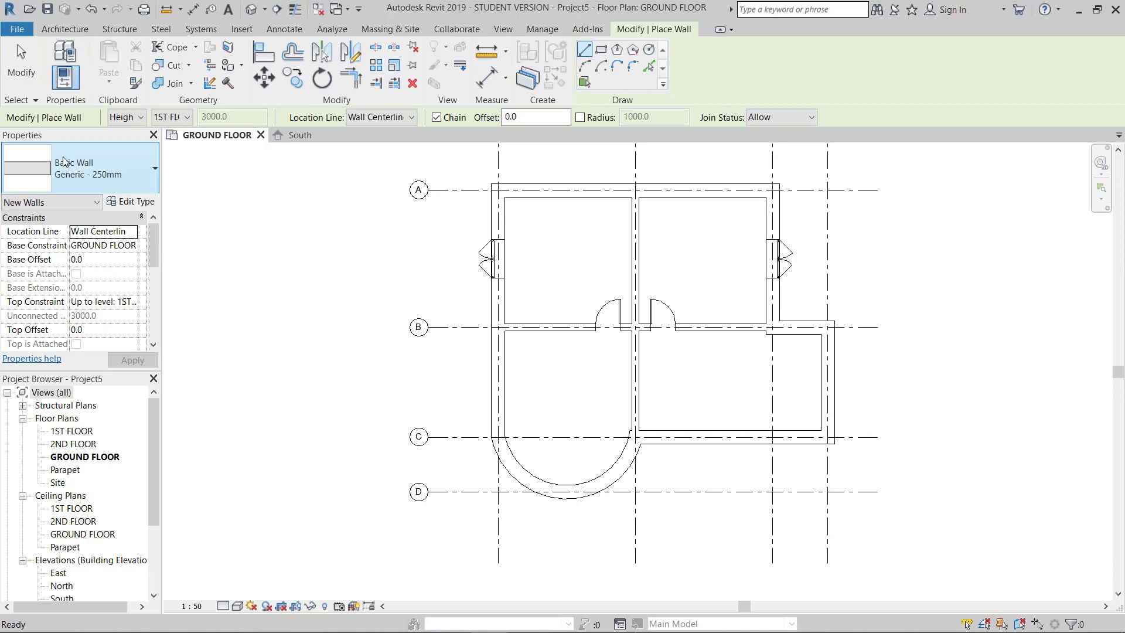
click(66, 162)
scroll(104, 407, down, 3)
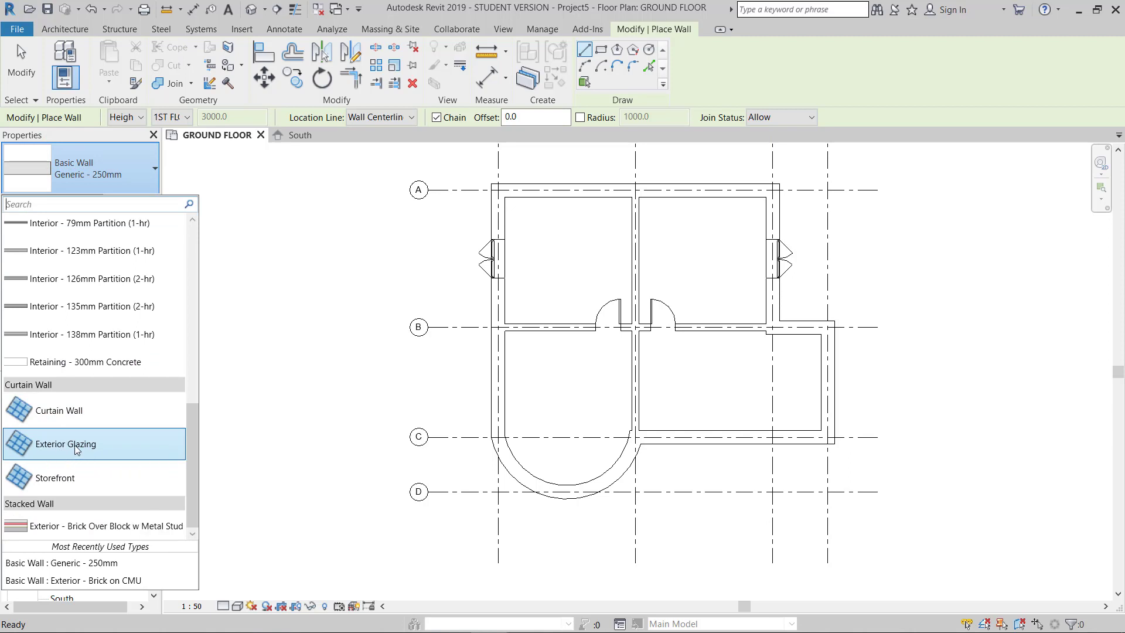
mouse_move(78, 448)
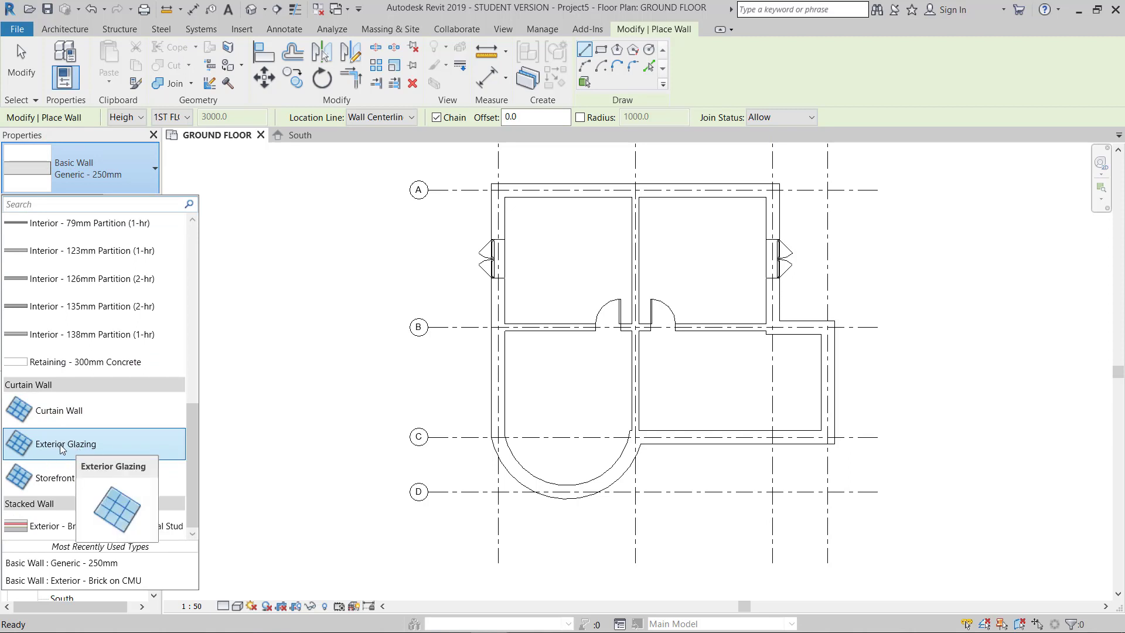
click(46, 476)
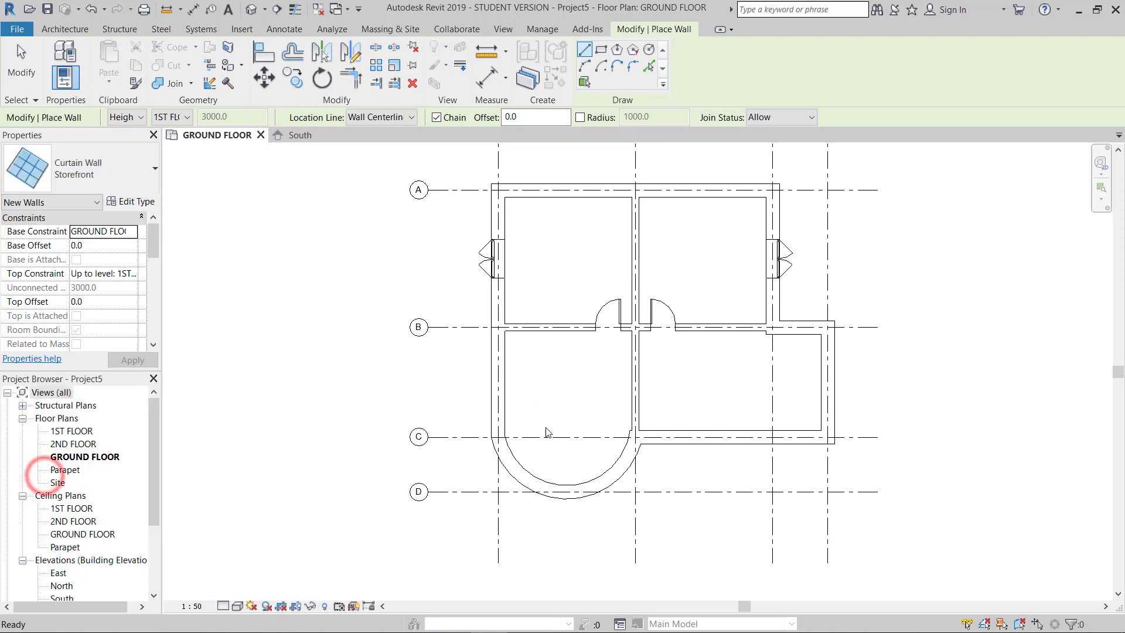
- Set the storefront curtain wall's base offset to 500 above GROUND FLOOR and its top constraint to level 2ND FLOOR
scroll(530, 491, up, 1)
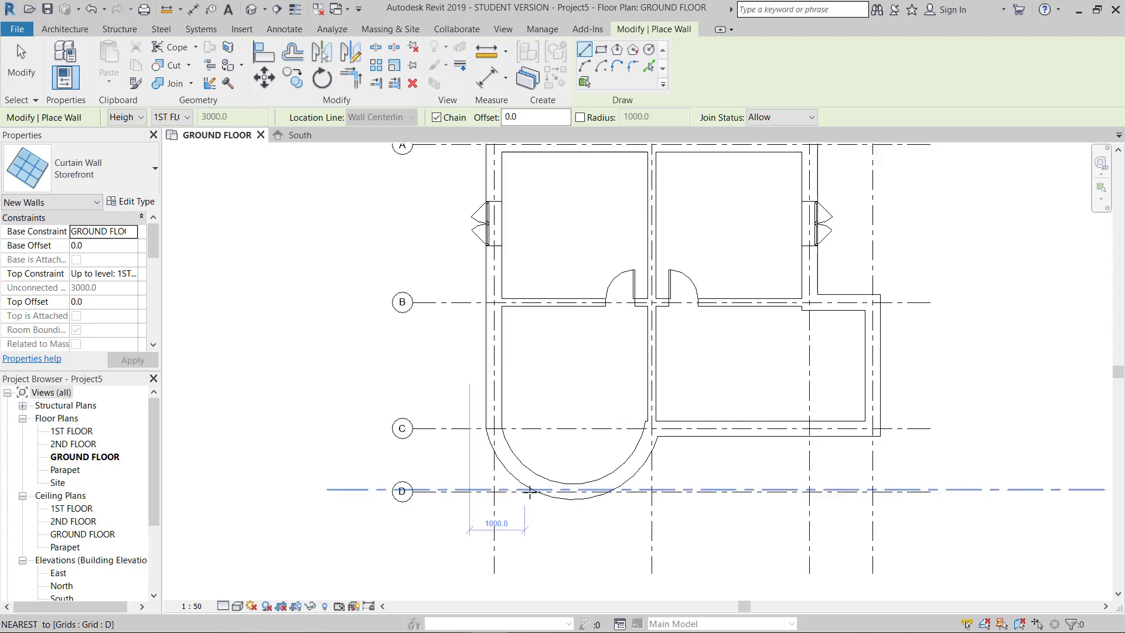
scroll(530, 491, up, 2)
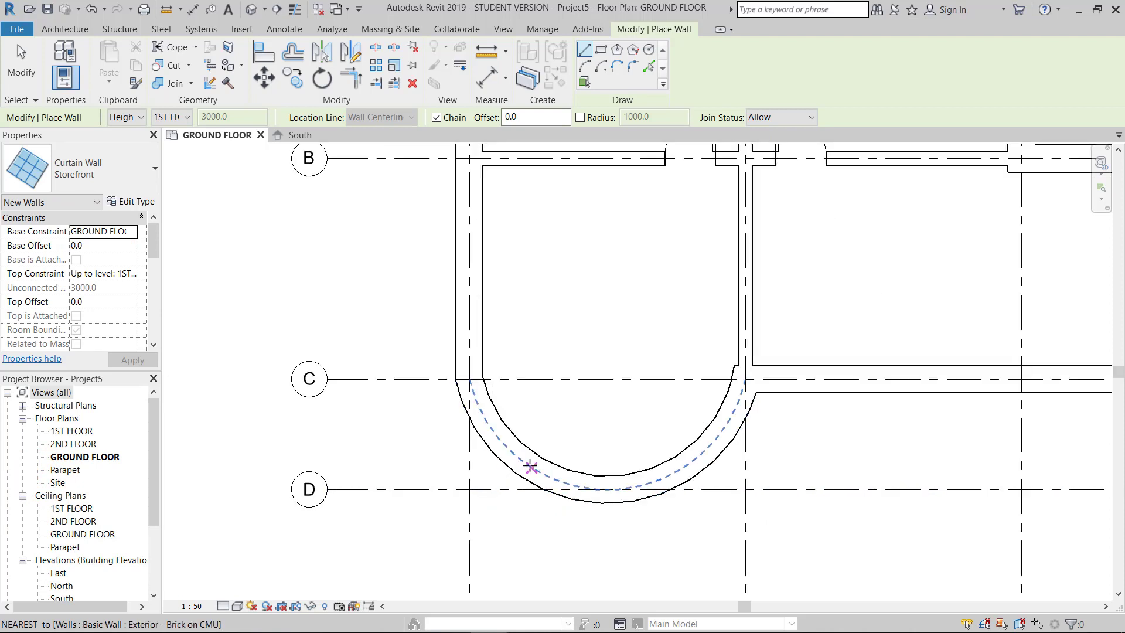
click(103, 245)
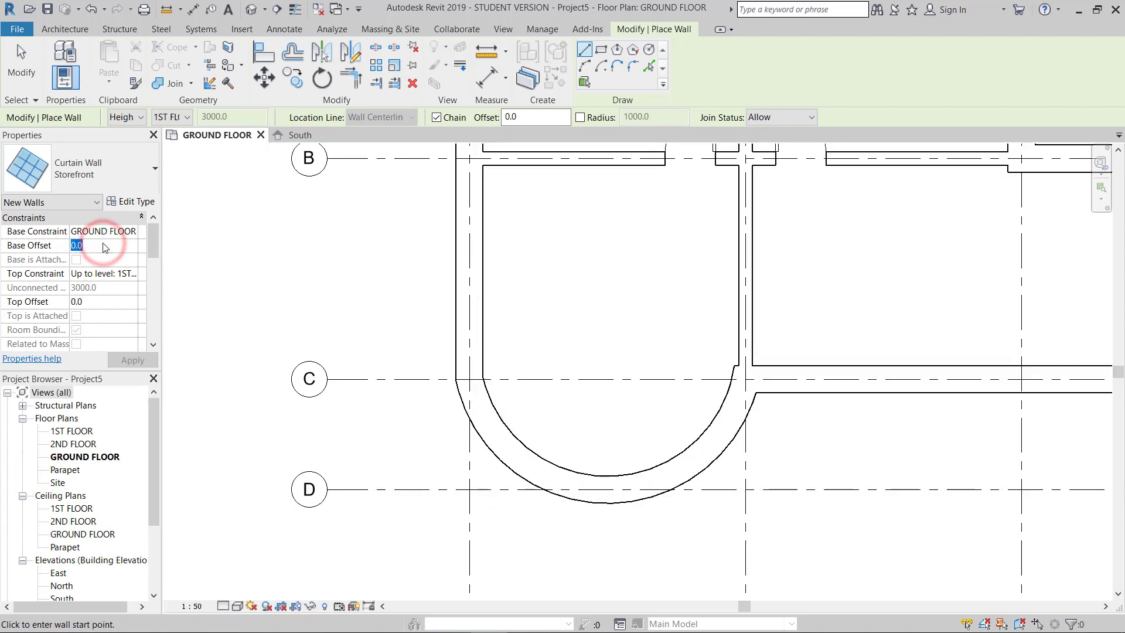
text(3)
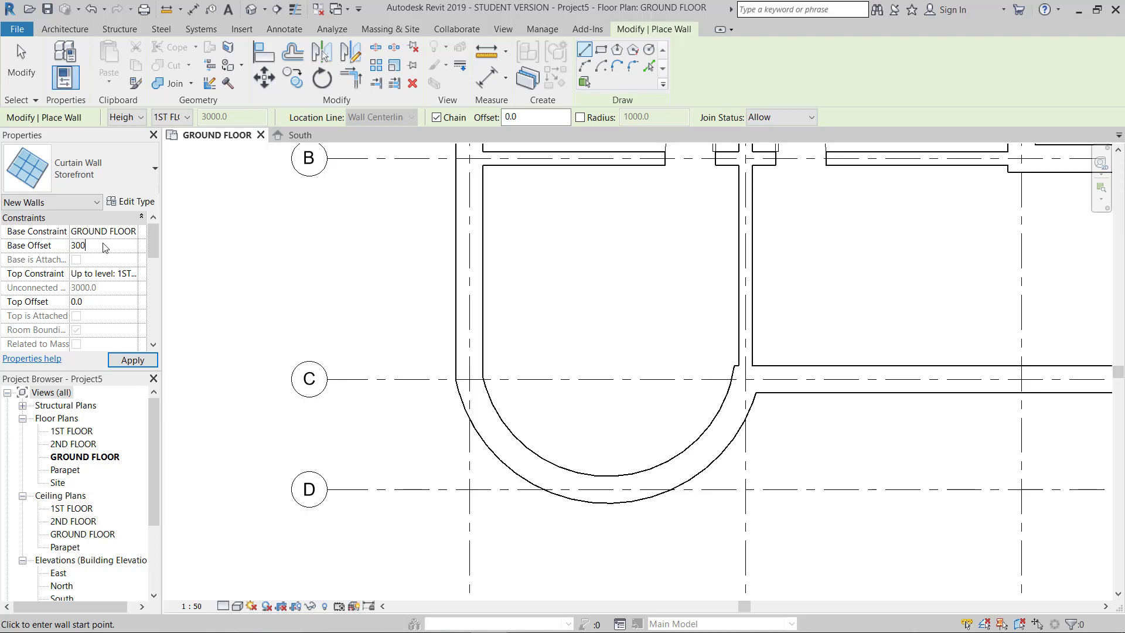
text(00)
drag(103, 246, 70, 246)
text(500)
click(133, 274)
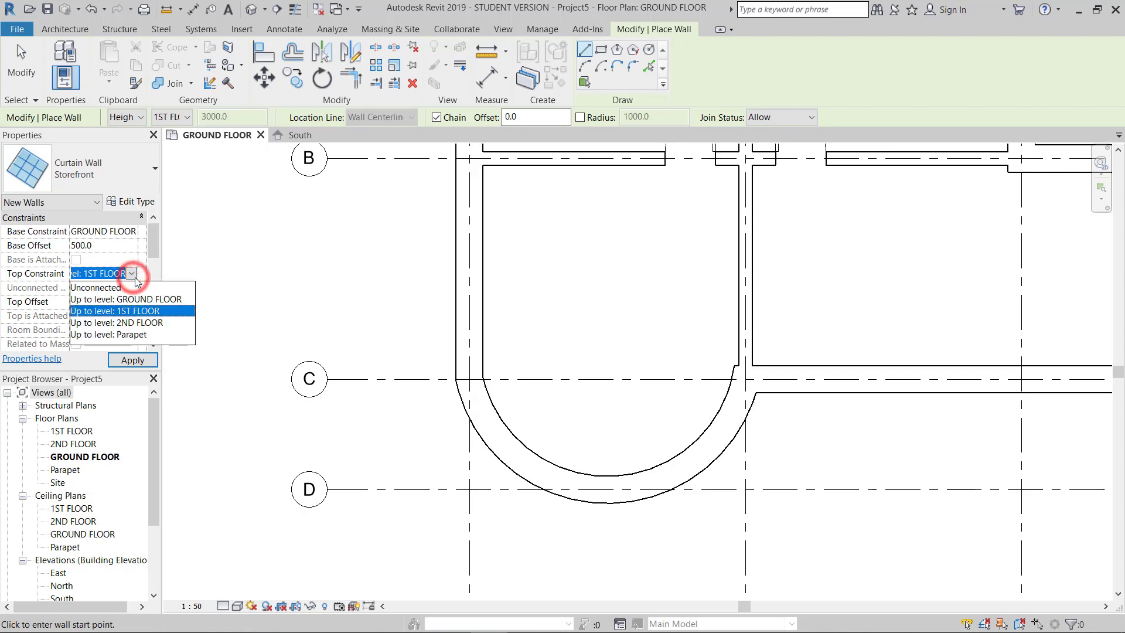
click(106, 323)
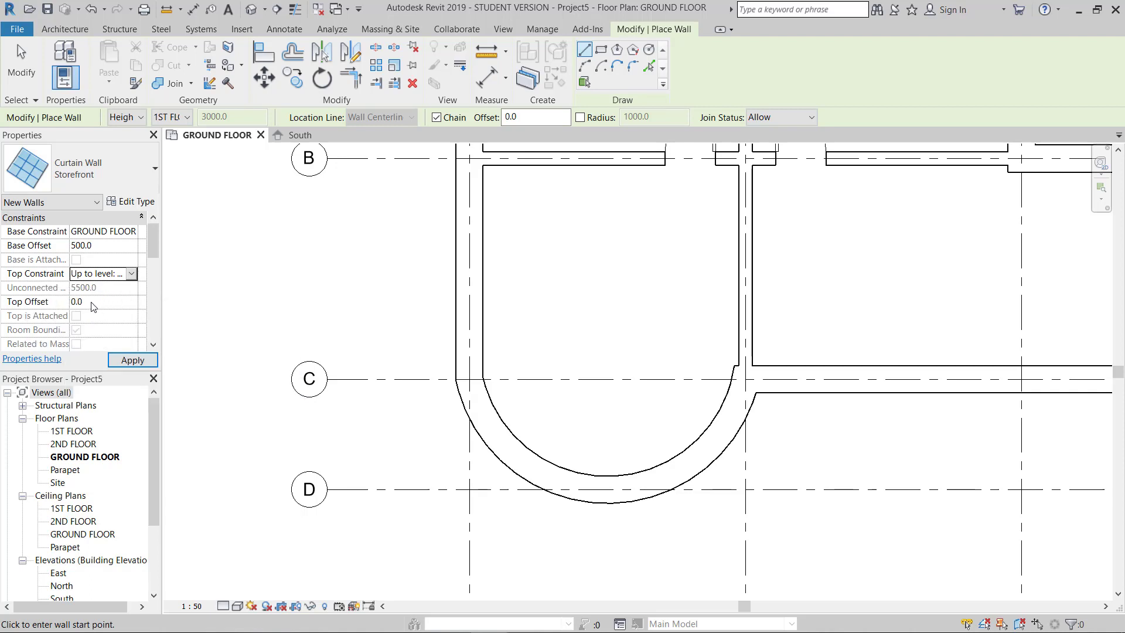
- Set the storefront curtain wall's top offset to -250 and apply the constraints
drag(153, 251, 155, 260)
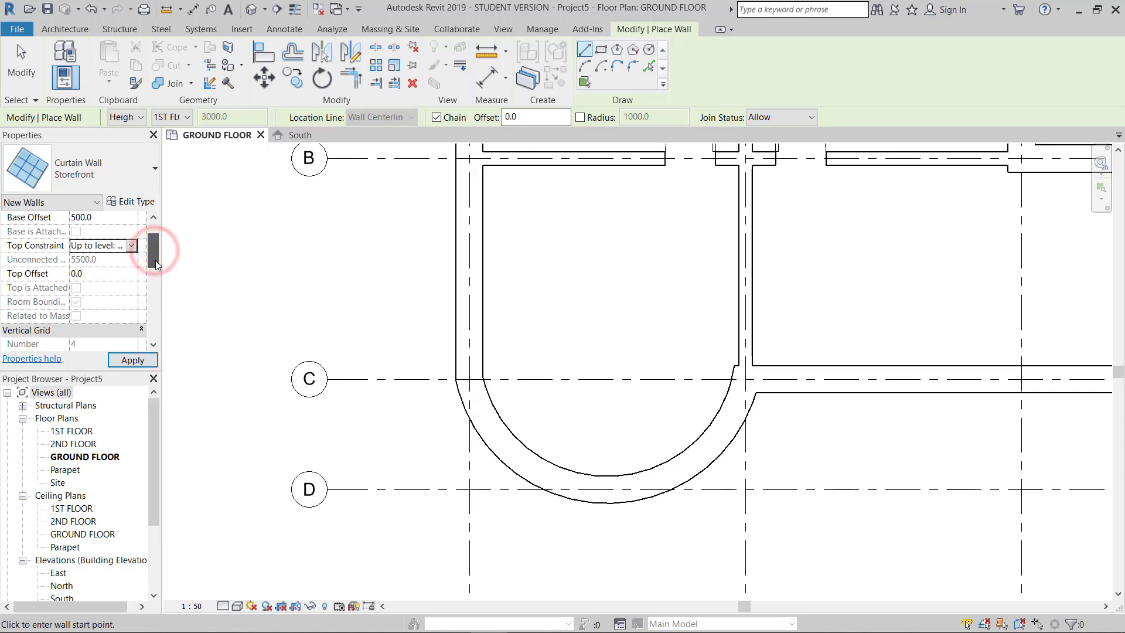
click(99, 274)
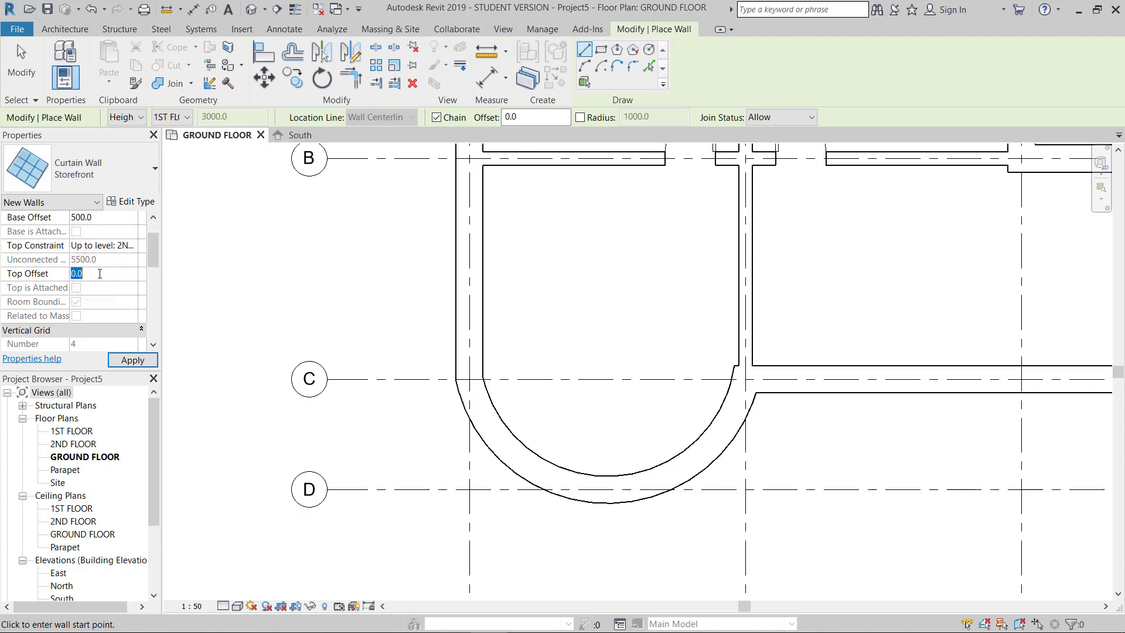
click(75, 272)
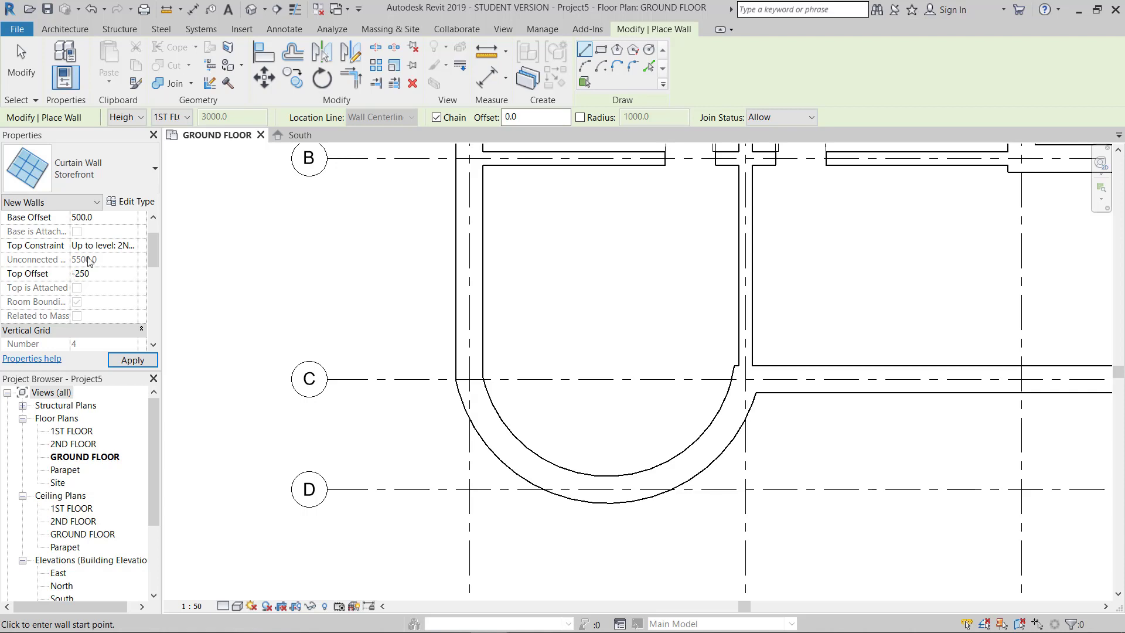
click(125, 361)
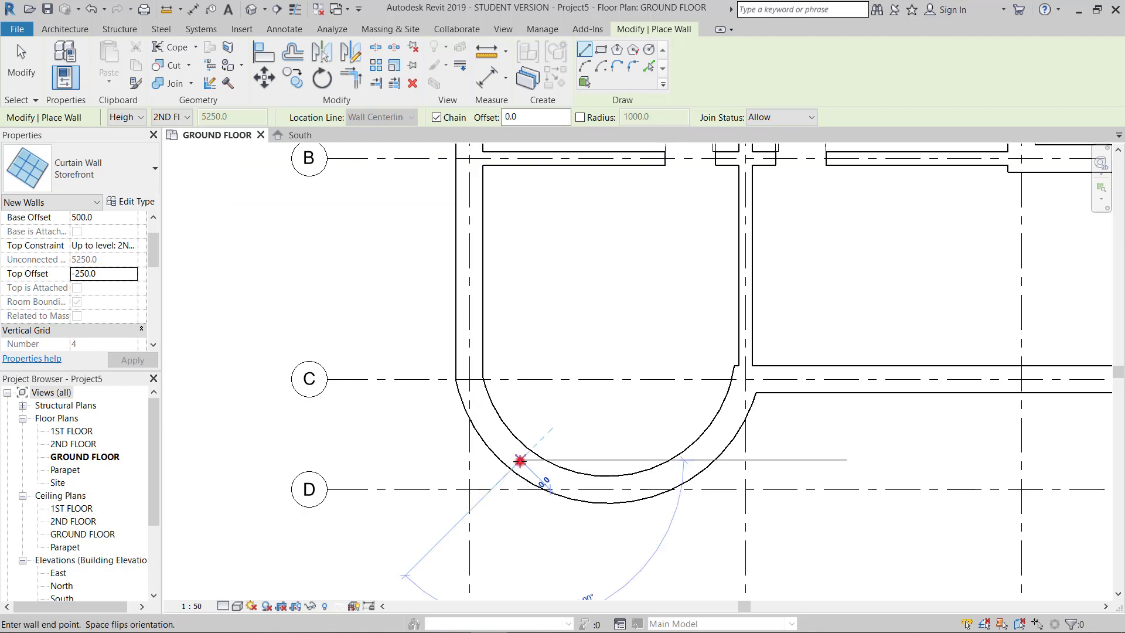
- Place the storefront curtain wall inside the curved exterior wall between grids C and D by picking that wall's centerline
click(520, 461)
click(548, 469)
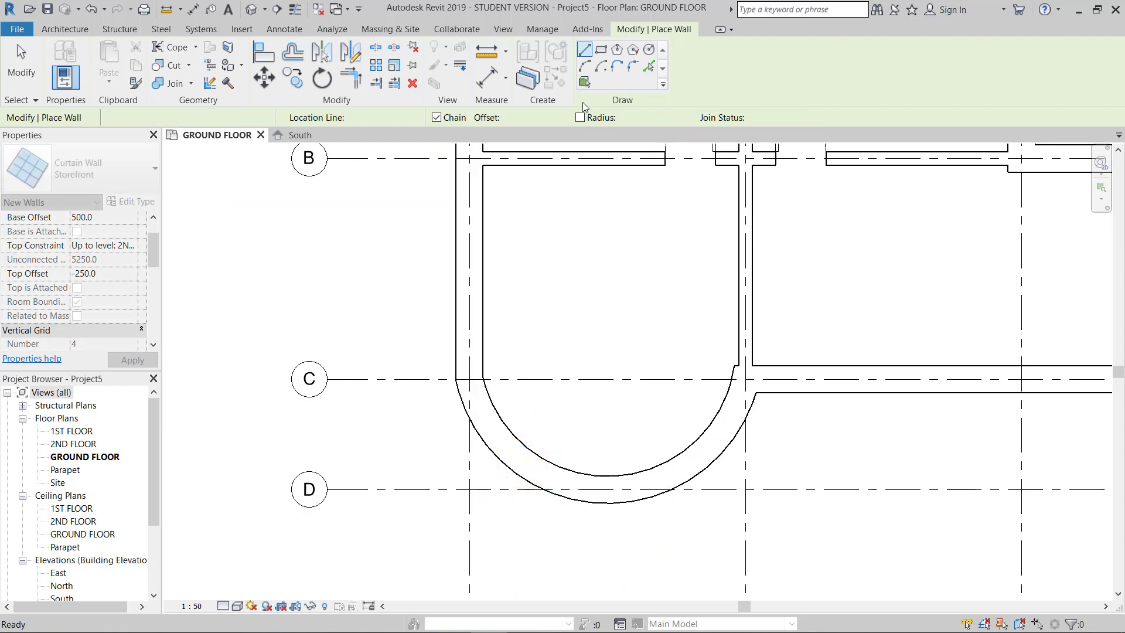
click(648, 66)
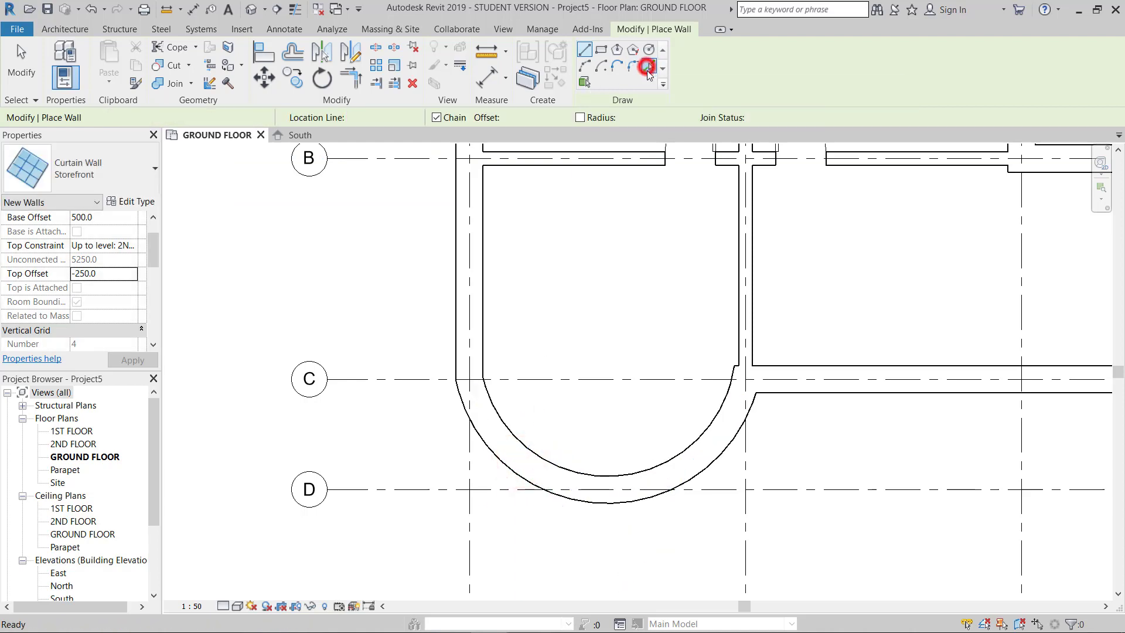
click(510, 447)
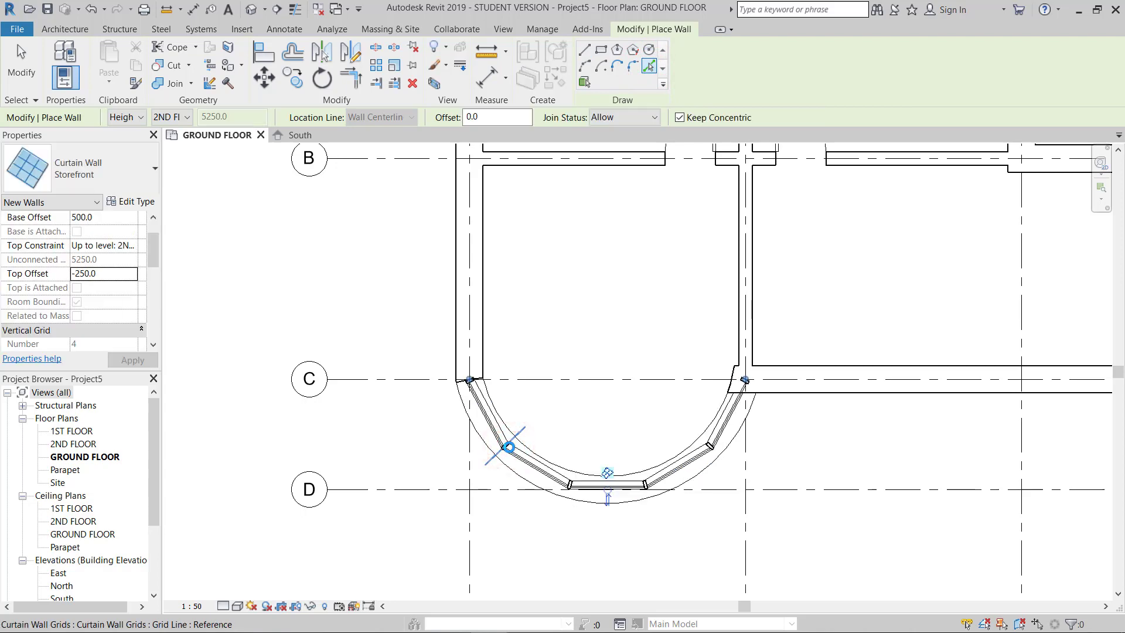
scroll(509, 447, up, 2)
scroll(589, 428, down, 4)
key(Escape)
key(Escape)
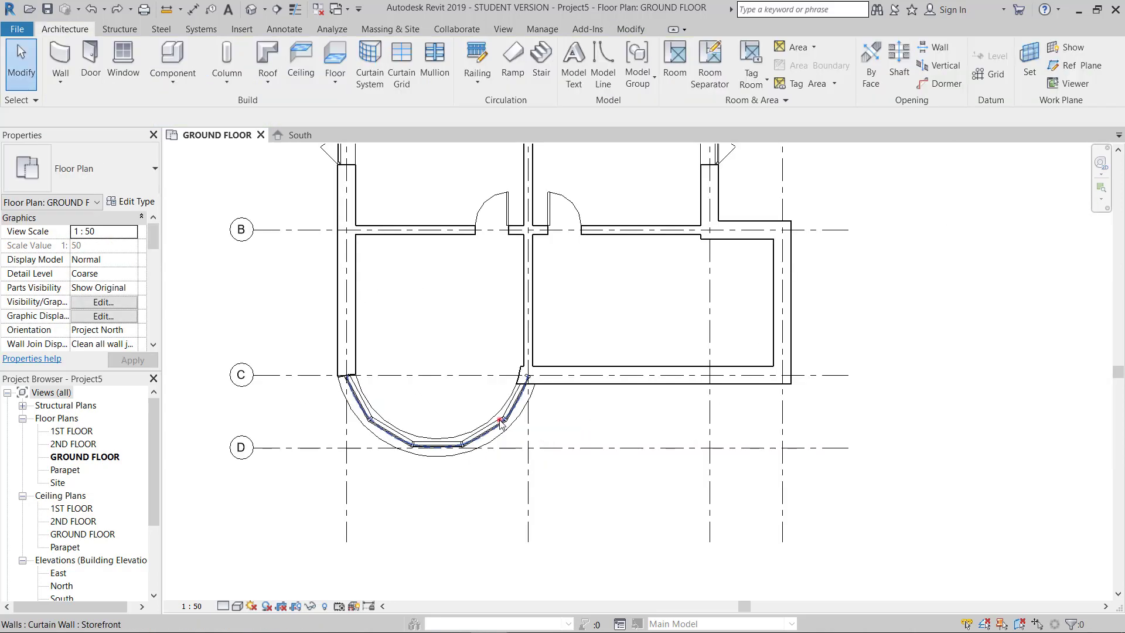
- Create a similar storefront curtain wall 1760 mm long on grid B, from the grid 3 wall's outer face to the easternmost grid
click(501, 423)
right_click(501, 425)
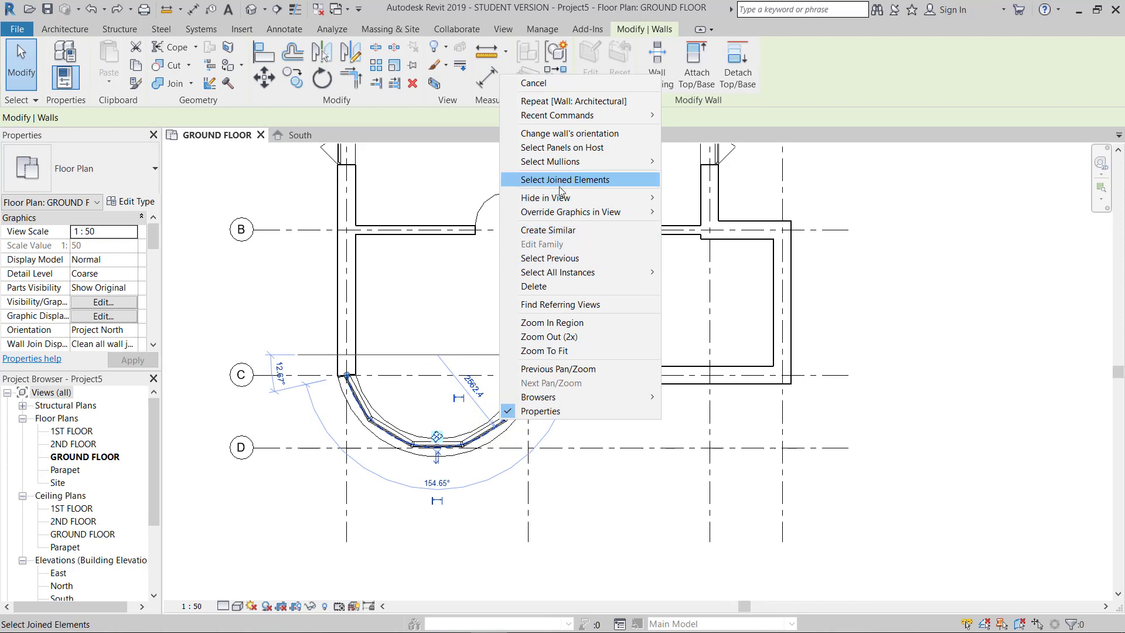
click(565, 231)
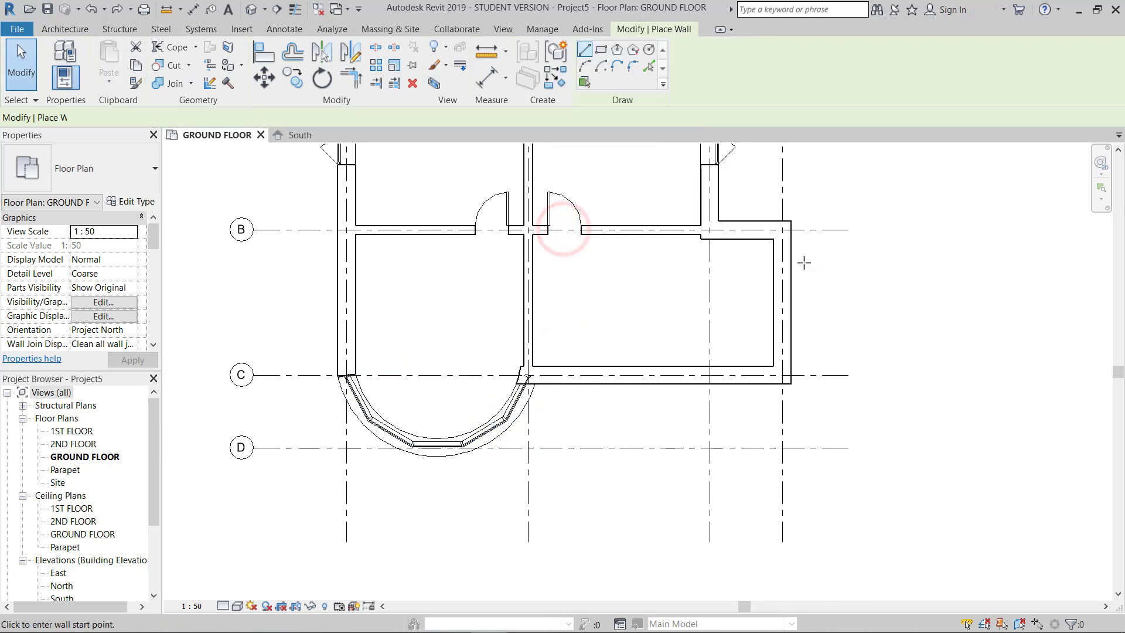
scroll(803, 265, up, 2)
middle_drag(803, 266, 802, 241)
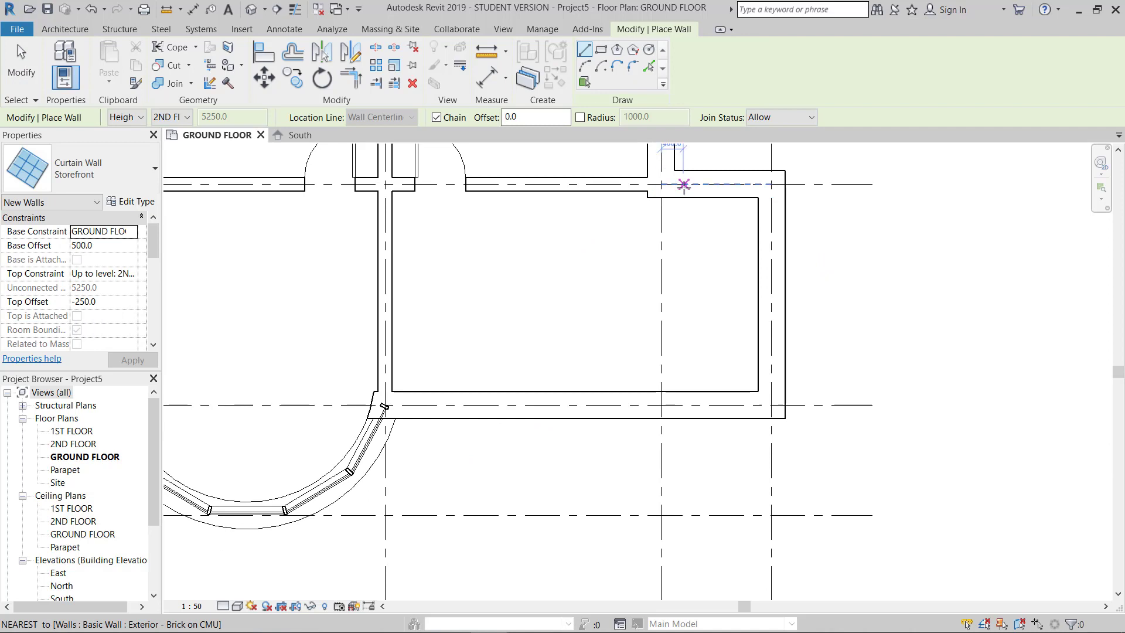
scroll(674, 169, up, 2)
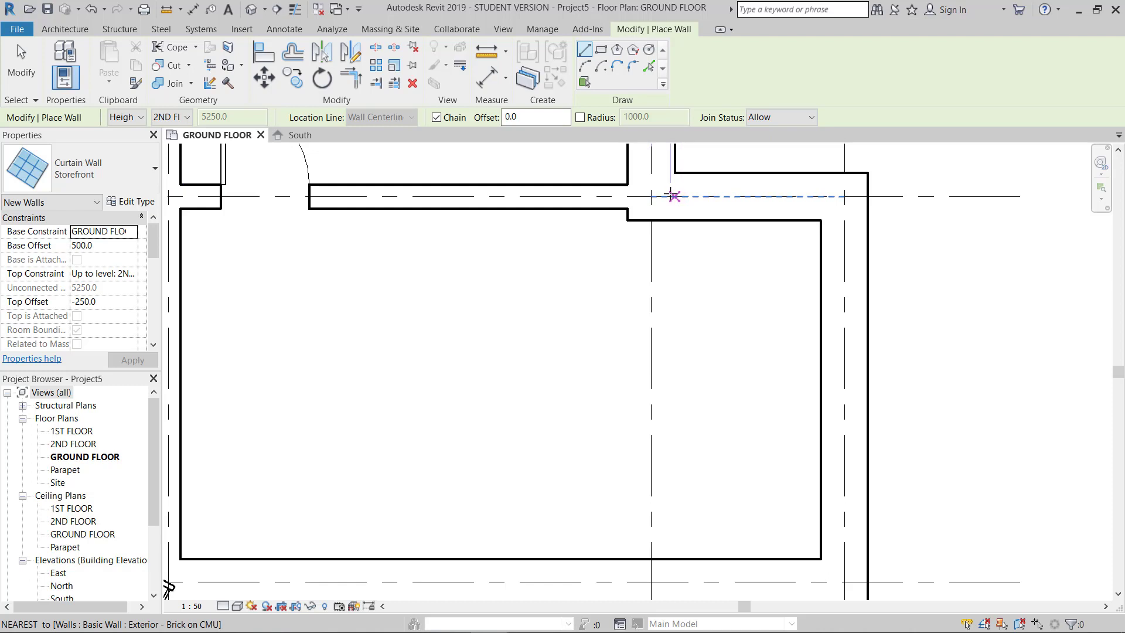
scroll(648, 246, up, 4)
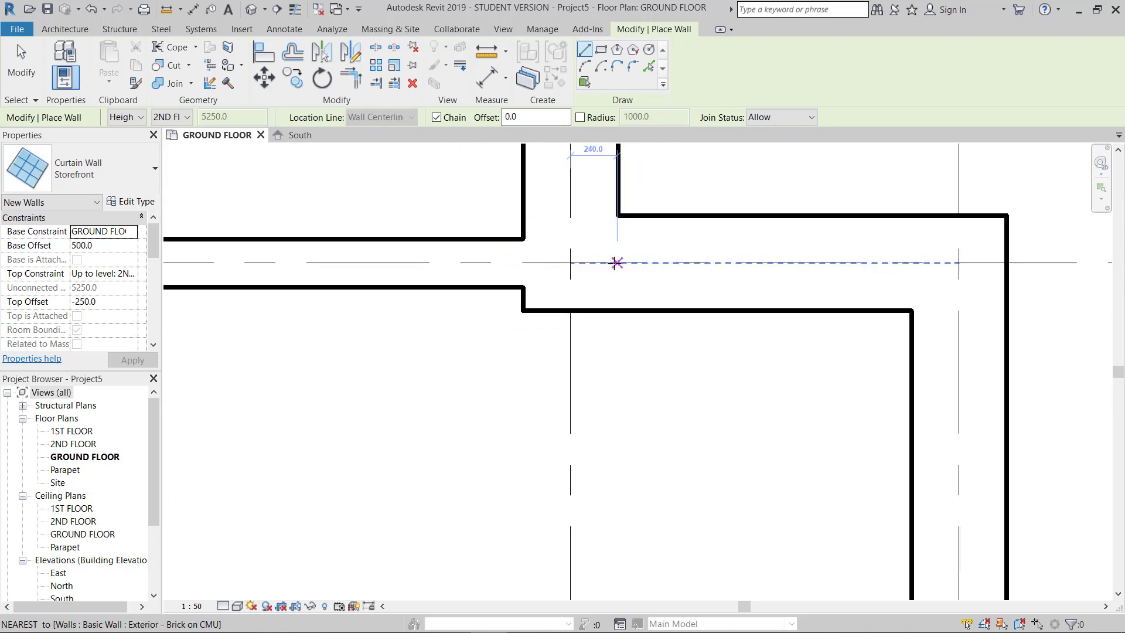
click(617, 262)
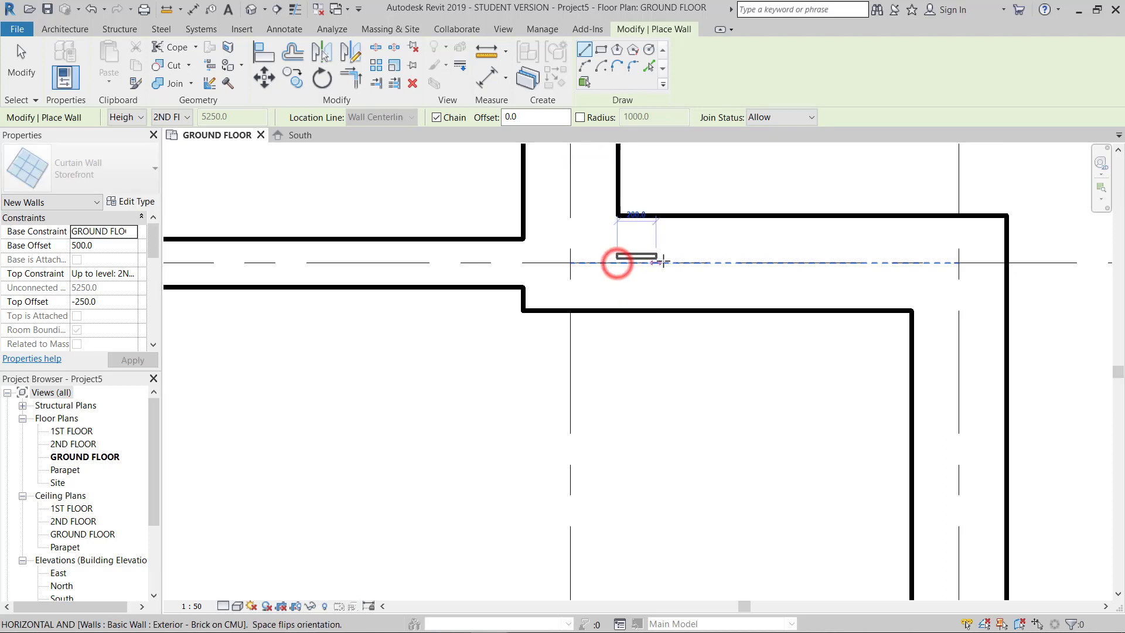
scroll(612, 259, down, 3)
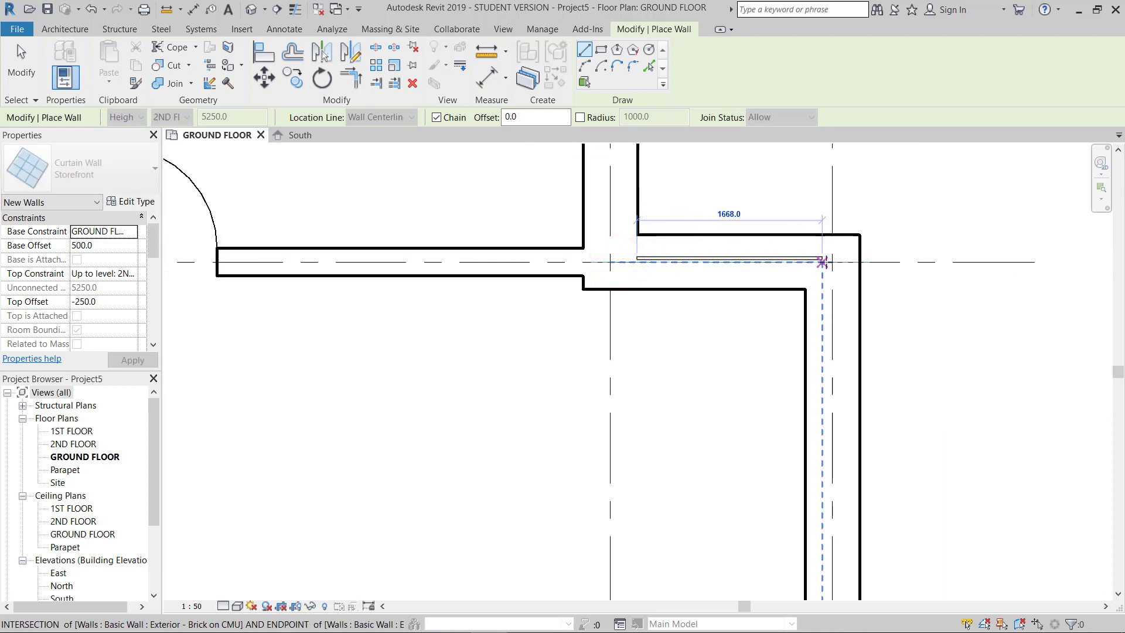
click(832, 262)
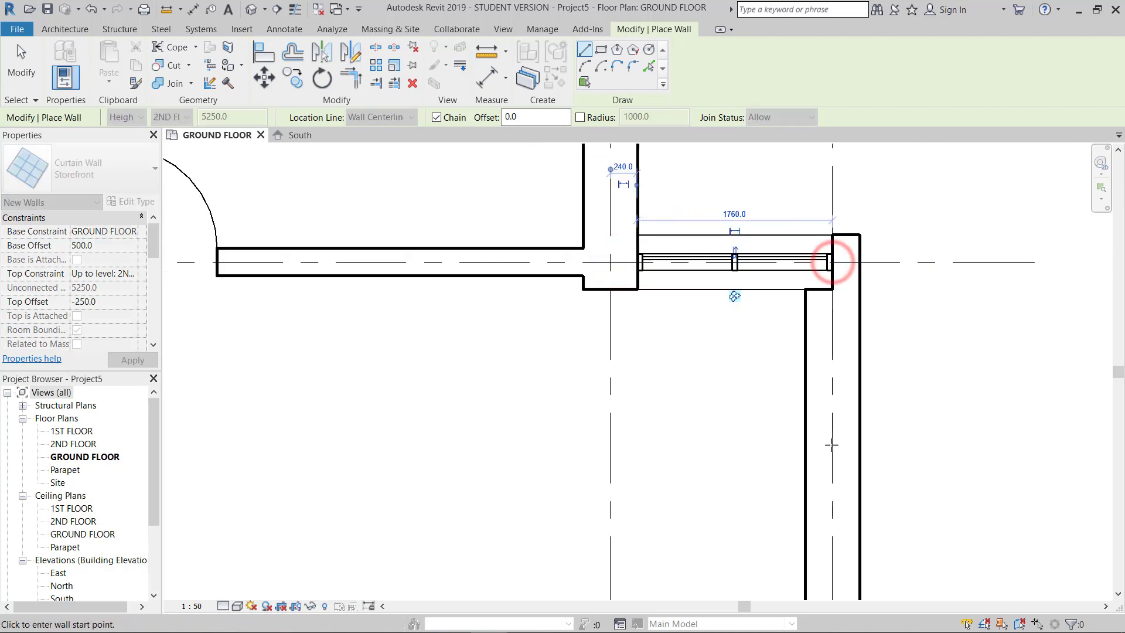
- Draw a 4000 mm storefront curtain wall inside the easternmost exterior wall, from grid B to grid C
scroll(833, 264, up, 2)
click(822, 236)
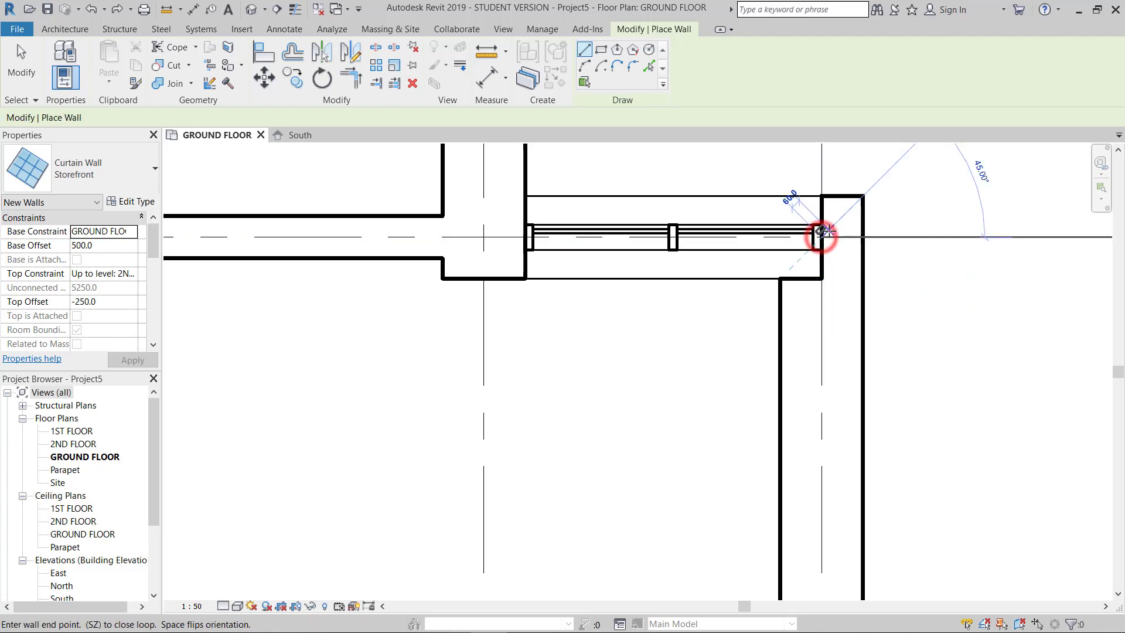
middle_drag(841, 502, 826, 417)
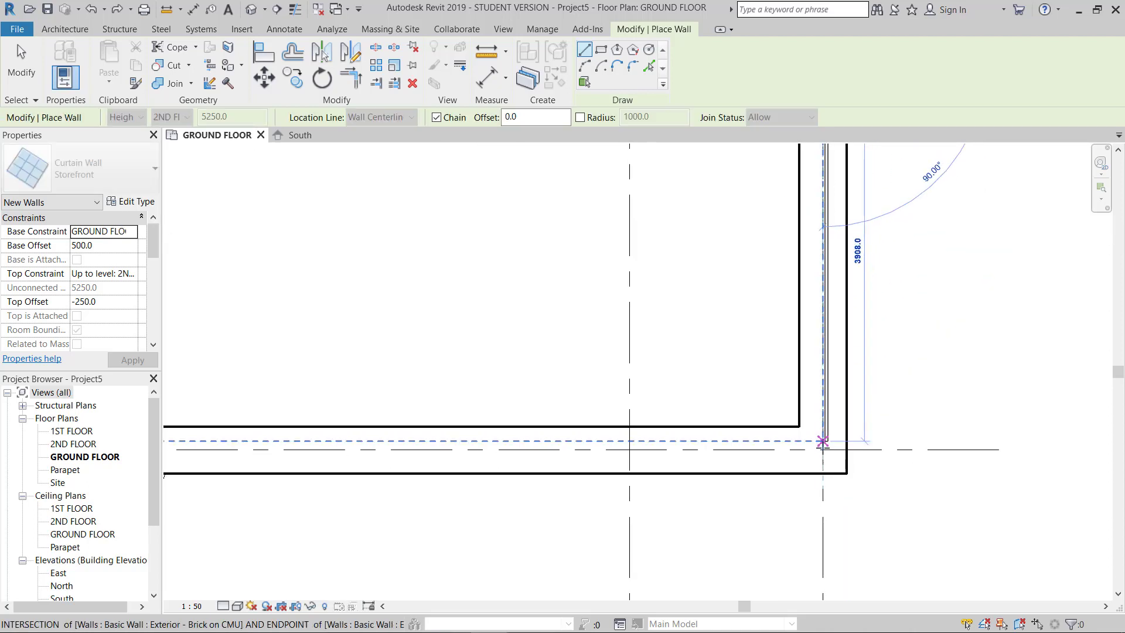
click(823, 449)
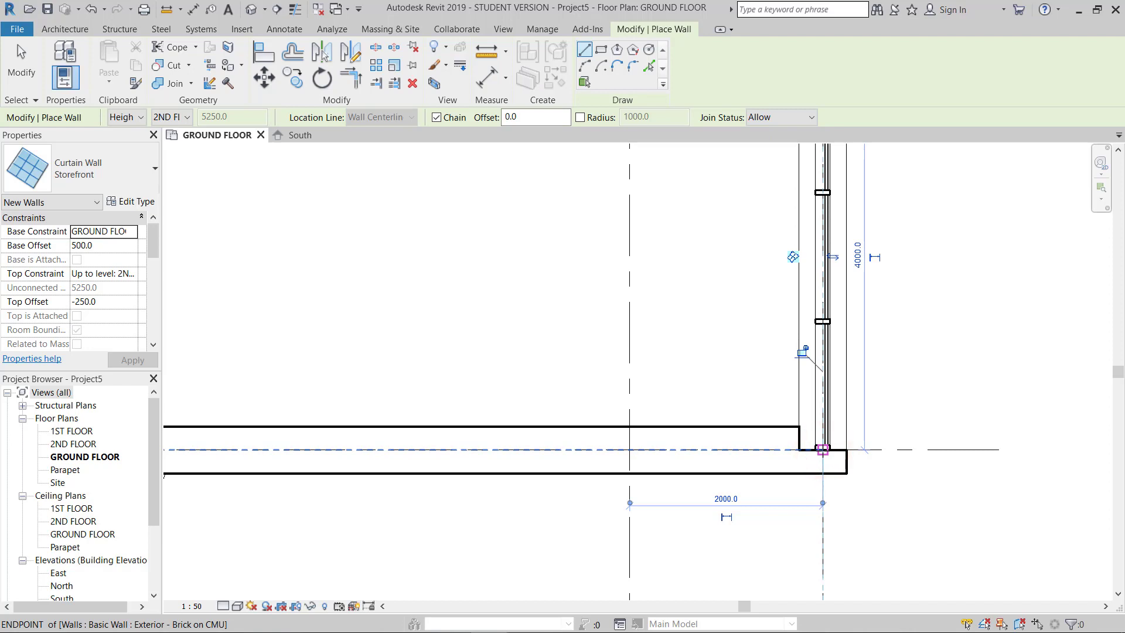
- Continue the storefront curtain wall 5300 mm westward along grid C from the southeast corner and finish placing walls
middle_drag(464, 472, 709, 469)
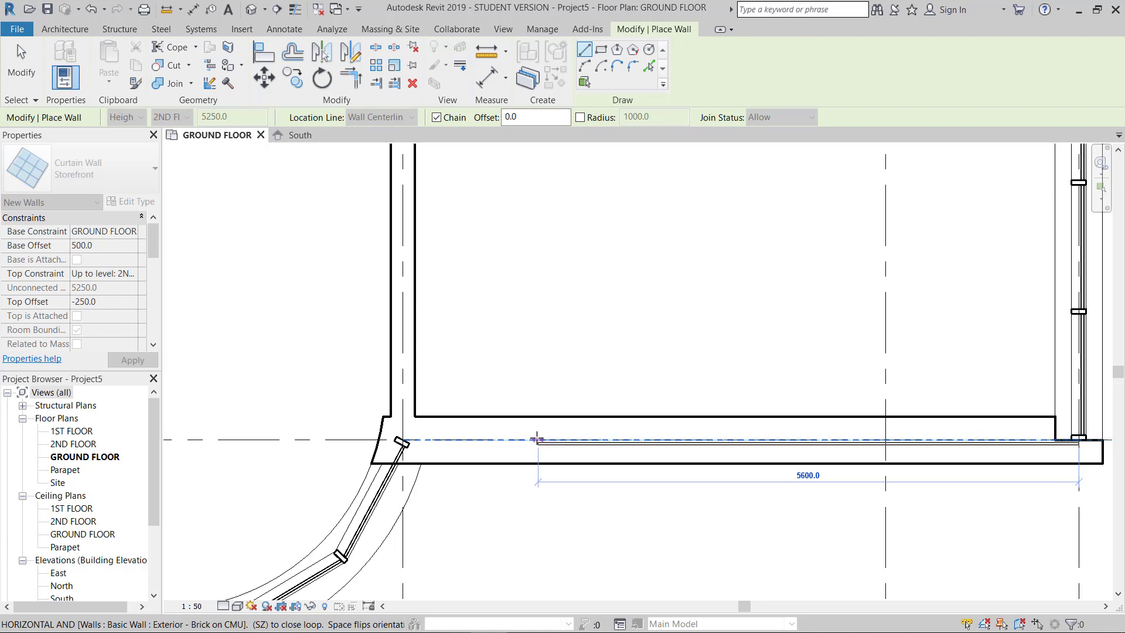
click(567, 440)
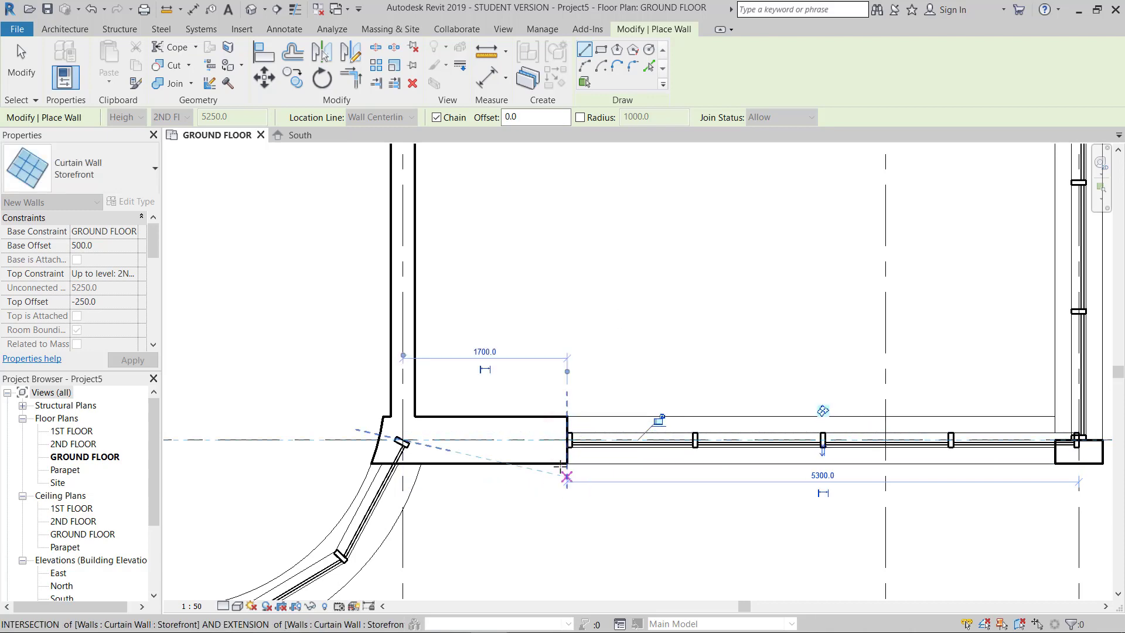
key(Escape)
key(Escape)
- Open the default 3D view and examine the storefront curtain walls embedded in the ground floor's exterior walls
key(z)
key(f)
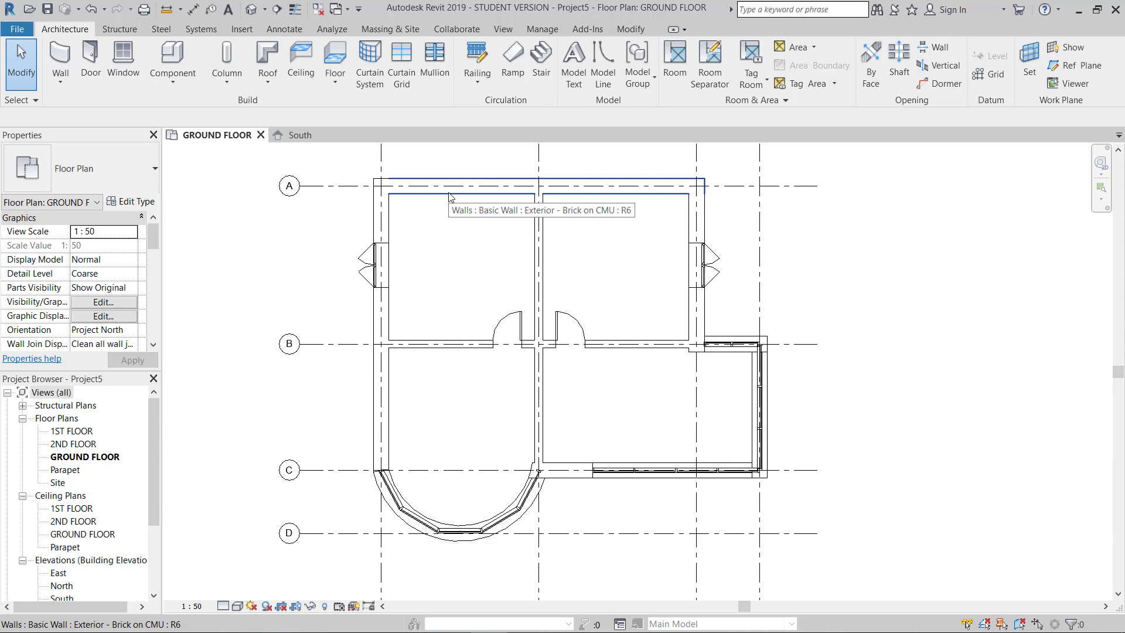
key(Tab)
click(444, 231)
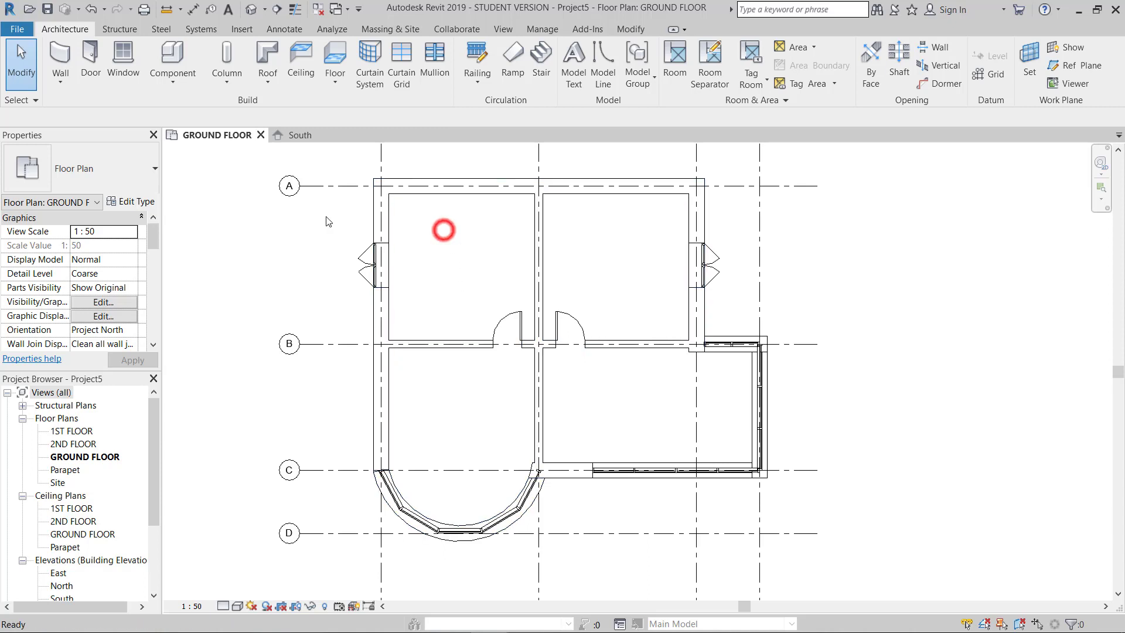
click(250, 12)
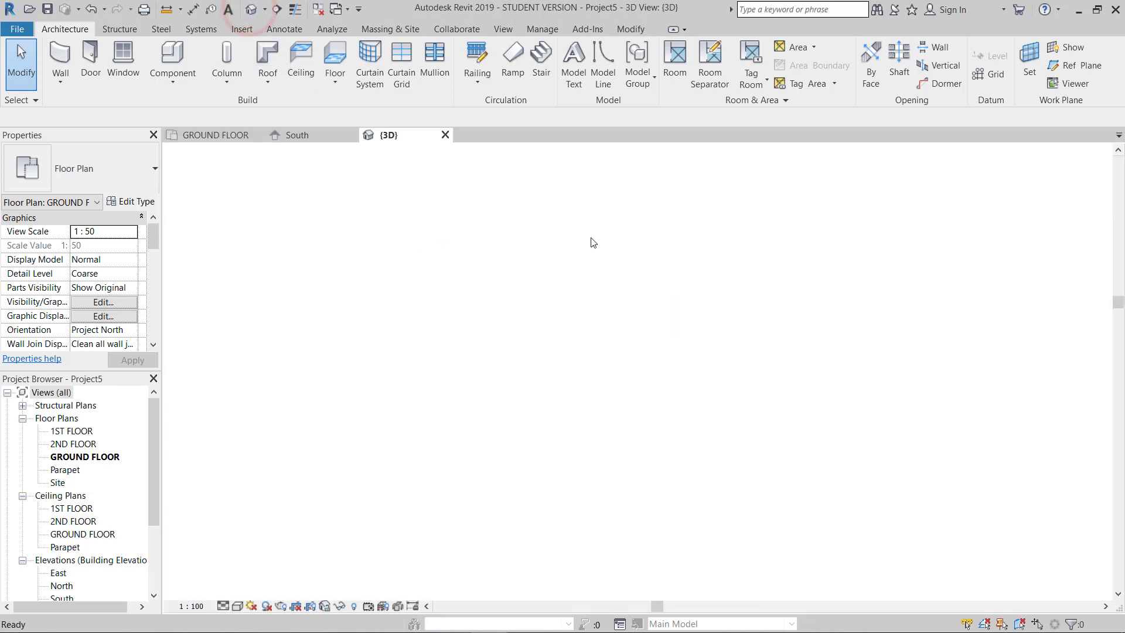
scroll(596, 382, up, 3)
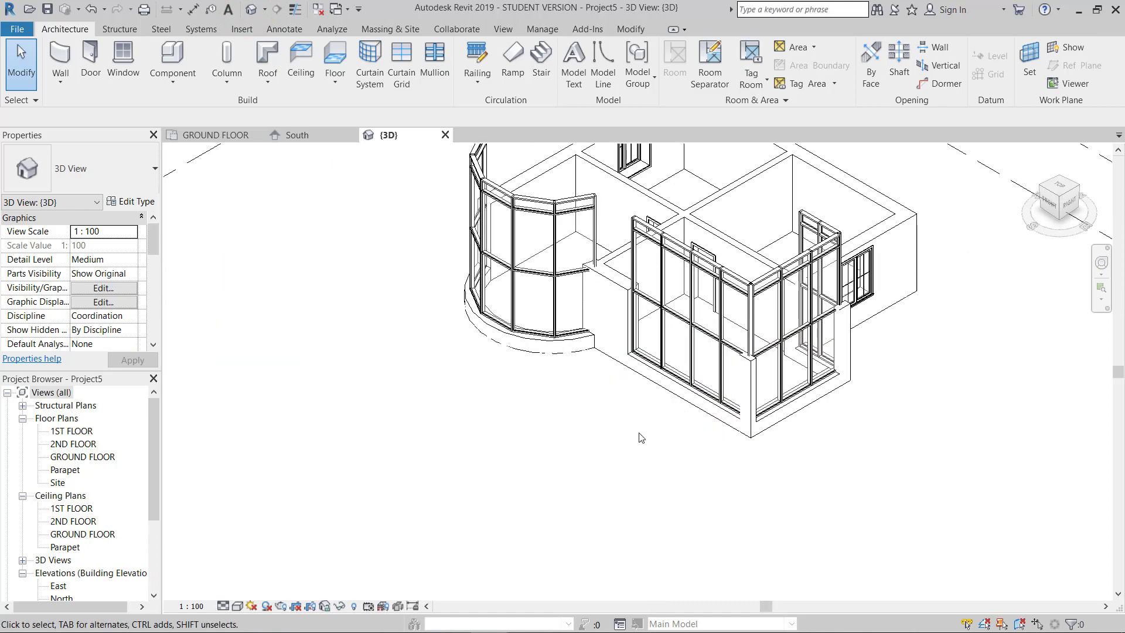
scroll(534, 392, up, 2)
scroll(534, 392, down, 5)
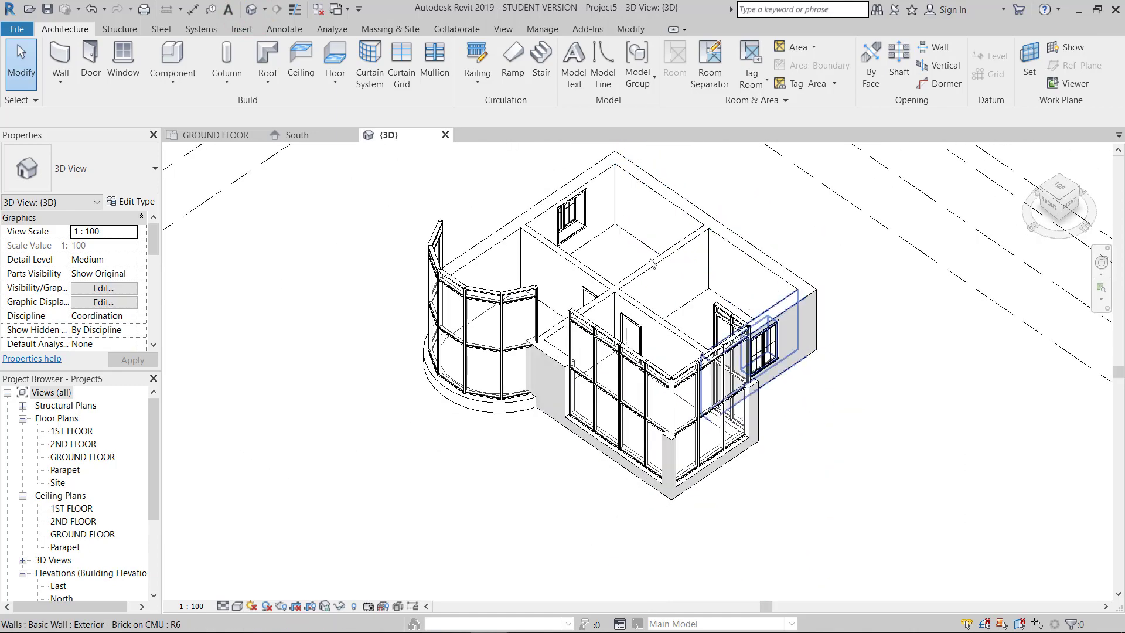
- Raise the top constraint of the entire exterior wall chain and the interior partition walls up to level 2ND FLOOR
scroll(694, 299, up, 3)
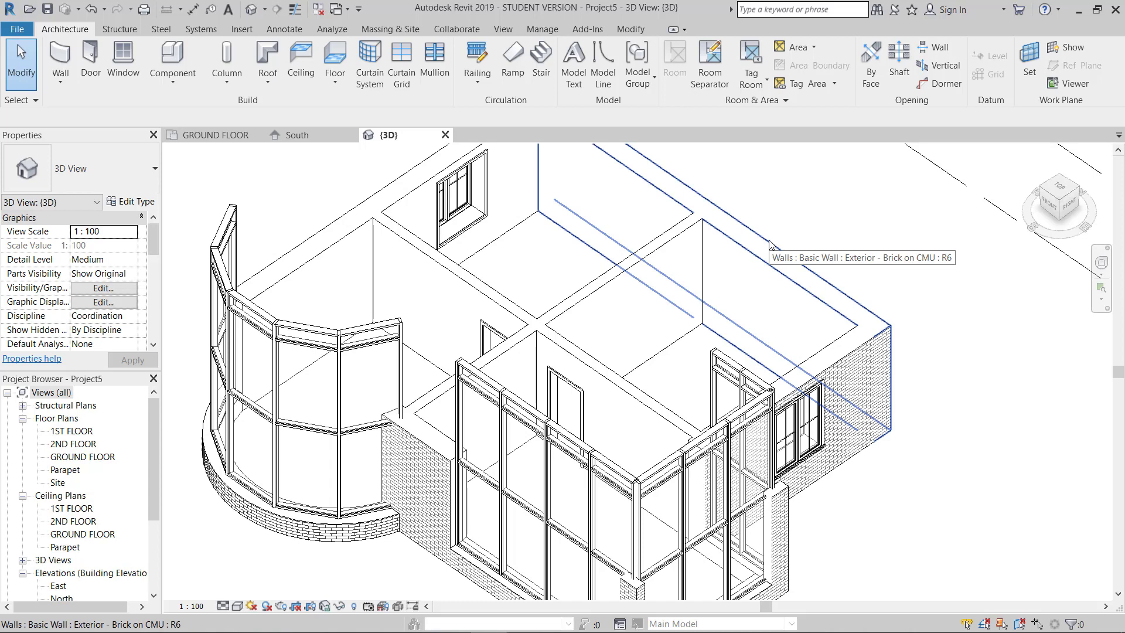
scroll(756, 245, down, 2)
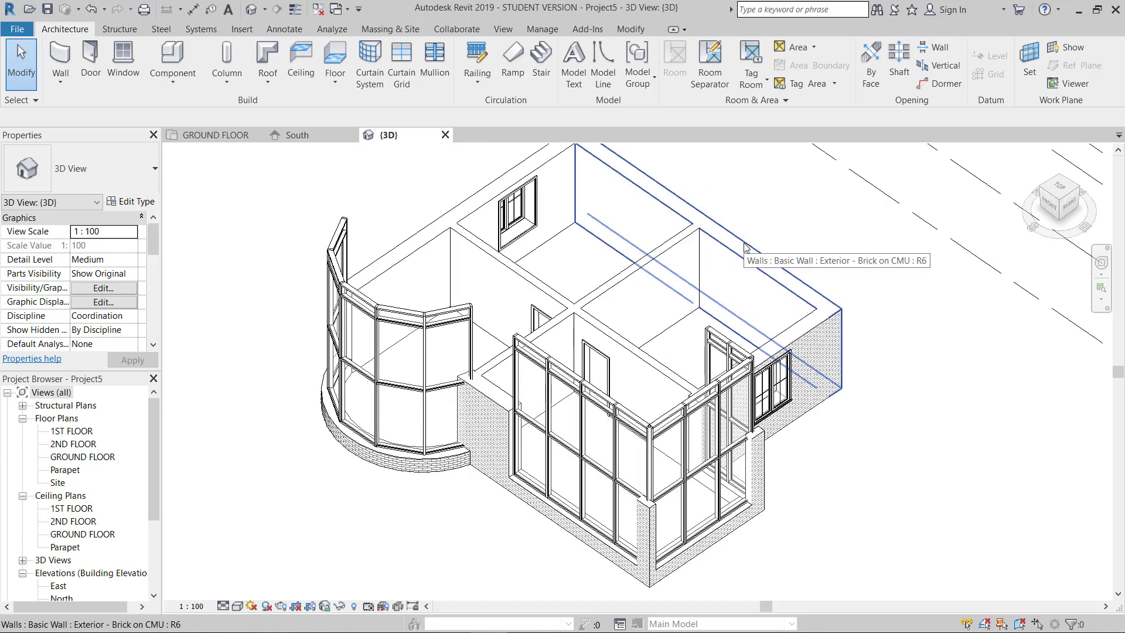
key(Tab)
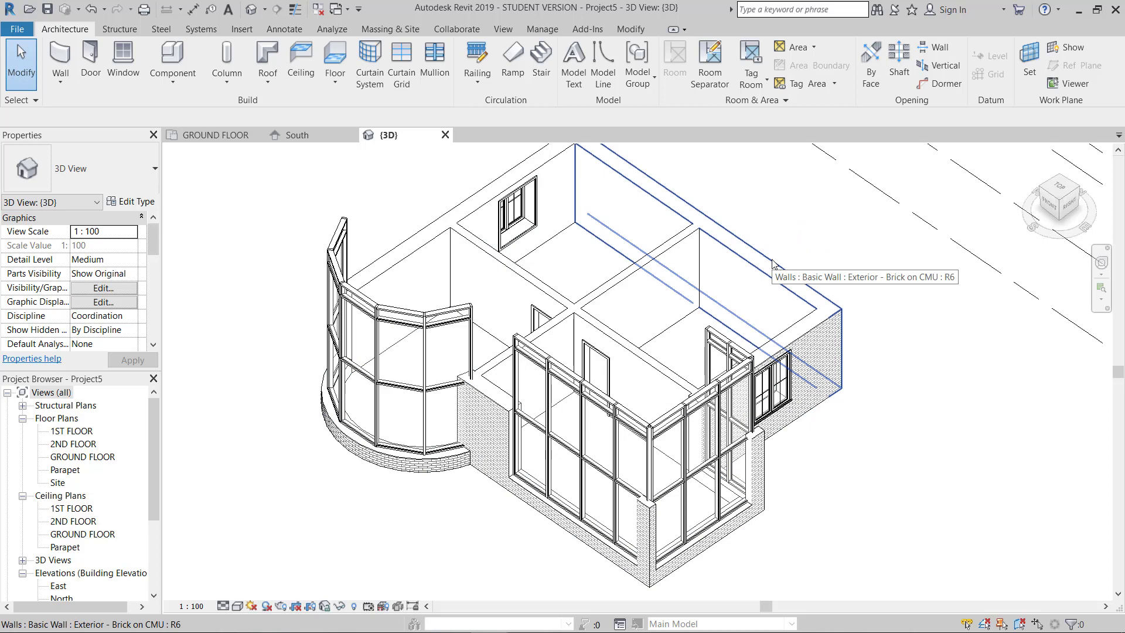
middle_drag(773, 264, 756, 275)
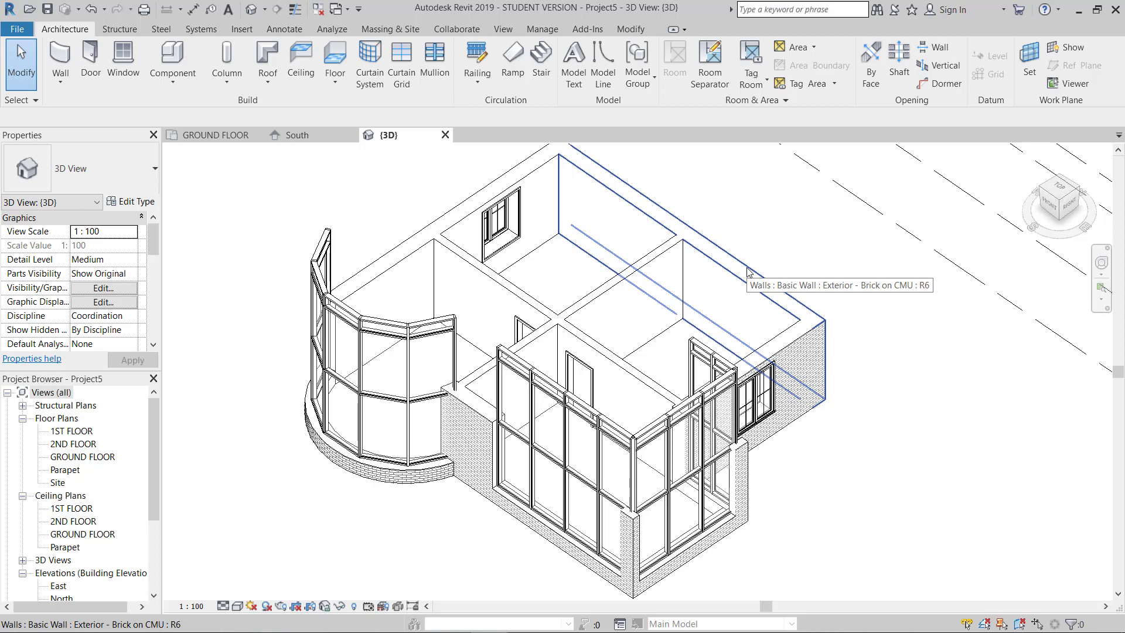
key(Tab)
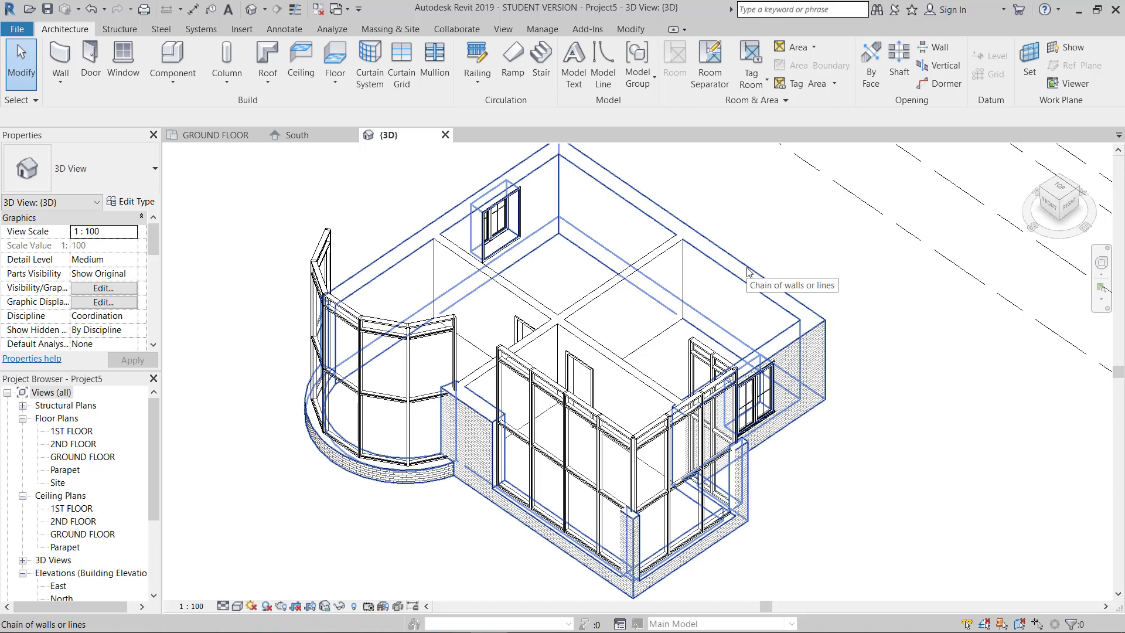
click(749, 272)
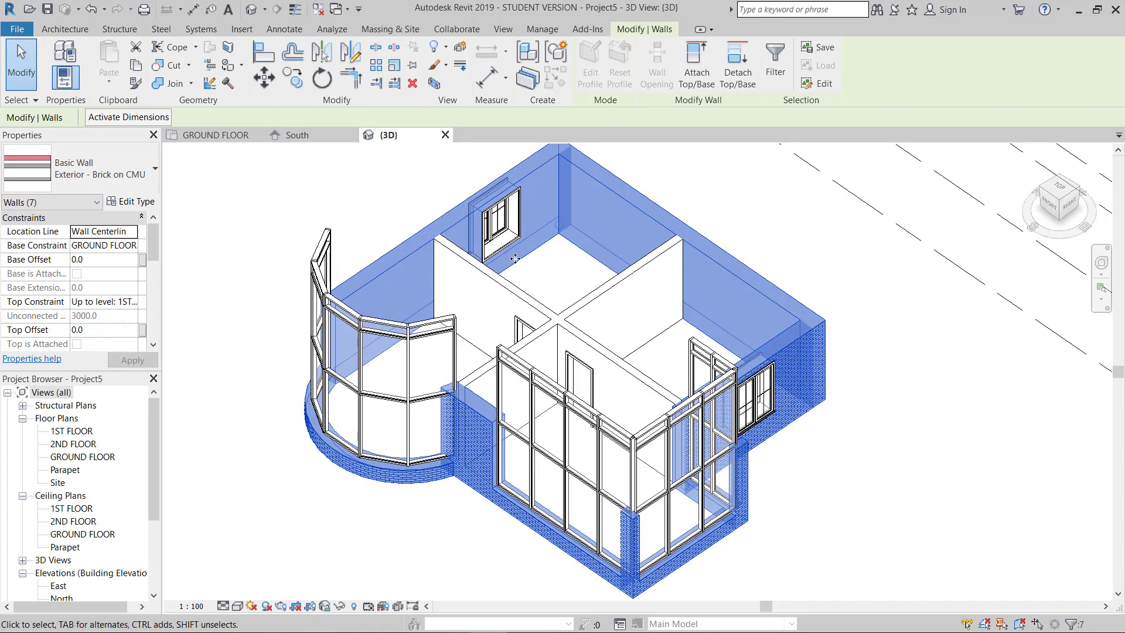
ctrl+click(535, 302)
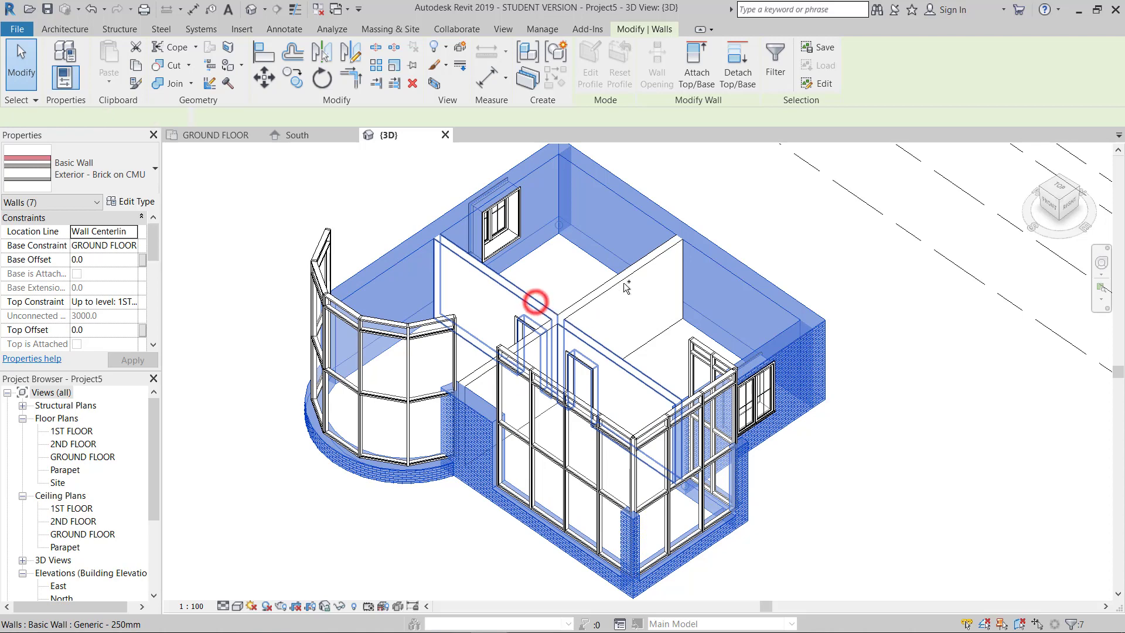
ctrl+click(613, 284)
ctrl+click(613, 284)
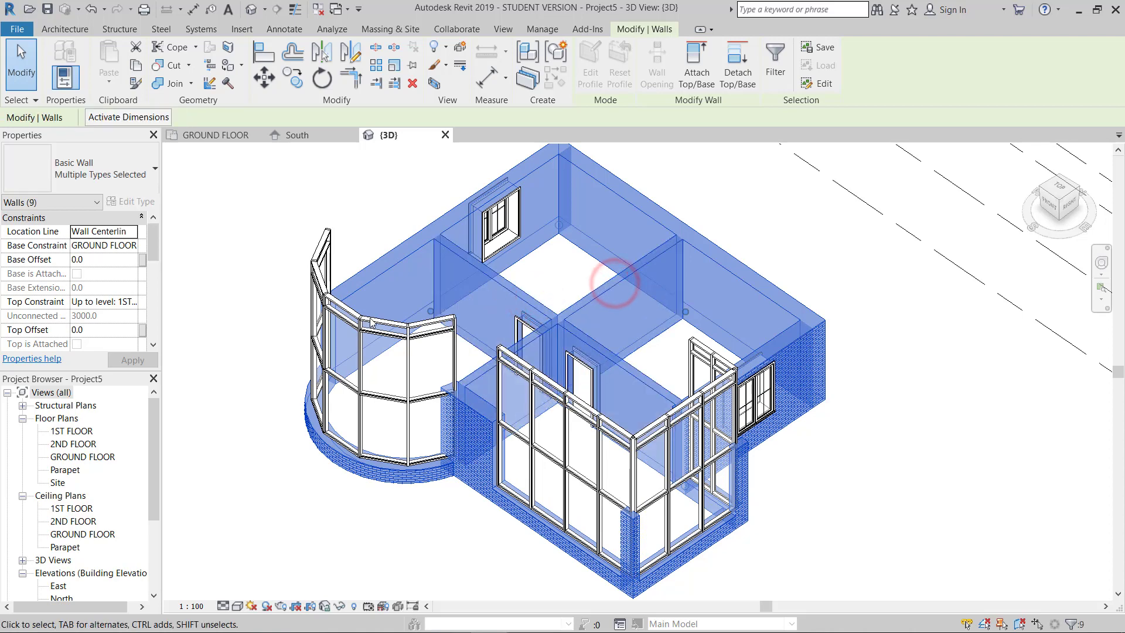
click(134, 304)
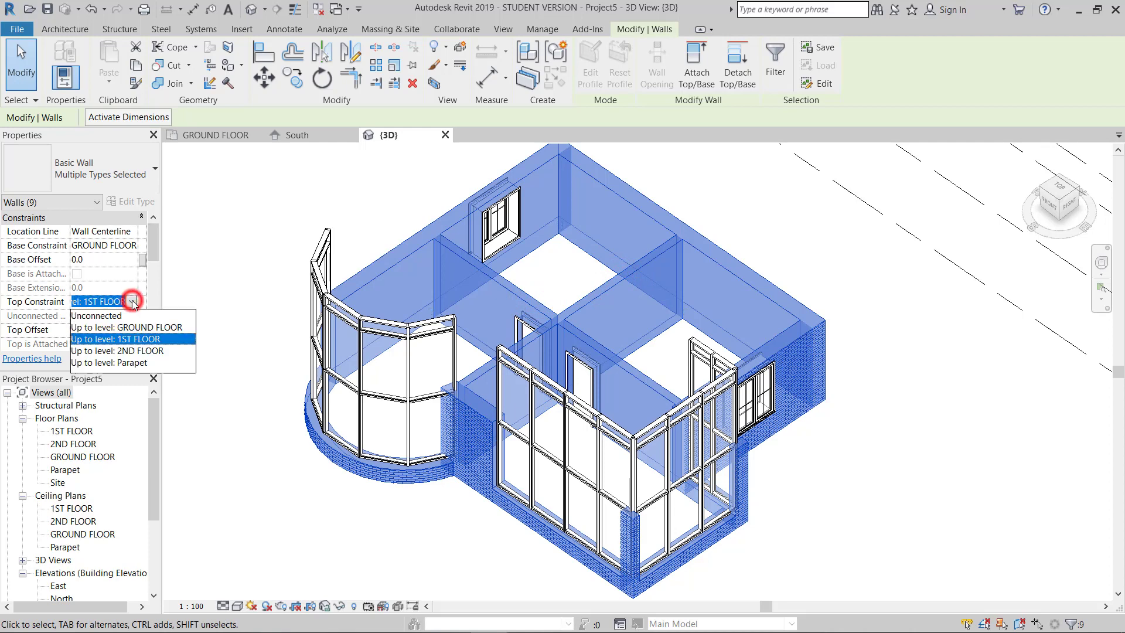
click(138, 351)
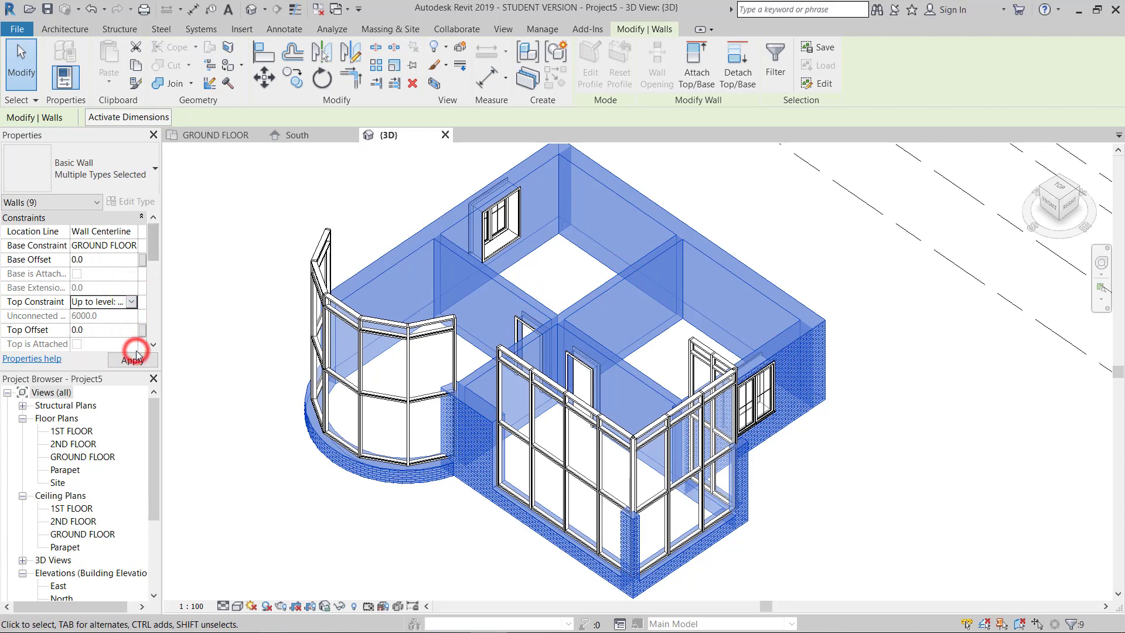
click(132, 359)
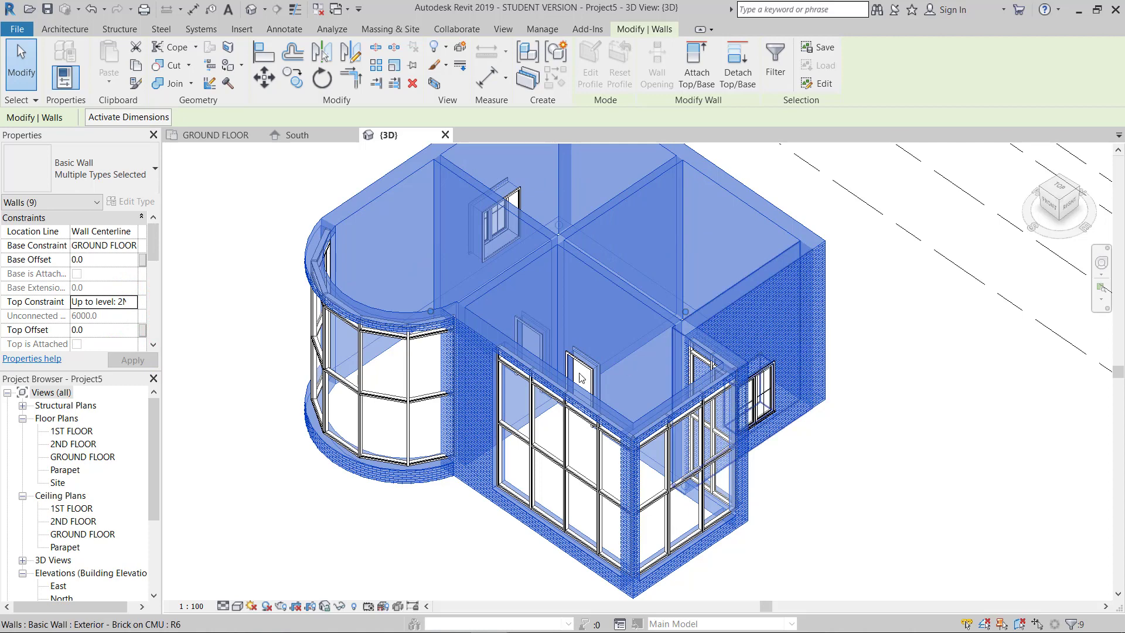
middle_drag(811, 287, 806, 306)
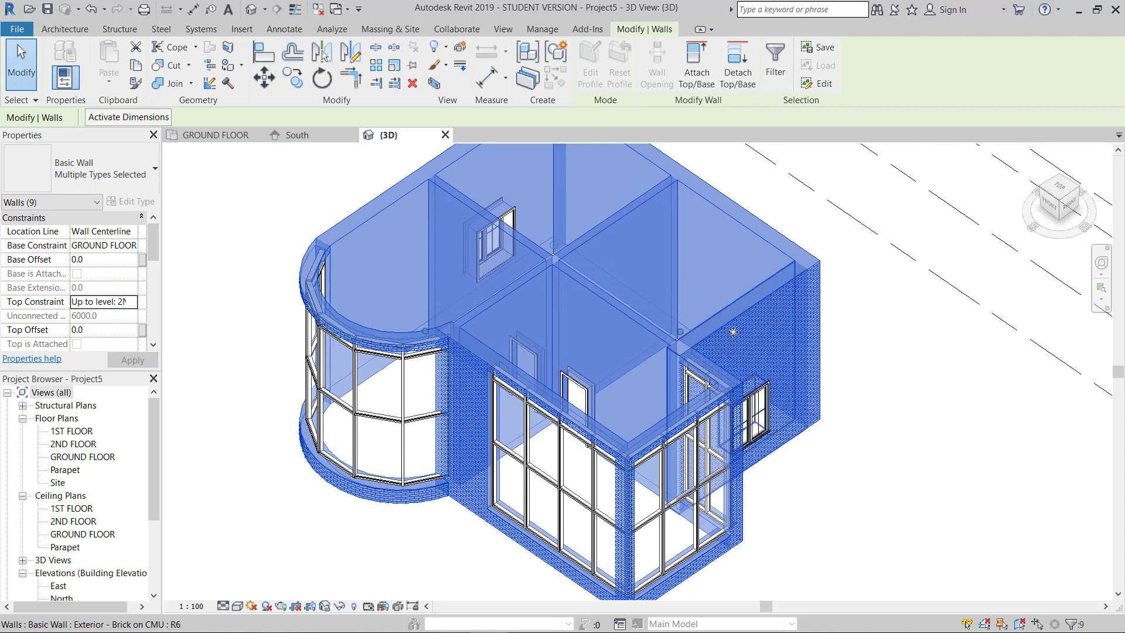
key(Escape)
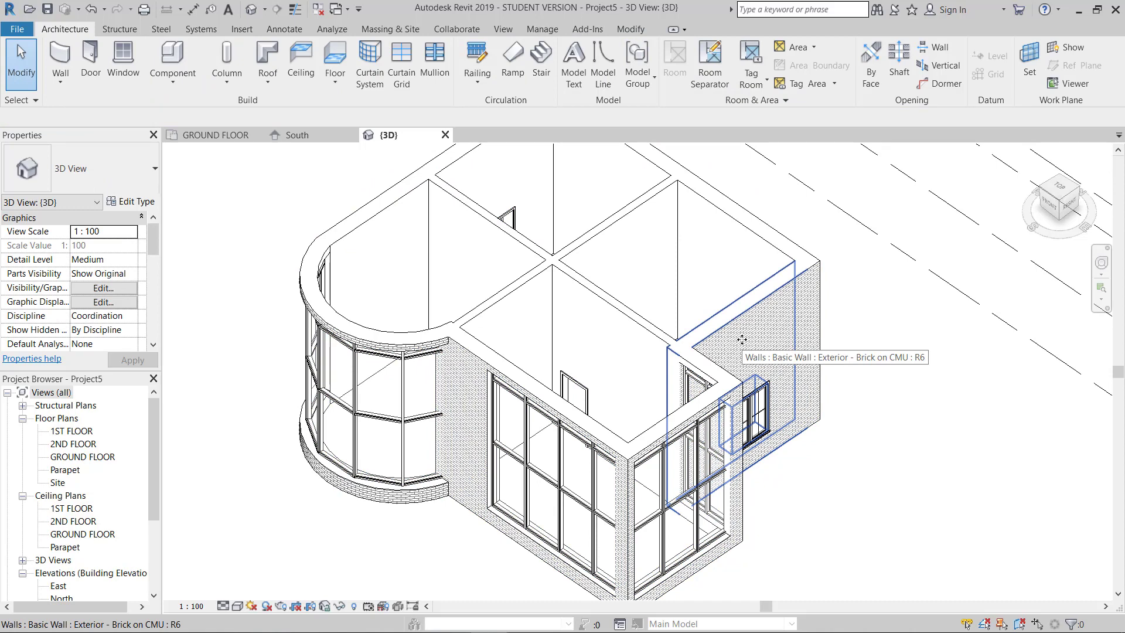
scroll(742, 340, down, 5)
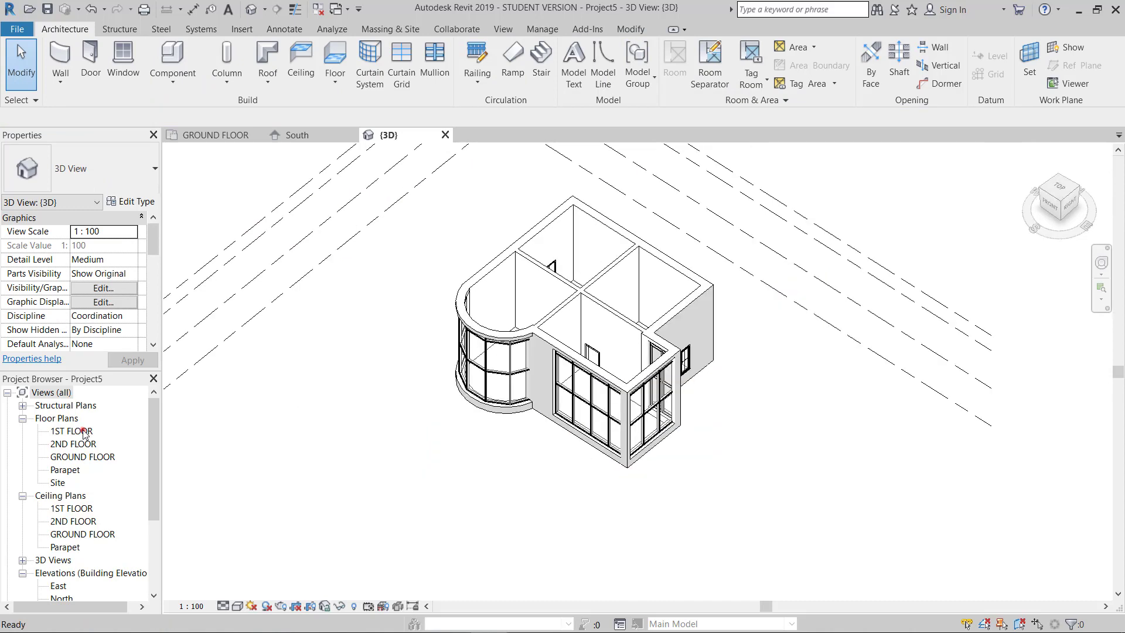
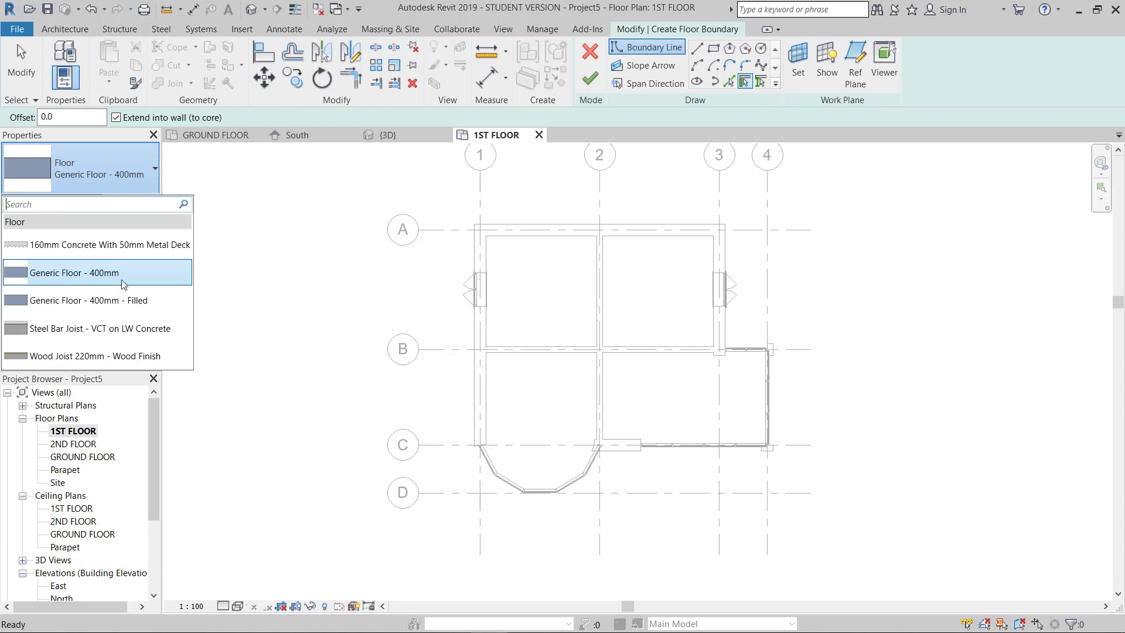
- Duplicate the Generic Floor - 400mm type as 250 Concrete Slab for the first-floor slab
click(124, 265)
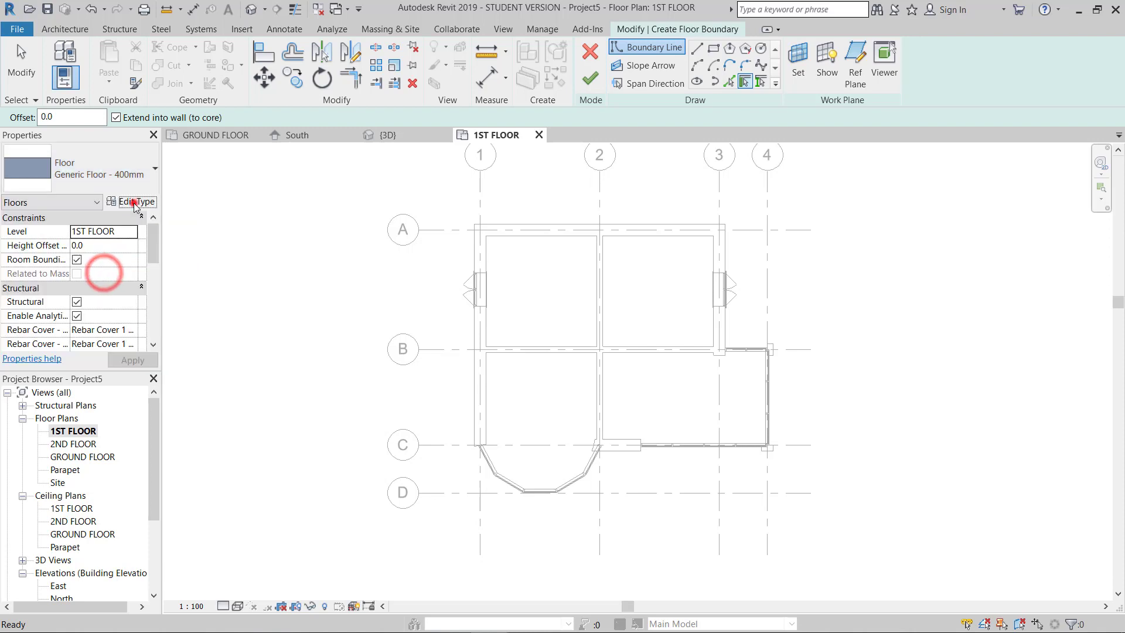
click(133, 202)
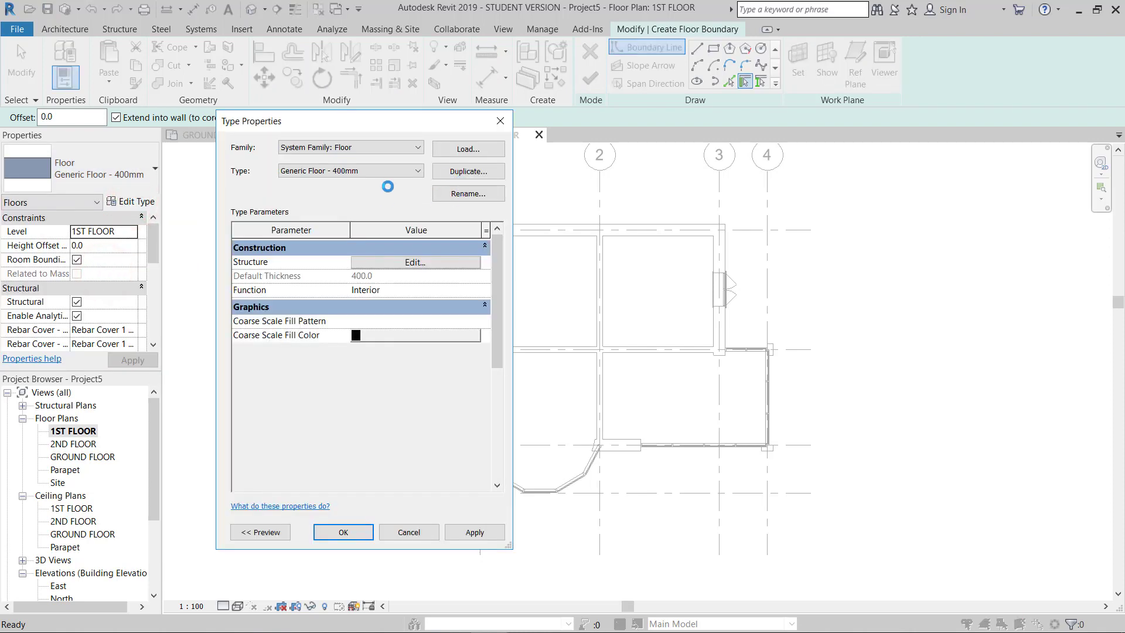
click(447, 171)
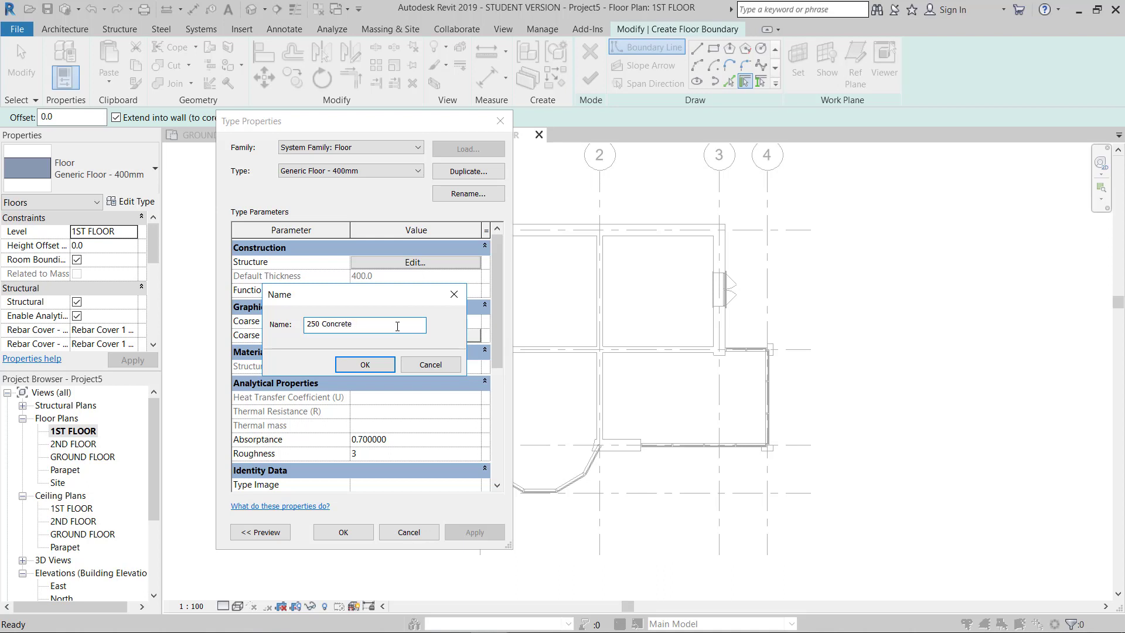
key(Return)
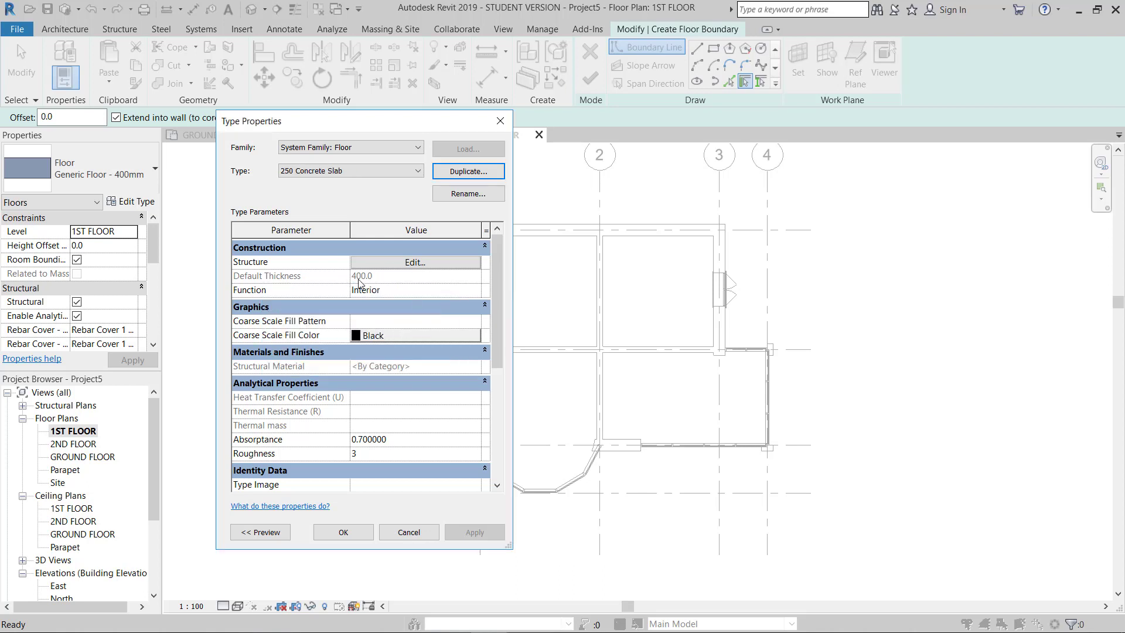
- Set the structure layer of the 250 Concrete Slab type to 250 mm thick and accept the type properties
click(387, 268)
click(372, 273)
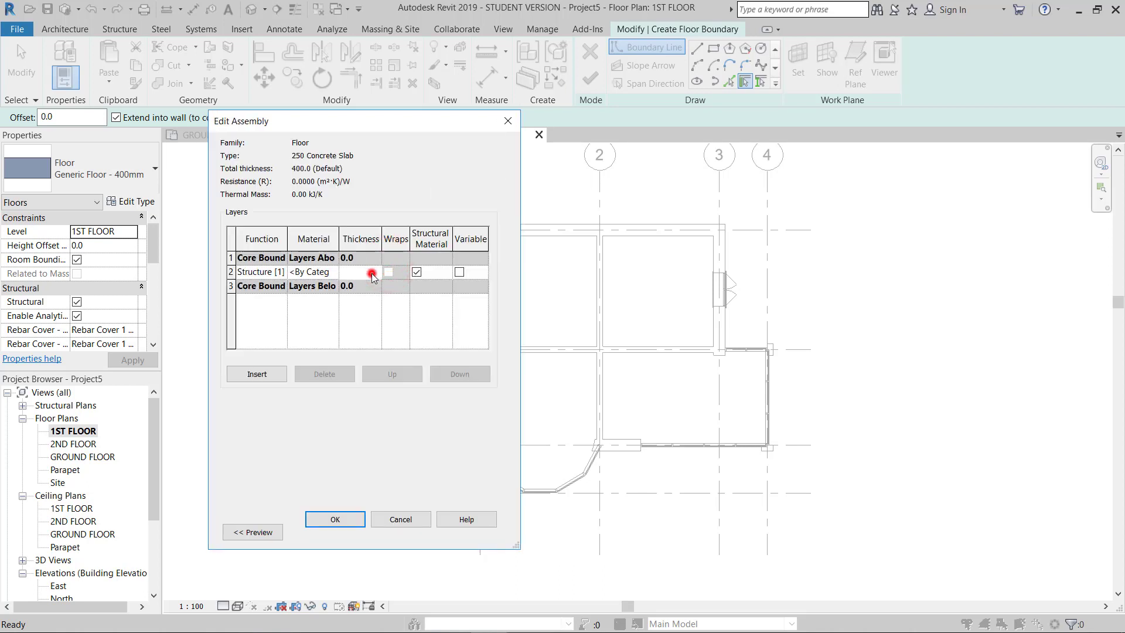
text(250)
click(332, 520)
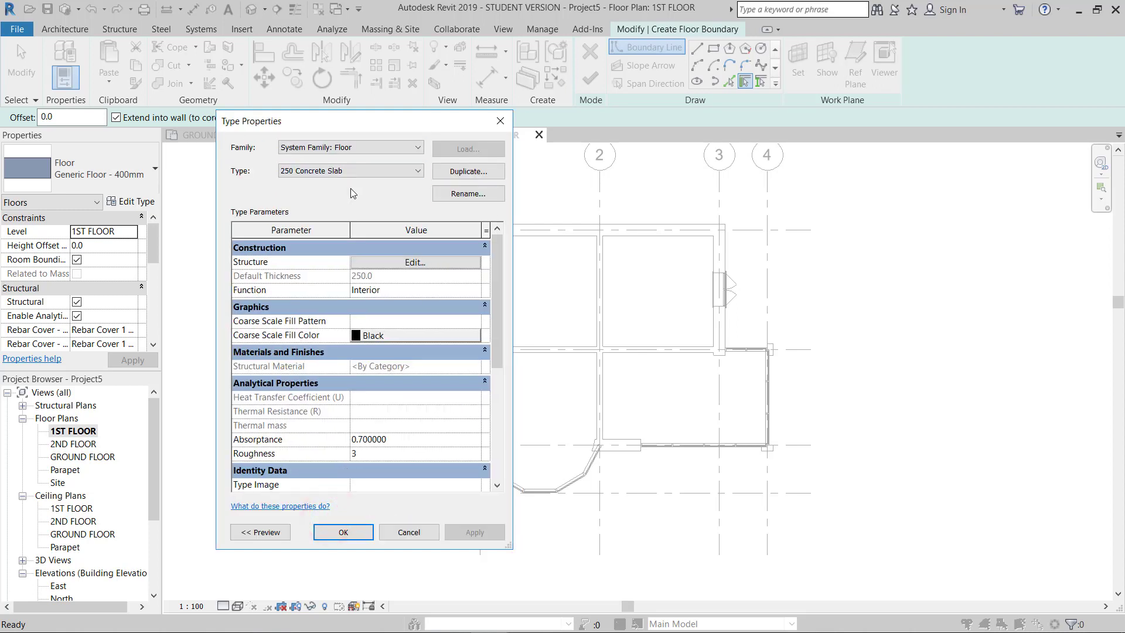
click(342, 534)
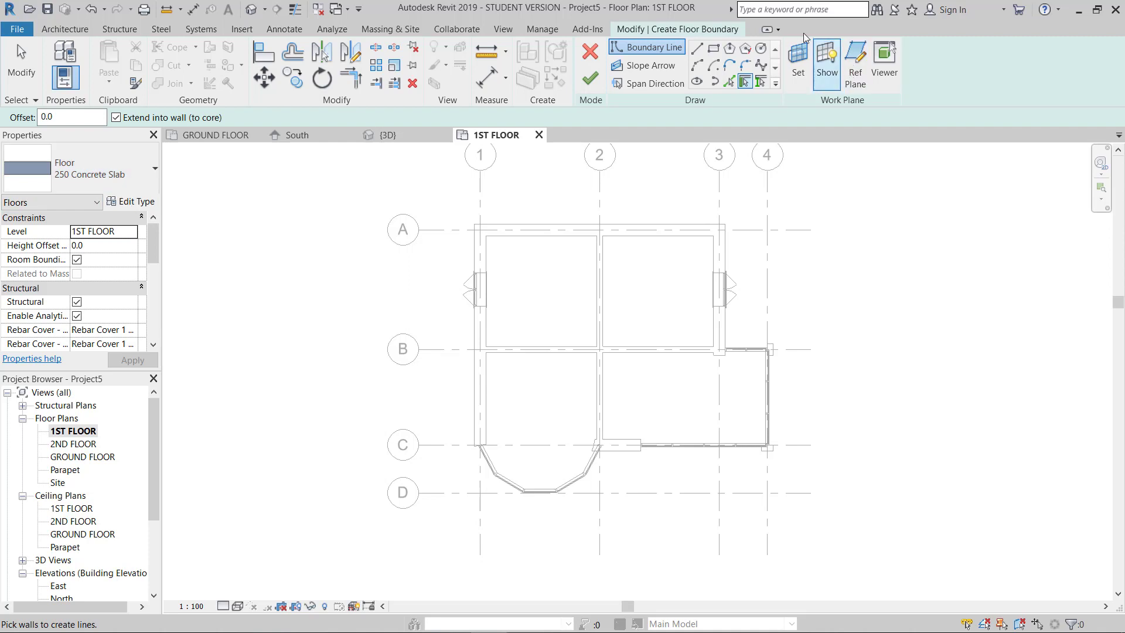
- Create slab boundary lines from the outer wall faces along grids 1, A and 3 using Pick Lines
click(713, 48)
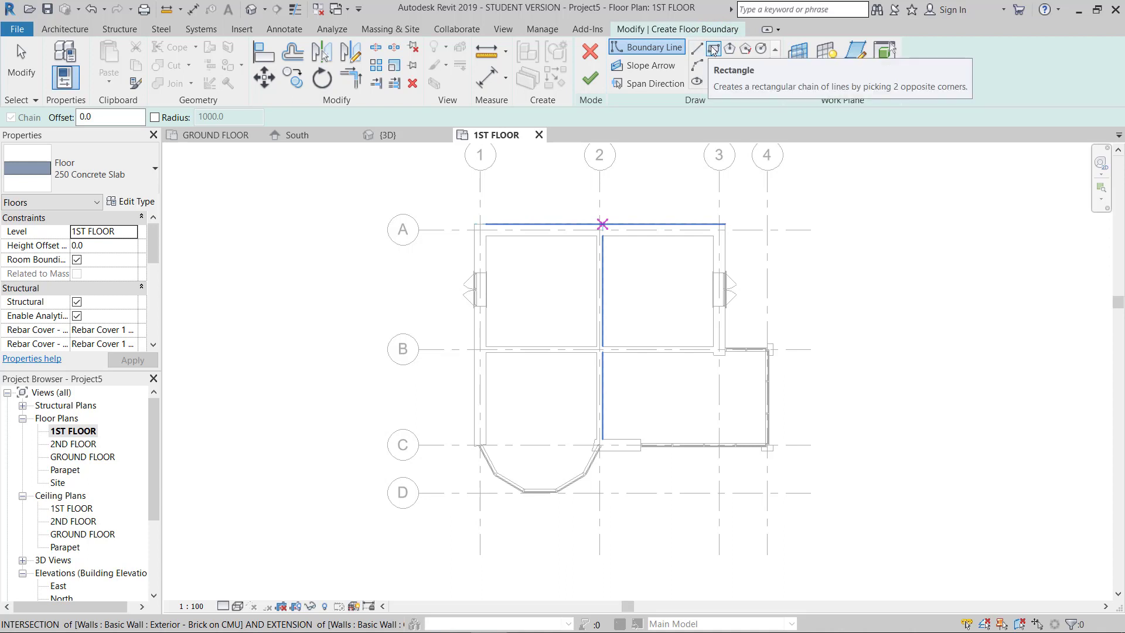
click(728, 82)
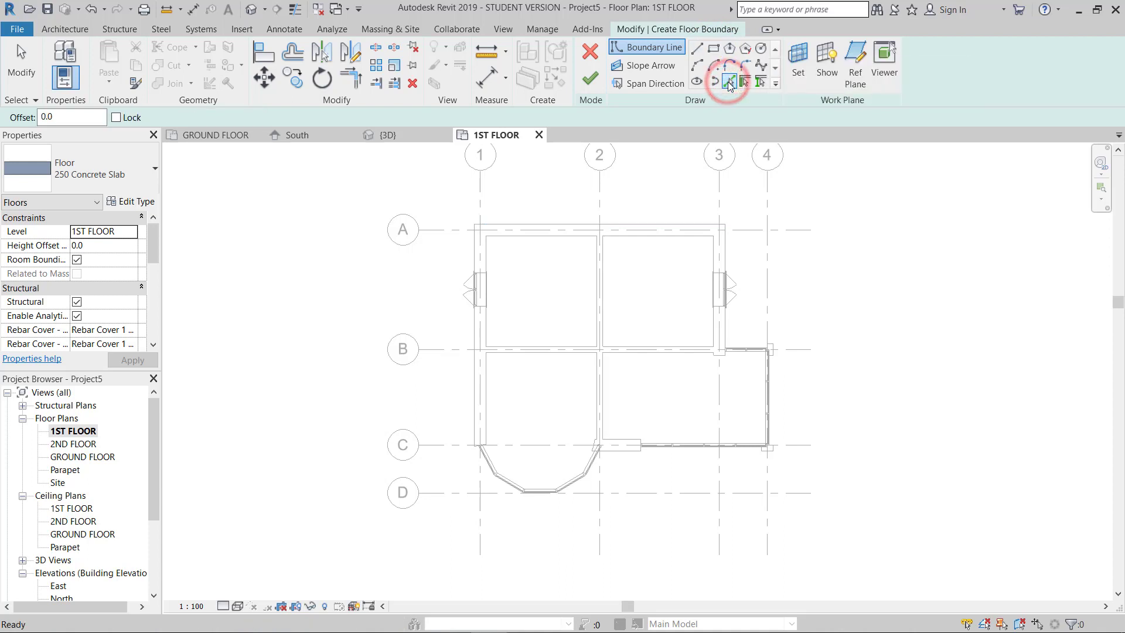
click(473, 251)
click(523, 224)
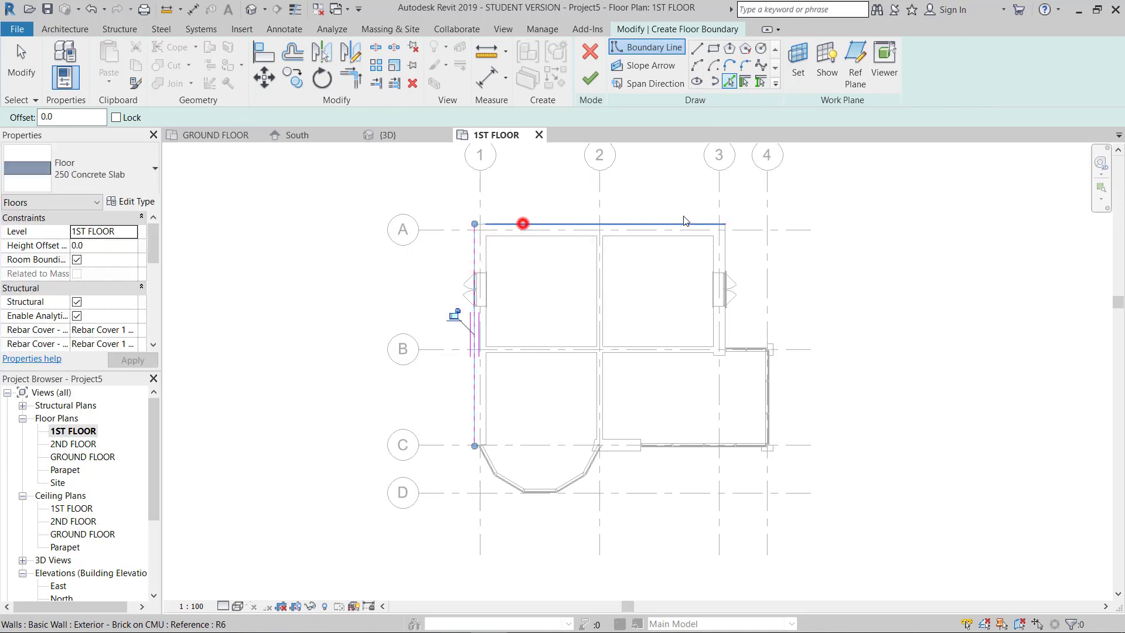
click(727, 263)
- Add slab boundary lines along the outer faces of the projecting room's walls at grids B, 4 and C
scroll(753, 399, up, 3)
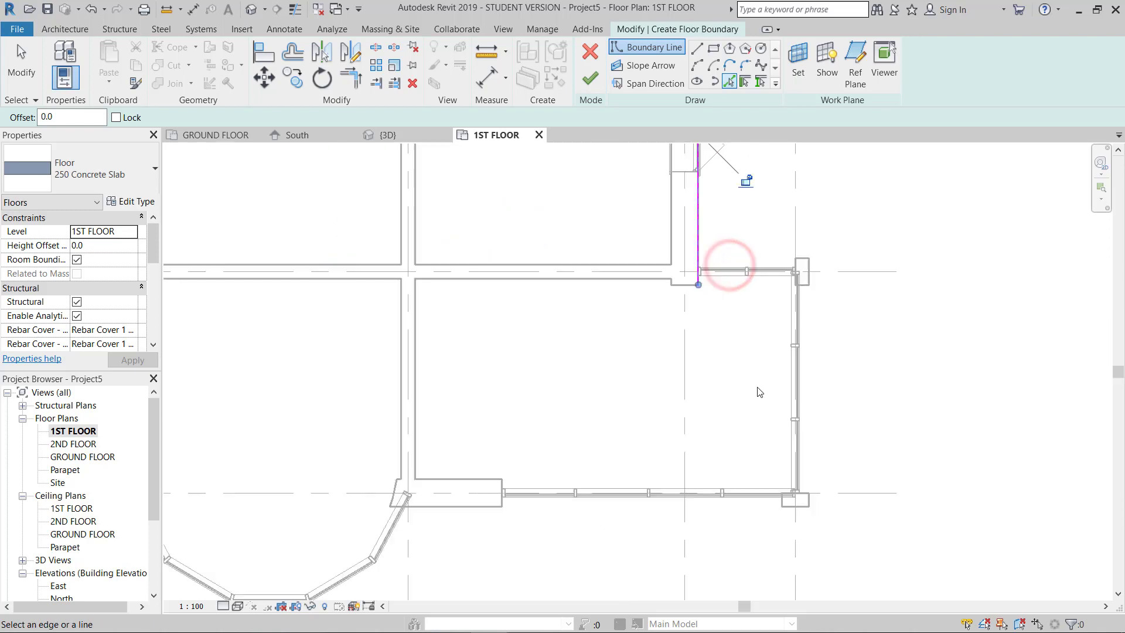
scroll(759, 392, up, 3)
scroll(854, 356, up, 1)
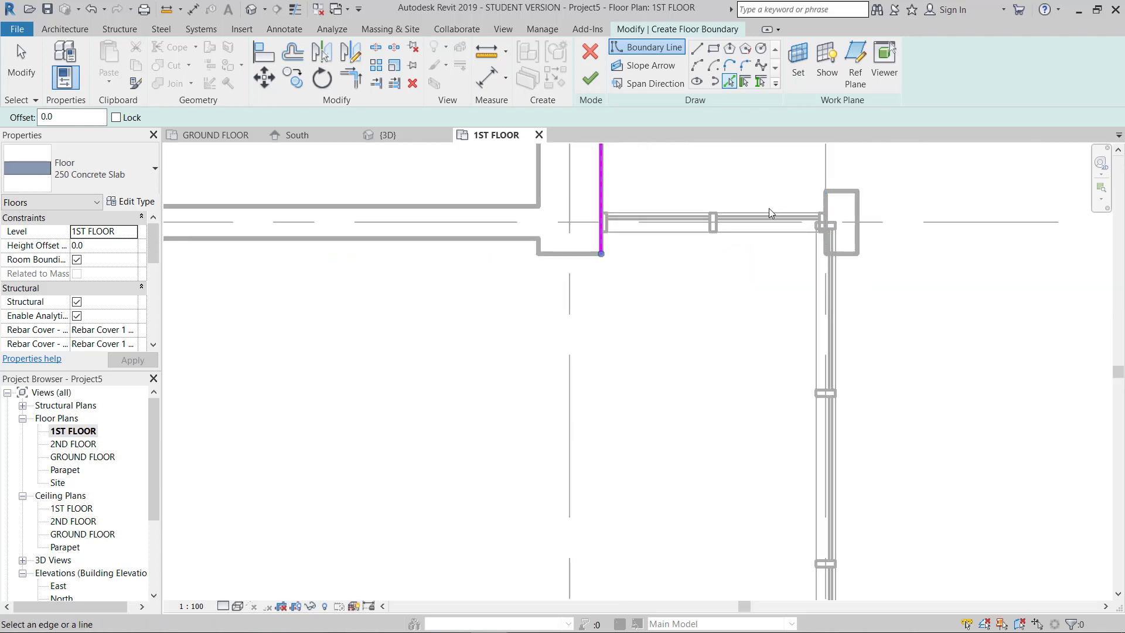
click(839, 191)
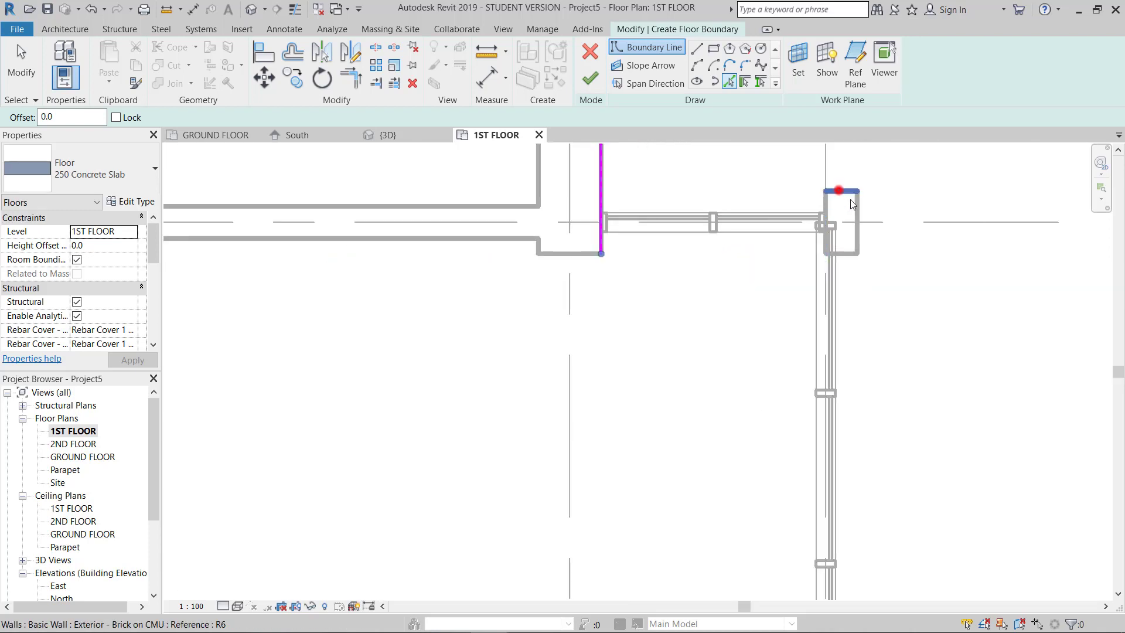
click(855, 239)
scroll(887, 135, down, 3)
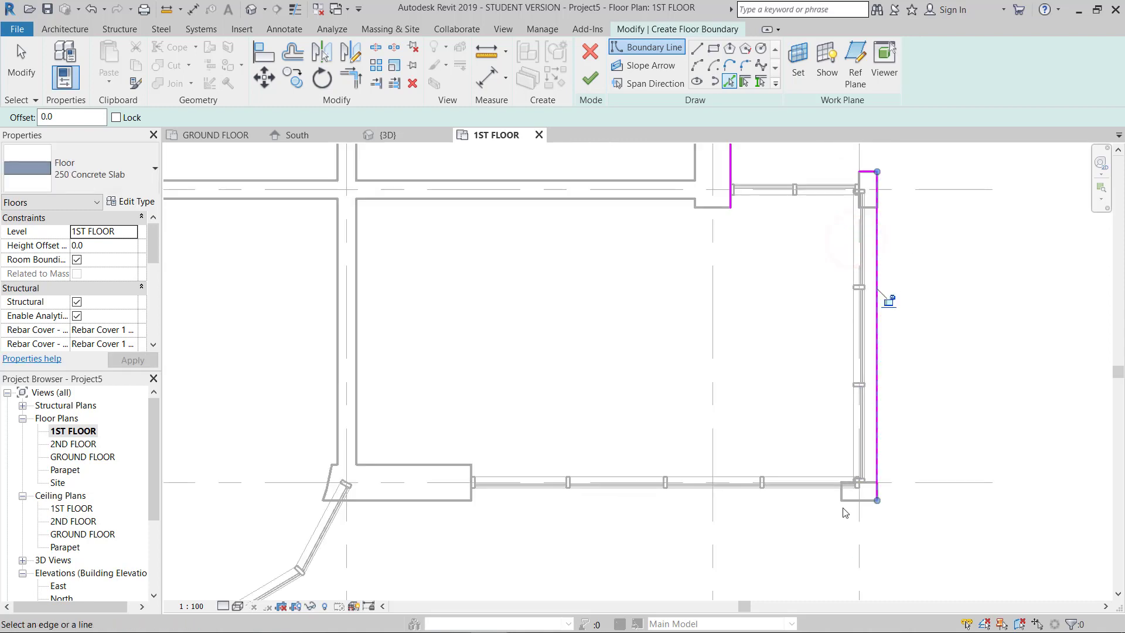
click(846, 499)
middle_drag(498, 513, 797, 384)
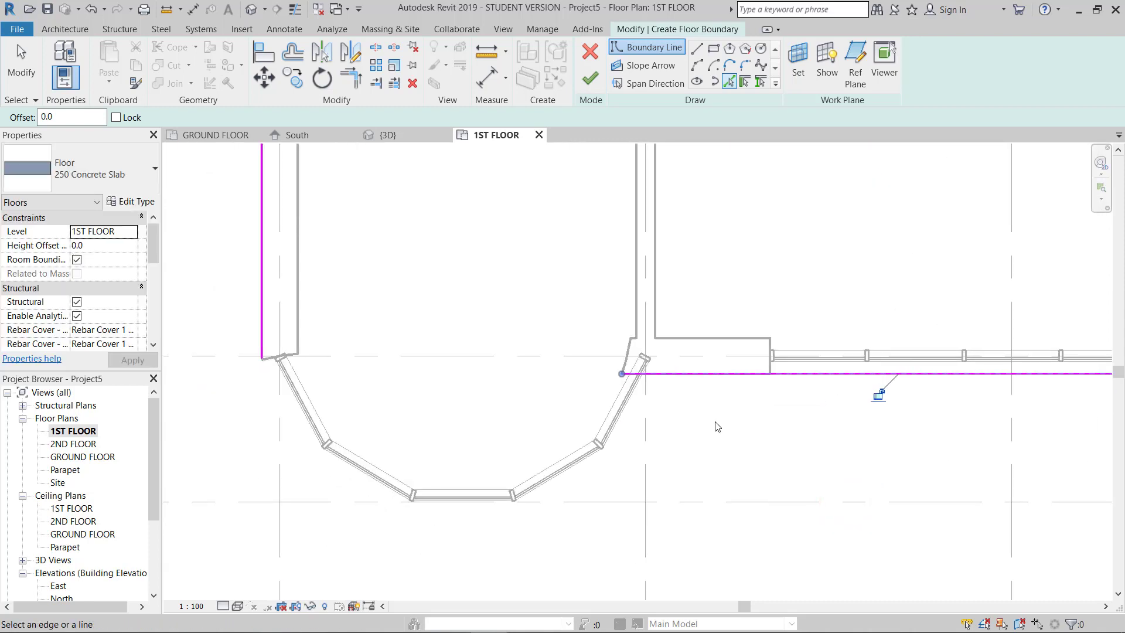
- Switch to the GROUND FLOOR plan and add the curved bay wall's outer face to the slab boundary
key(ctrl+Tab)
click(729, 82)
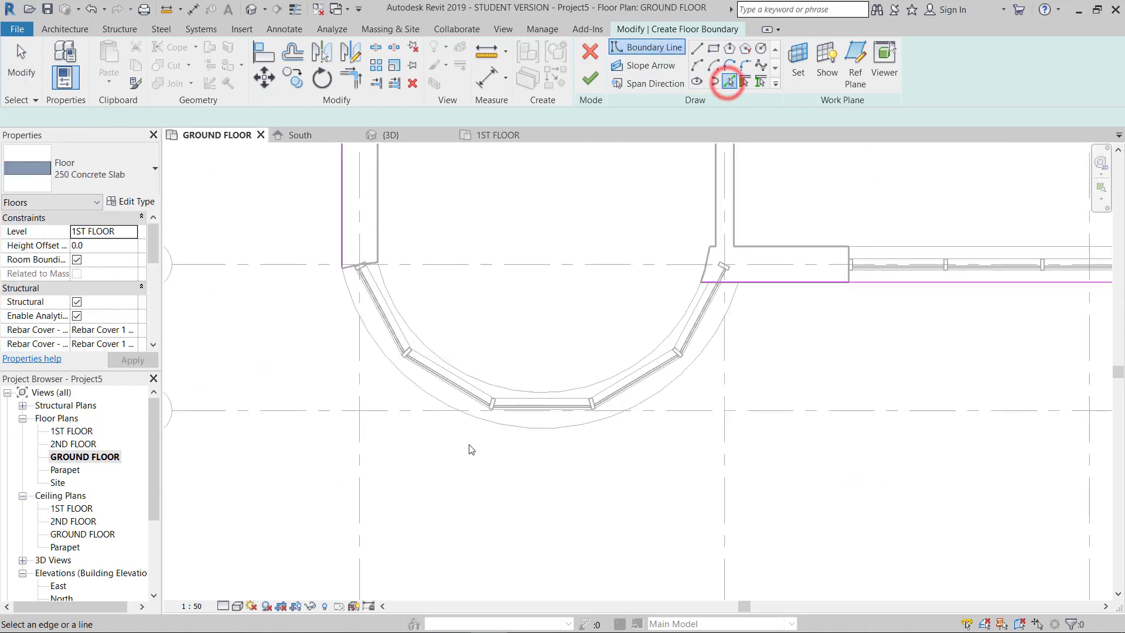
click(469, 419)
scroll(751, 291, up, 2)
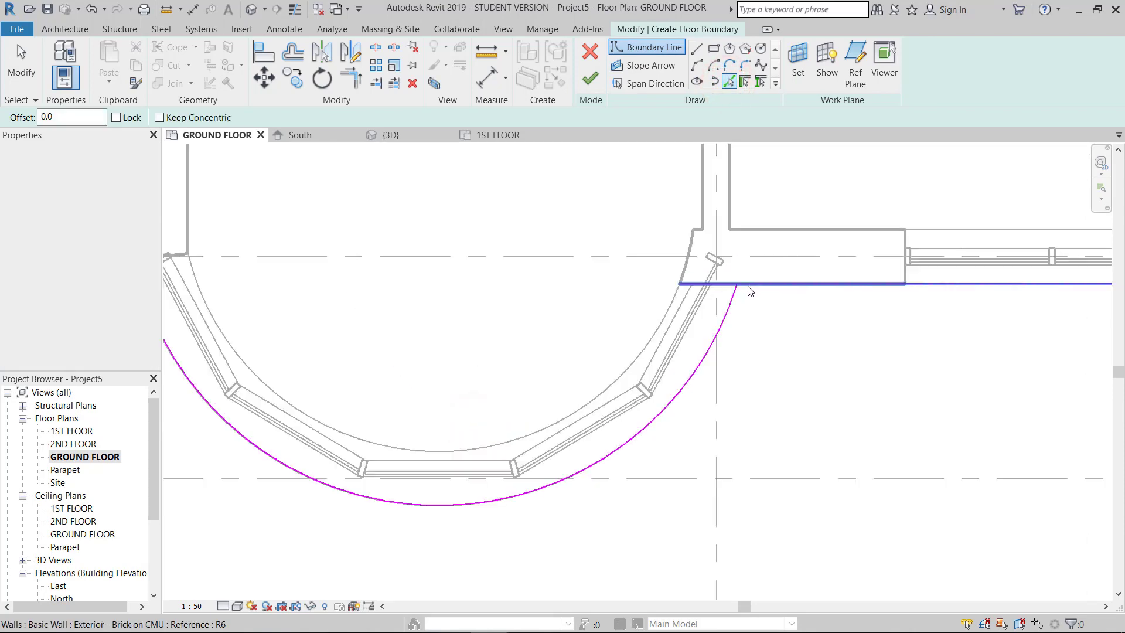
click(750, 291)
scroll(750, 292, up, 2)
key(Escape)
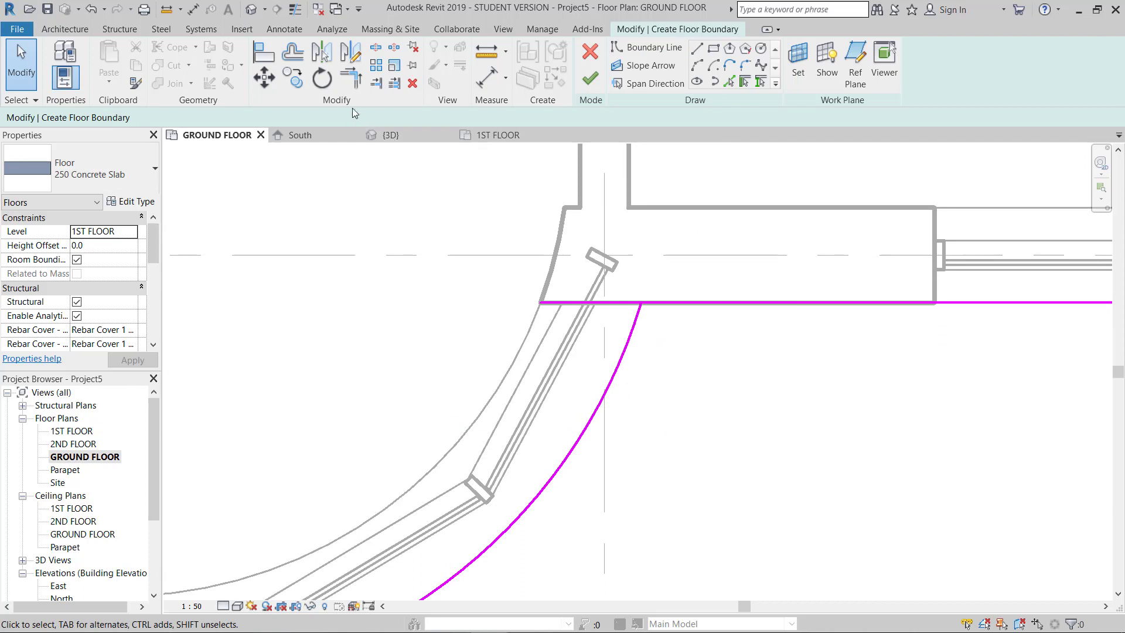
- Trim the bay arc and the boundary line along grid C to a corner near grid 2
click(353, 78)
click(640, 319)
click(660, 303)
scroll(703, 270, down, 3)
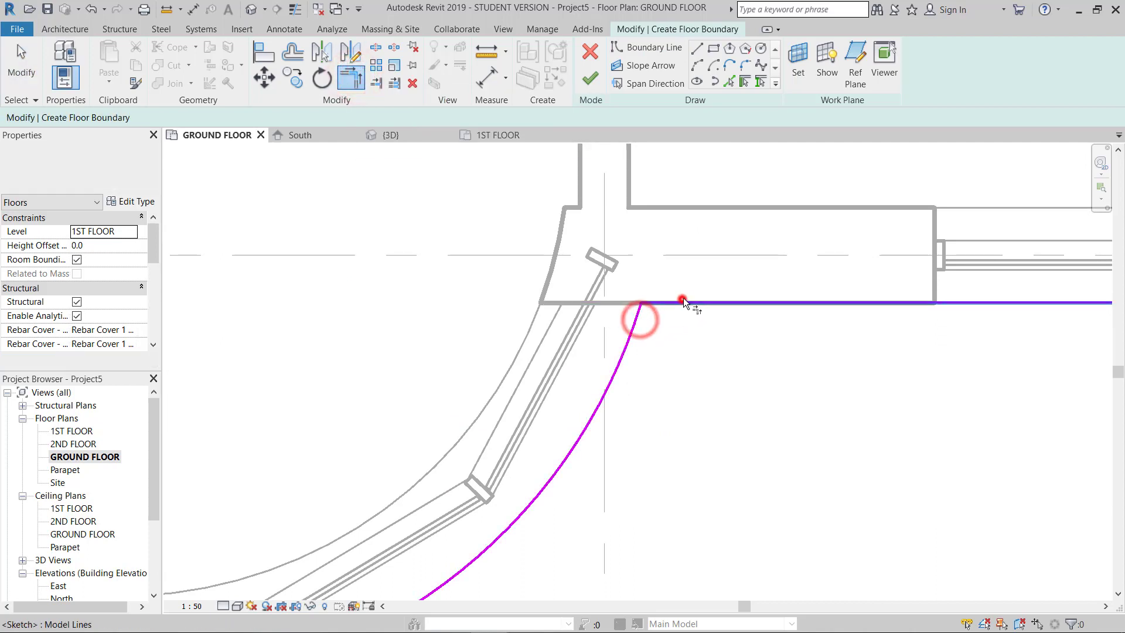
middle_drag(183, 240, 301, 319)
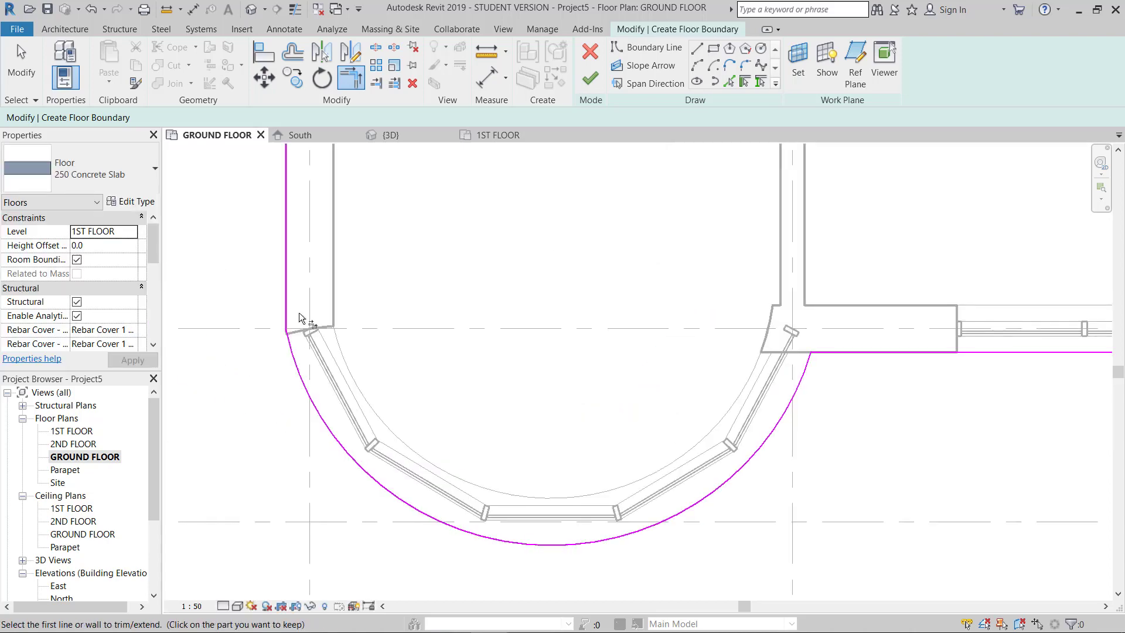
- Trim the slab boundary into corners where the grid 1 line meets the bay arc and where grids B and 3 intersect
click(287, 283)
click(290, 347)
scroll(286, 375, down, 3)
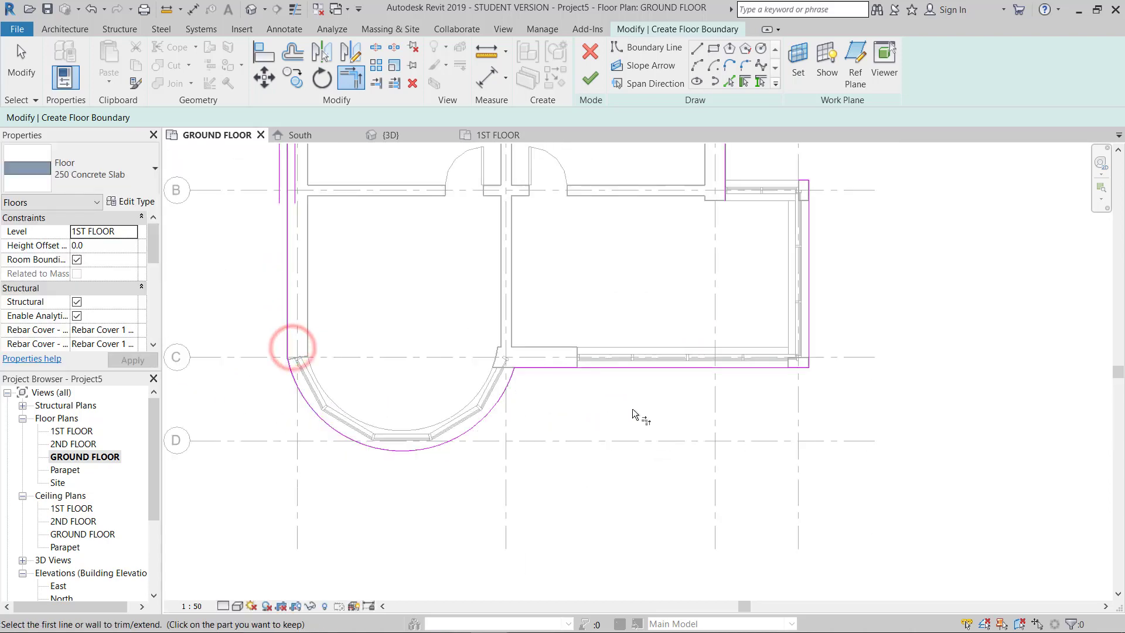
middle_drag(825, 225, 830, 293)
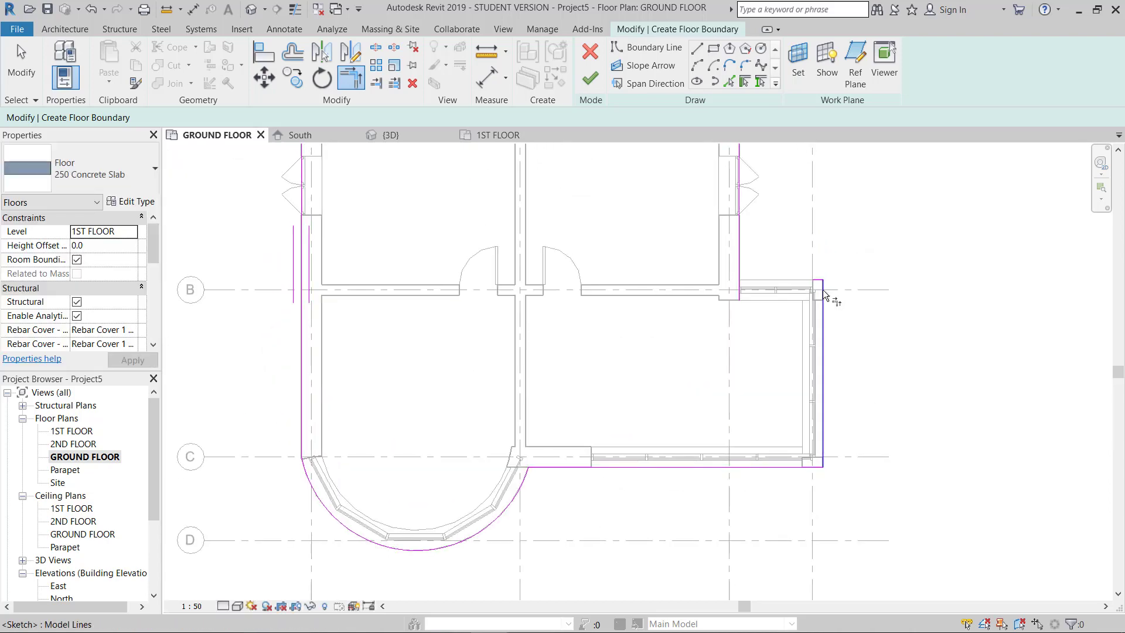
click(817, 277)
click(741, 261)
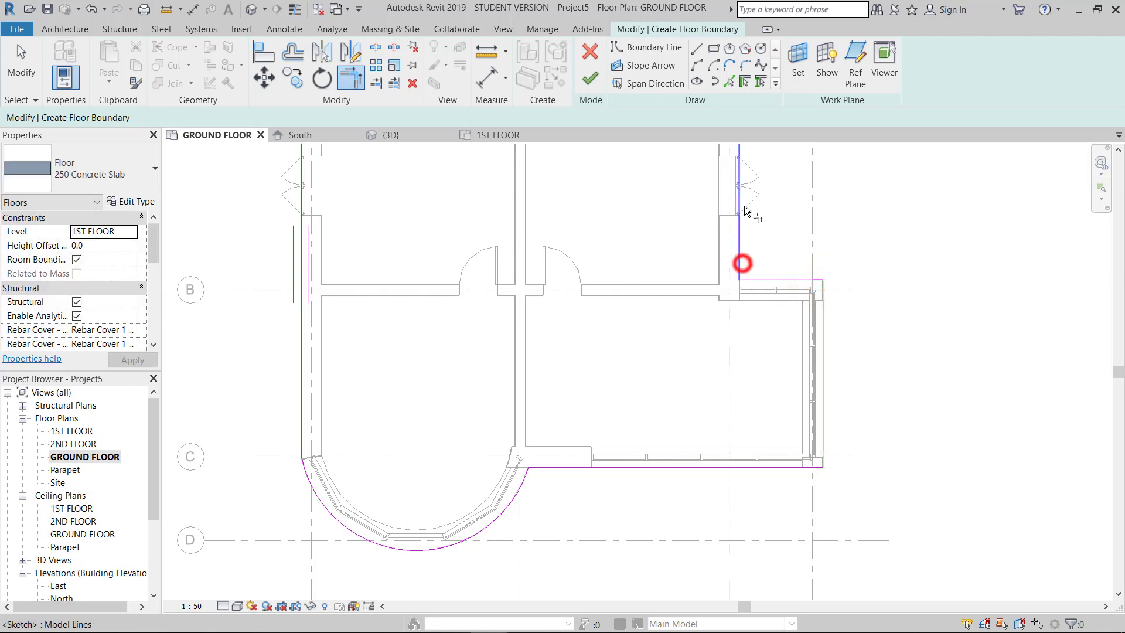
- Trim the slab boundary corner at grids A and 3 and finish the floor sketch
middle_drag(763, 279, 819, 516)
click(794, 321)
click(774, 308)
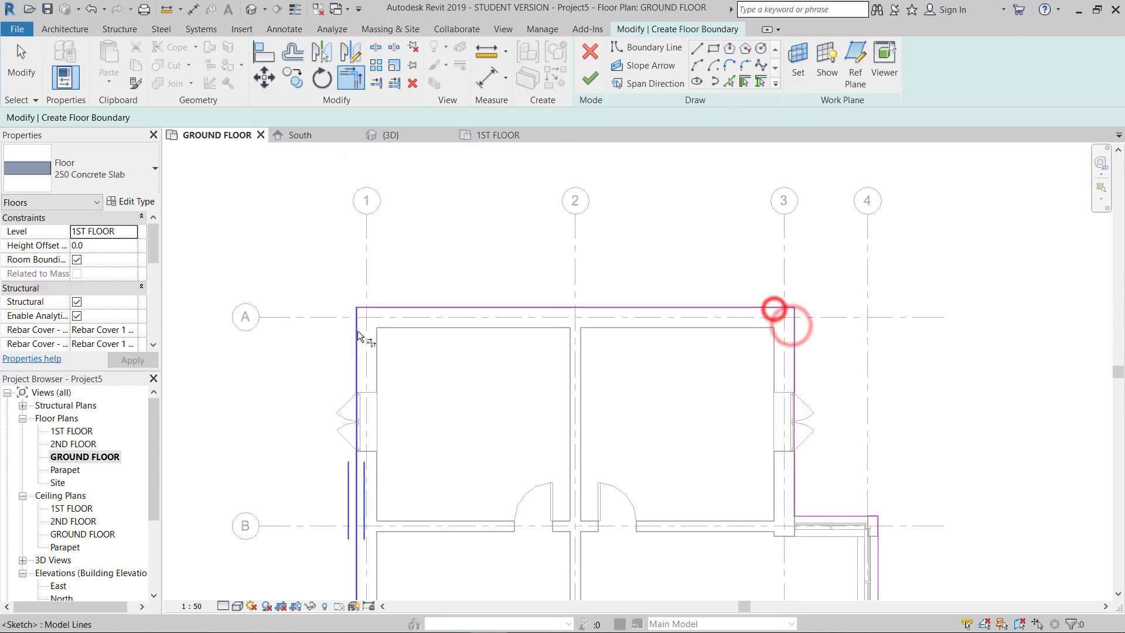
click(590, 78)
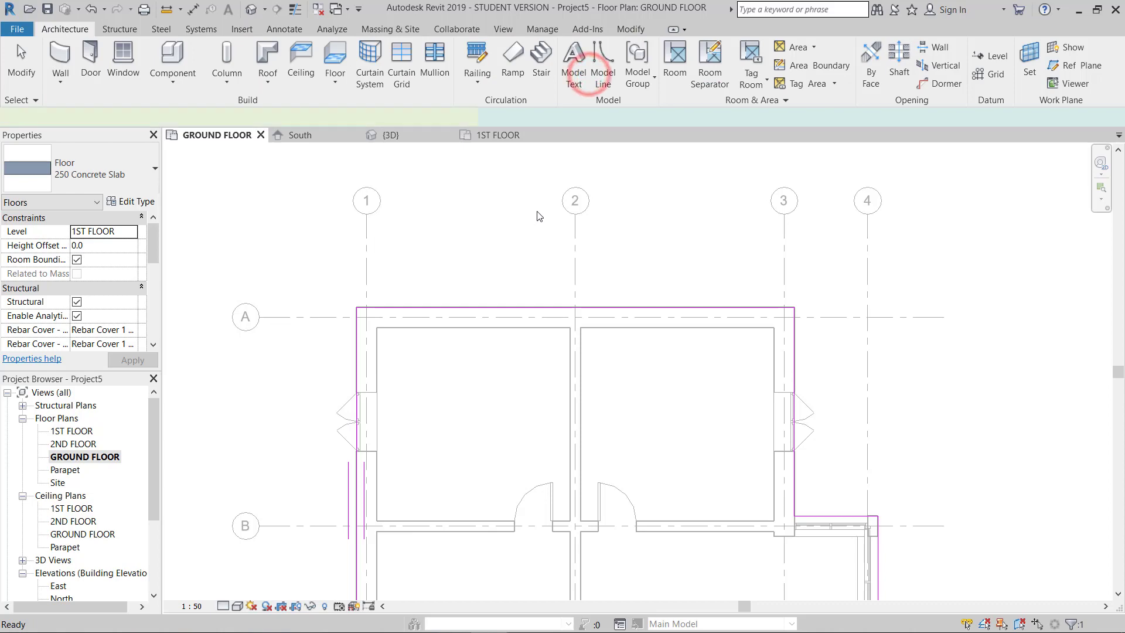
- Tile the open views and frame the whole building in the ground and first floor plans
key(z)
key(f)
click(512, 29)
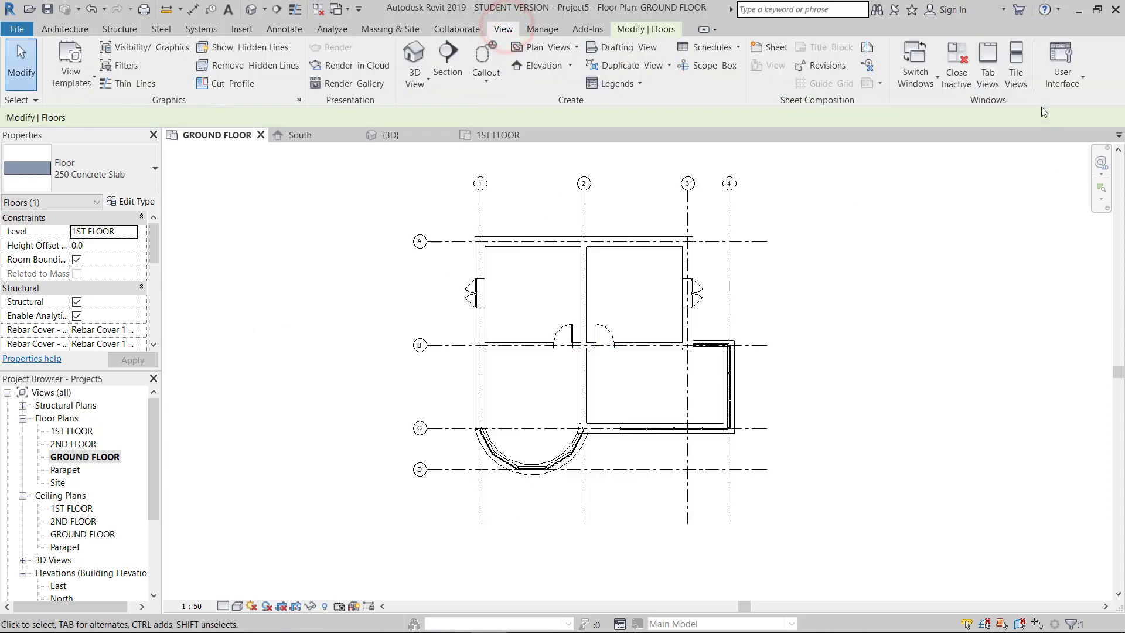
click(1016, 62)
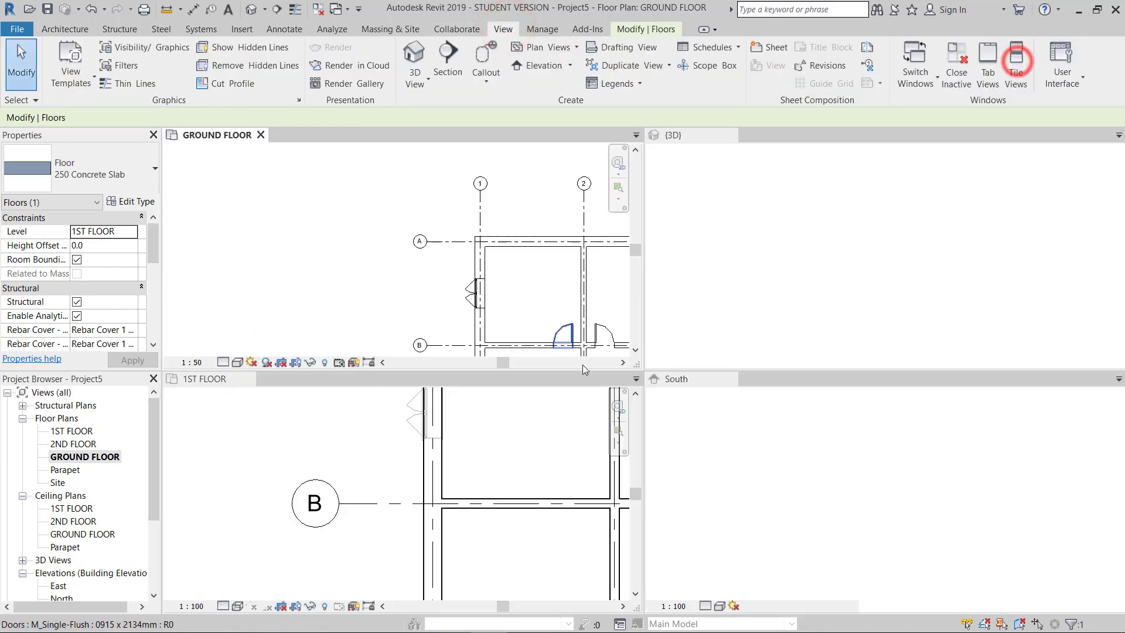
scroll(376, 219, down, 5)
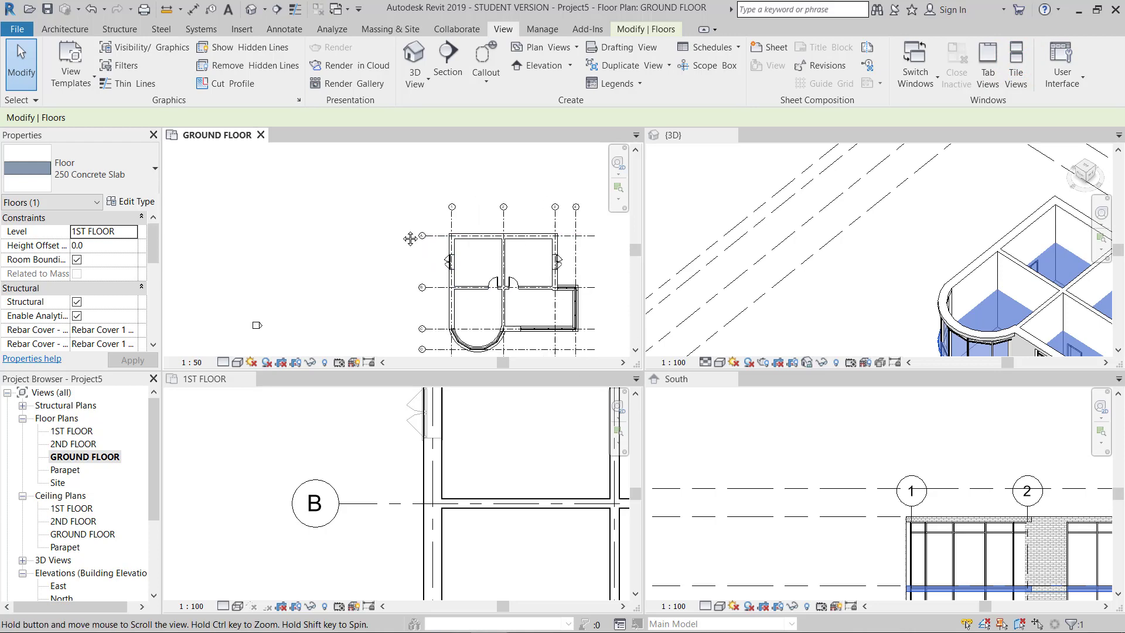
scroll(376, 219, down, 2)
scroll(505, 267, up, 2)
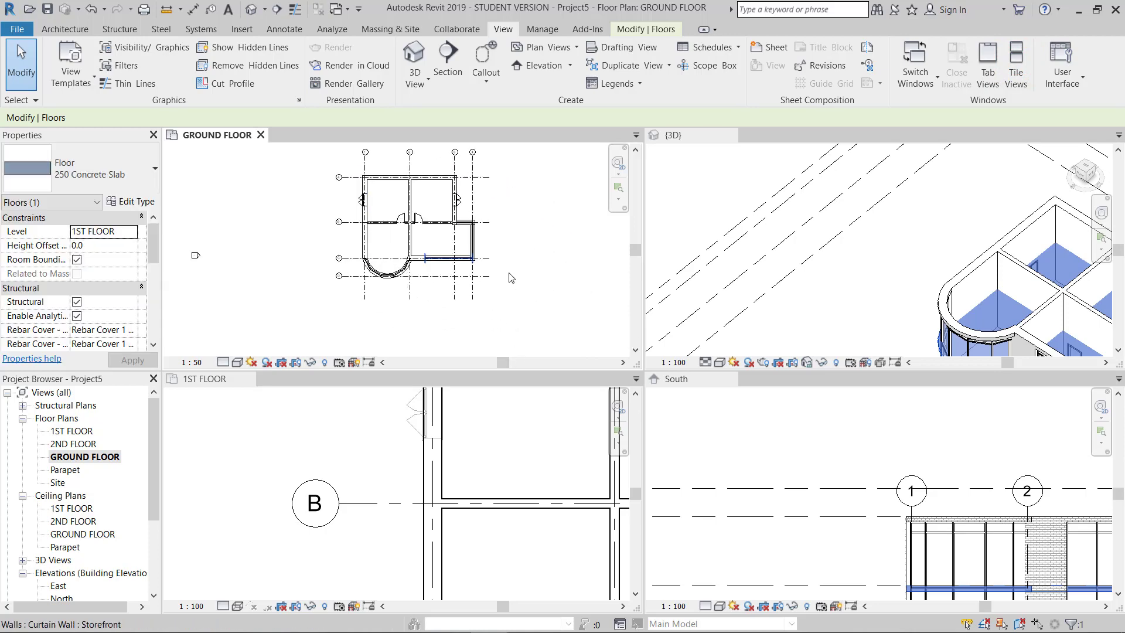
click(340, 467)
scroll(352, 467, down, 5)
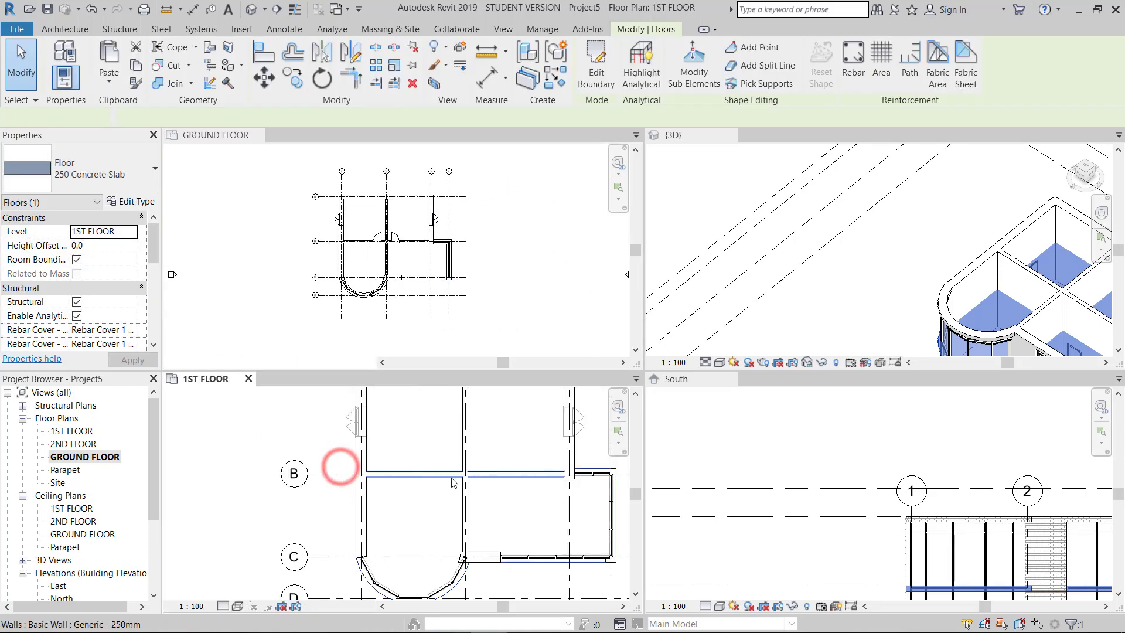
middle_drag(404, 469, 391, 464)
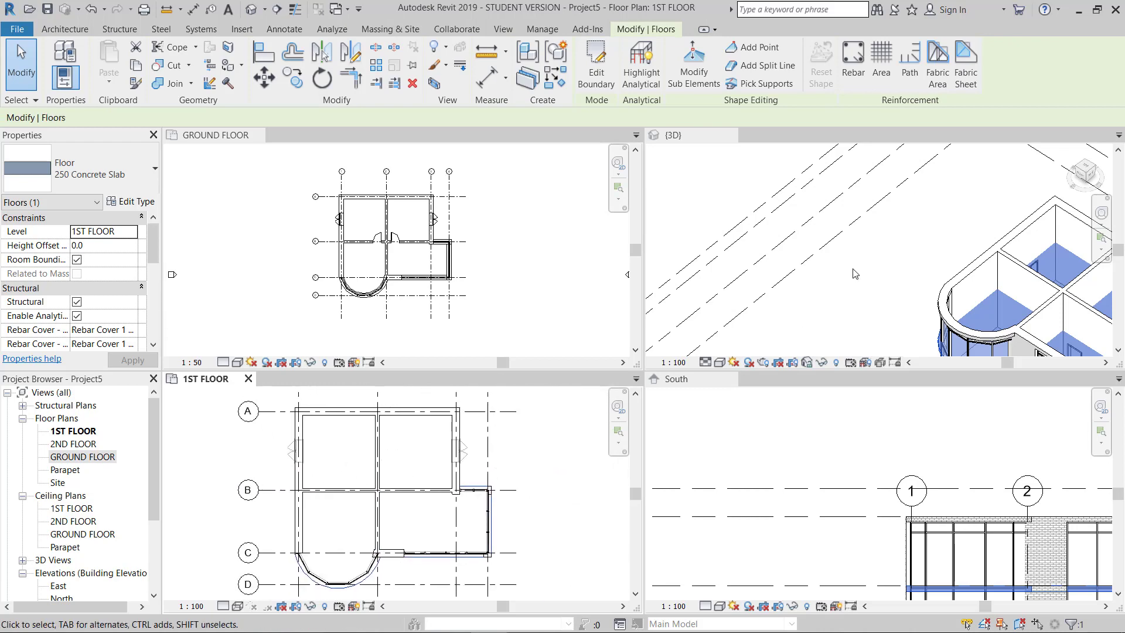
- Examine the new first-floor slab in the 3D view, the South elevation and the floor plans
middle_click(878, 238)
middle_click(878, 238)
scroll(917, 299, up, 3)
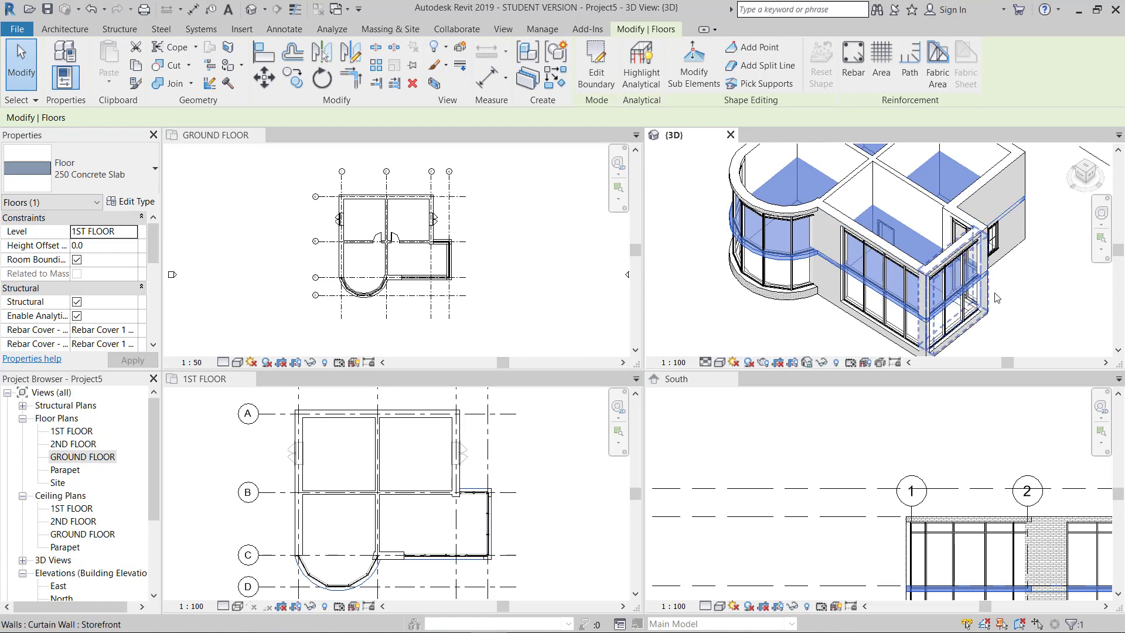
scroll(920, 311, up, 1)
scroll(920, 311, down, 2)
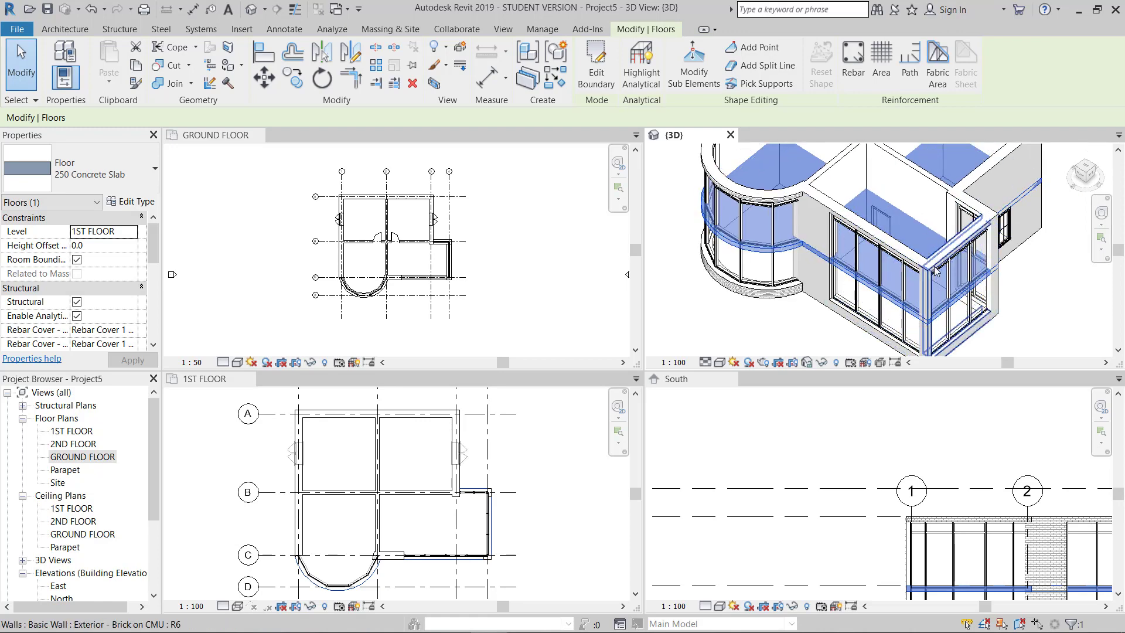
click(930, 454)
middle_drag(935, 452, 867, 469)
scroll(892, 509, down, 1)
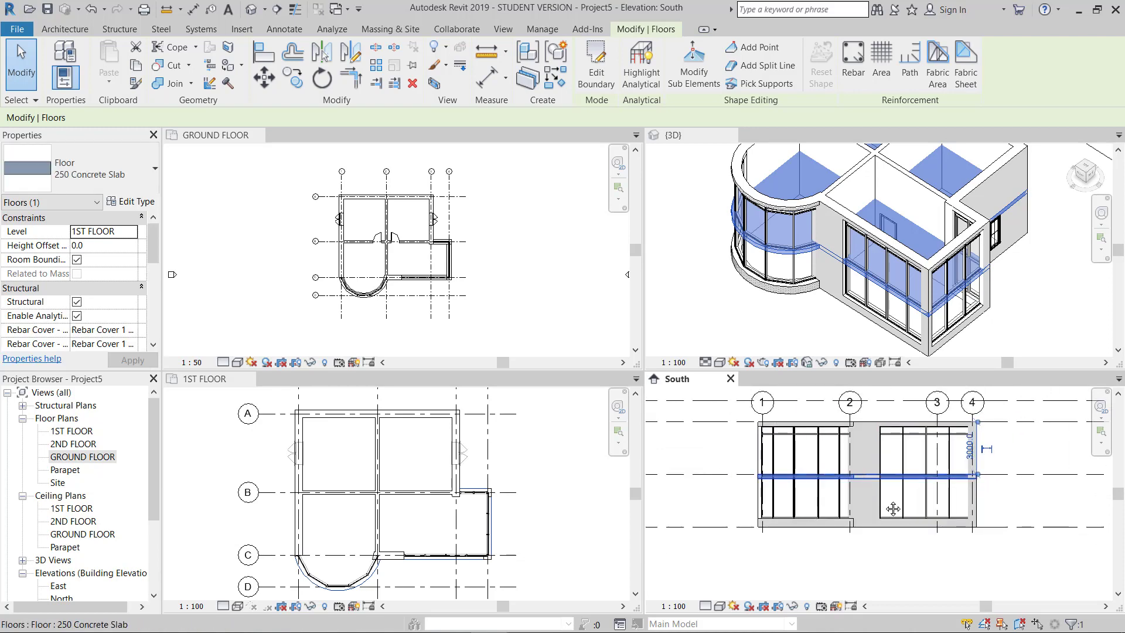
middle_drag(891, 510, 893, 542)
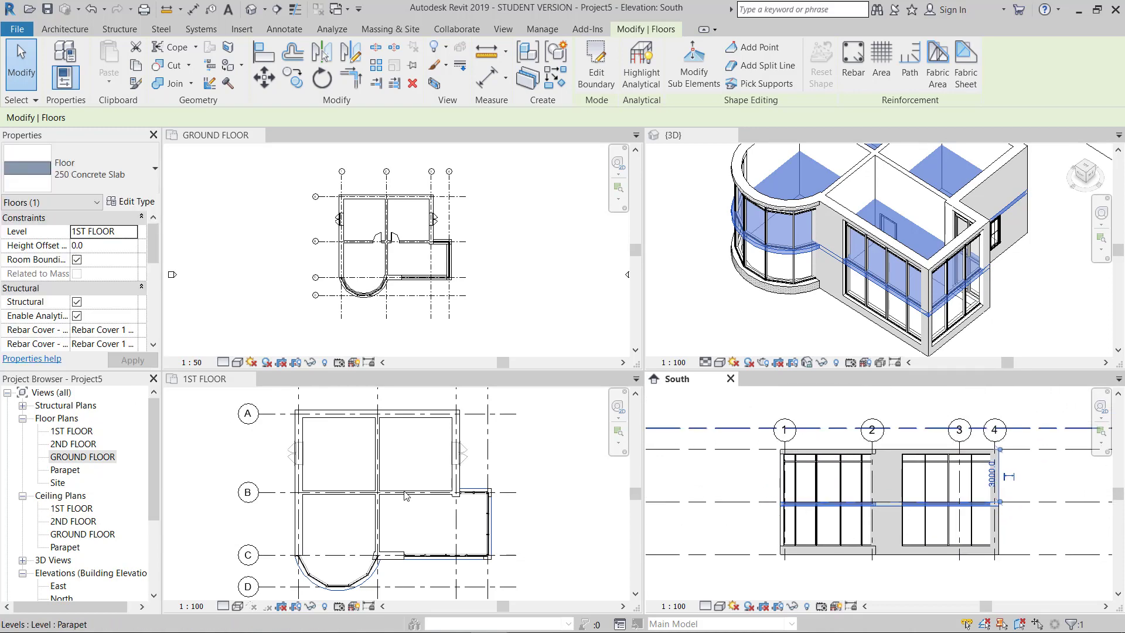
click(712, 319)
click(557, 295)
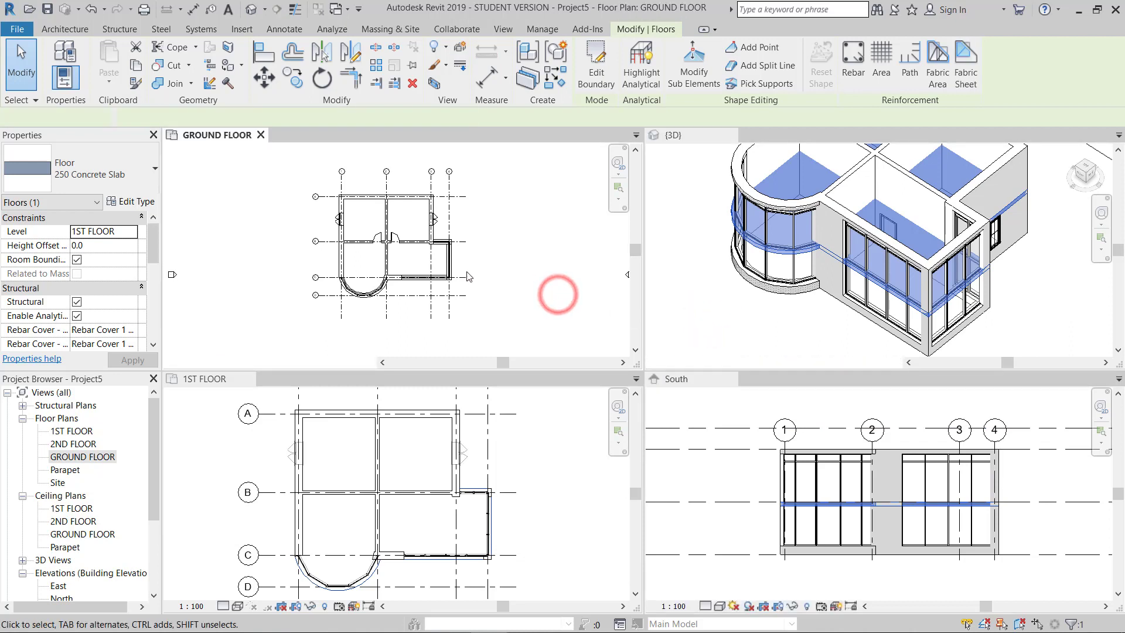
scroll(468, 276, down, 2)
click(515, 444)
scroll(440, 484, down, 2)
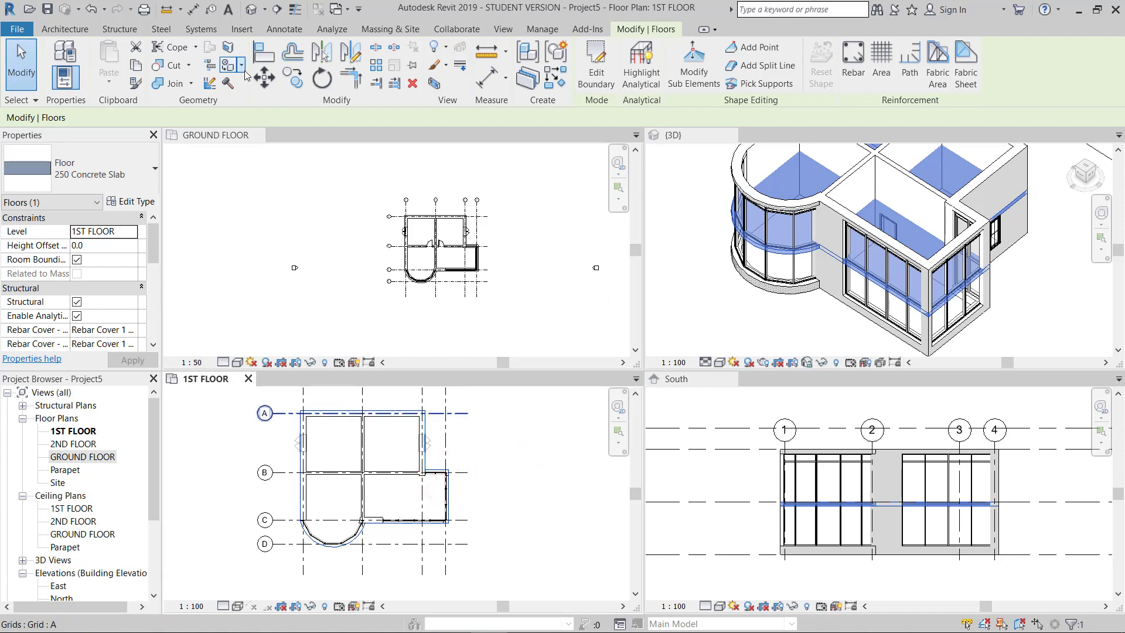
- Copy the first-floor slab to the clipboard and paste it aligned to the 2ND FLOOR level
click(139, 66)
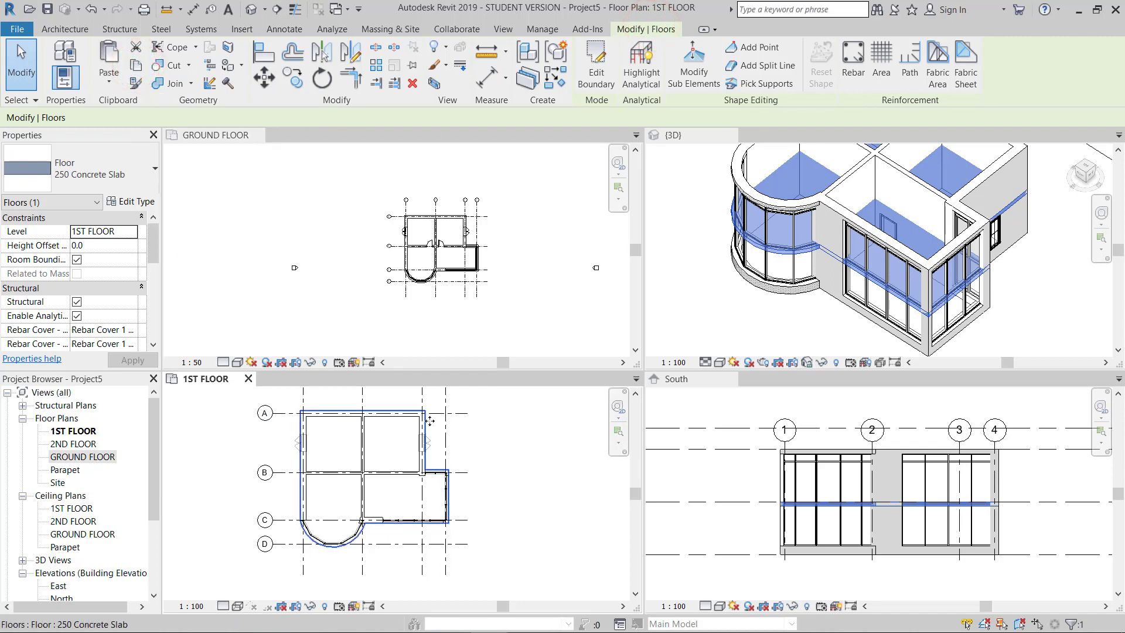
click(539, 463)
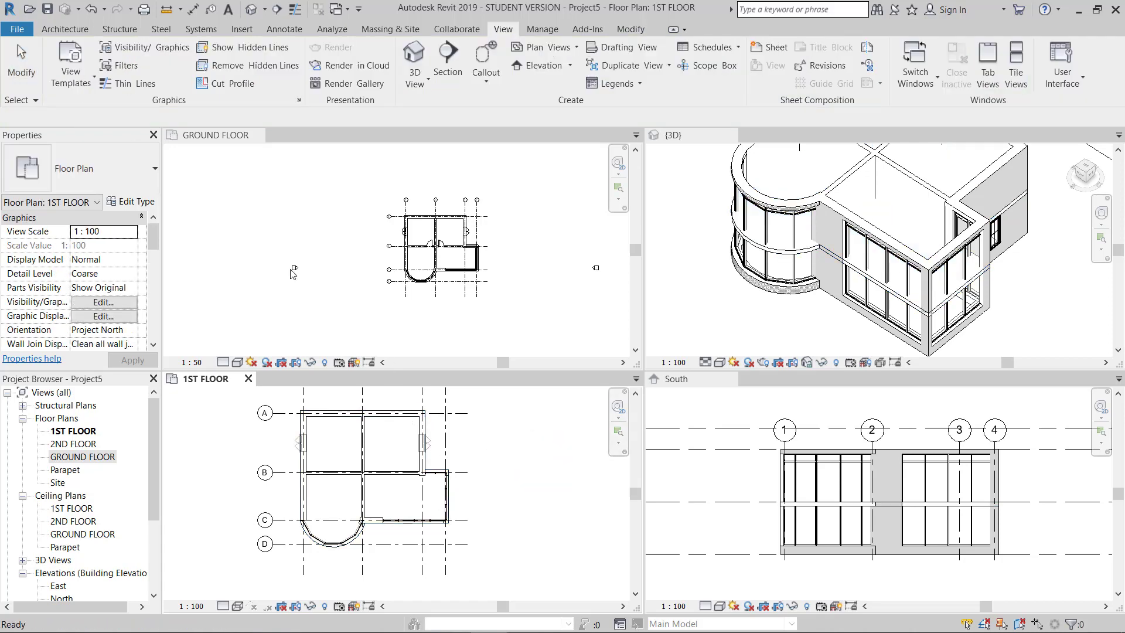
click(631, 29)
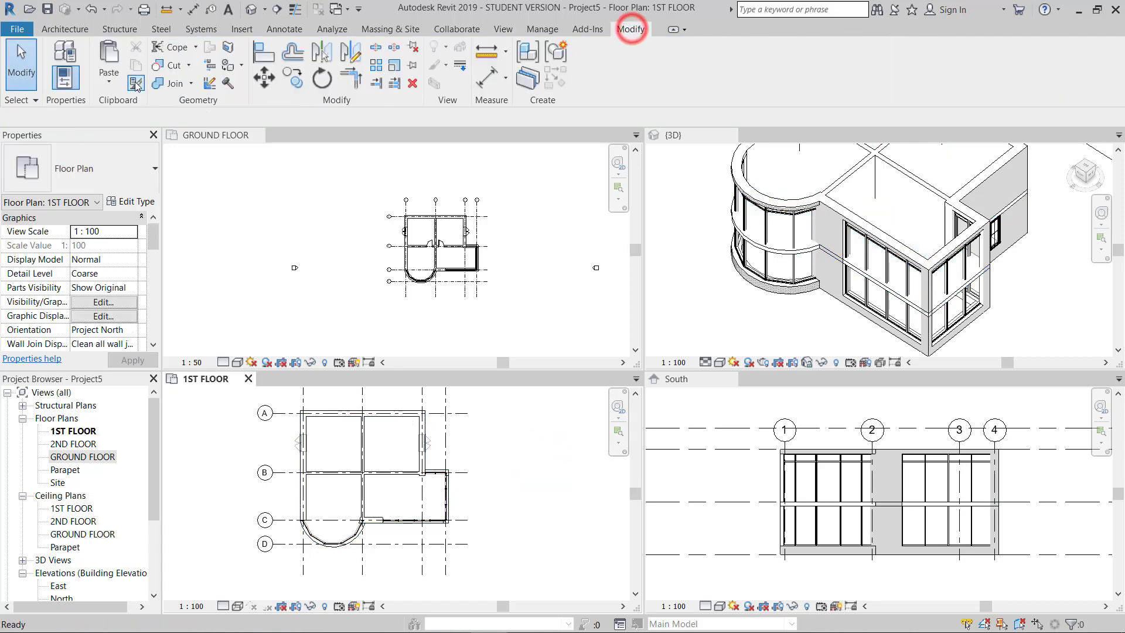
click(109, 82)
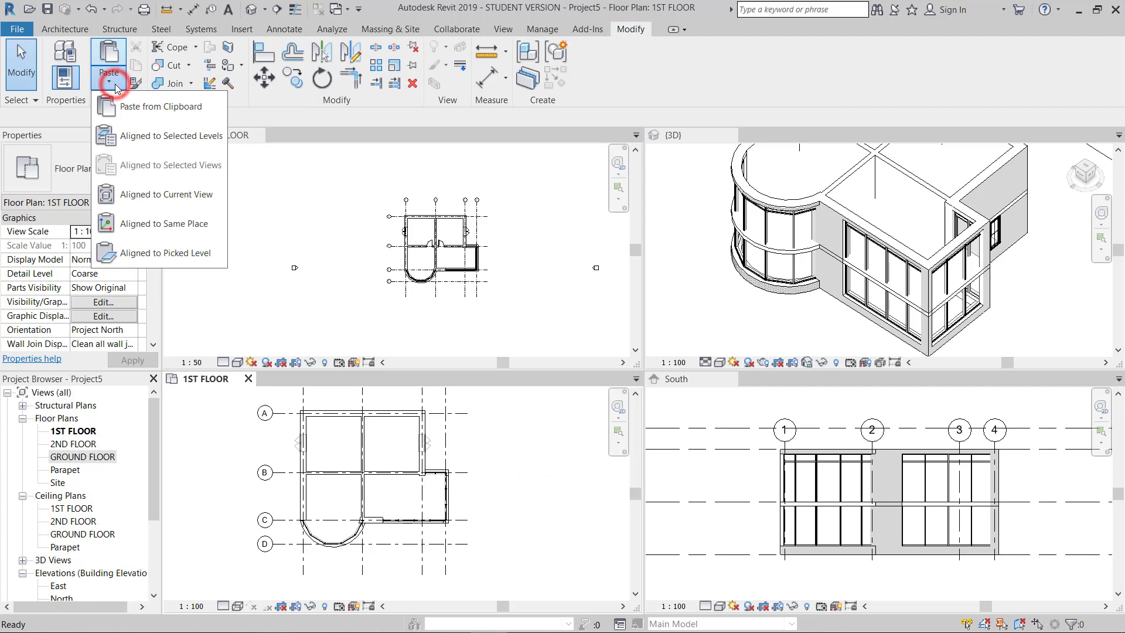
click(172, 138)
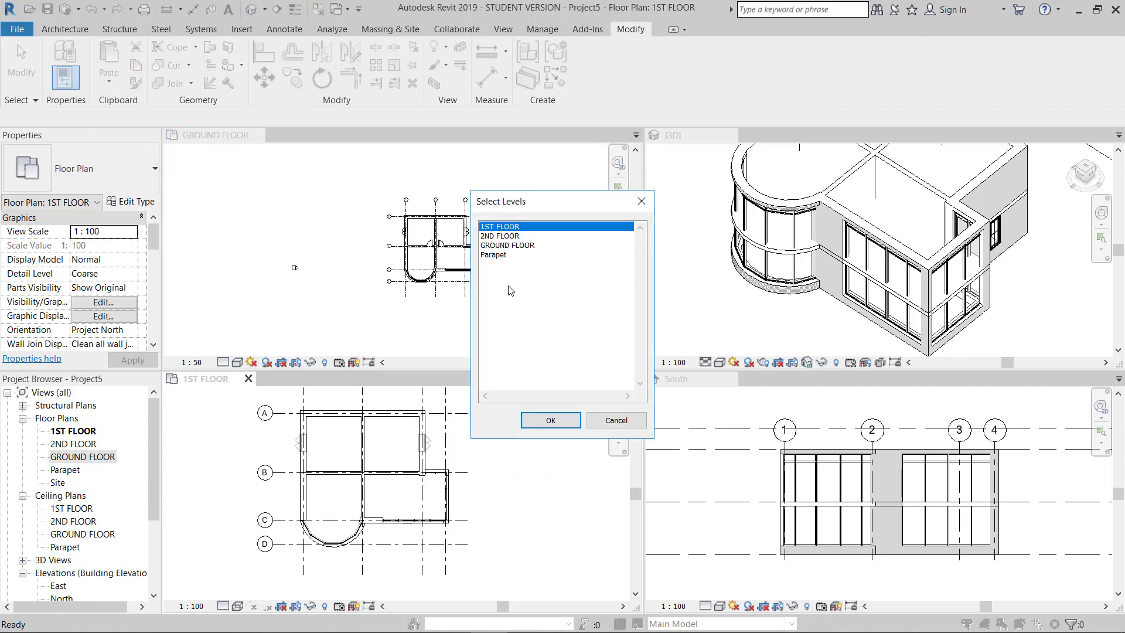
click(494, 236)
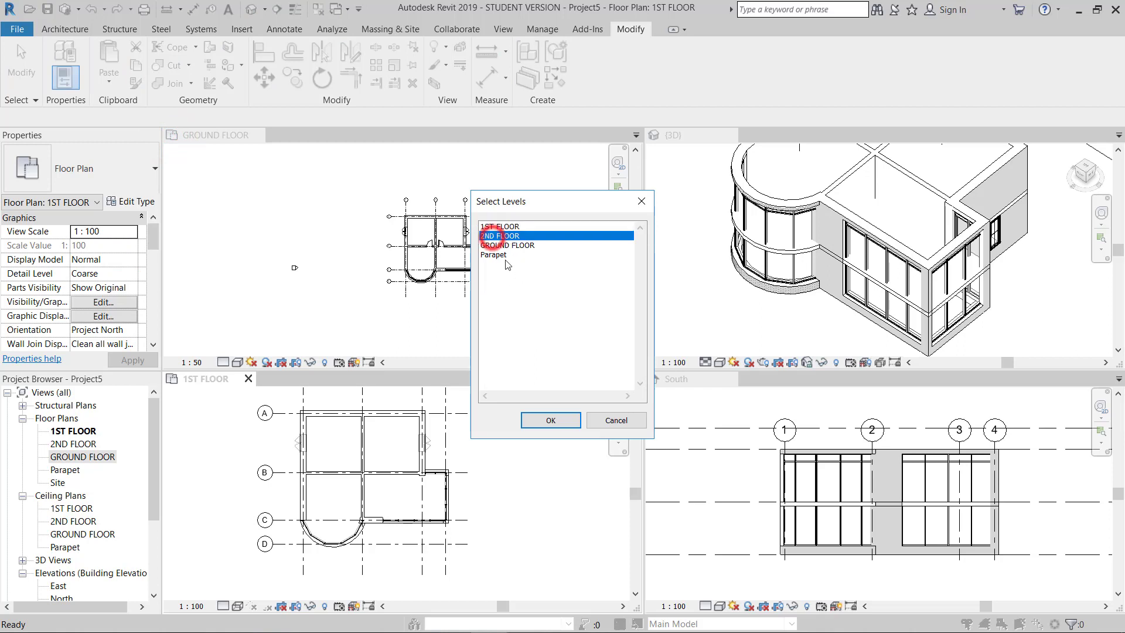
click(552, 420)
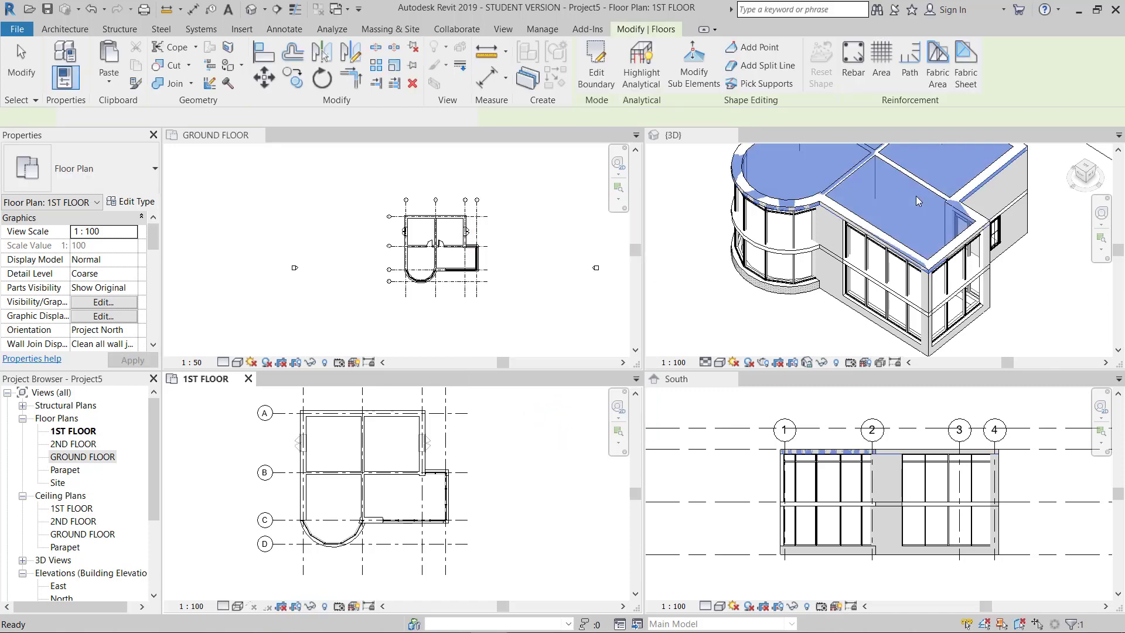
scroll(830, 274, down, 2)
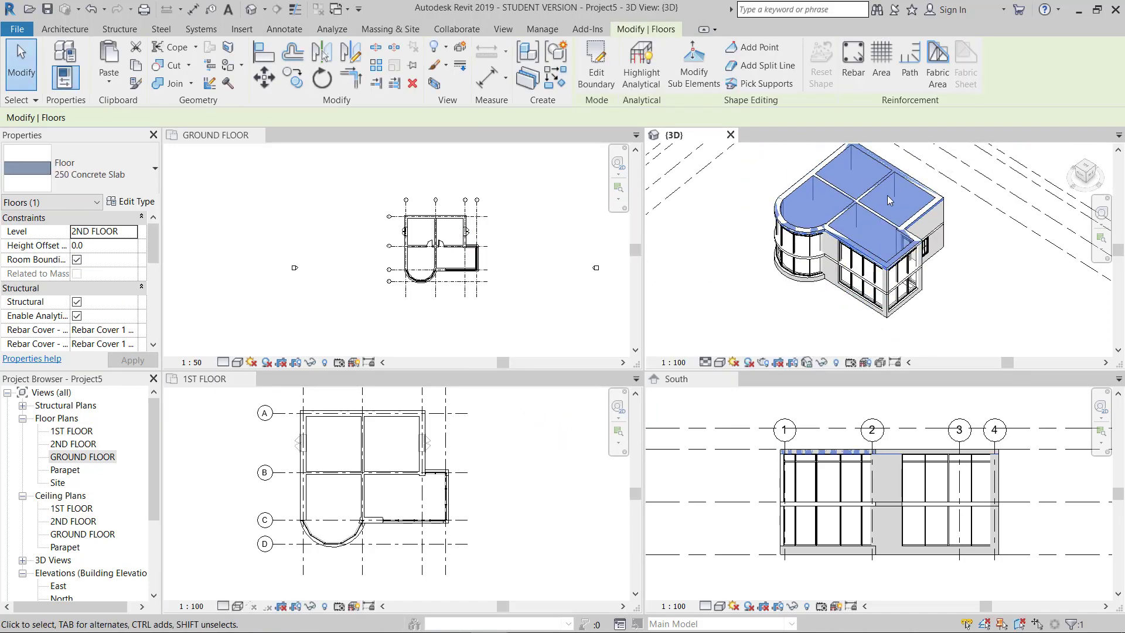
scroll(903, 240, up, 3)
scroll(903, 240, down, 4)
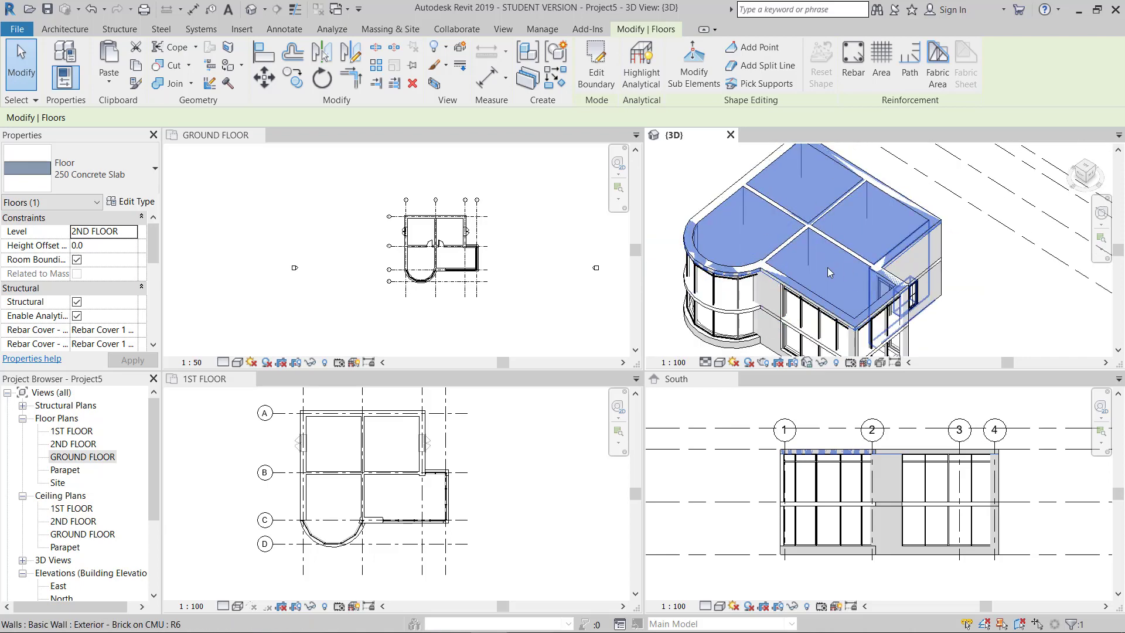
scroll(824, 239, down, 2)
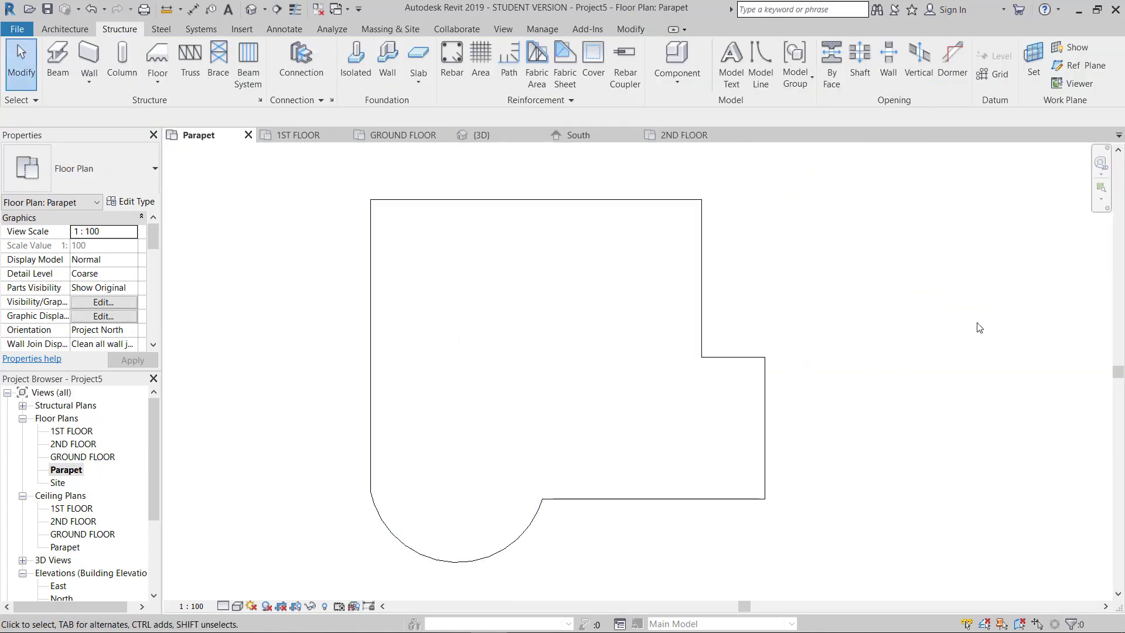
- Set up a structural wall in the Parapet plan with top constraint Up to level: Parapet, location line Finish Face: Exterior and Pick Lines
key(z)
key(f)
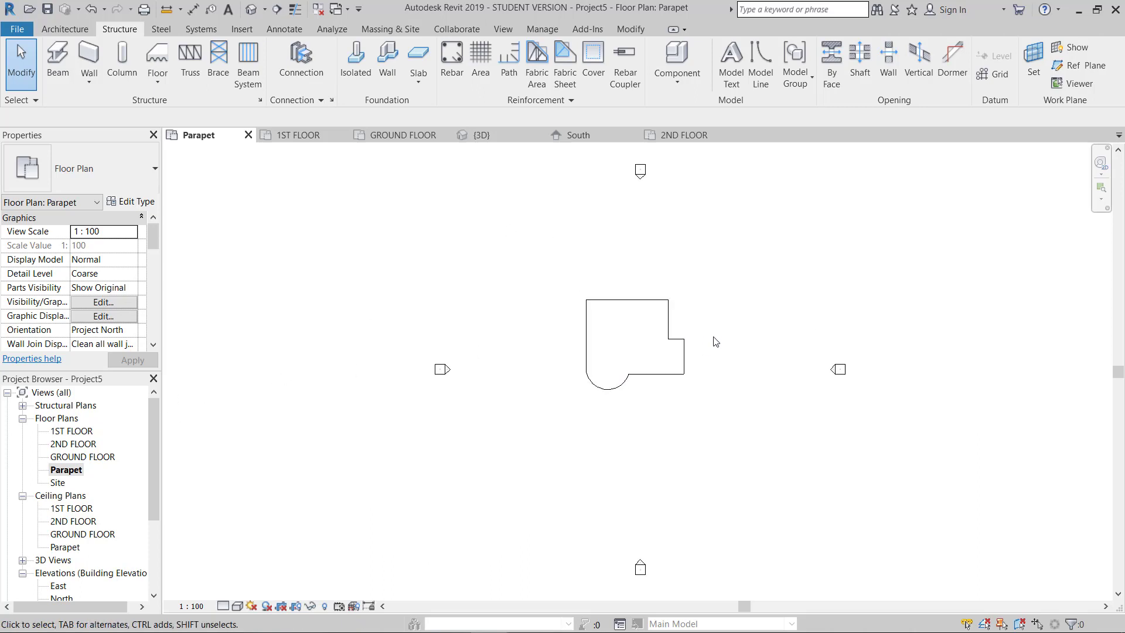
scroll(717, 341, up, 4)
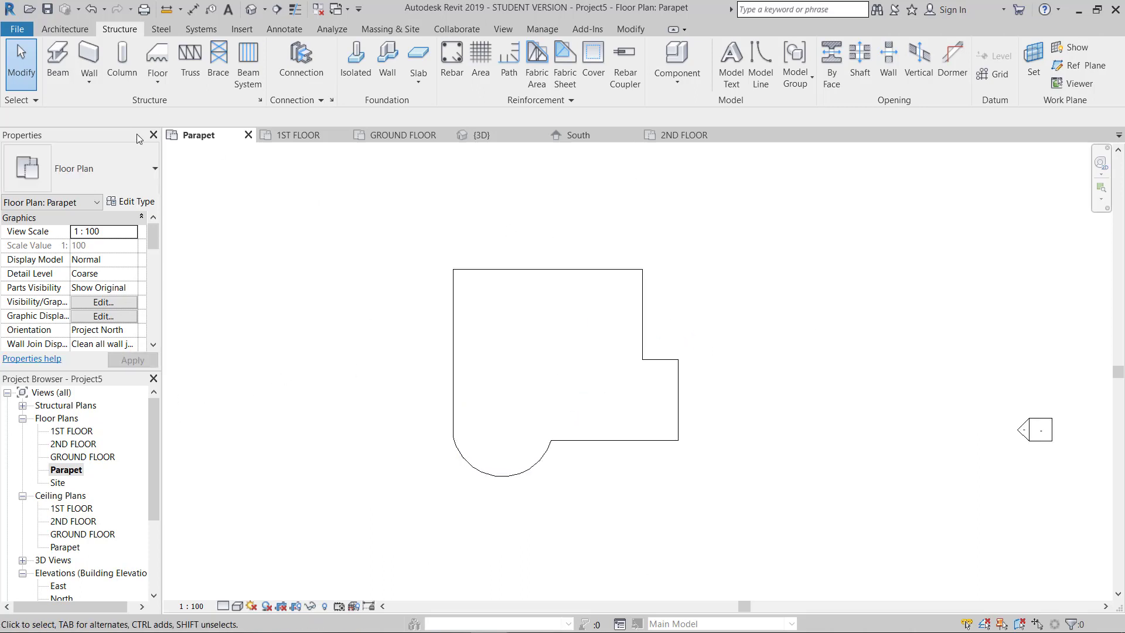
click(117, 28)
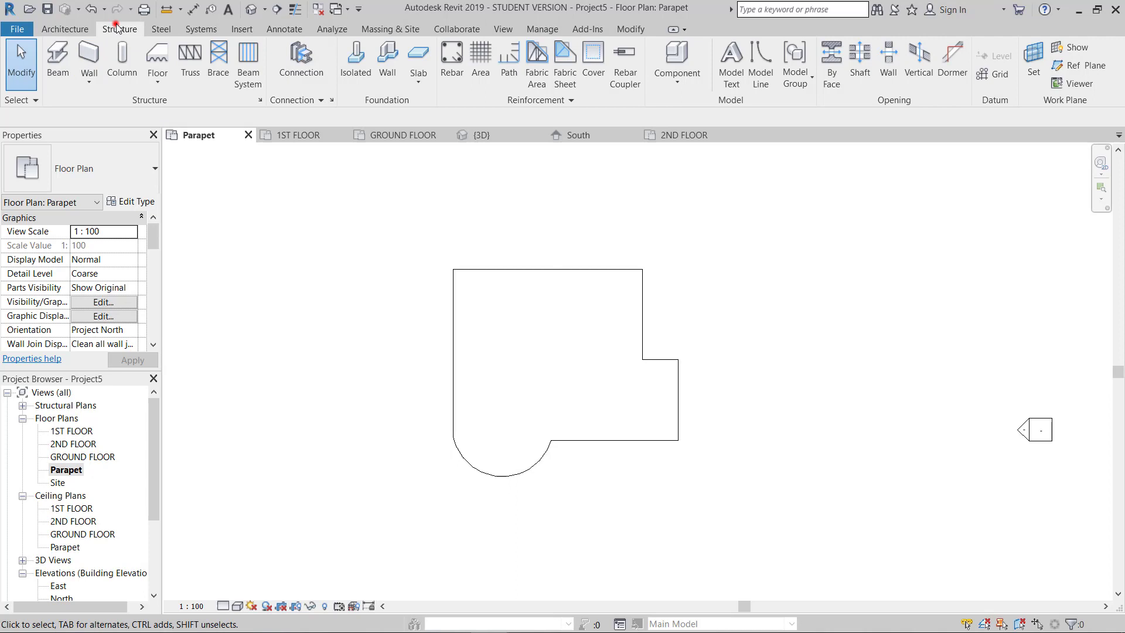
click(89, 54)
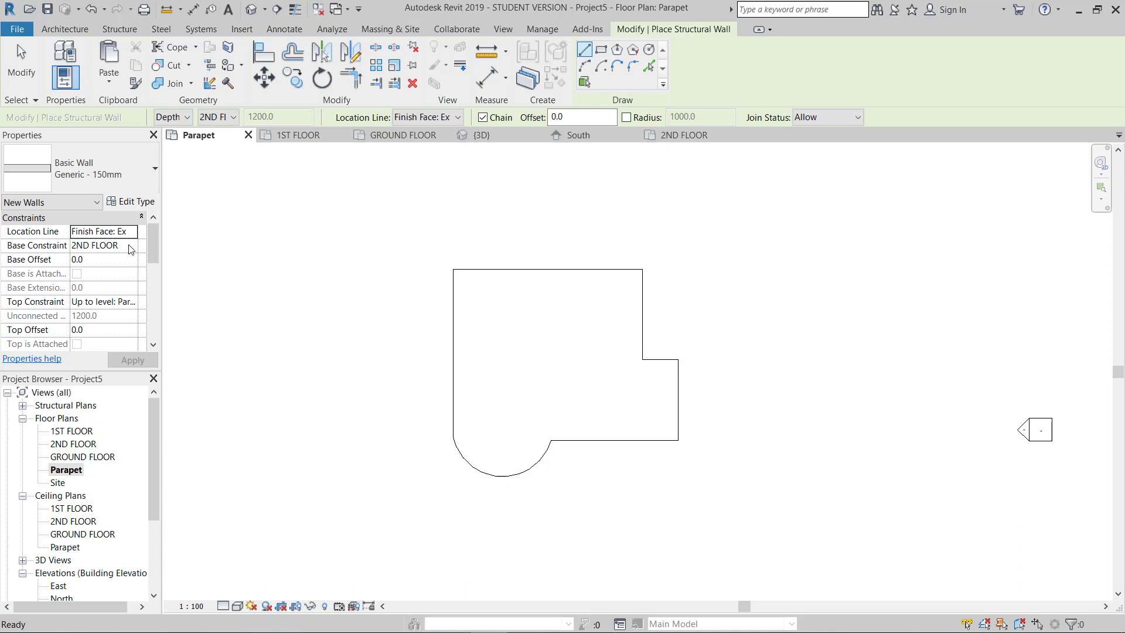
click(130, 303)
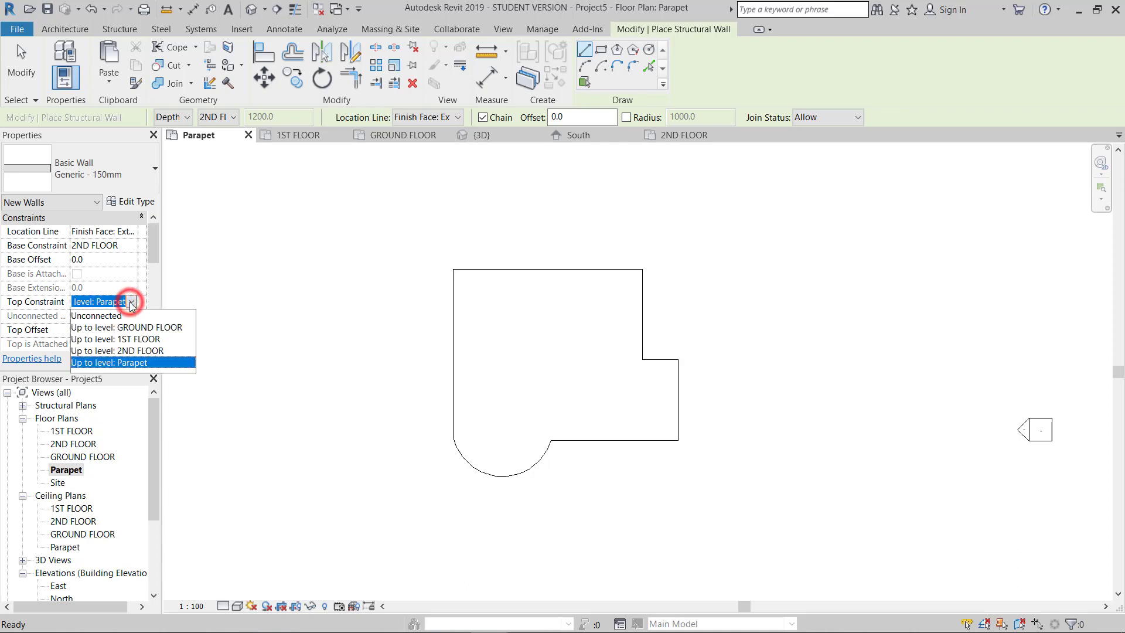
click(110, 361)
click(450, 116)
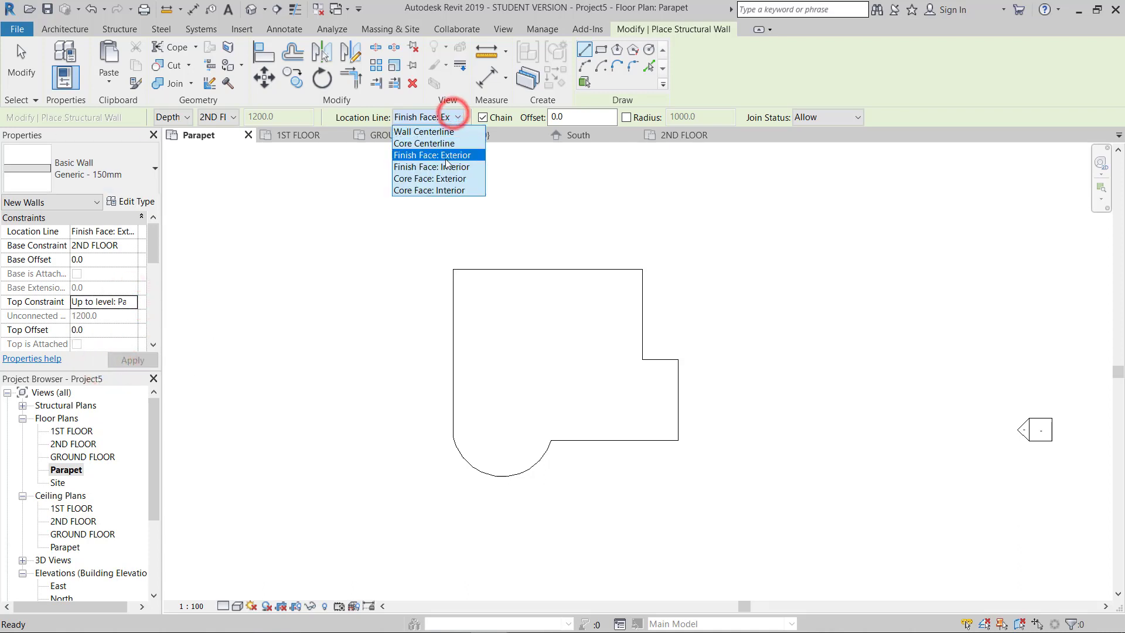
click(442, 157)
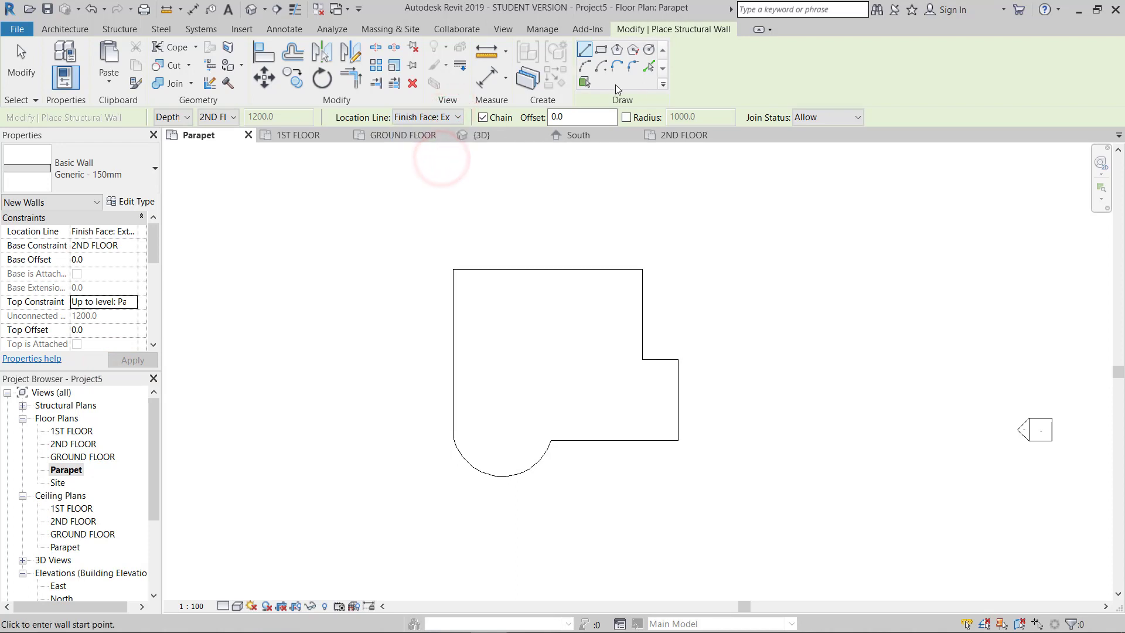
click(649, 67)
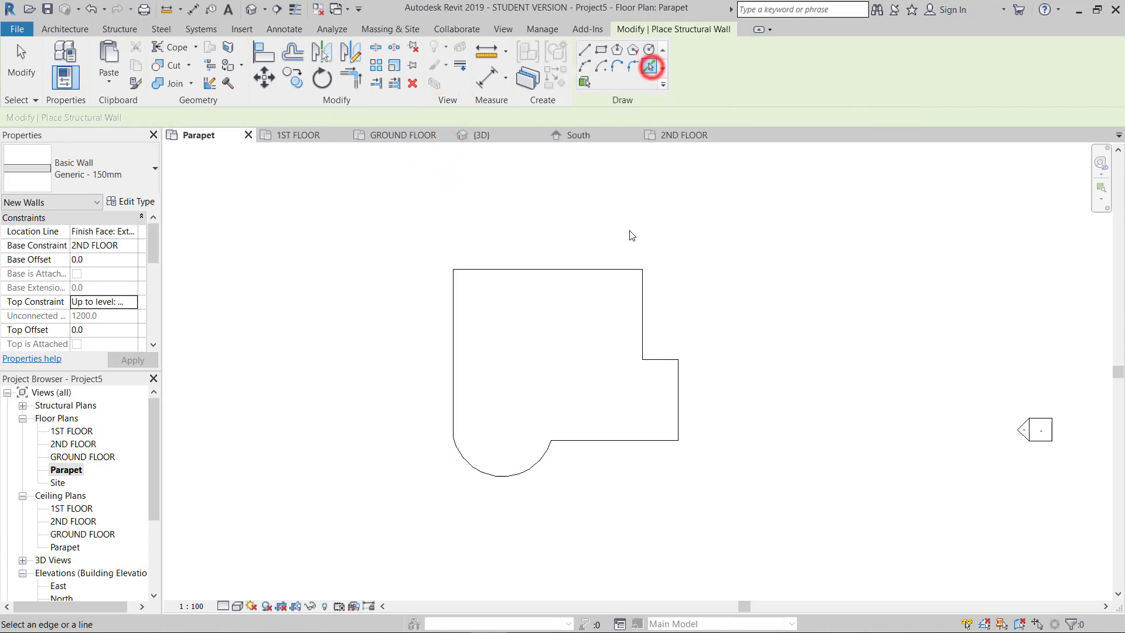
- Place Generic - 150mm parapet walls along the slab's north edge, both east edges and the short edge of the notch between them
scroll(582, 273, up, 8)
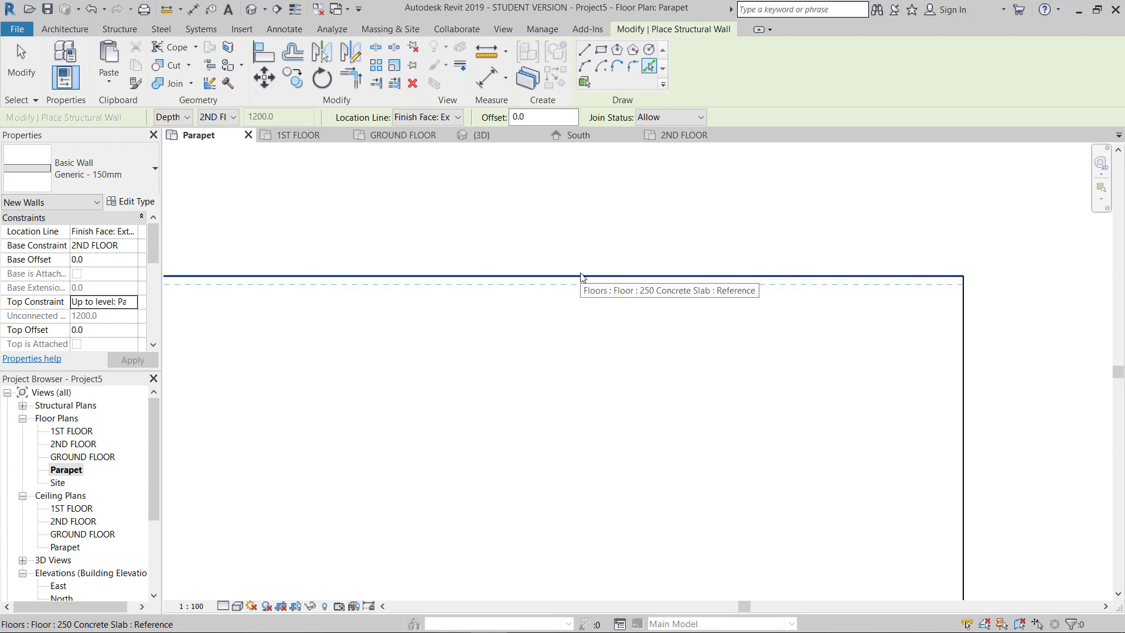
click(581, 275)
scroll(580, 271, down, 1)
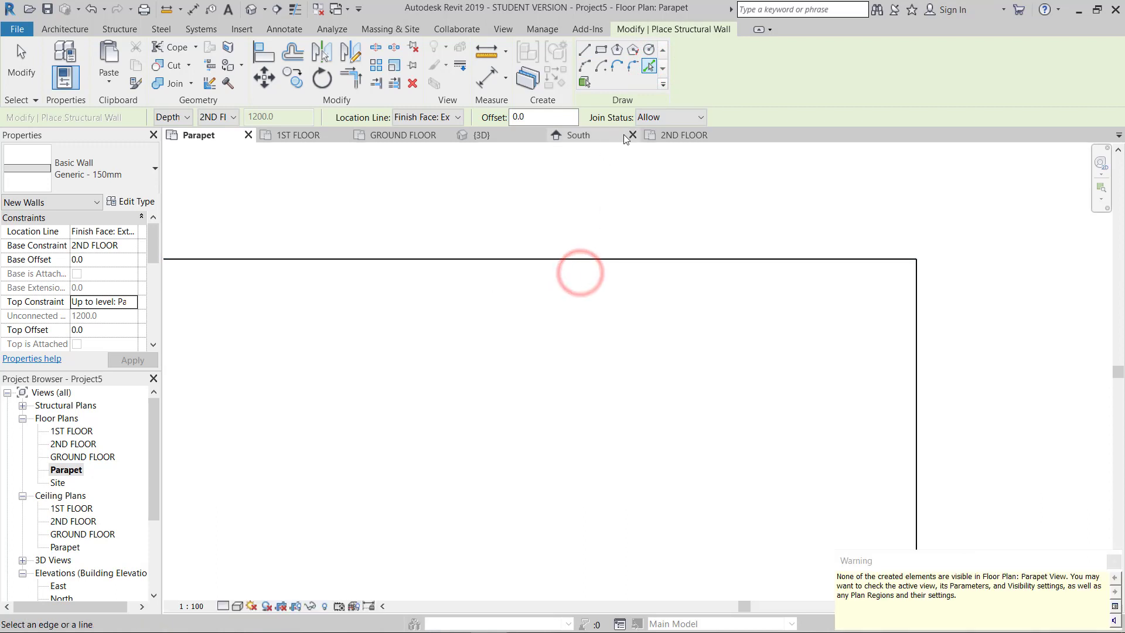
click(917, 360)
middle_drag(909, 283, 861, 251)
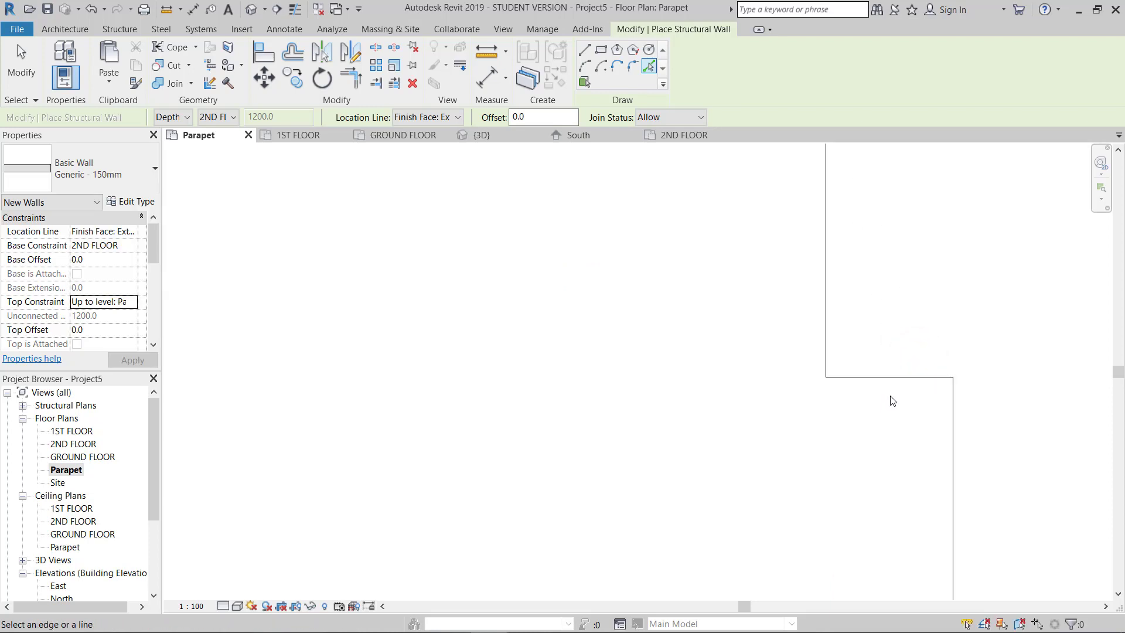
scroll(893, 401, up, 2)
click(901, 369)
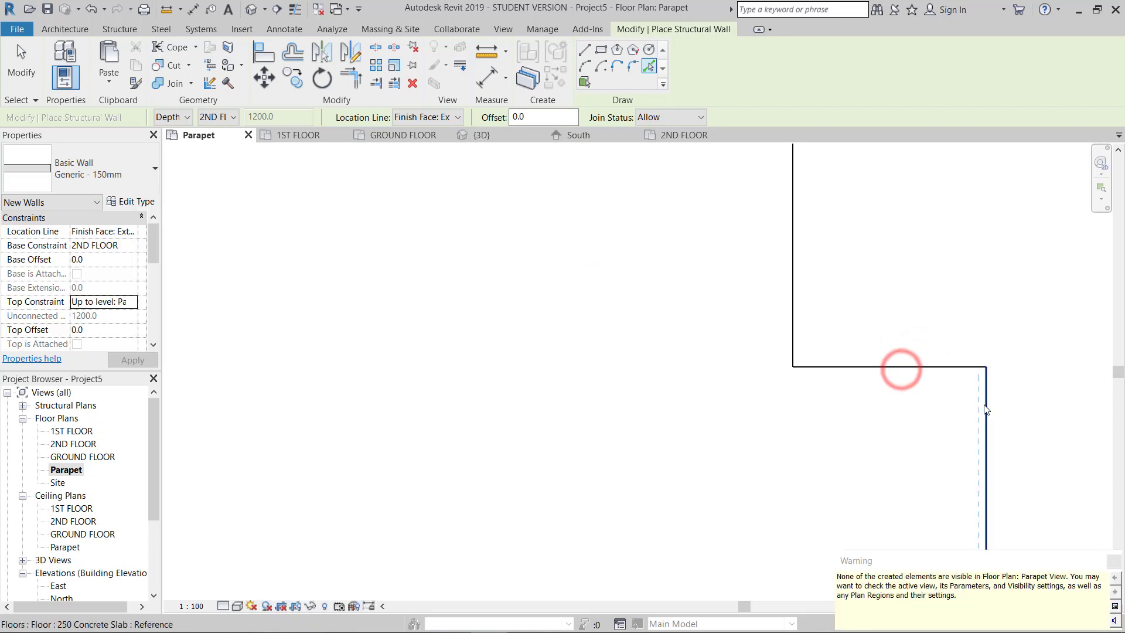
click(986, 404)
- Complete the parapet with walls along the slab's straight south edge, the curved bay edge and the west edge
middle_drag(1008, 392, 949, 276)
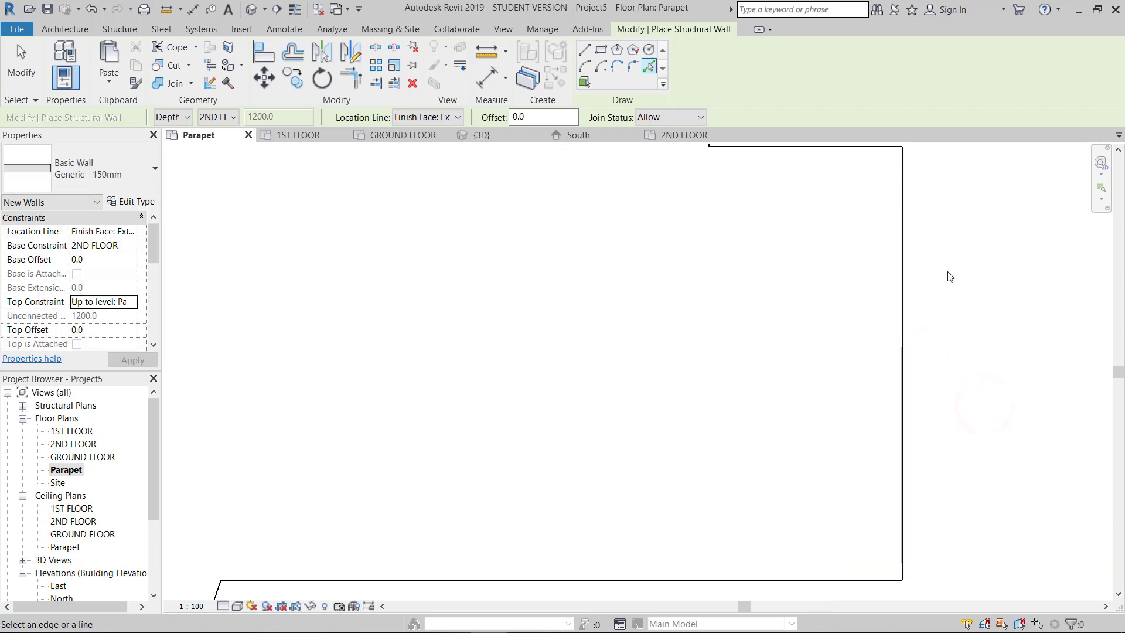
scroll(949, 276, down, 2)
click(871, 449)
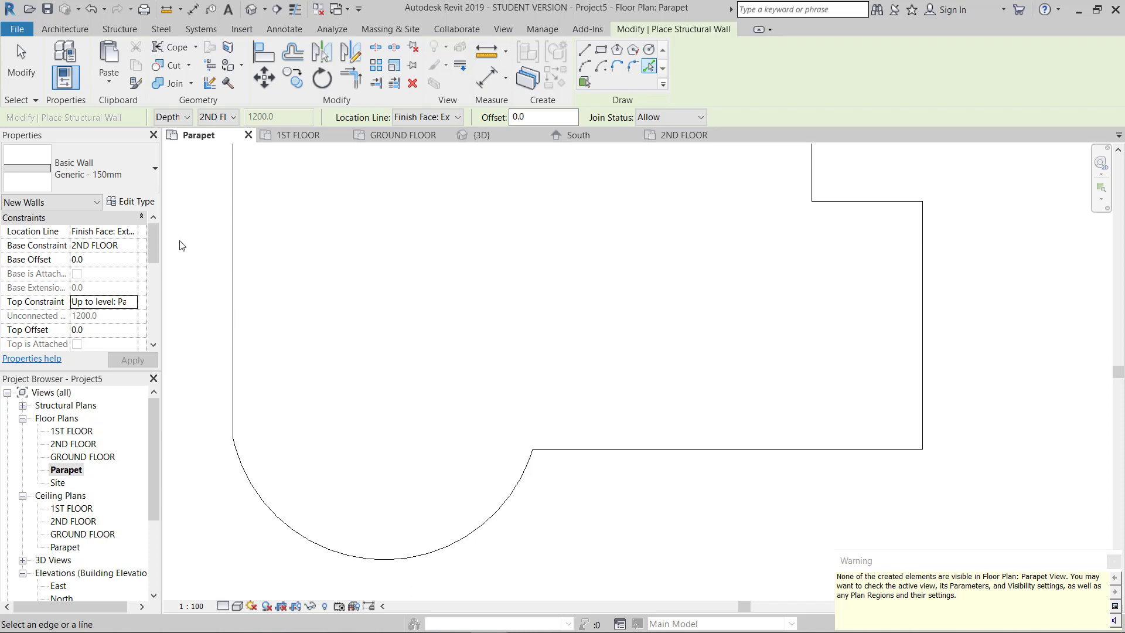
drag(154, 245, 158, 283)
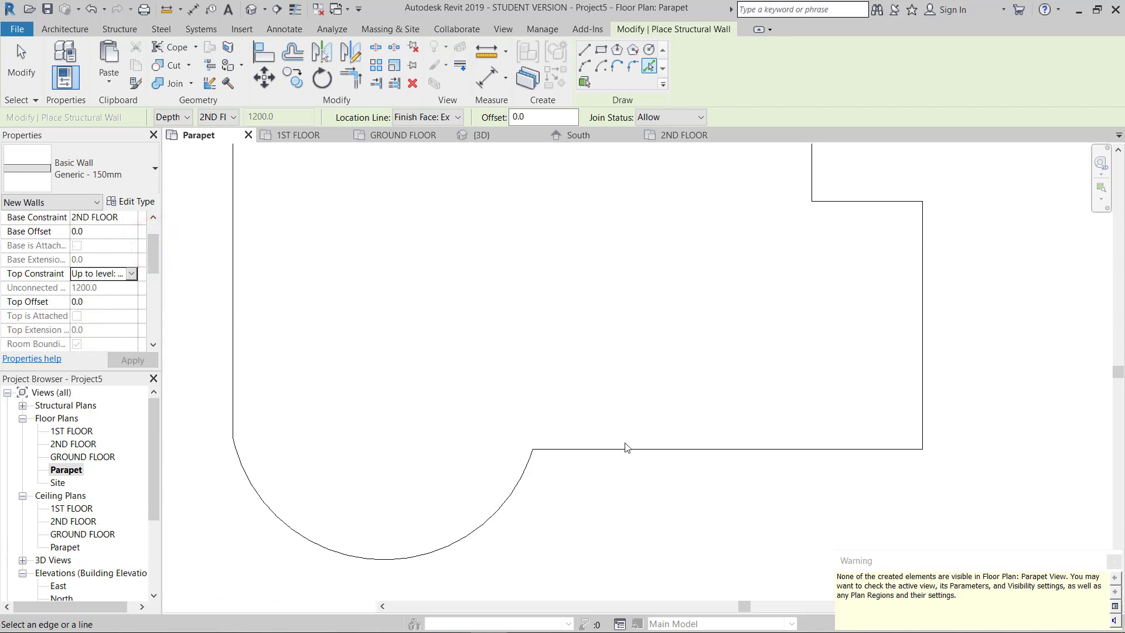
click(524, 477)
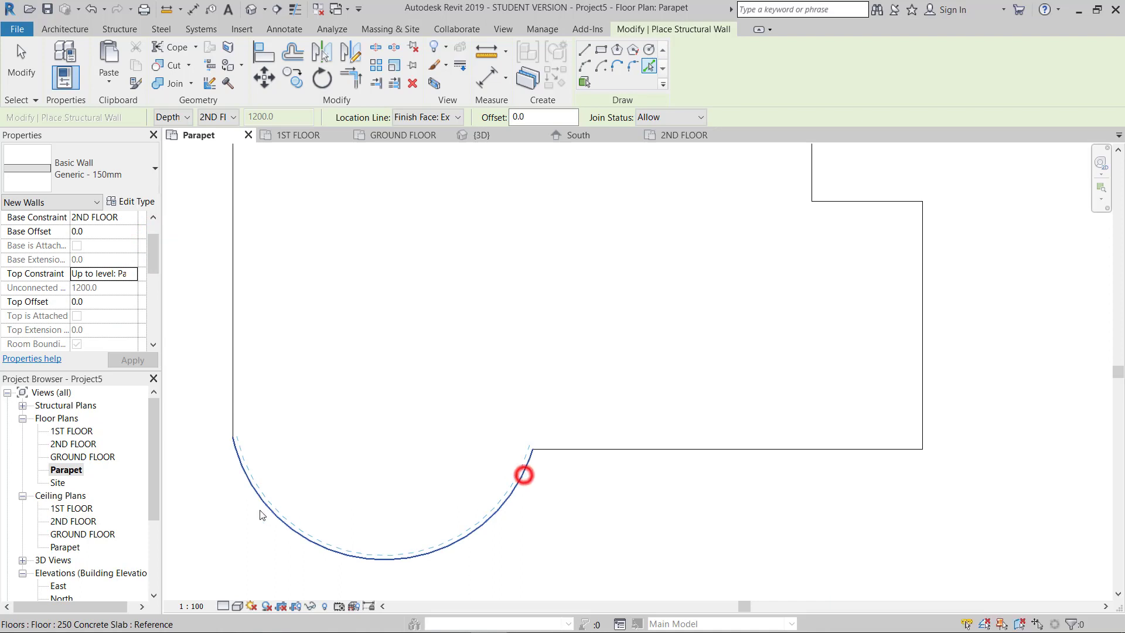
click(238, 359)
scroll(410, 351, down, 3)
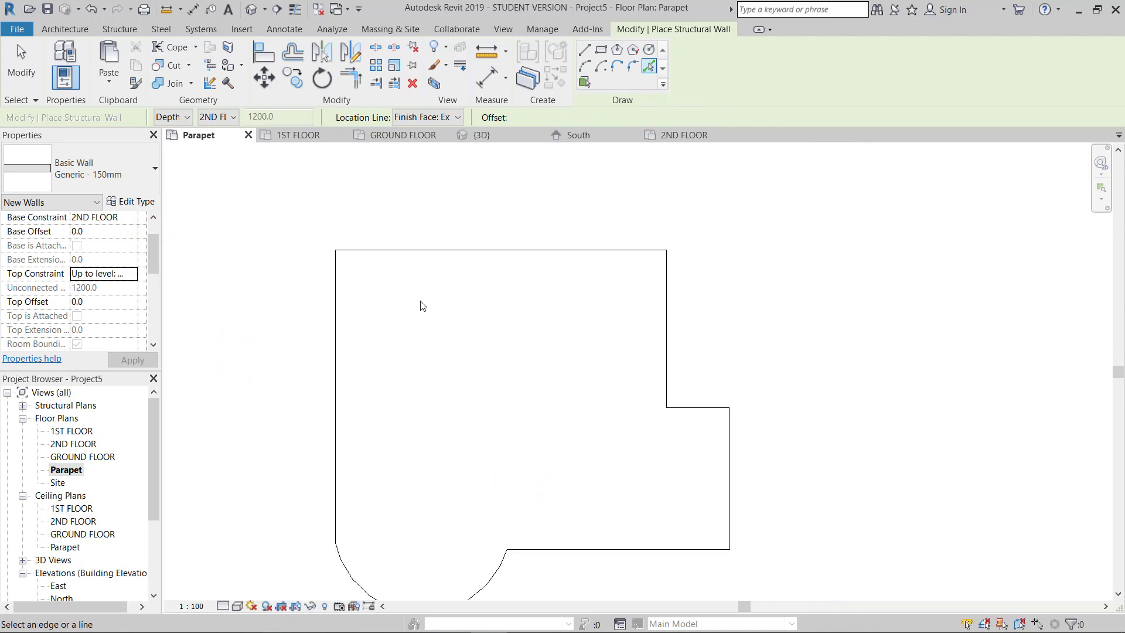
- Inspect the parapet walls in the 3D view and close the South elevation and GROUND FLOOR plan views
click(253, 10)
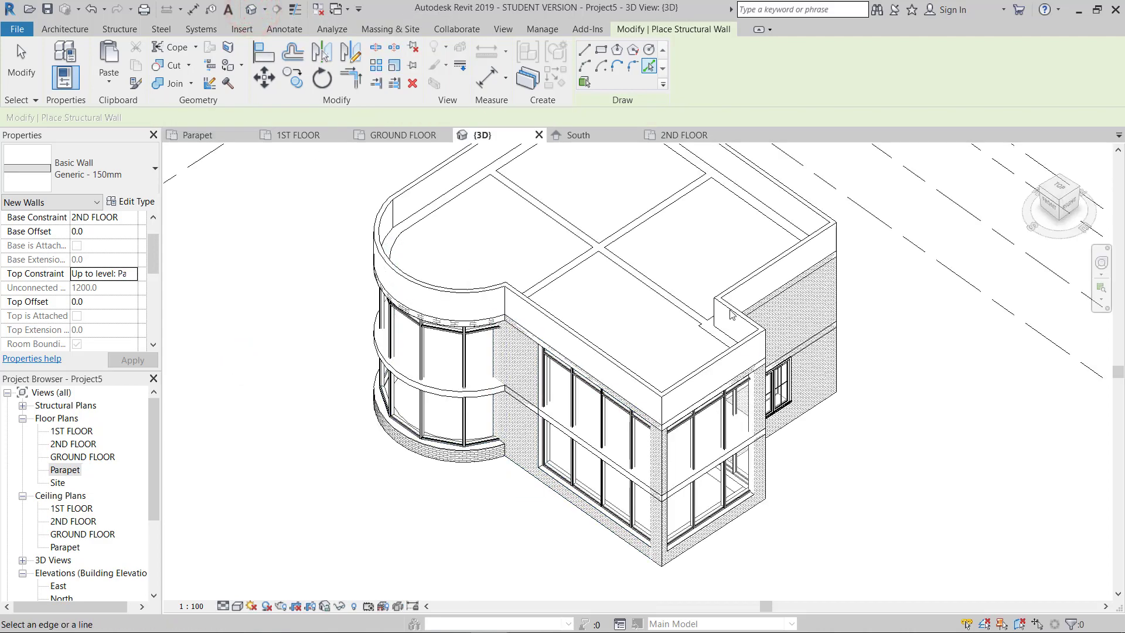
middle_drag(522, 443, 478, 525)
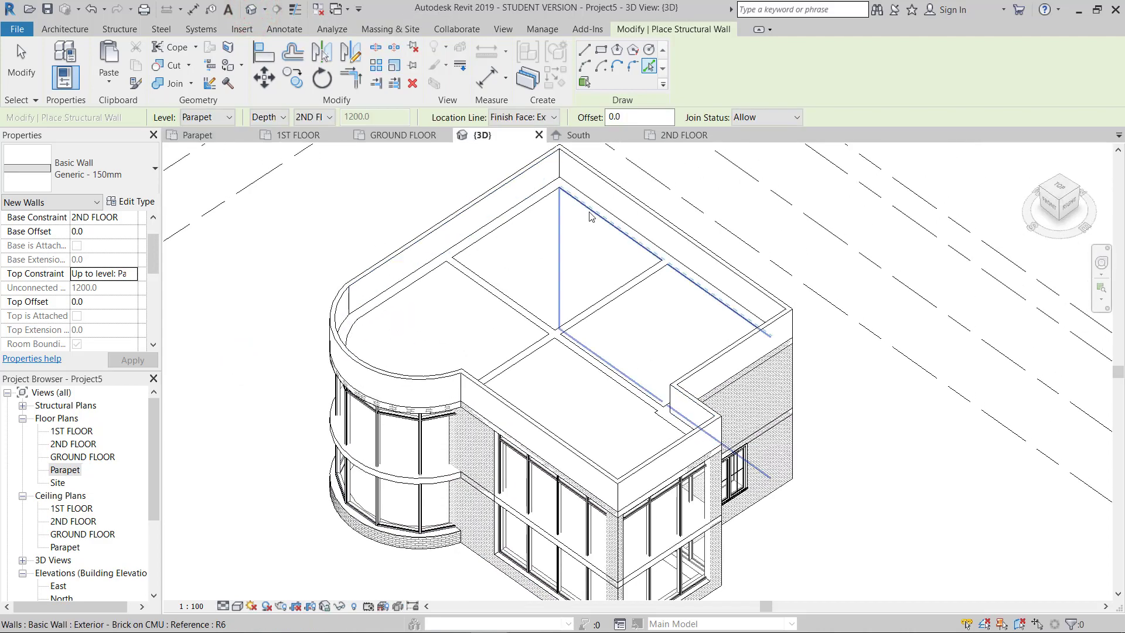
click(633, 135)
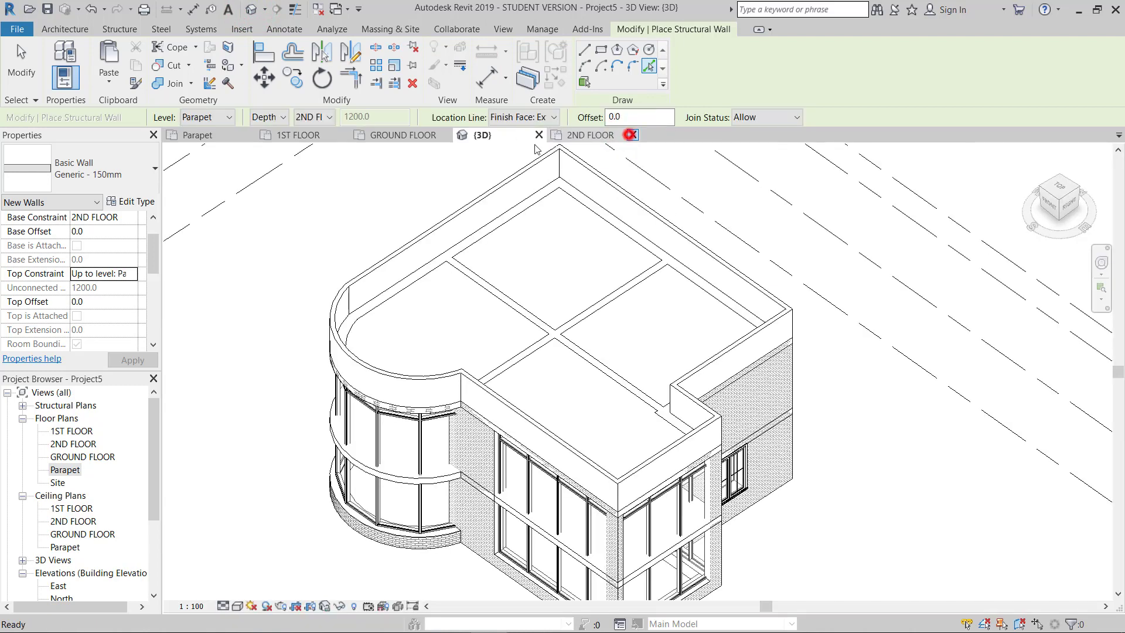
click(633, 135)
click(444, 135)
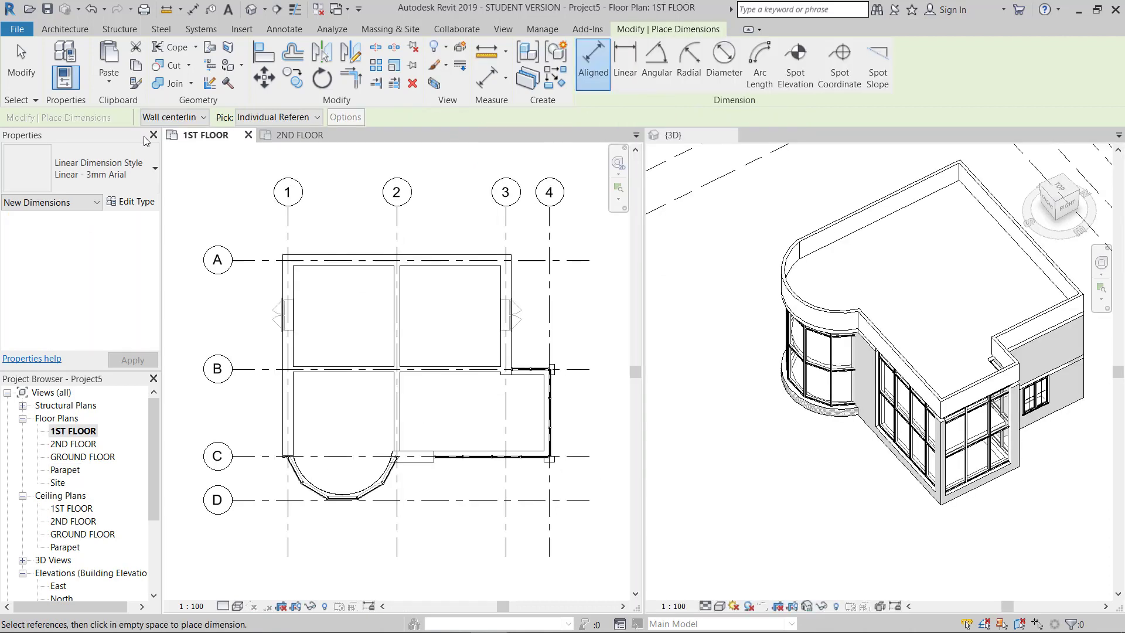
key(Escape)
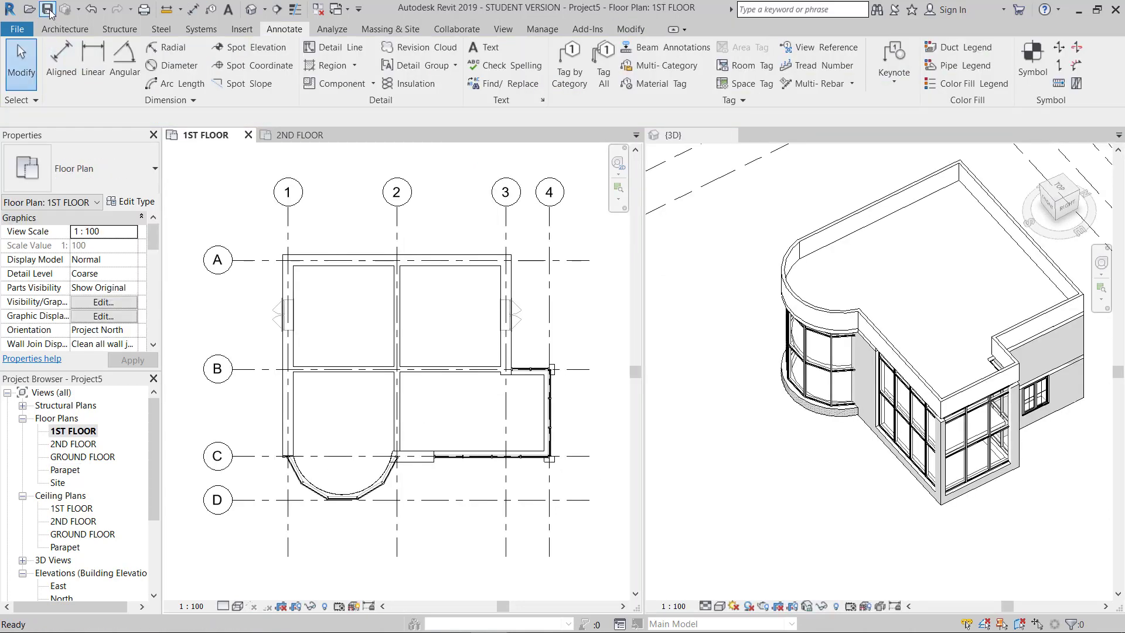
- Save the project as Revit Architectural_Tutorial-1 in New folder on the Desktop
click(48, 10)
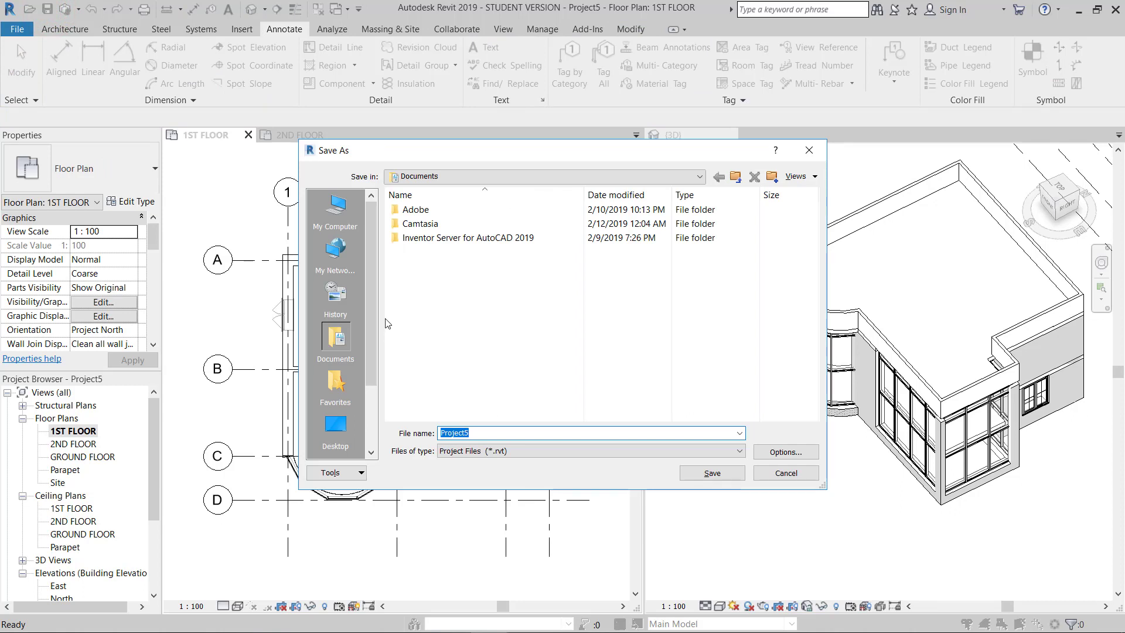
drag(373, 241, 373, 254)
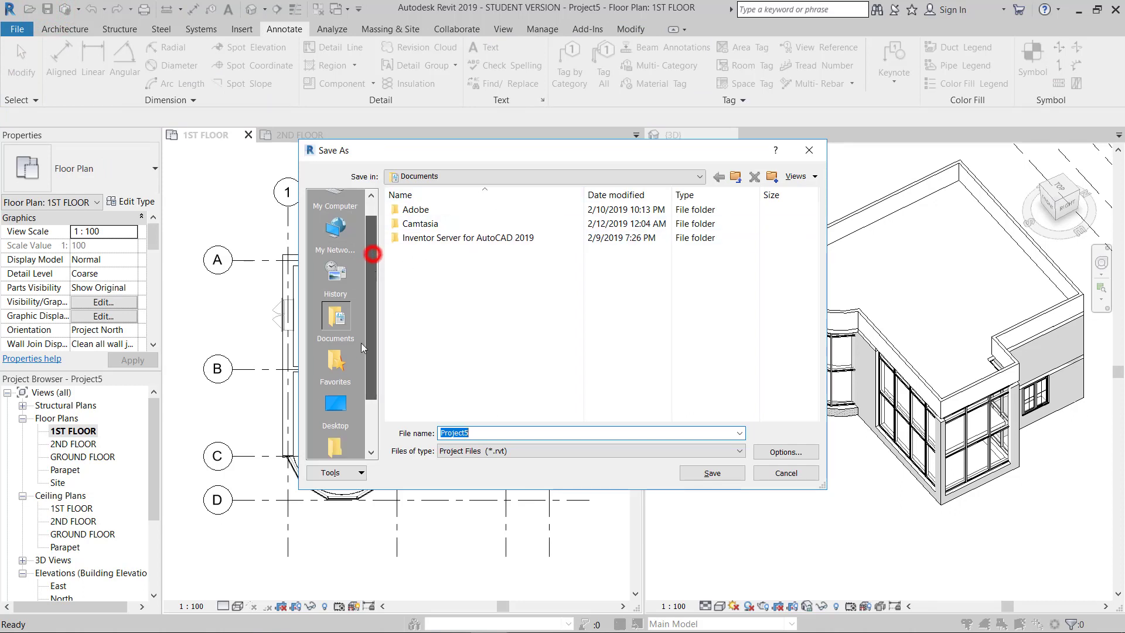
drag(361, 346, 361, 363)
click(335, 381)
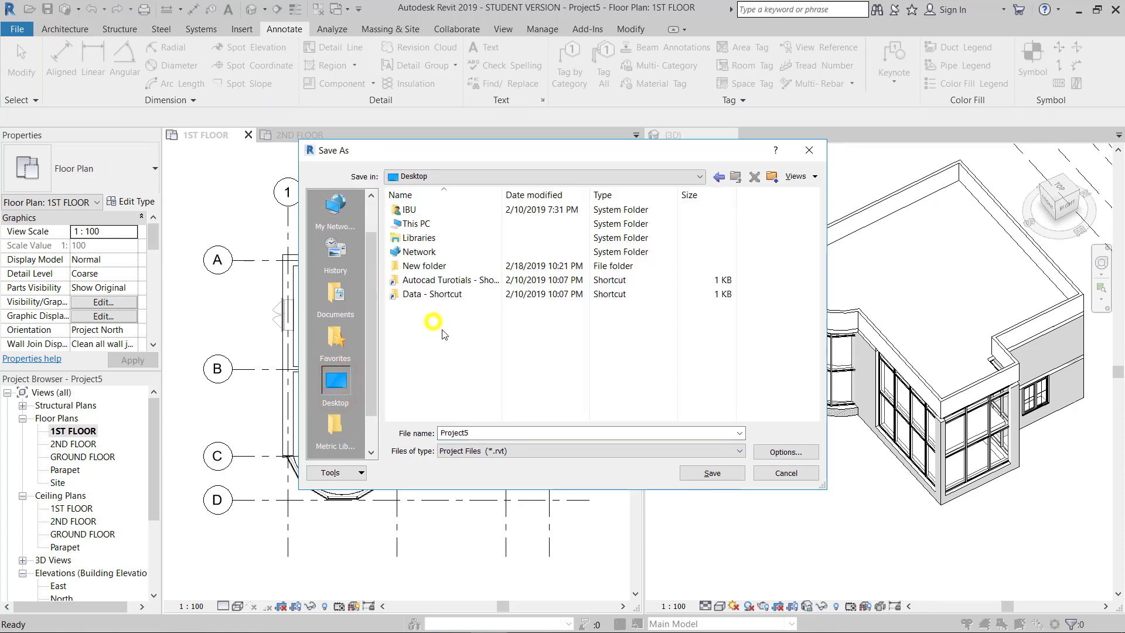
right_click(442, 334)
click(440, 266)
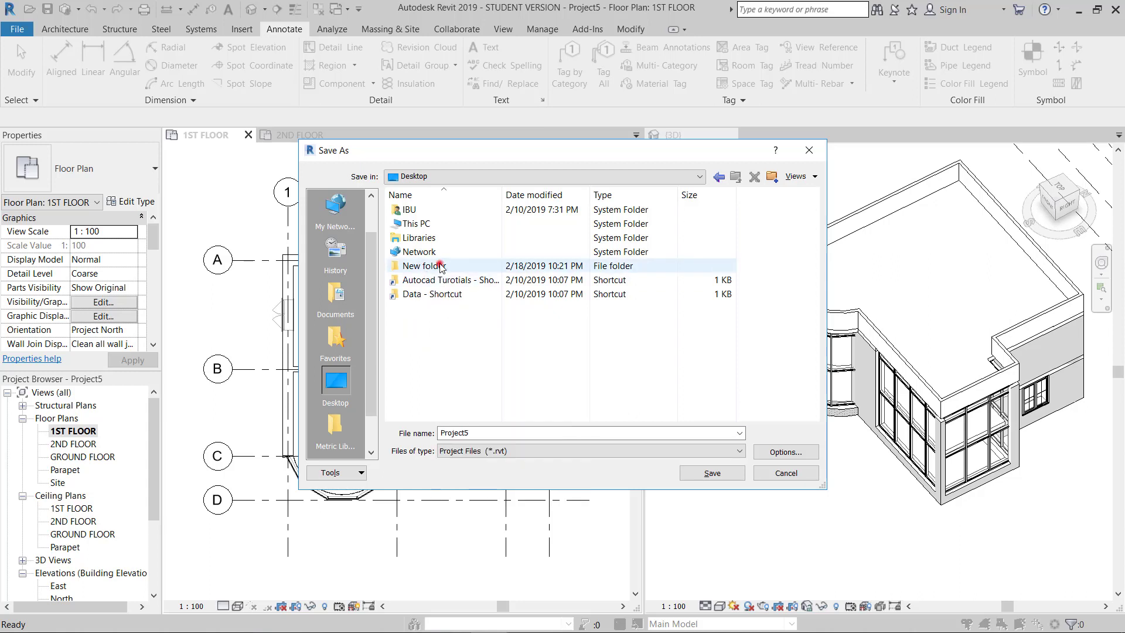
double_click(441, 266)
double_click(507, 432)
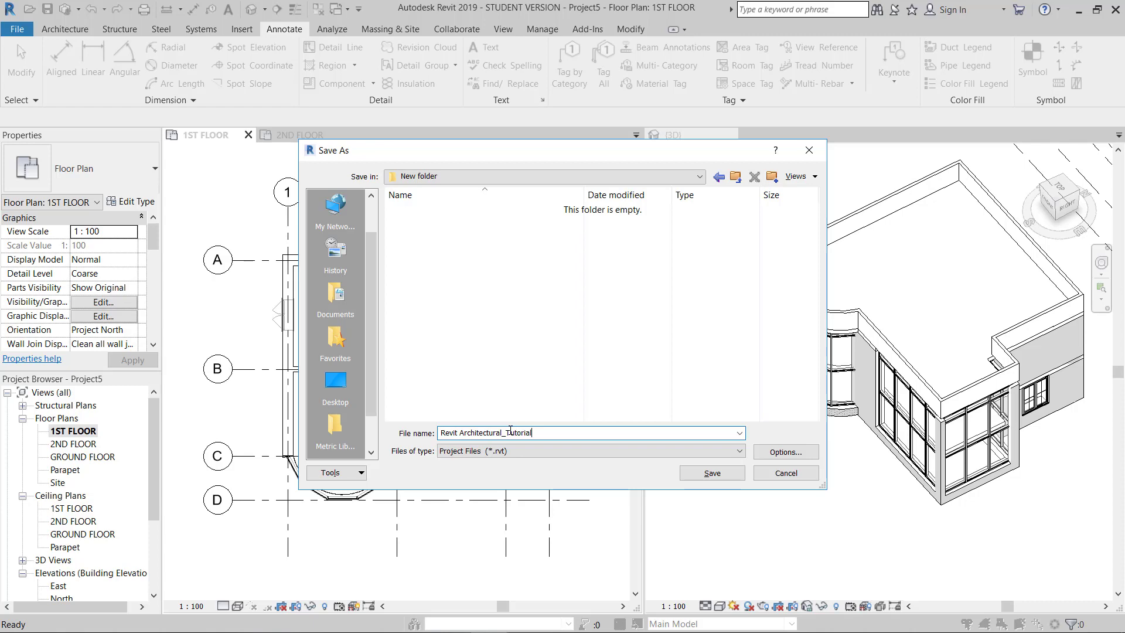
key(Return)
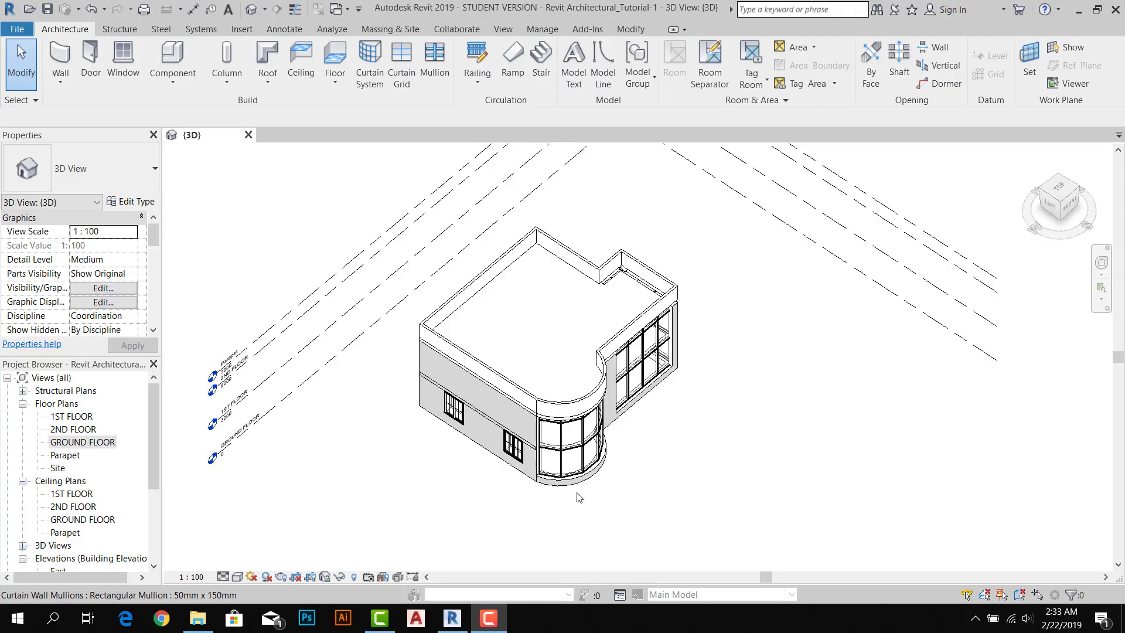
- Try the Realistic visual style on the building in the 3D view
scroll(594, 435, up, 4)
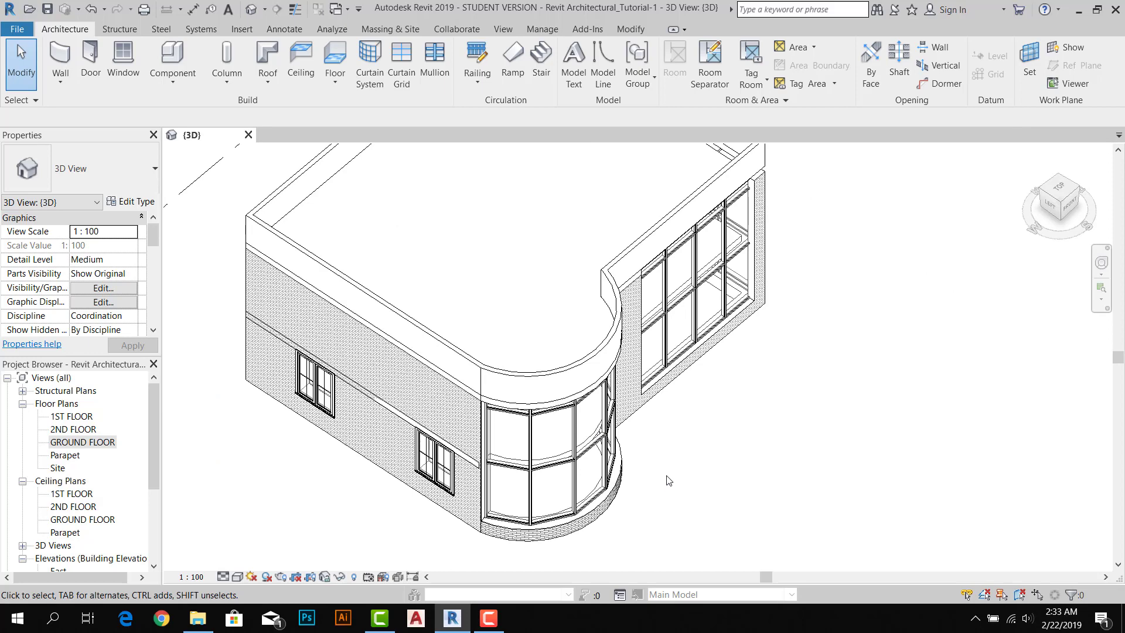
scroll(670, 480, down, 5)
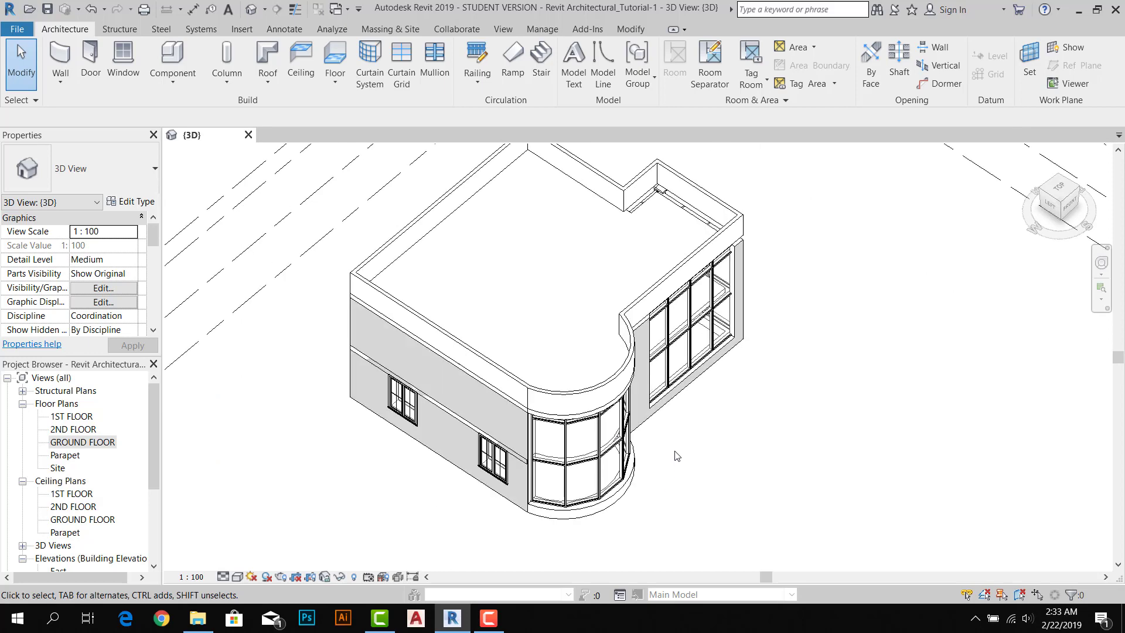
click(237, 576)
click(252, 546)
scroll(349, 546, up, 2)
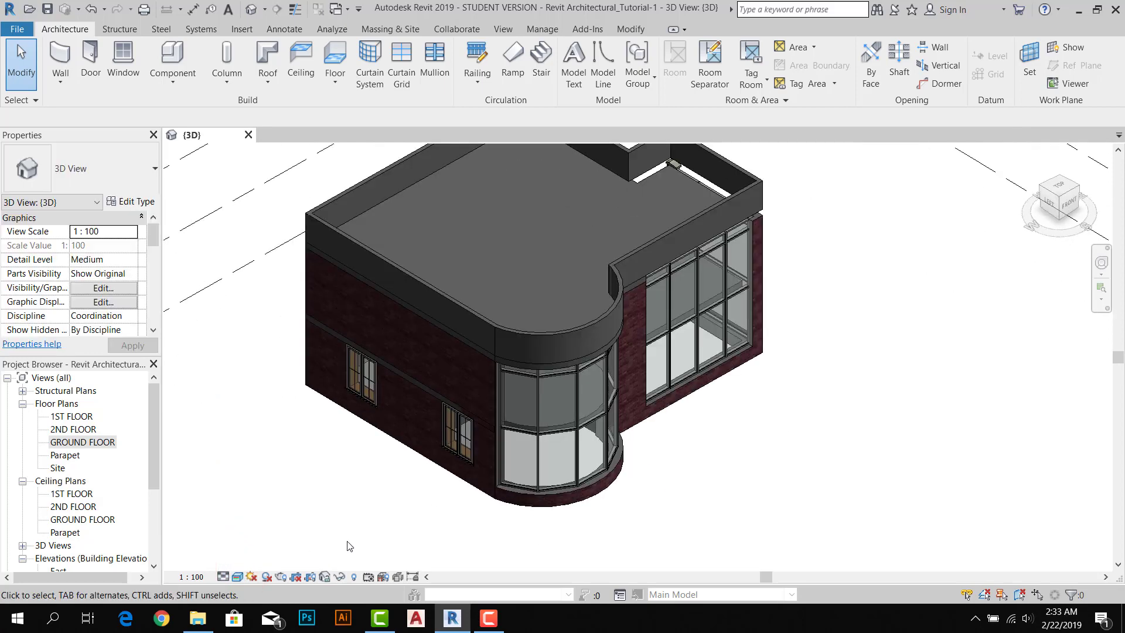
- Set the 3D view's visual style to Shaded and turn the model towards the facade with the two windows
click(237, 577)
click(256, 519)
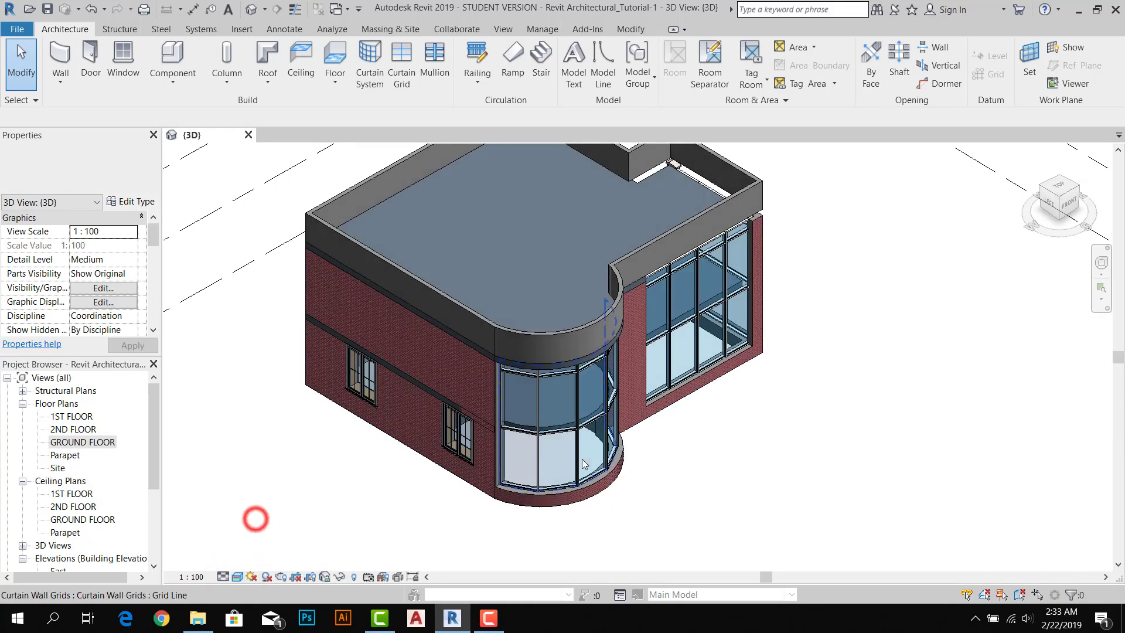
shift+middle_drag(615, 445, 744, 469)
- Copy the two ground-floor casement windows beside the curved bay and paste them aligned to the 1ST FLOOR level
click(484, 485)
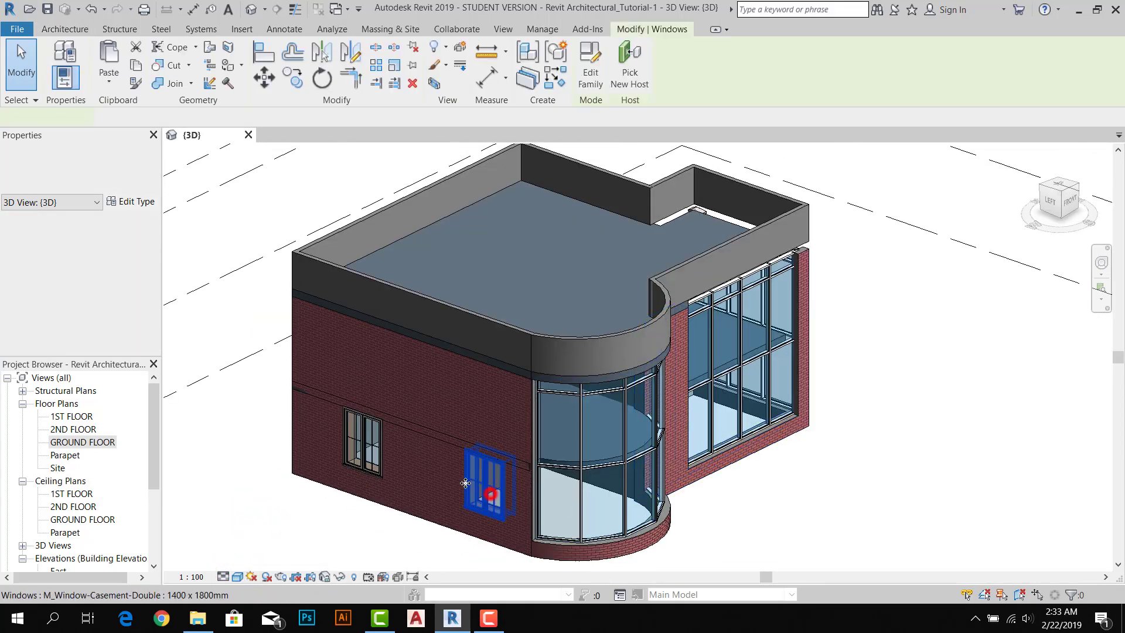
ctrl+click(382, 455)
click(135, 67)
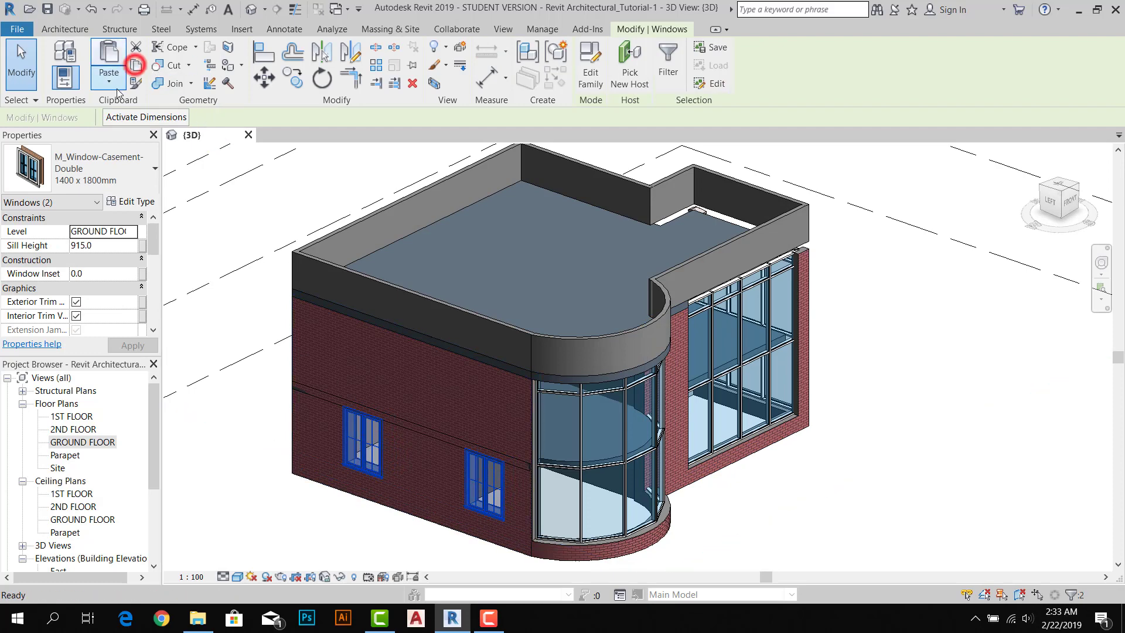
click(109, 79)
click(130, 139)
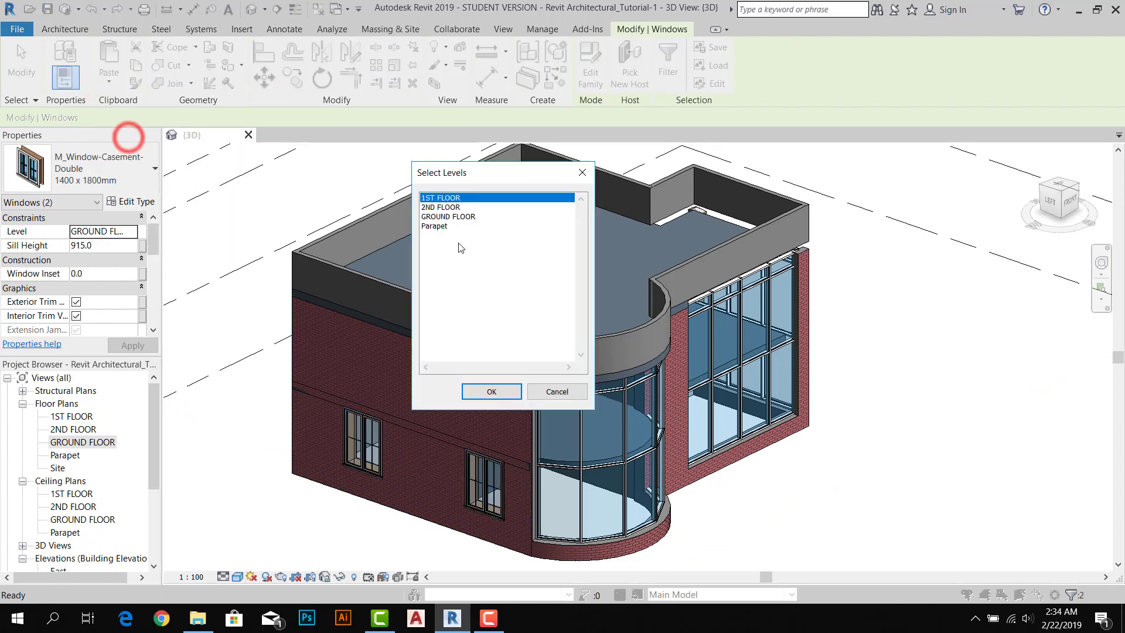
click(457, 206)
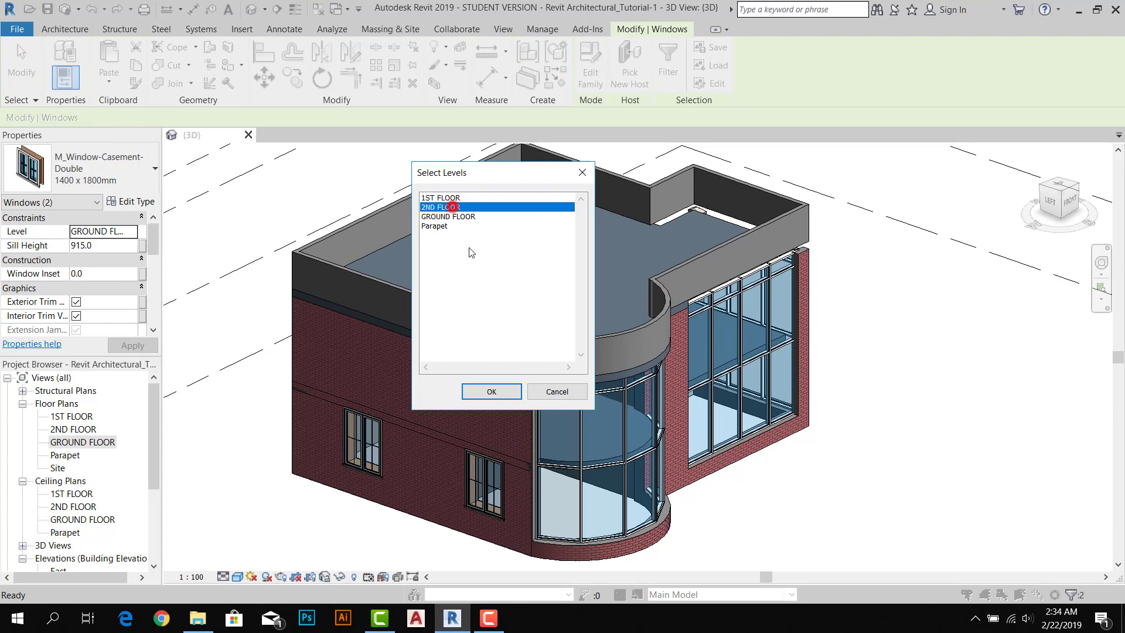
click(458, 198)
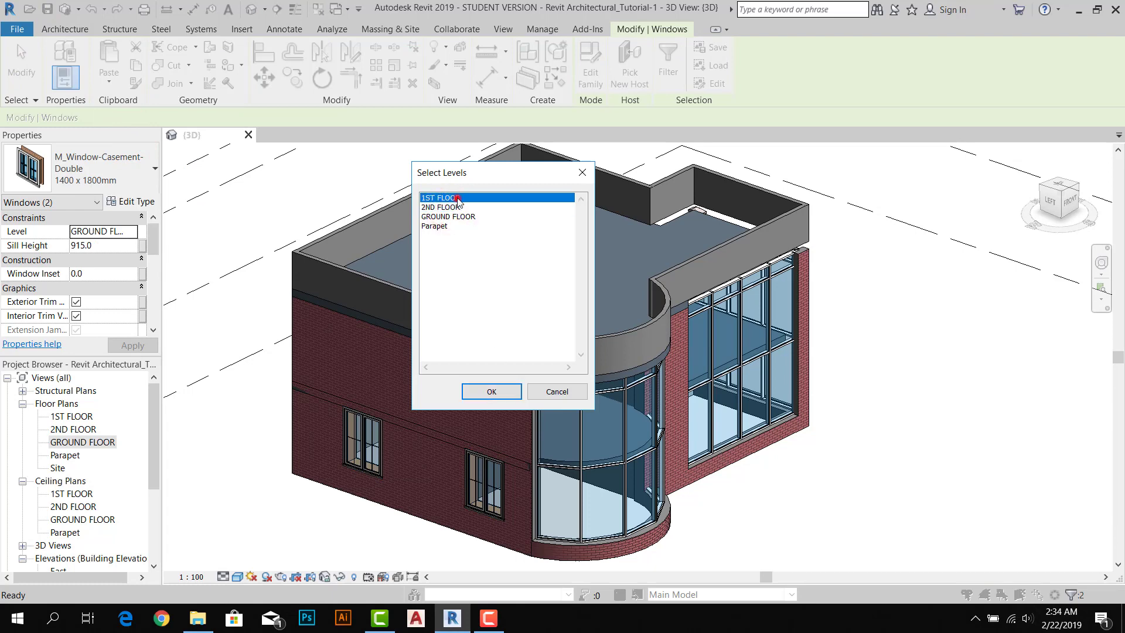
click(493, 390)
click(912, 484)
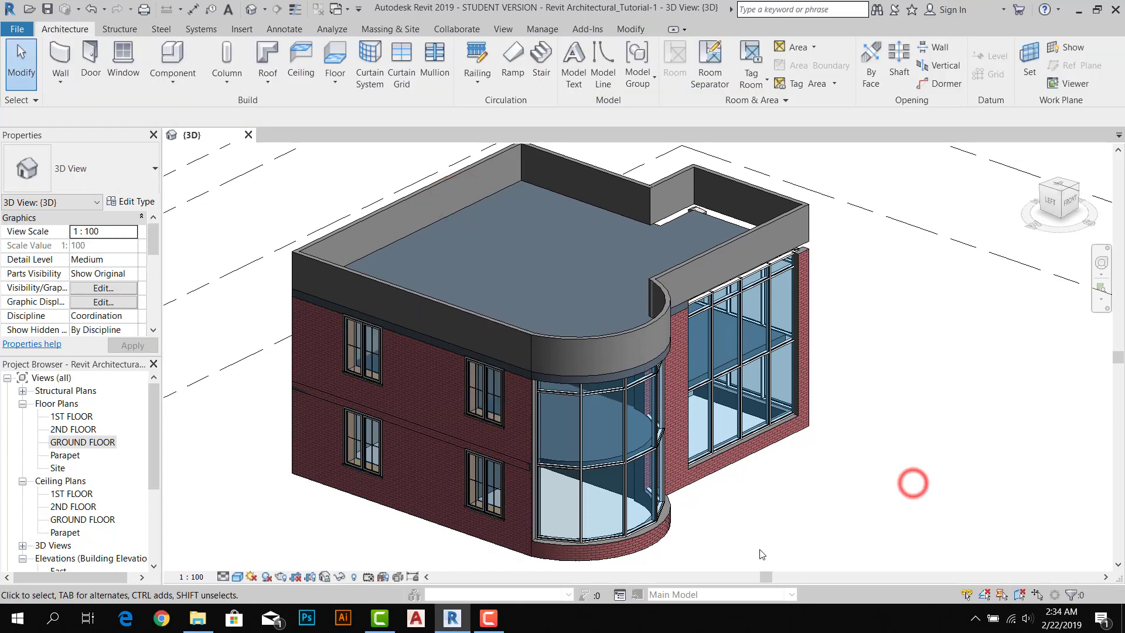
scroll(760, 527, up, 2)
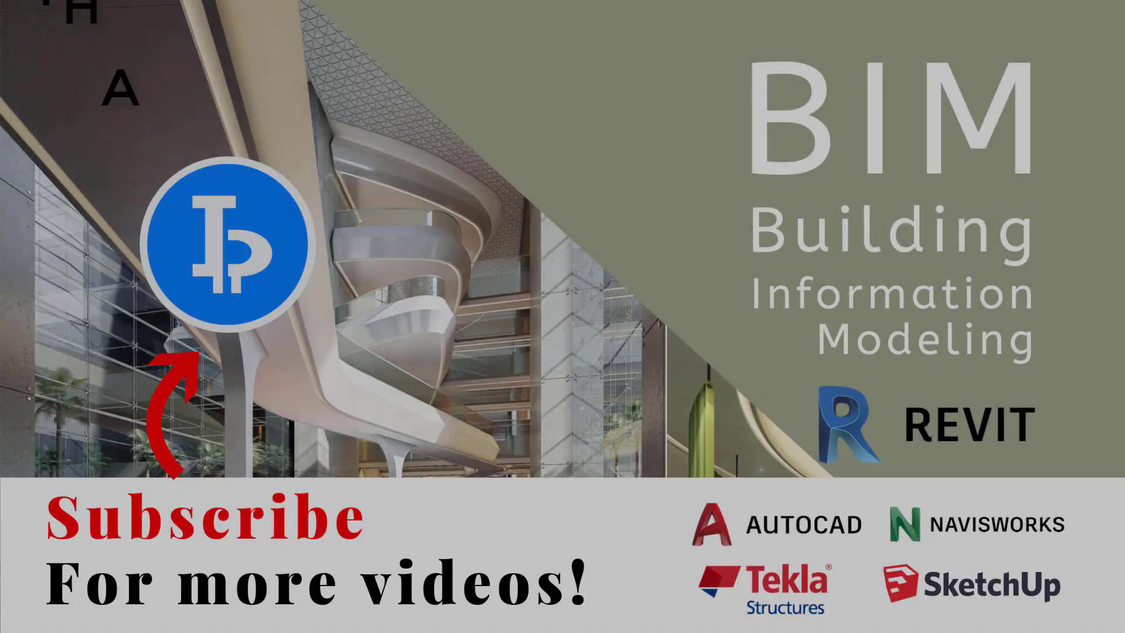